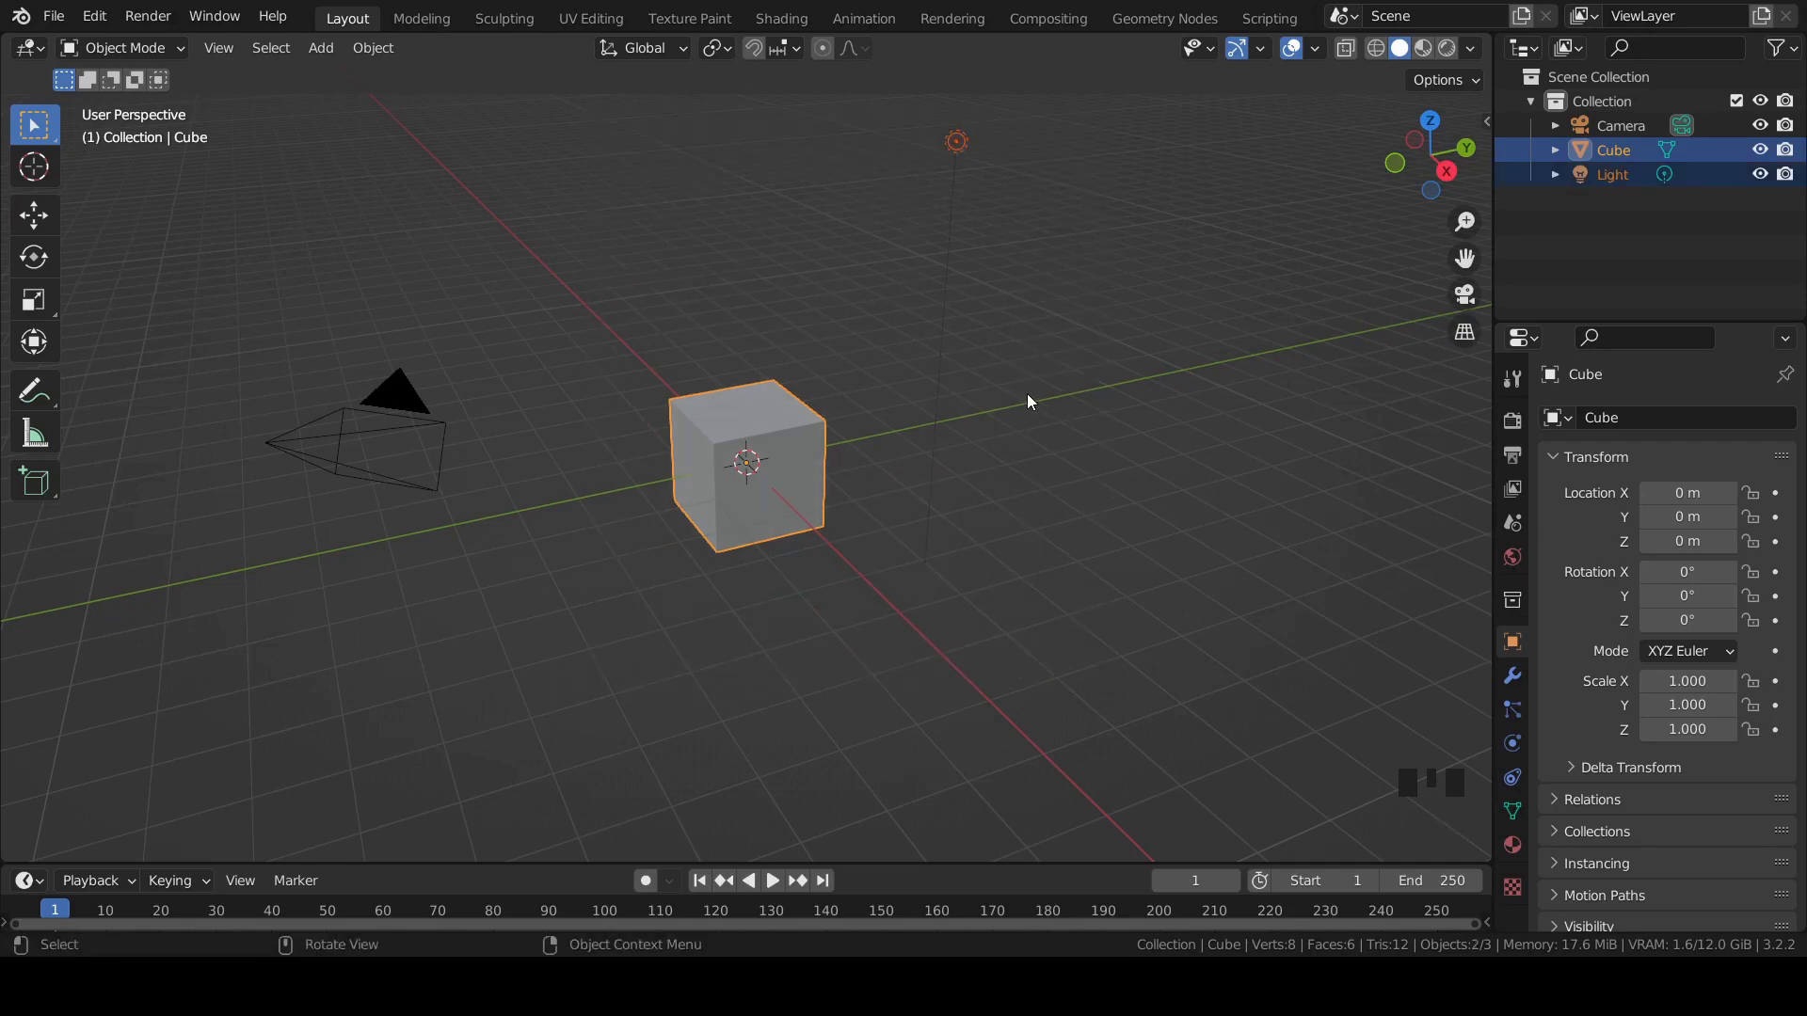
Delete the default cube and light, and switch the viewport to front orthographic view.
{"action": "key", "text": "Delete"}
{"action": "key", "text": "KP_1"}
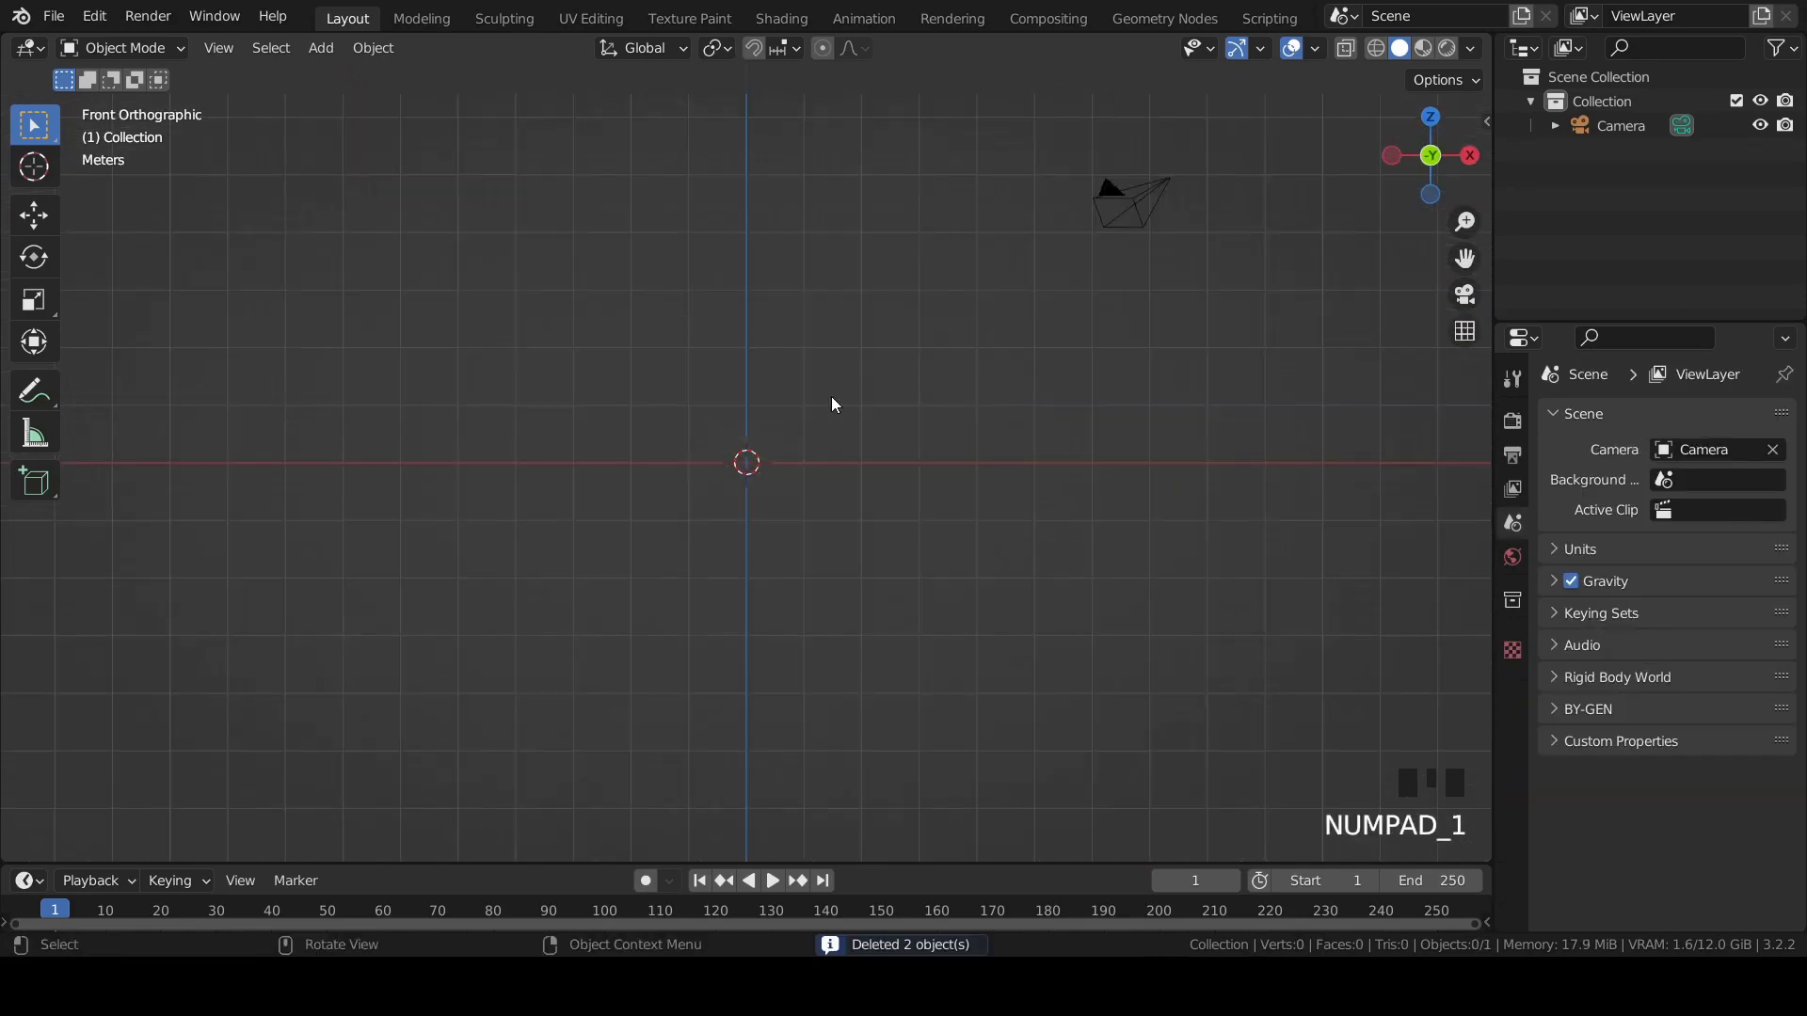
{"action": "scroll", "coordinate": [544, 331], "scroll_direction": "up", "scroll_amount": 5}
{"action": "scroll", "coordinate": [565, 337], "scroll_direction": "down", "scroll_amount": 5}
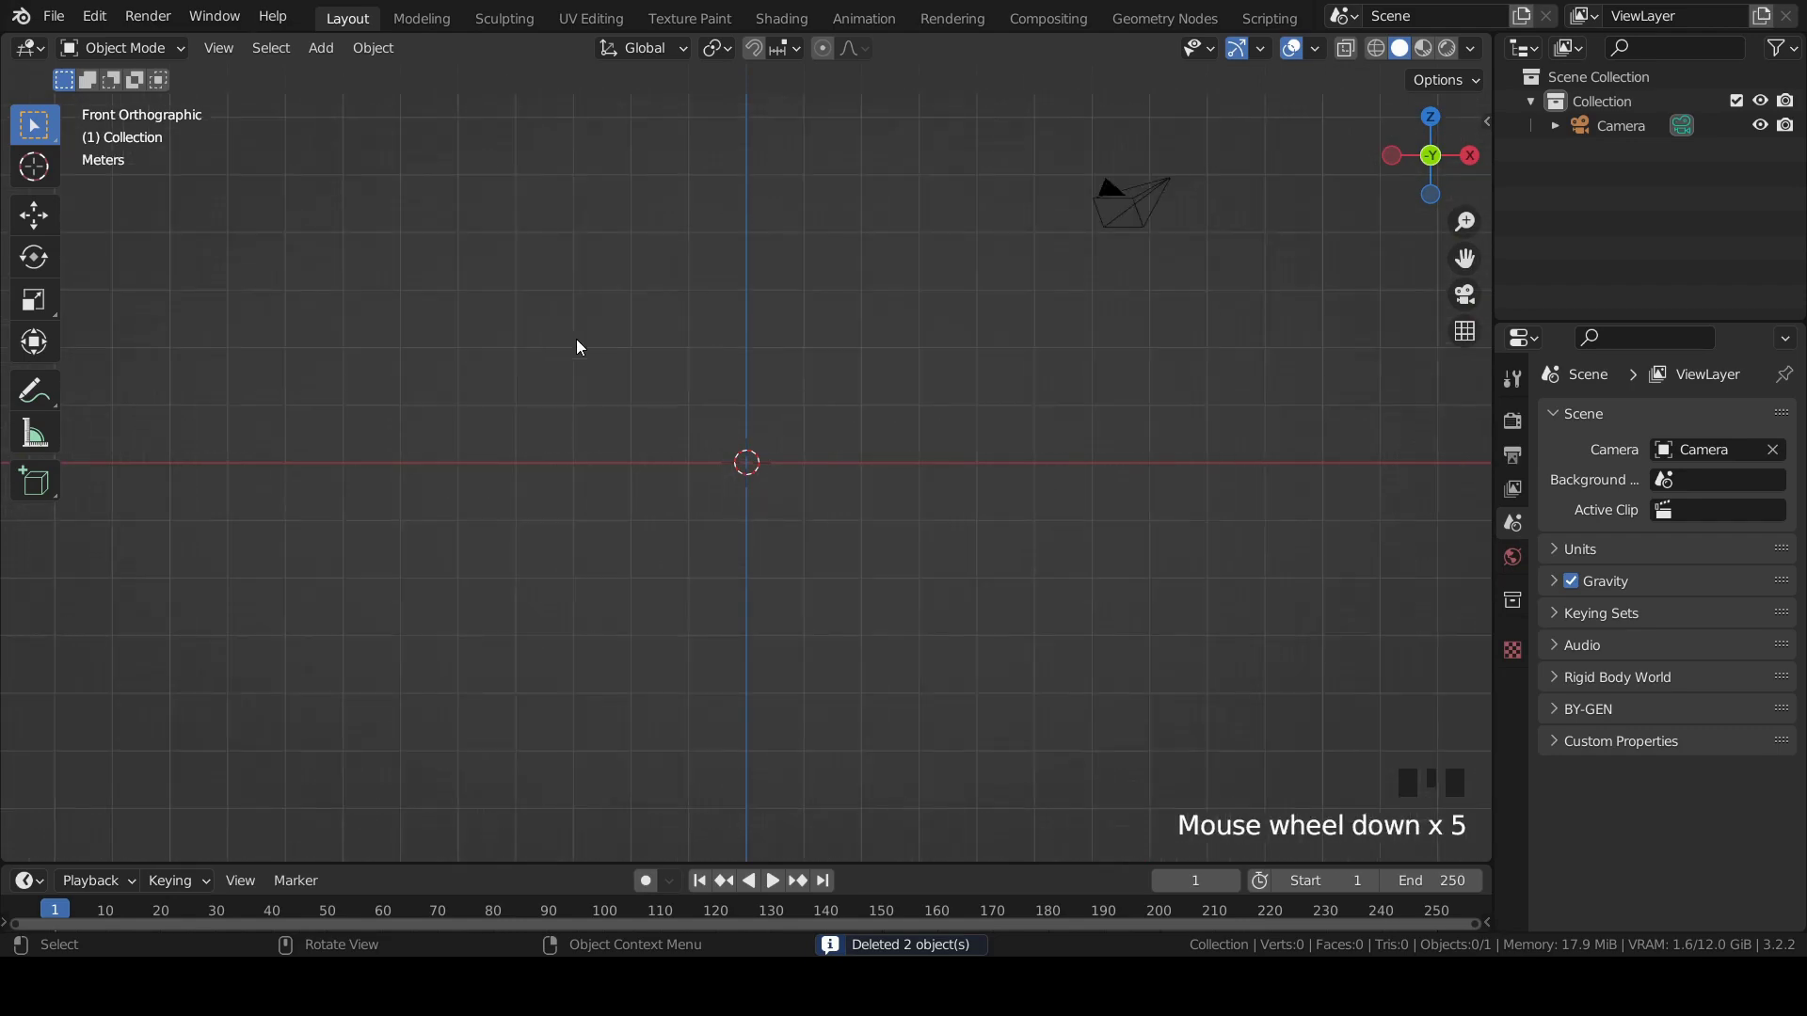
Add an ico sphere mesh at the origin with 5 subdivisions.
{"action": "key", "text": "shift+a"}
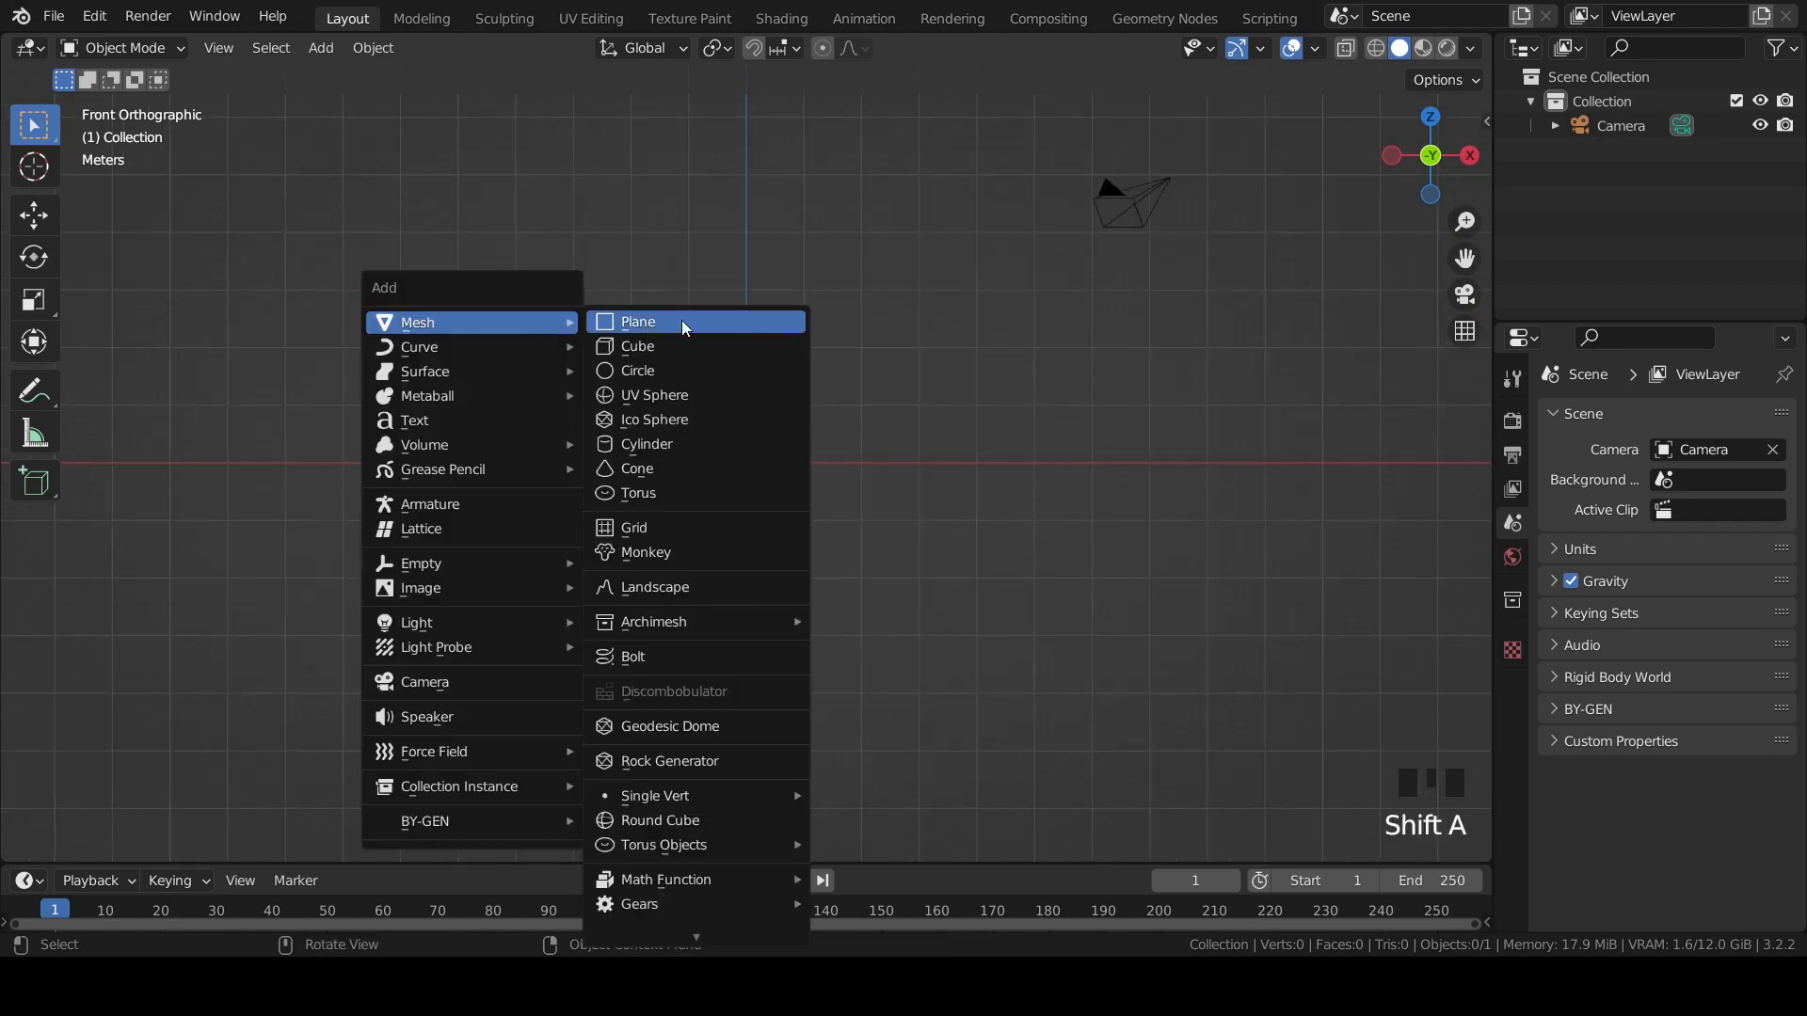
{"action": "left_click", "coordinate": [679, 420]}
{"action": "scroll", "coordinate": [663, 387], "scroll_direction": "up", "scroll_amount": 9}
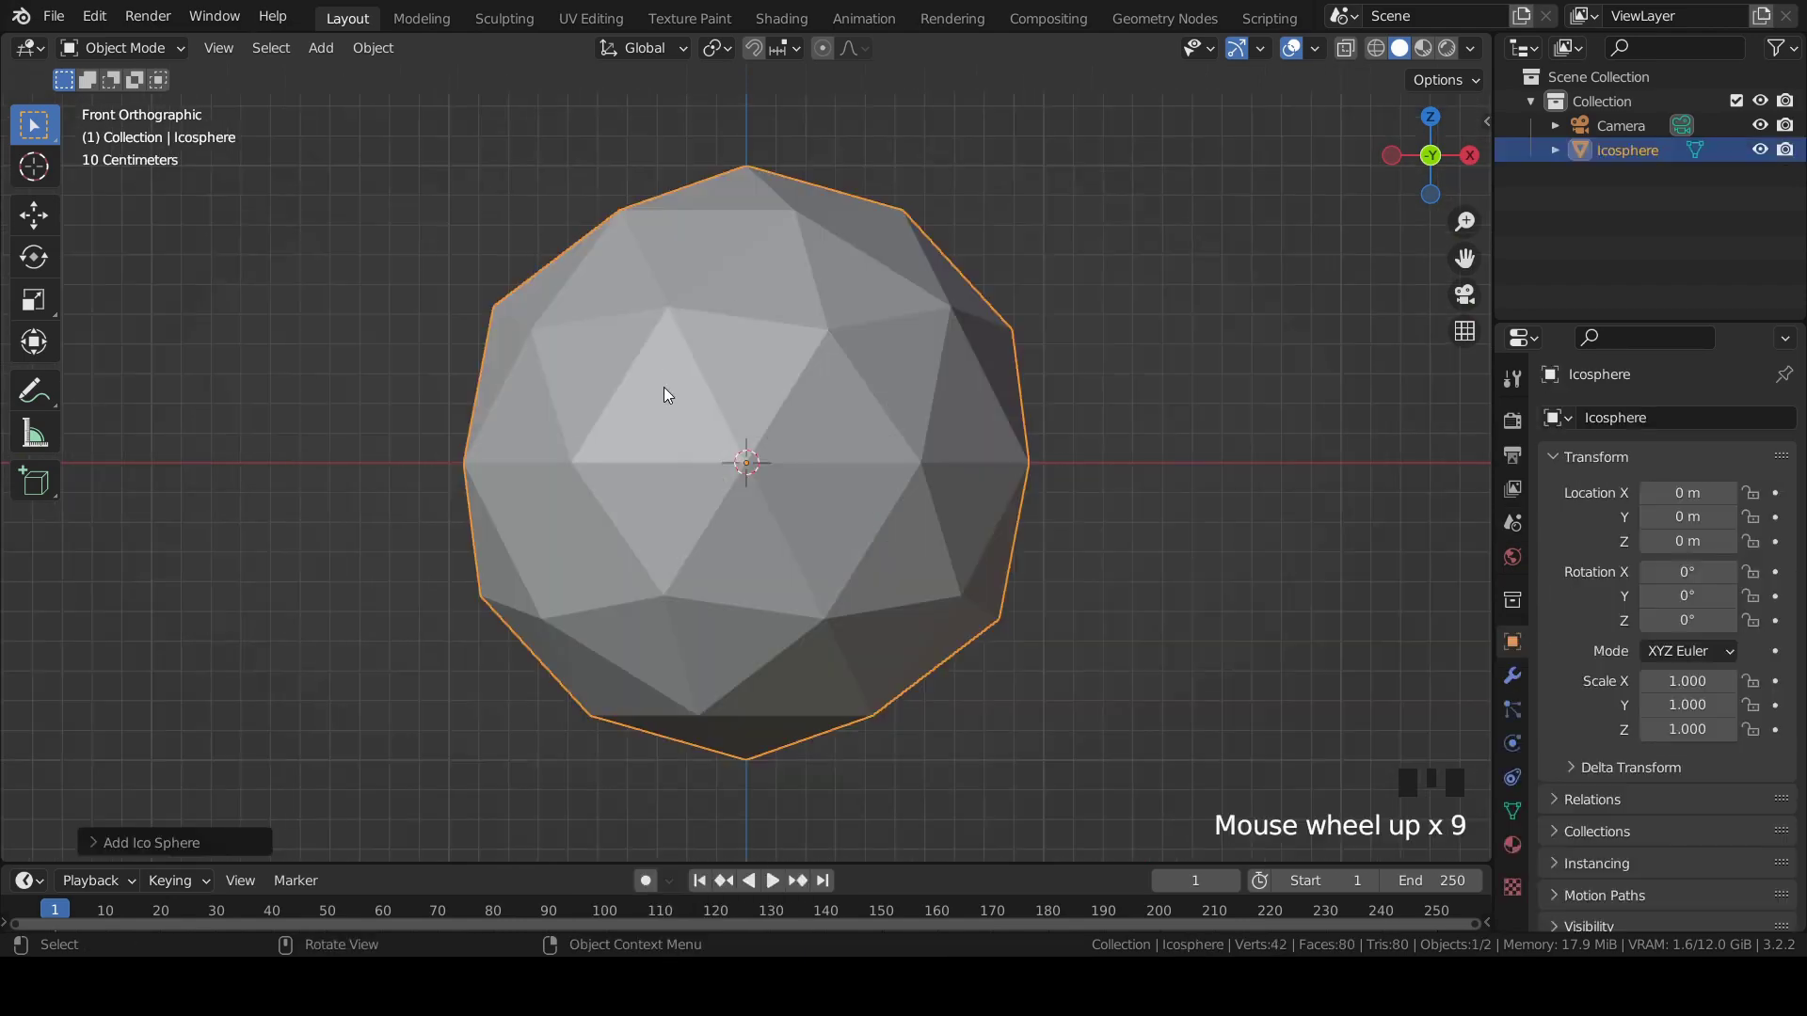
{"action": "left_click", "coordinate": [102, 842]}
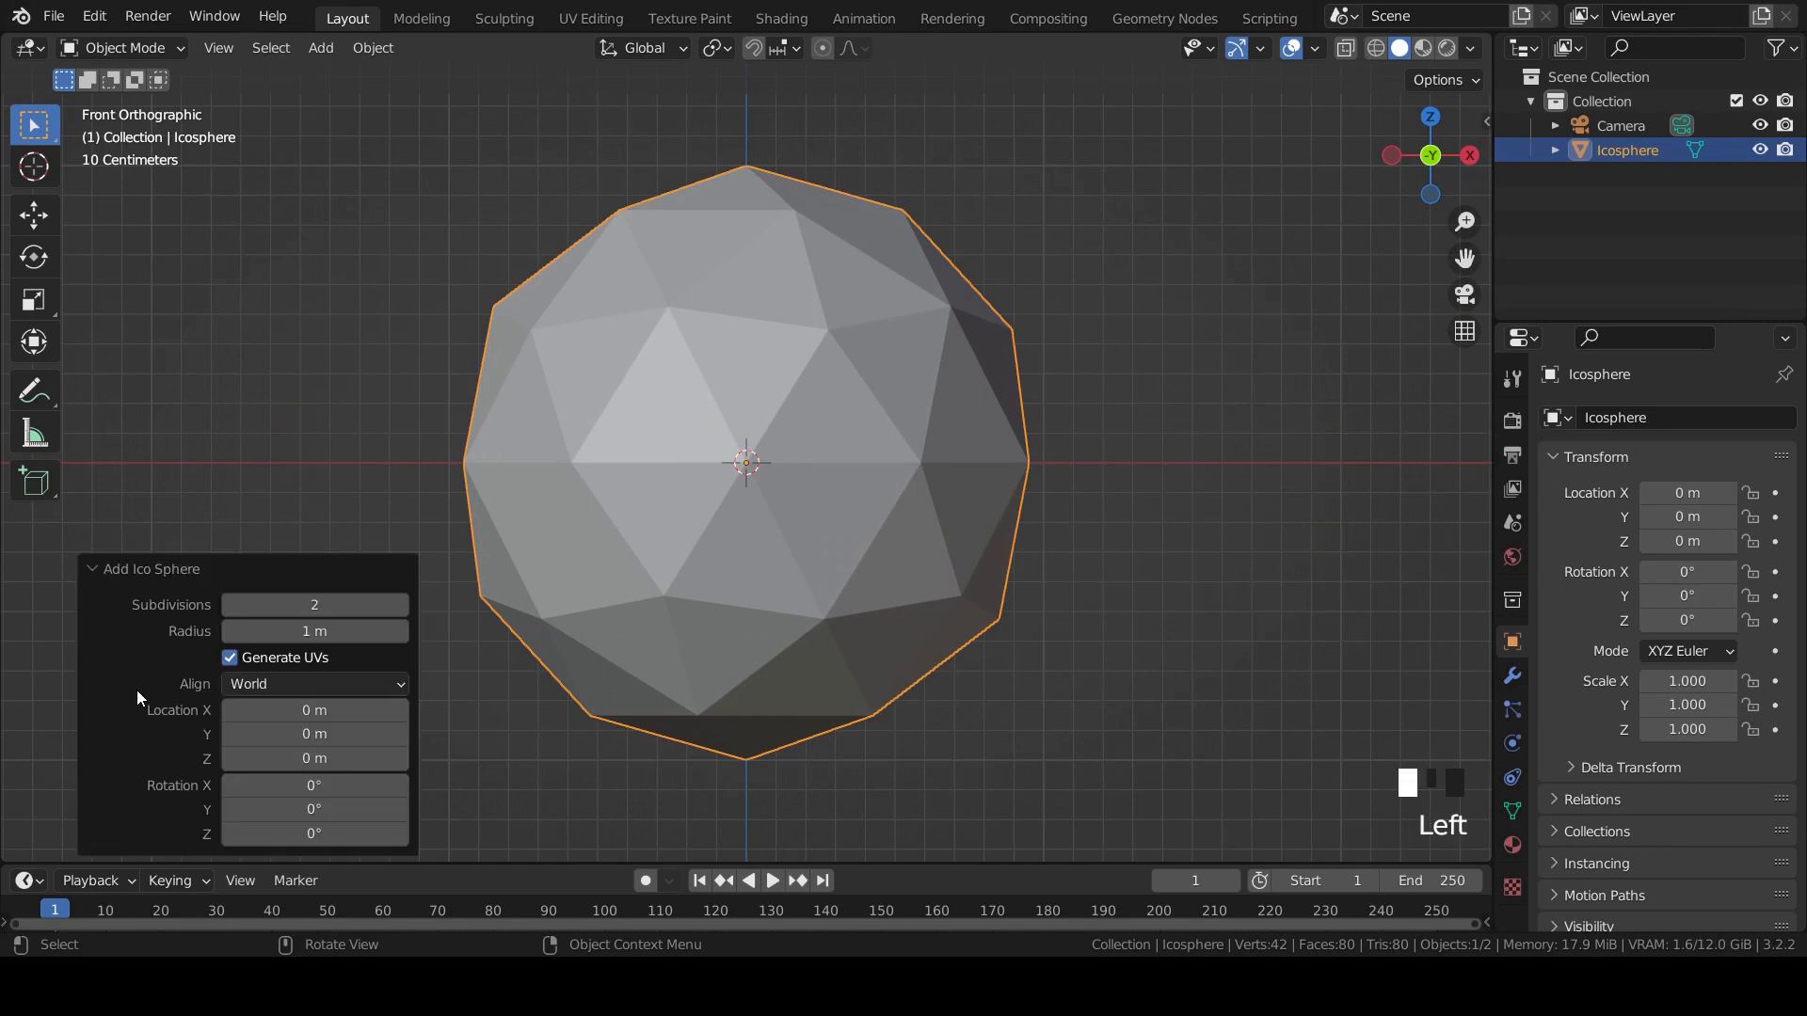
{"action": "left_click", "coordinate": [405, 604]}
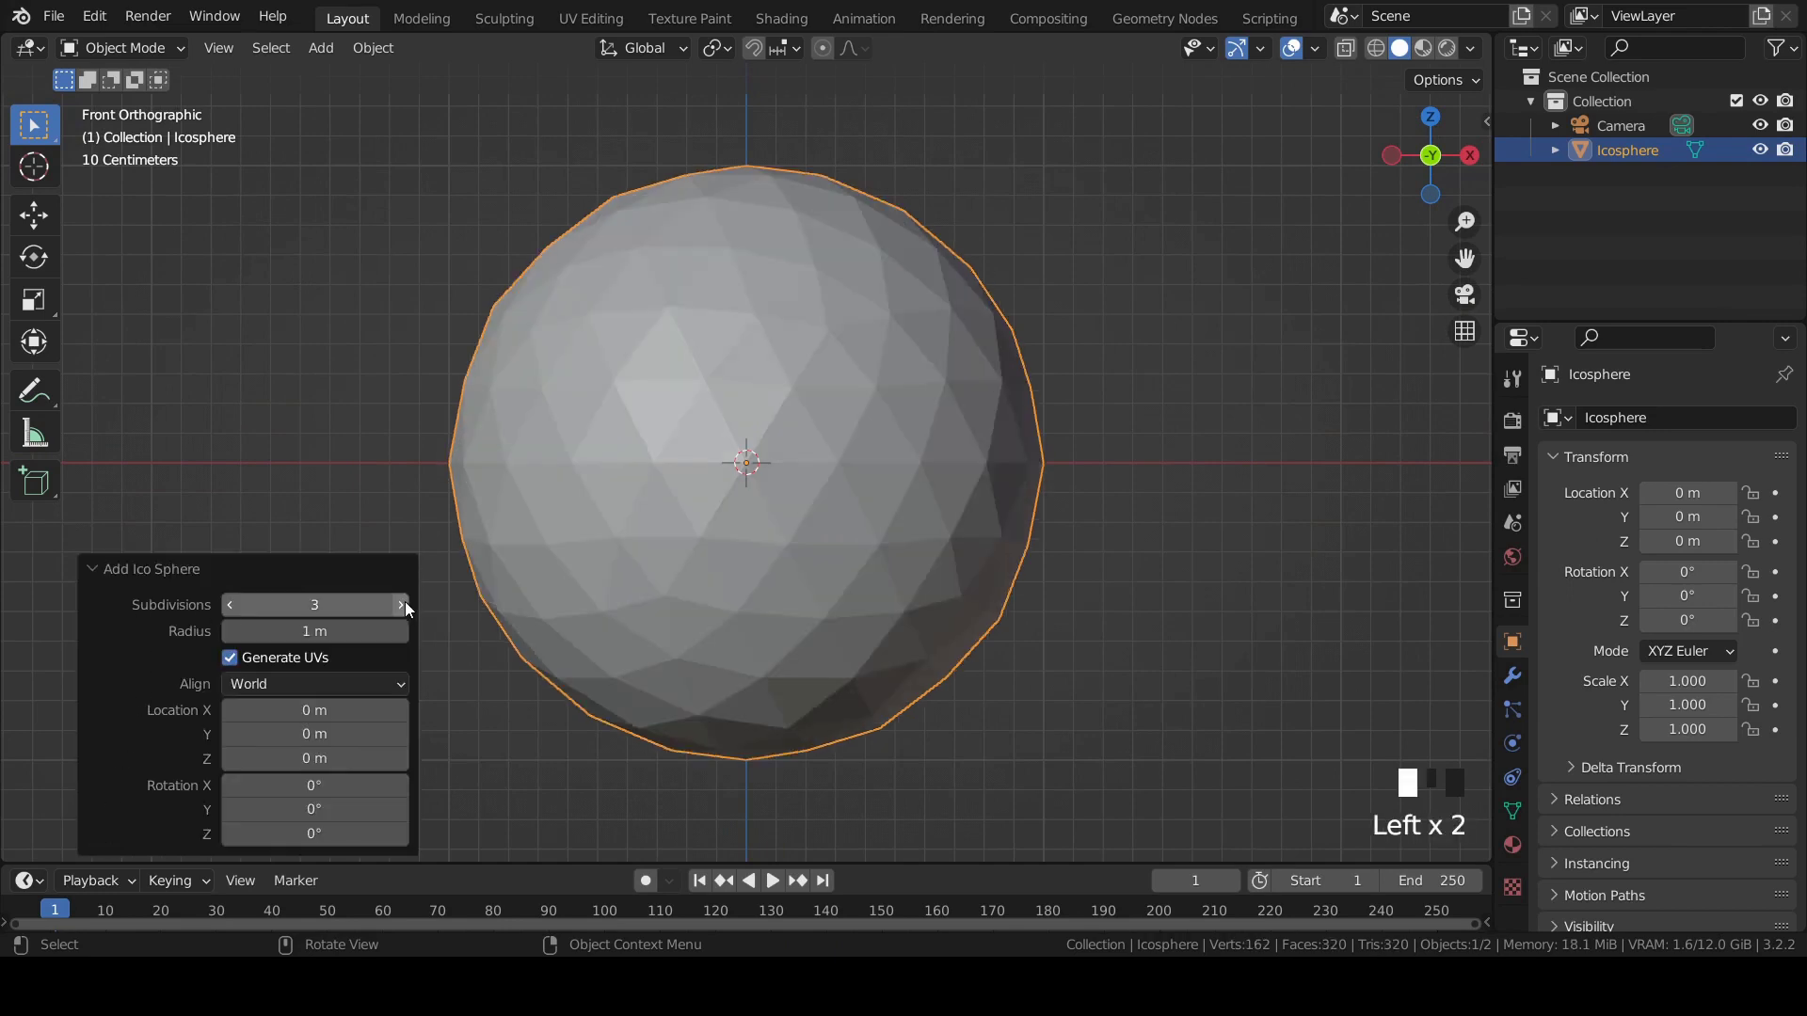
{"action": "left_click", "coordinate": [405, 604]}
{"action": "left_click", "coordinate": [405, 604]}
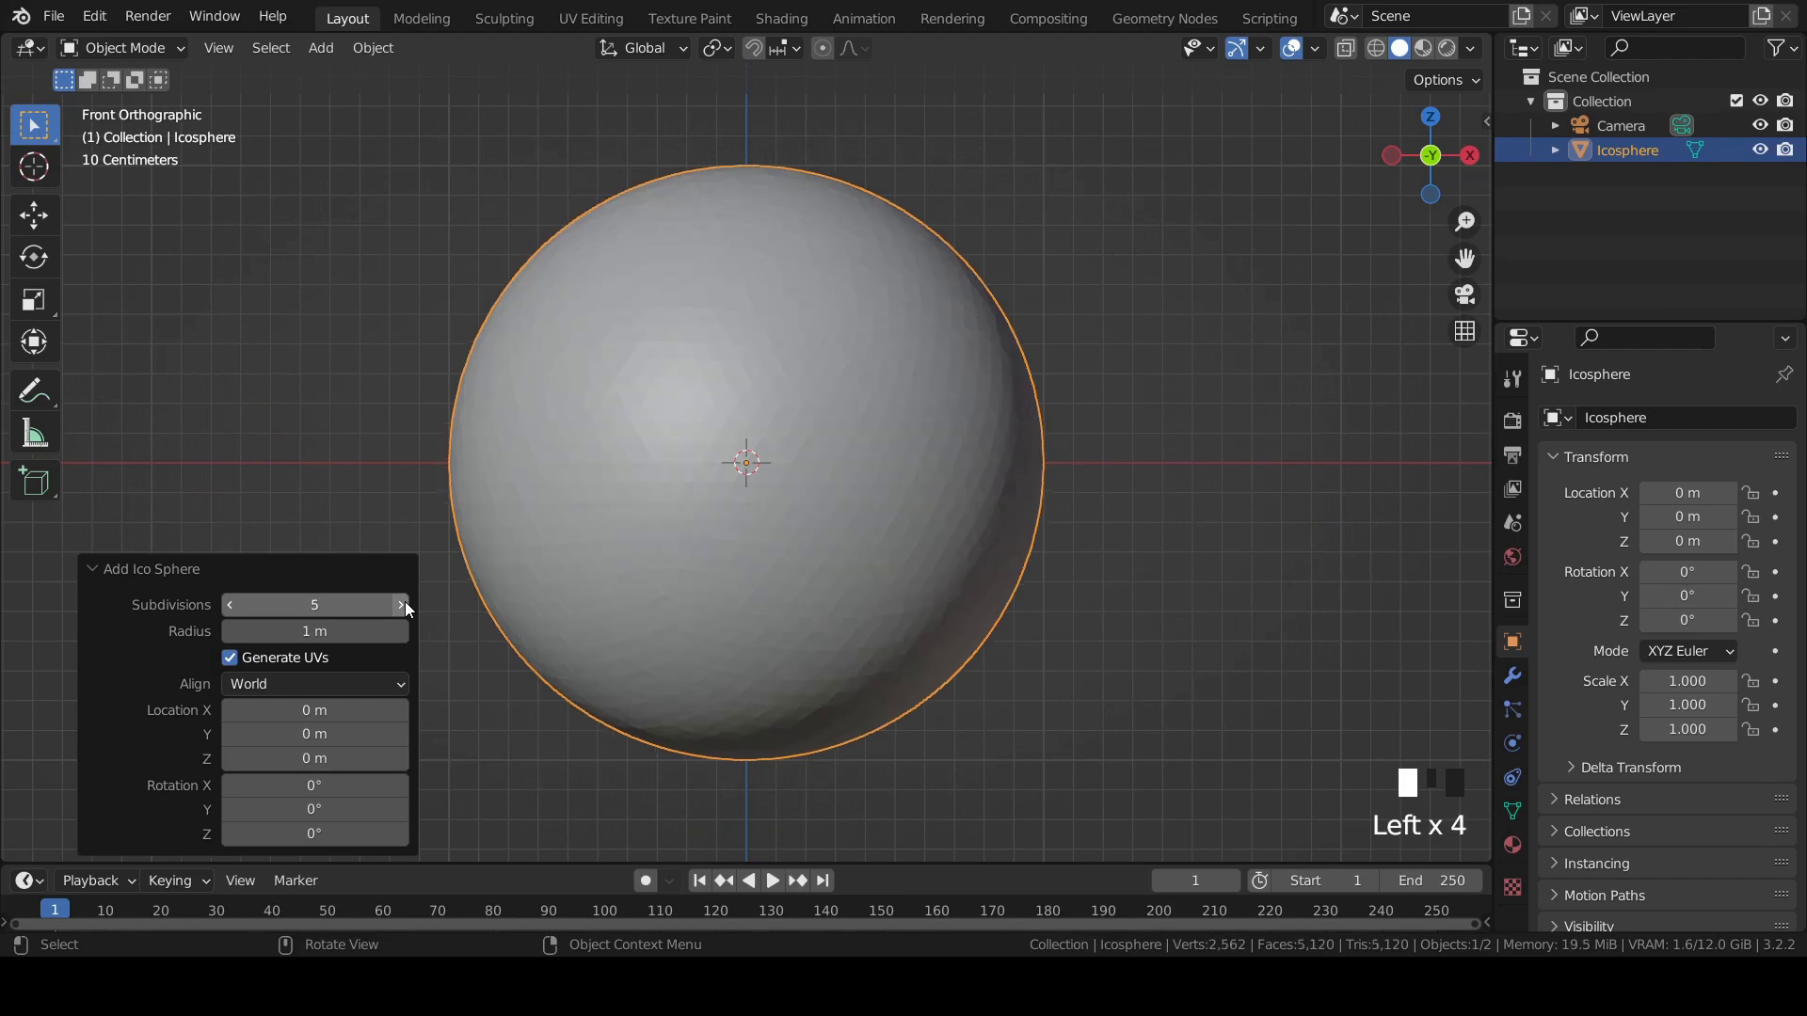
Add a cylinder mesh at the origin with 6 vertices to form a hexagonal prism.
{"action": "scroll", "coordinate": [830, 416], "scroll_direction": "down", "scroll_amount": 2}
{"action": "key", "text": "shift+a"}
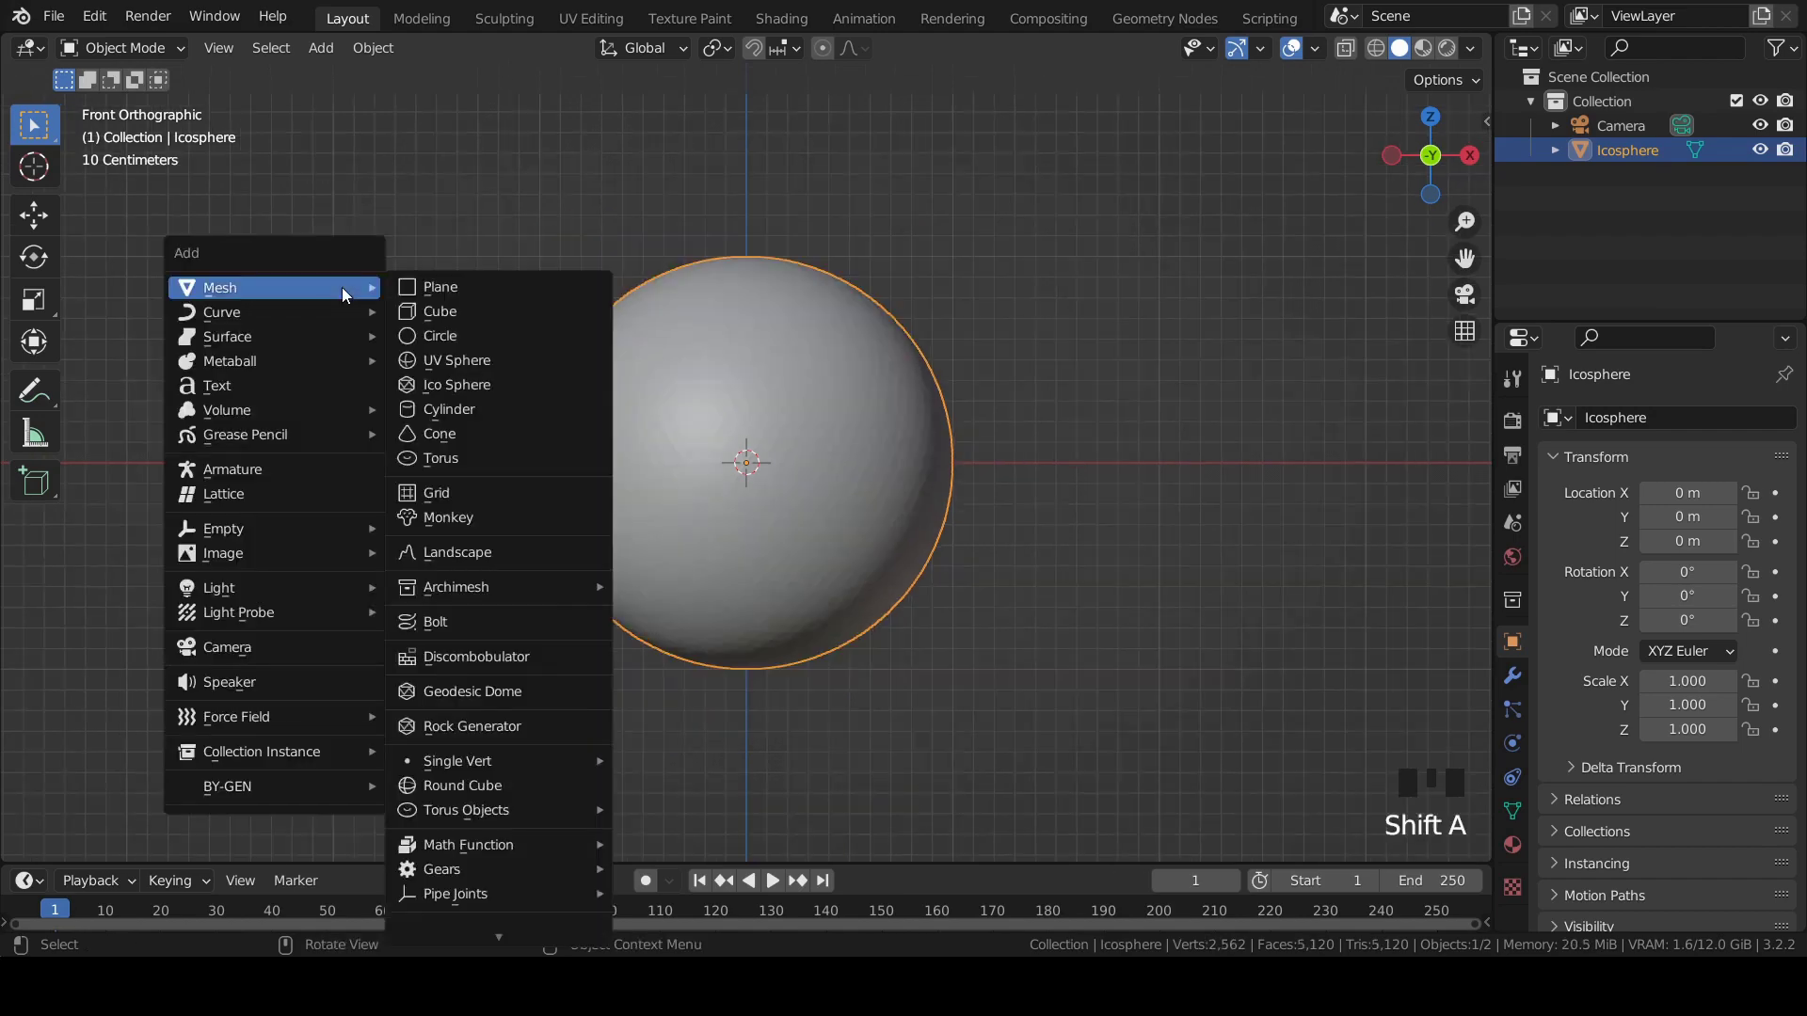
{"action": "left_click", "coordinate": [469, 411]}
{"action": "middle_click_drag", "start_coordinate": [469, 410], "coordinate": [509, 489]}
{"action": "left_click", "coordinate": [340, 553]}
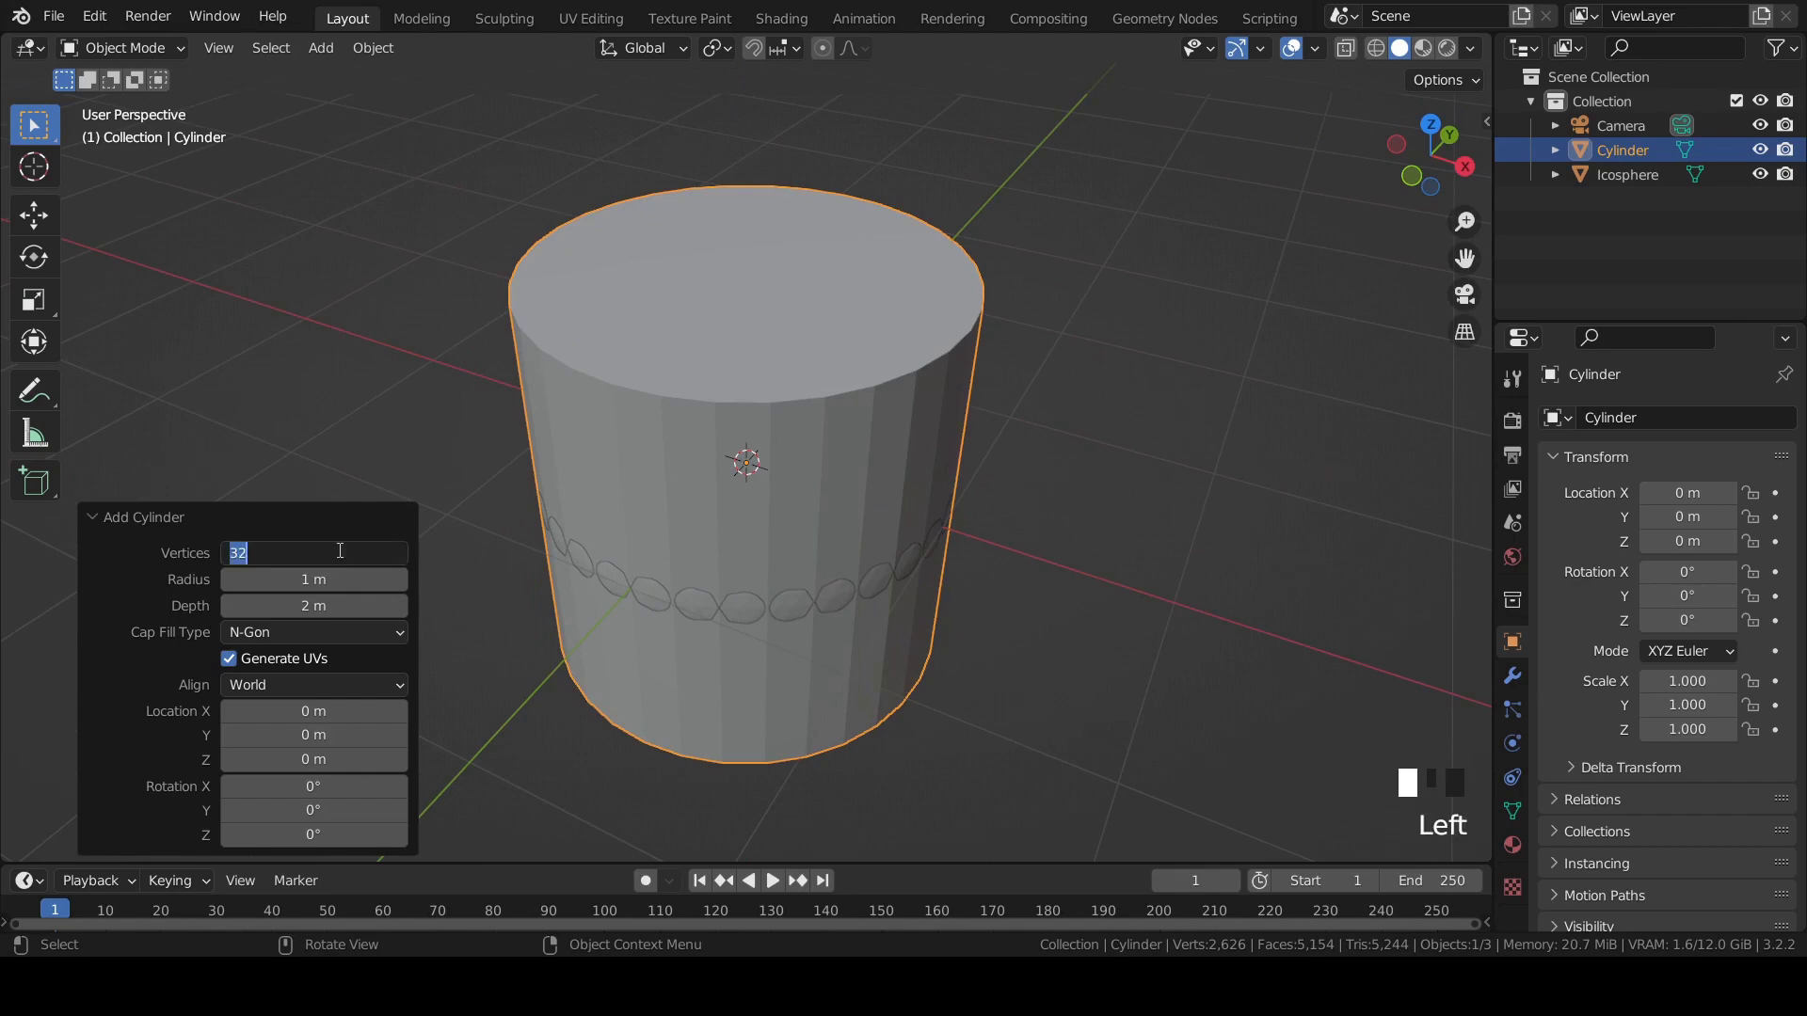
{"action": "type", "text": "6"}
{"action": "key", "text": "Return"}
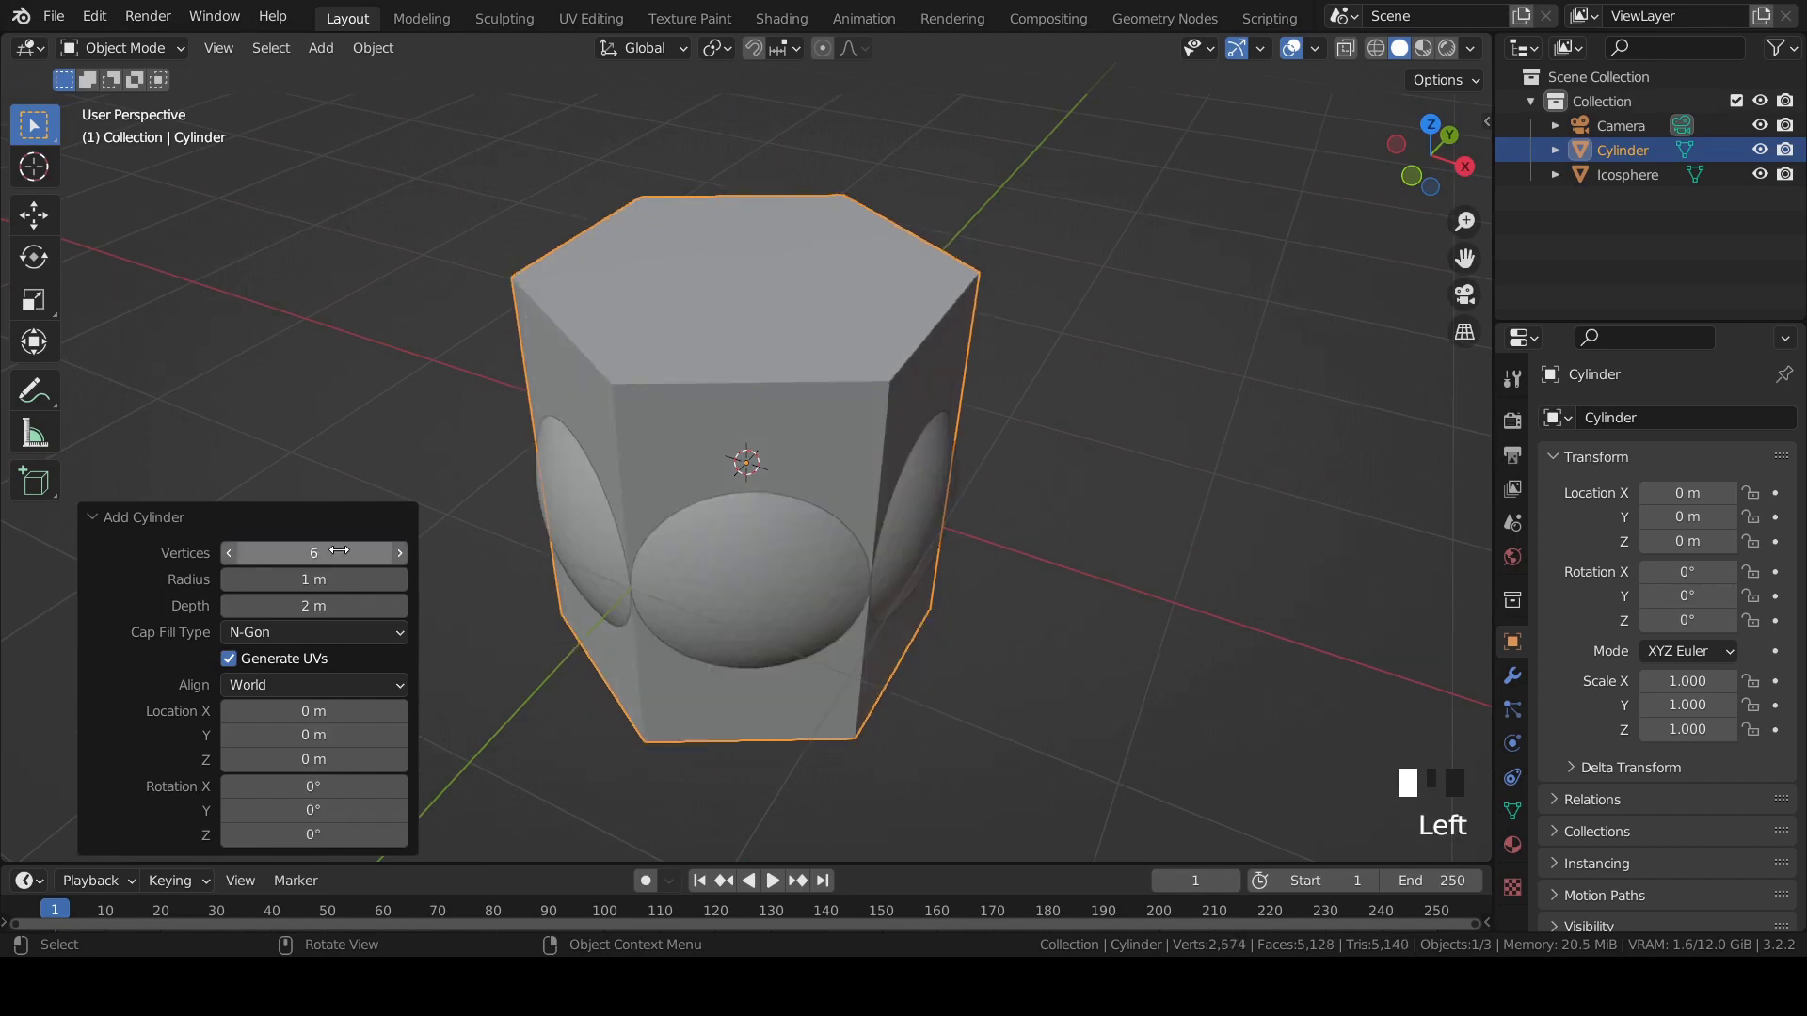
Set the hexagonal cylinder's depth to 0.25 m.
{"action": "middle_click_drag", "start_coordinate": [698, 487], "coordinate": [427, 568]}
{"action": "left_click", "coordinate": [303, 606]}
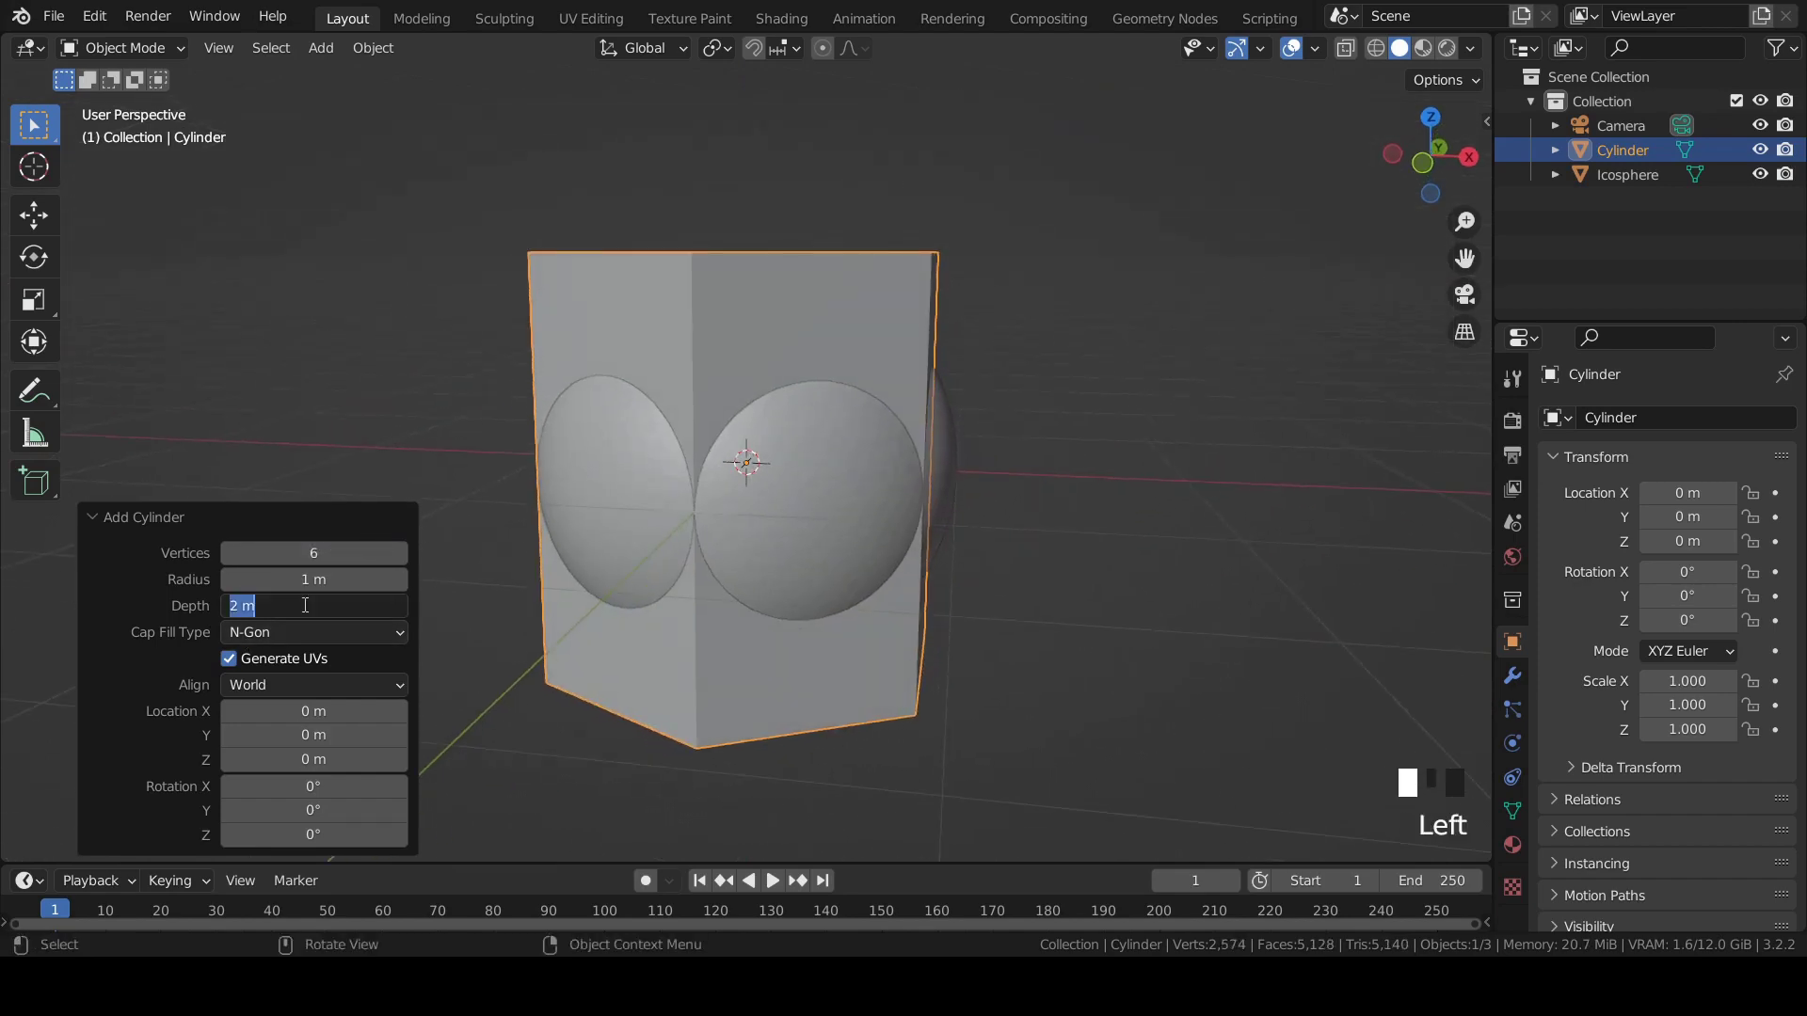
{"action": "type", "text": ".25"}
{"action": "key", "text": "Return"}
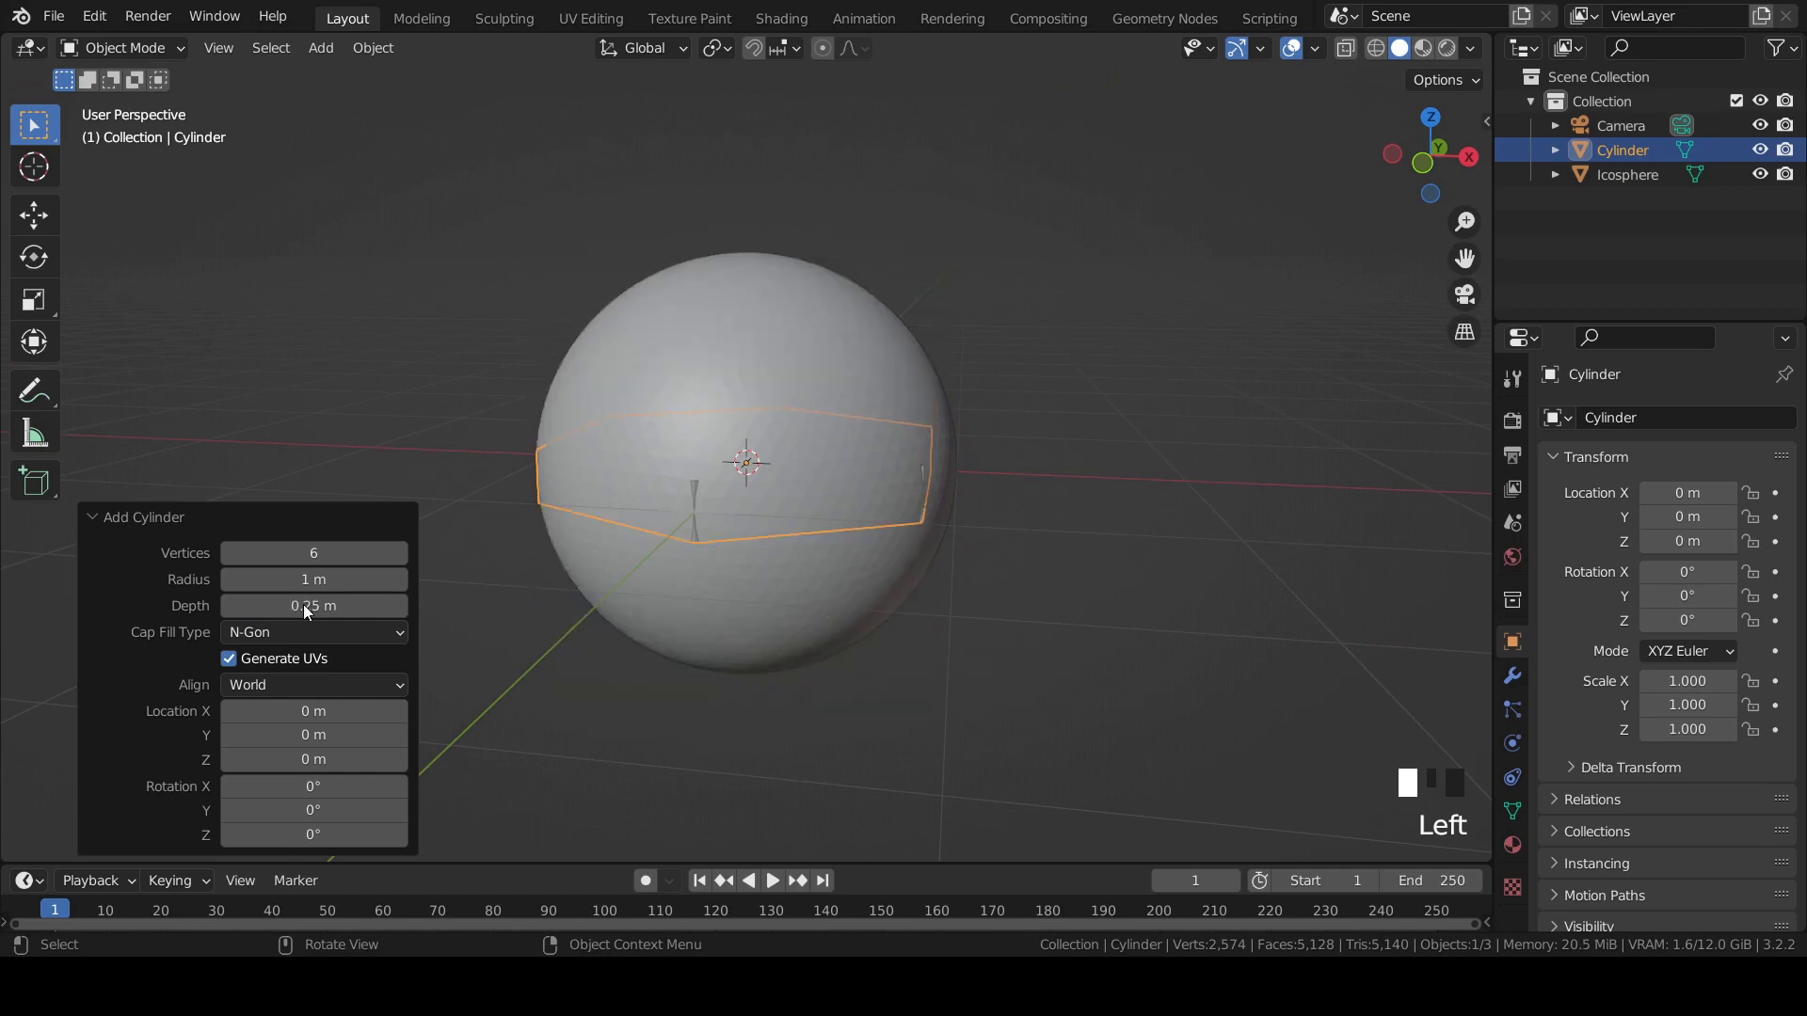
Move the hexagonal cylinder 50 m along the global X axis, away from the sphere.
{"action": "middle_click_drag", "start_coordinate": [625, 524], "coordinate": [686, 427]}
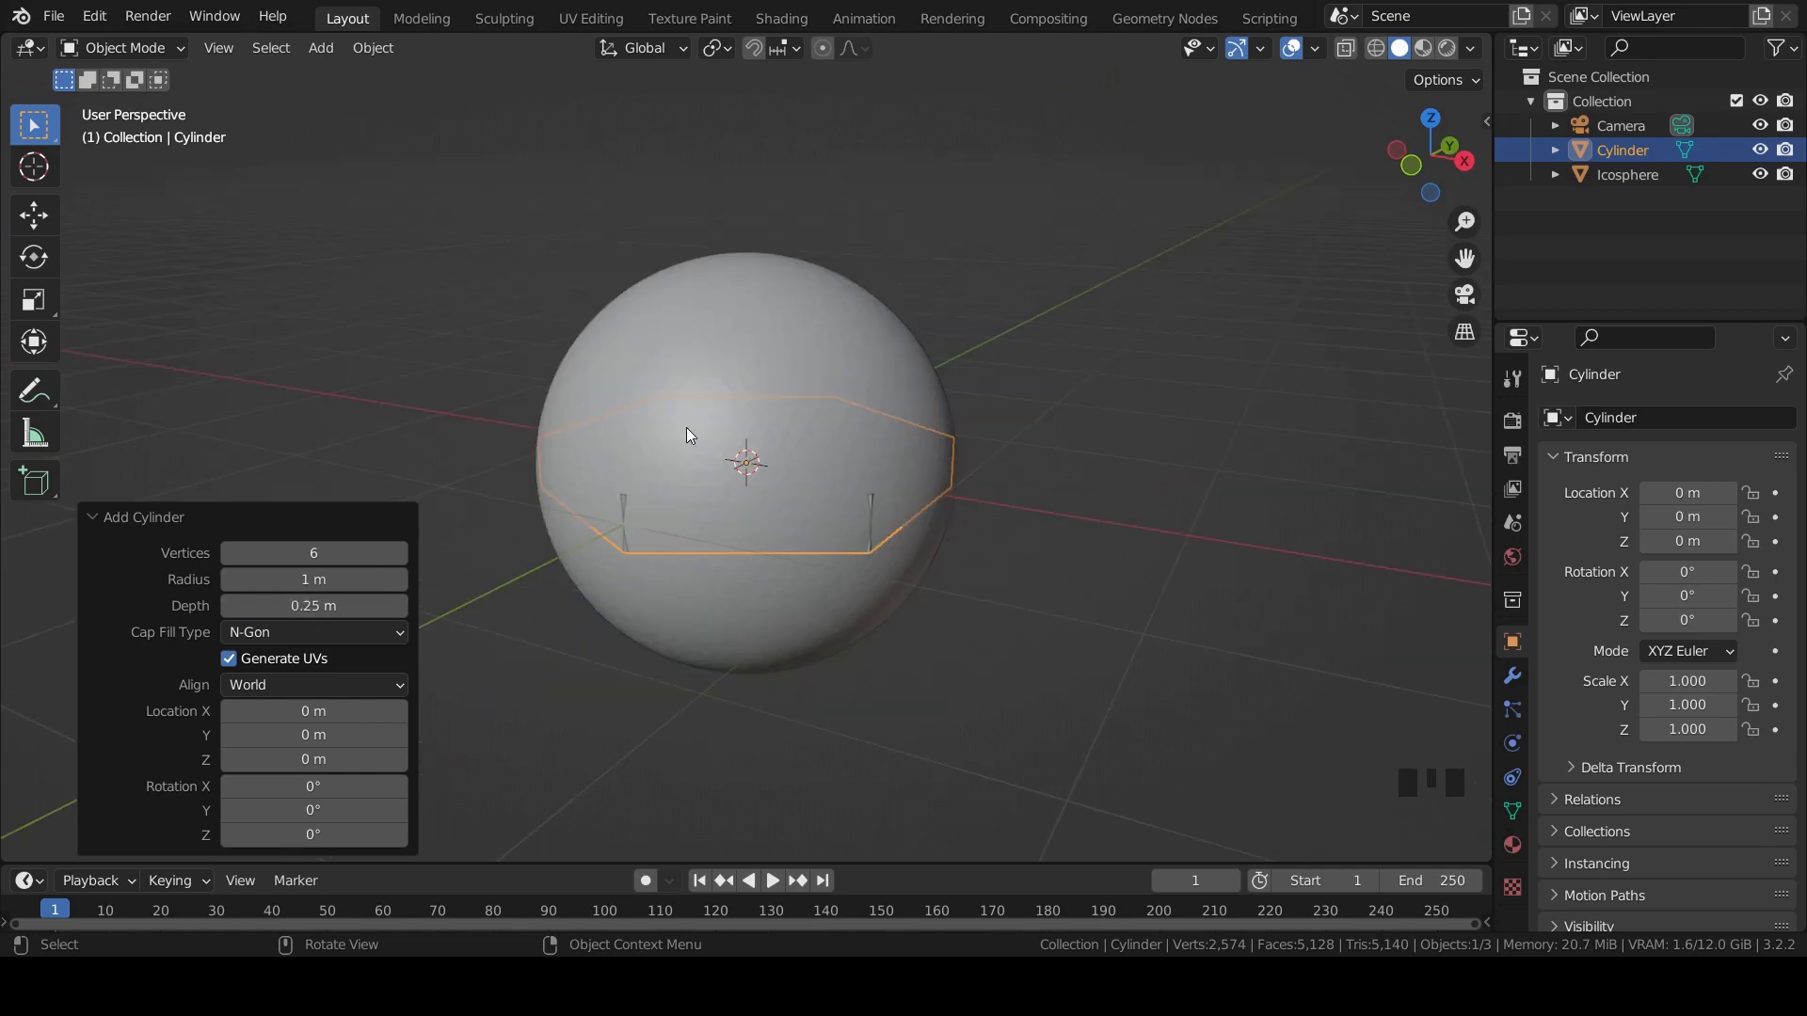
{"action": "key", "text": "g"}
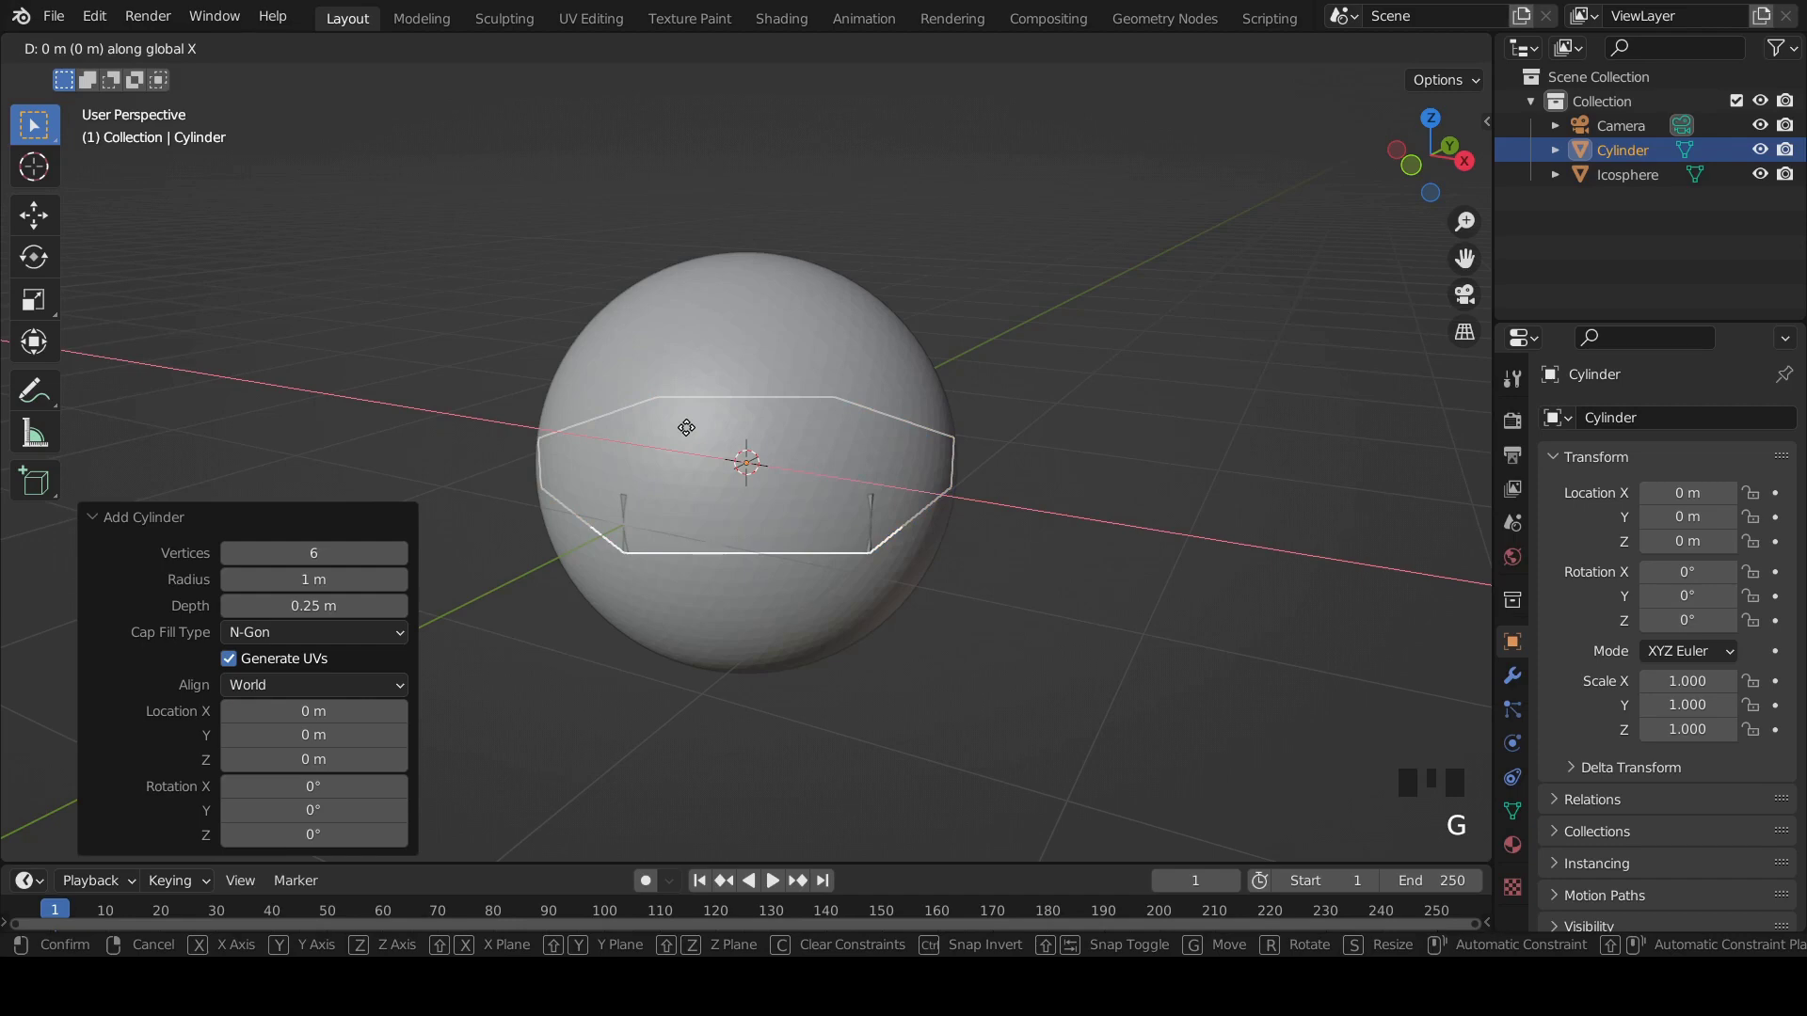
{"action": "type", "text": "50"}
{"action": "key", "text": "Return"}
Align the camera to a front view framing the sphere, and save the file.
{"action": "key", "text": "KP_1"}
{"action": "scroll", "coordinate": [1026, 278], "scroll_direction": "down", "scroll_amount": 8}
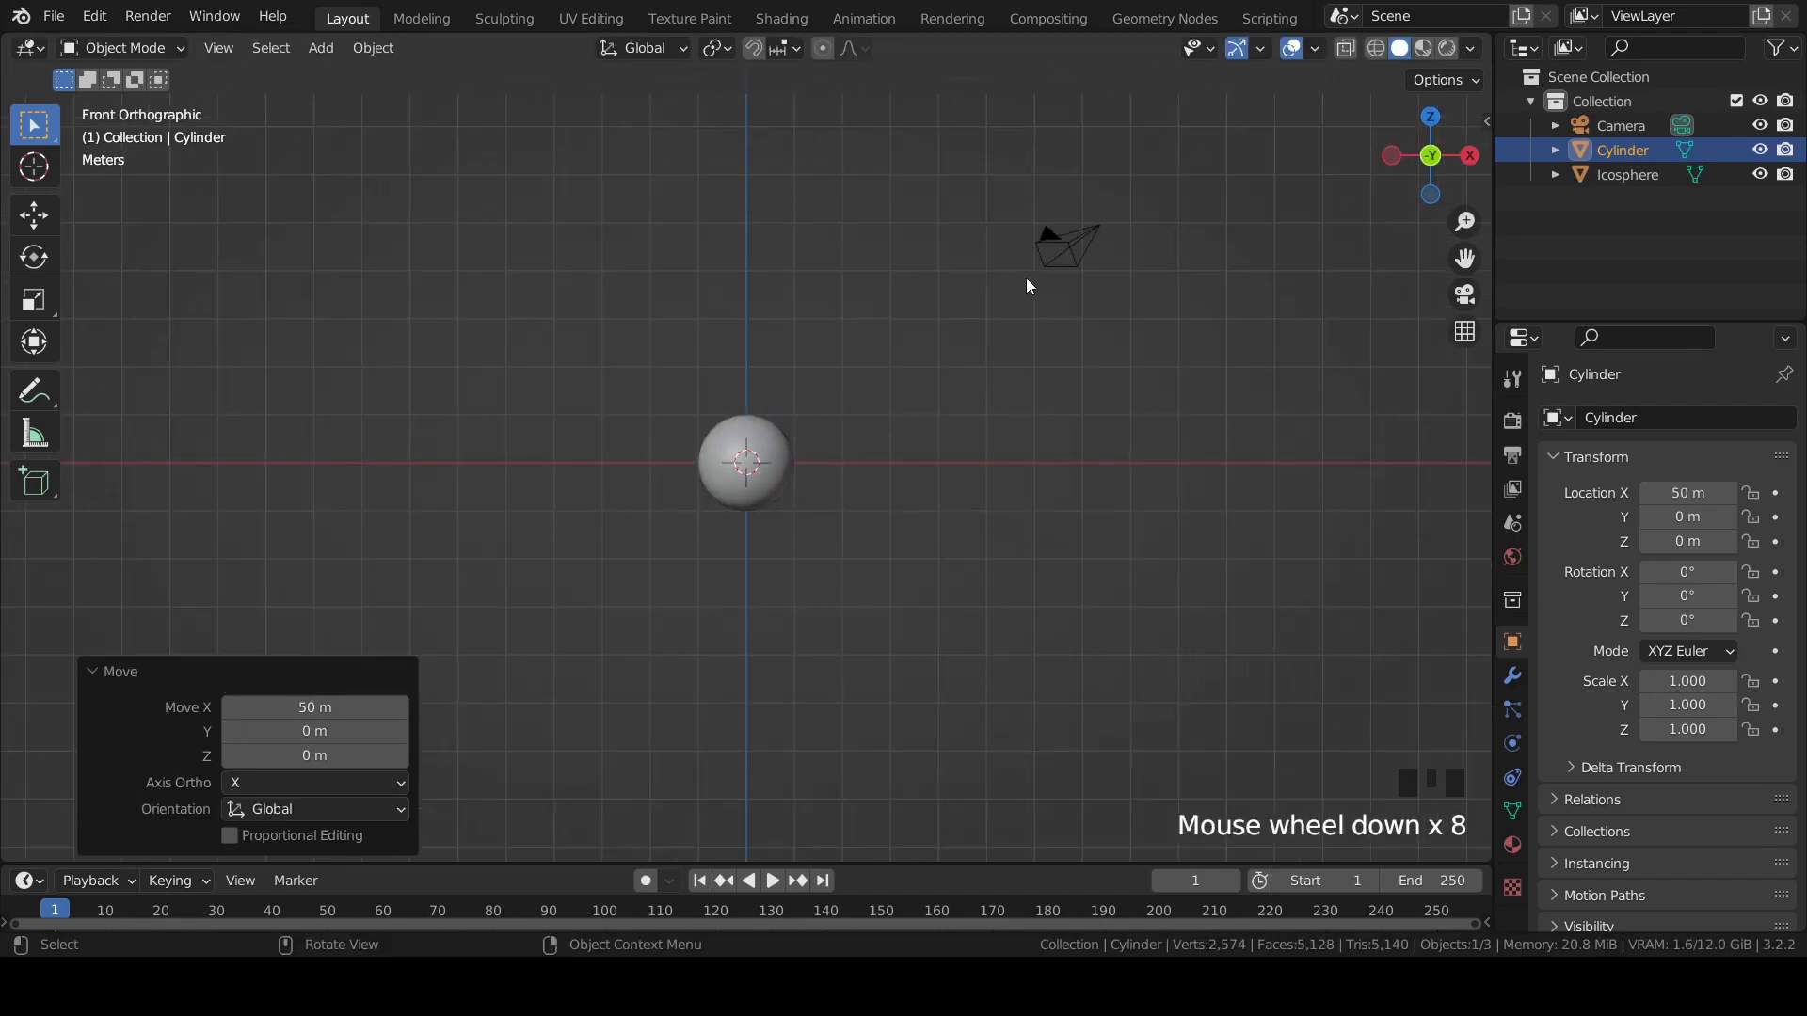
{"action": "left_click", "coordinate": [1059, 246]}
{"action": "scroll", "coordinate": [1012, 301], "scroll_direction": "up", "scroll_amount": 1}
{"action": "scroll", "coordinate": [849, 380], "scroll_direction": "up", "scroll_amount": 1}
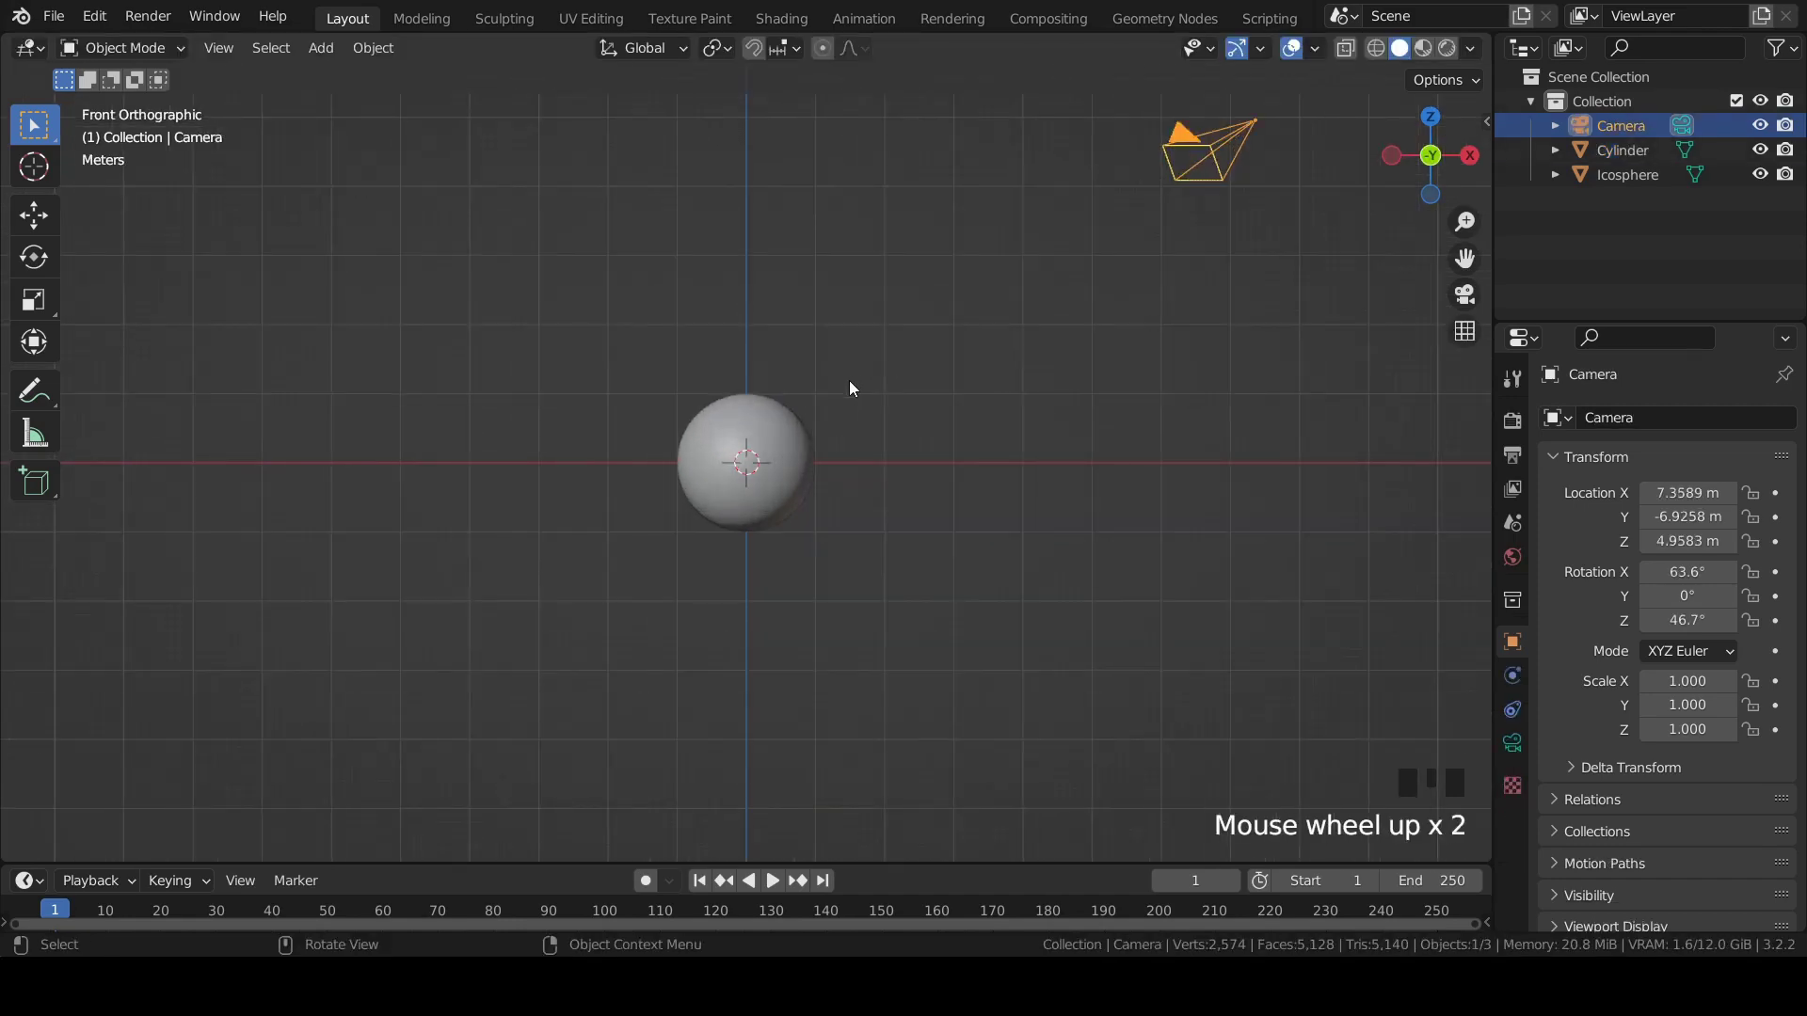
{"action": "key", "text": "ctrl+alt+KP_0"}
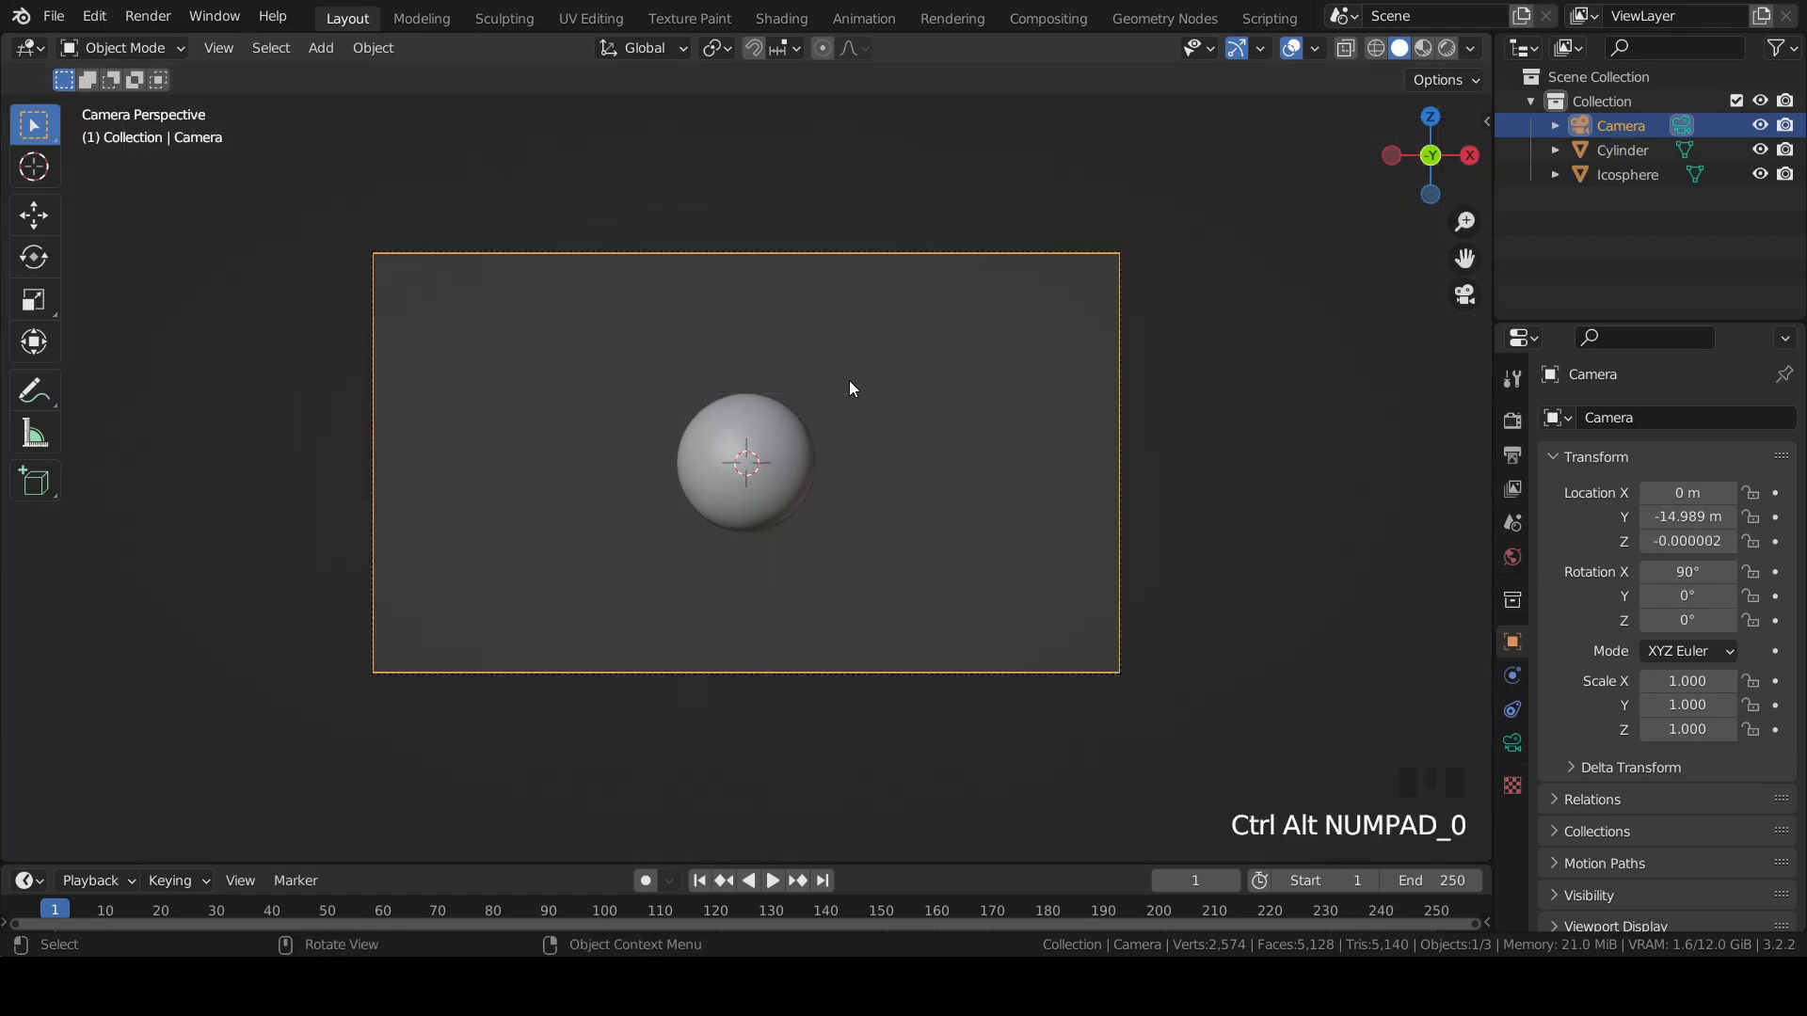
{"action": "scroll", "coordinate": [786, 392], "scroll_direction": "up", "scroll_amount": 4}
{"action": "scroll", "coordinate": [800, 390], "scroll_direction": "down", "scroll_amount": 3}
{"action": "key", "text": "ctrl+s"}
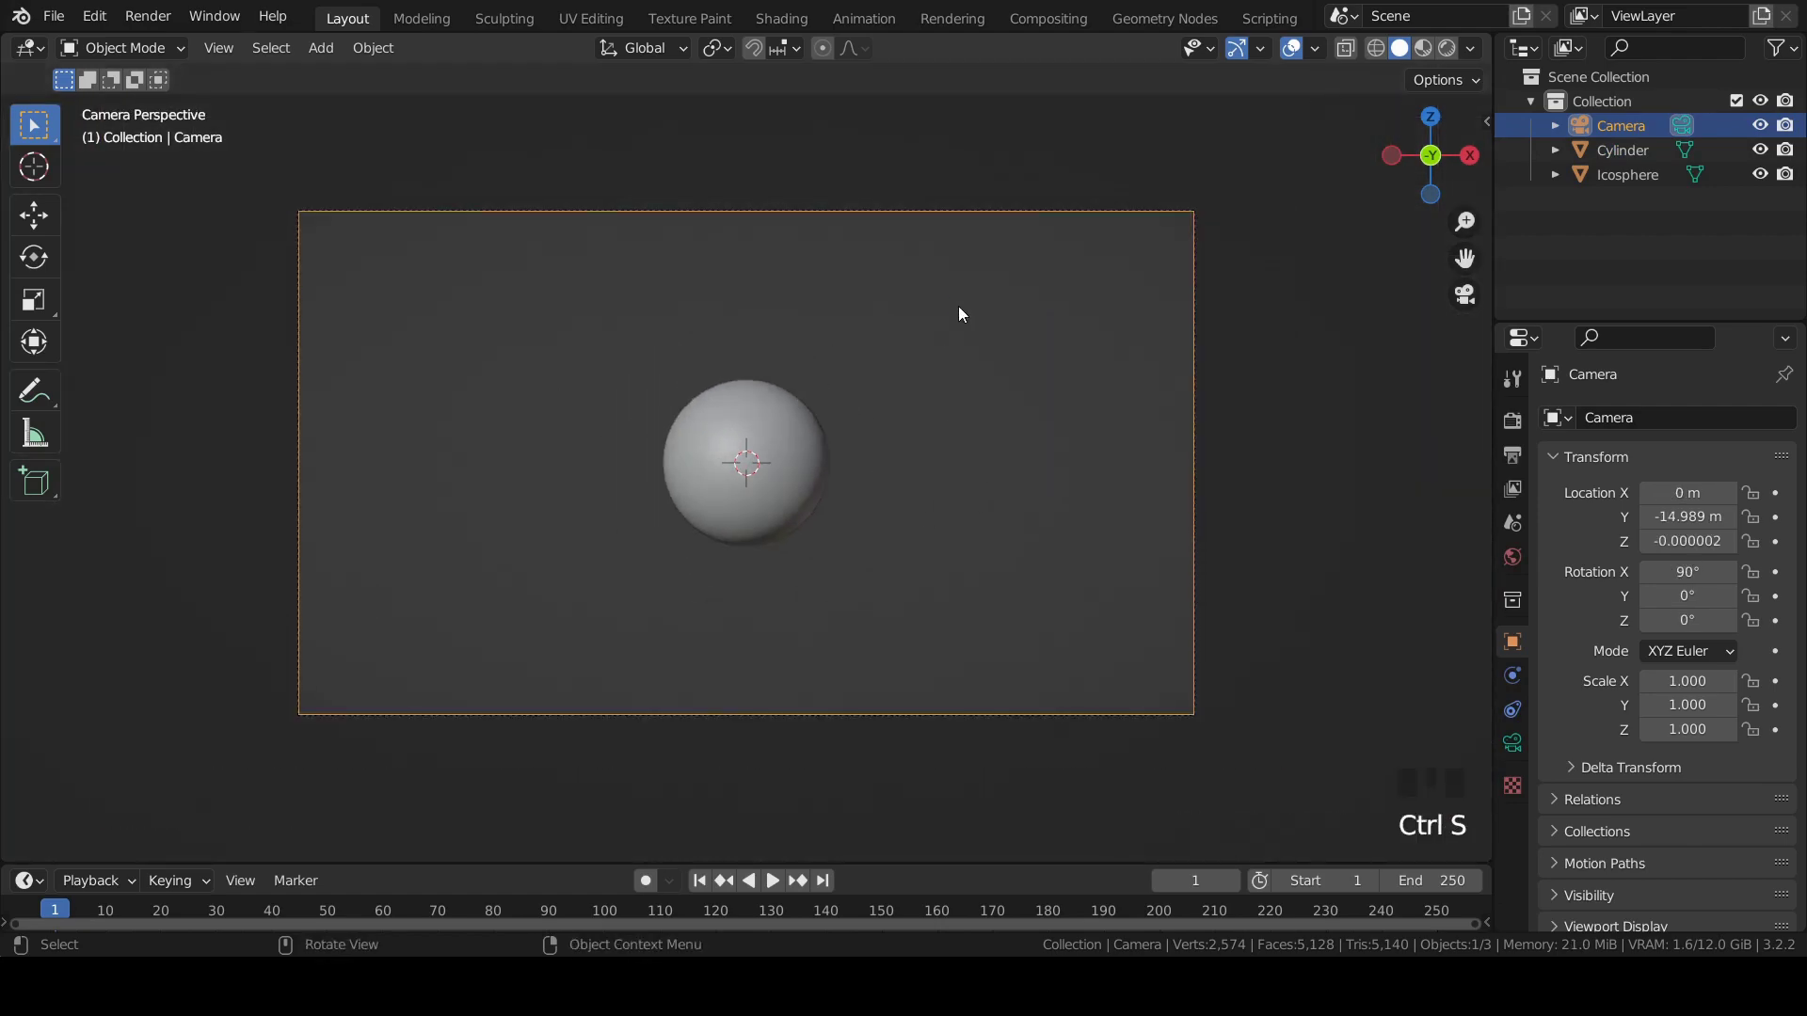
Add a particle system of type Hair to the icosphere.
{"action": "scroll", "coordinate": [783, 367], "scroll_direction": "up", "scroll_amount": 6}
{"action": "left_click", "coordinate": [777, 367]}
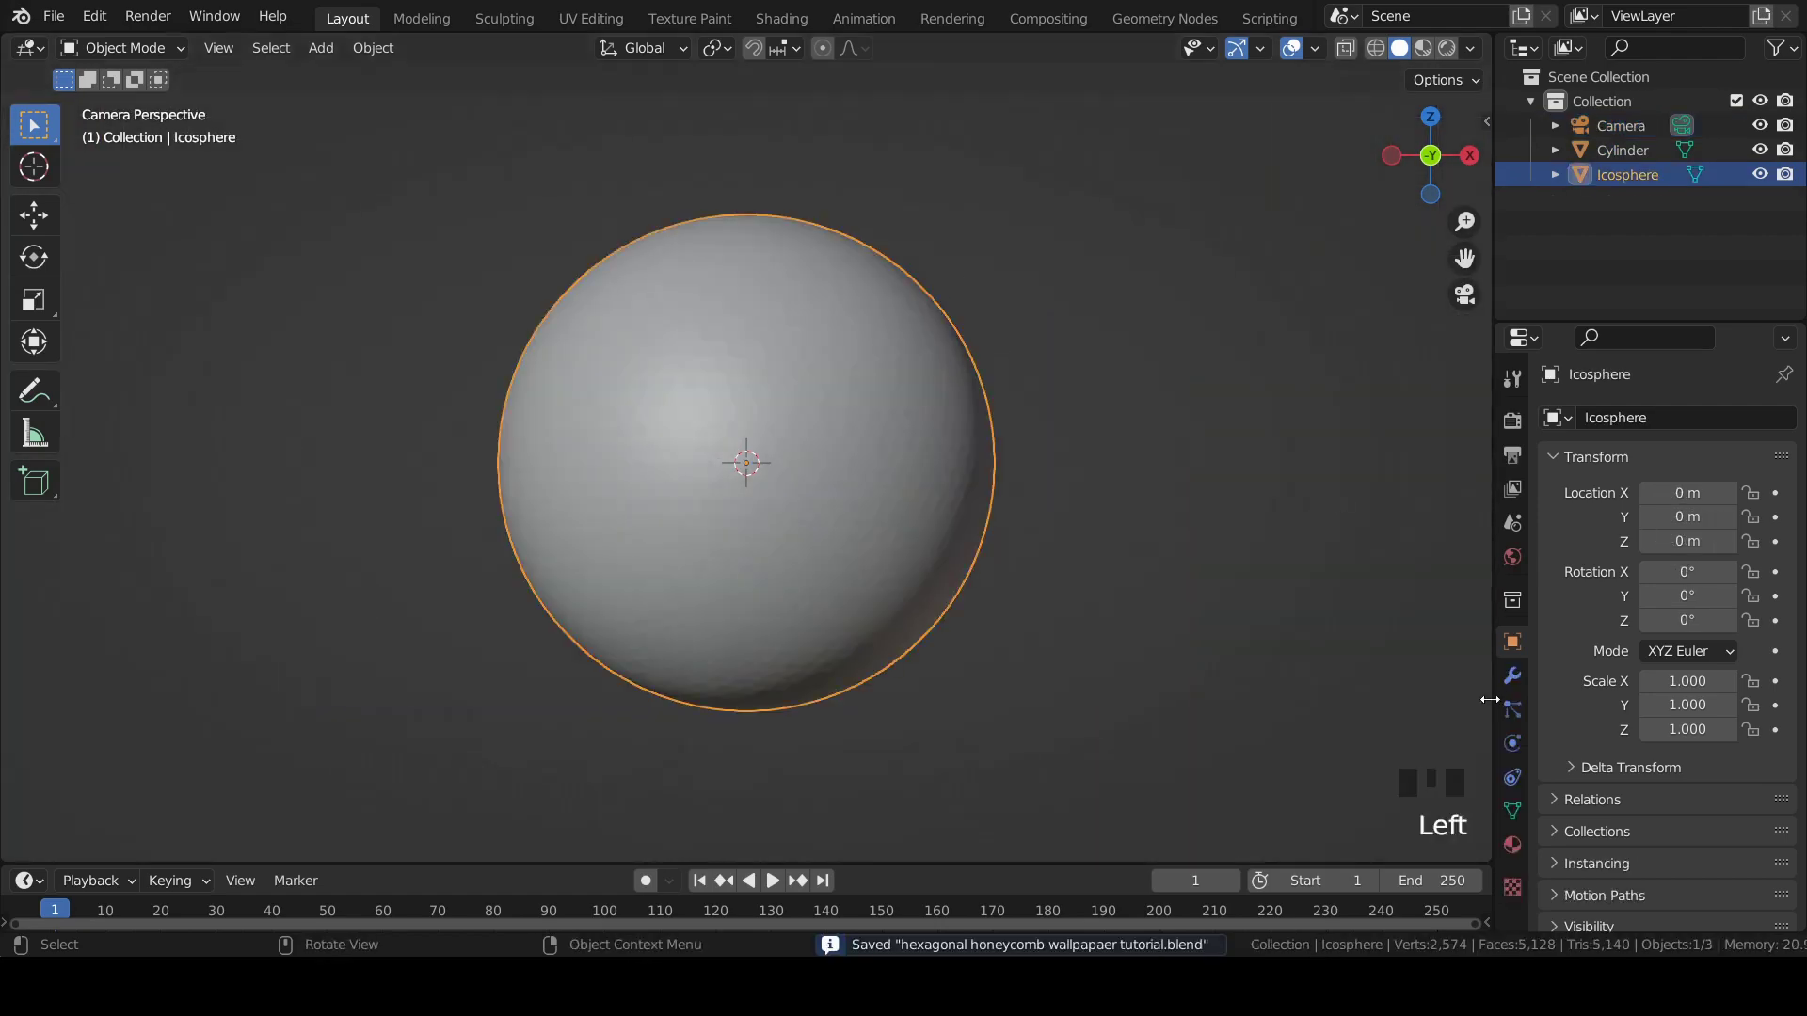
{"action": "left_click", "coordinate": [1511, 710]}
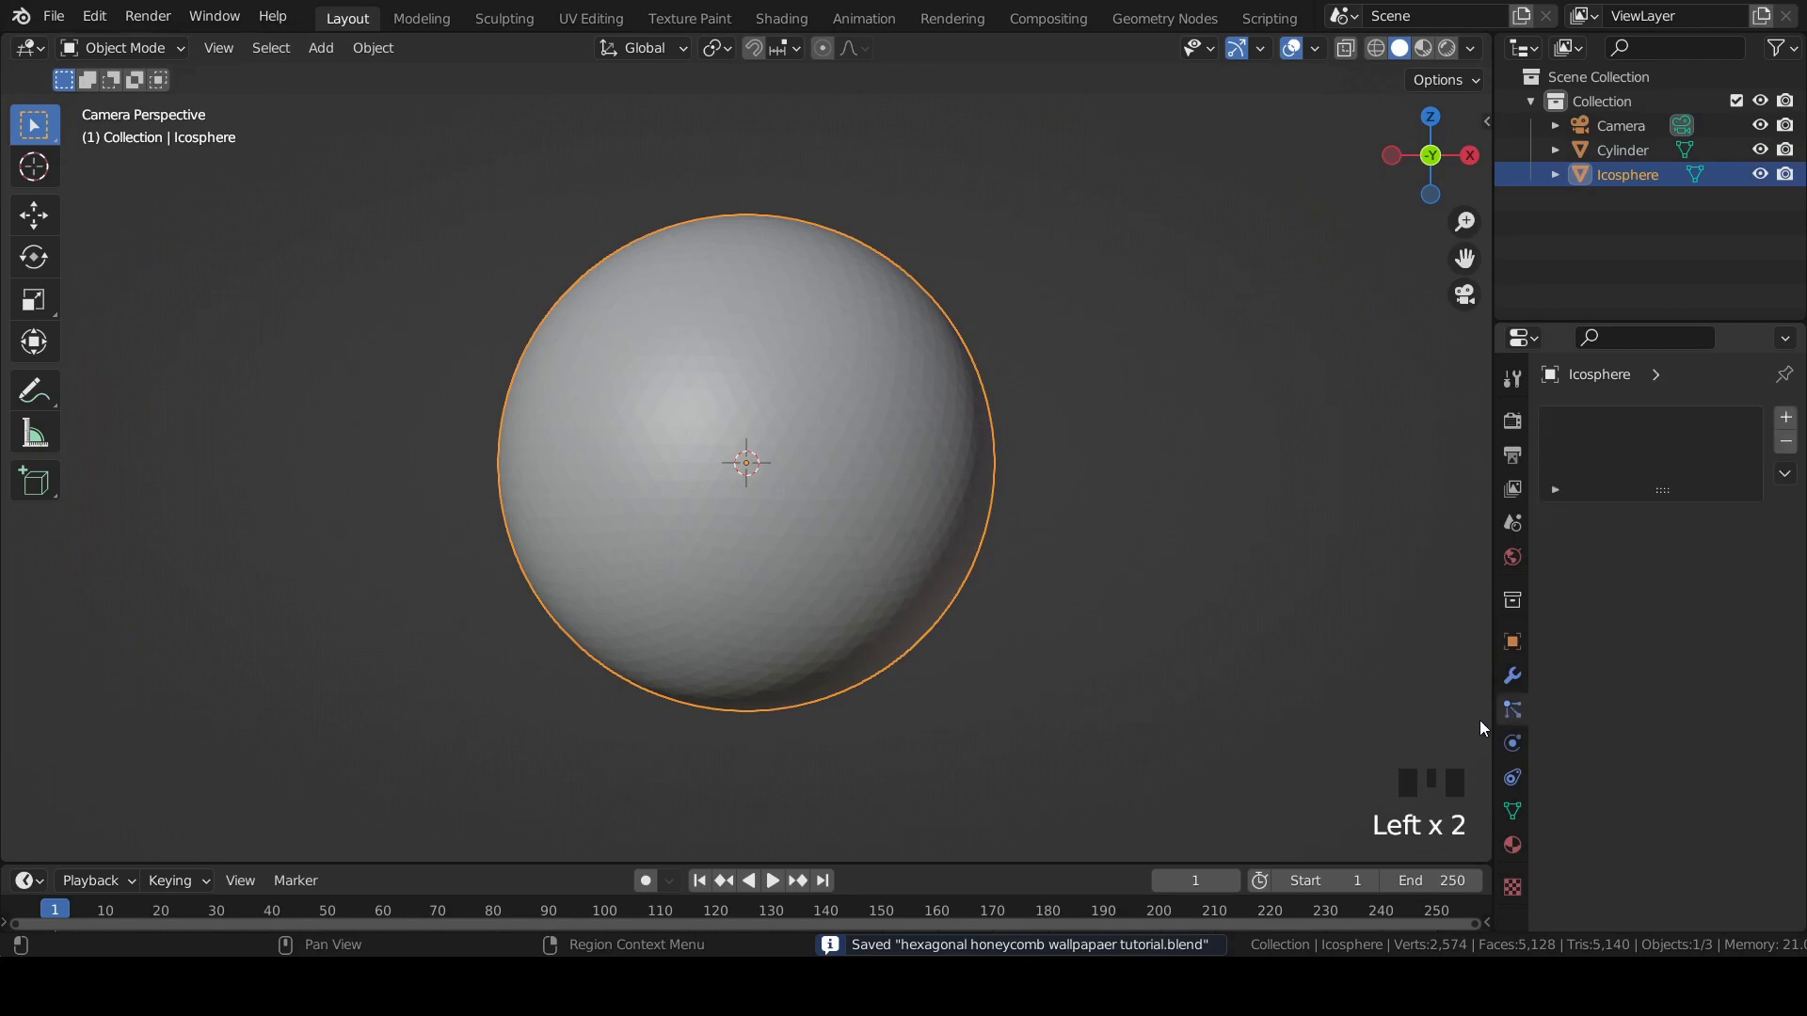
{"action": "left_click", "coordinate": [1785, 417]}
{"action": "left_click", "coordinate": [1718, 549]}
{"action": "scroll", "coordinate": [1576, 596], "scroll_direction": "down", "scroll_amount": 10}
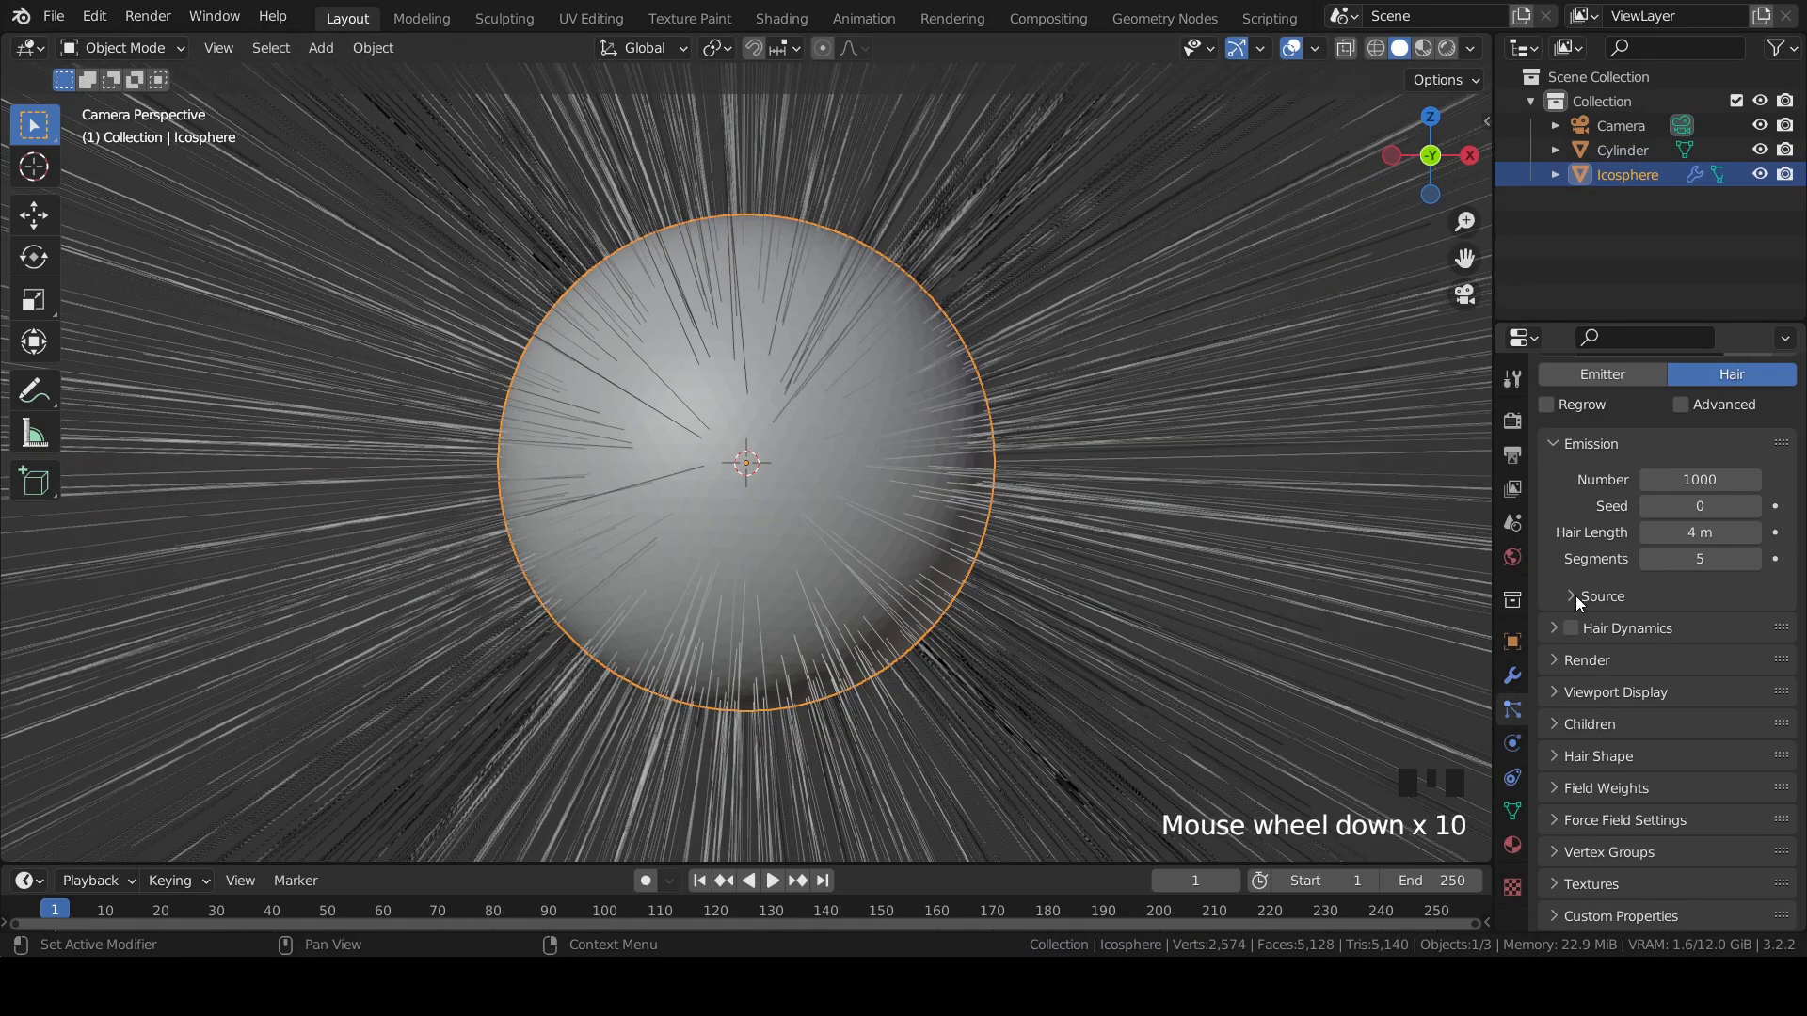
Set the hair particles' emission source to Vertices.
{"action": "left_click", "coordinate": [1579, 599]}
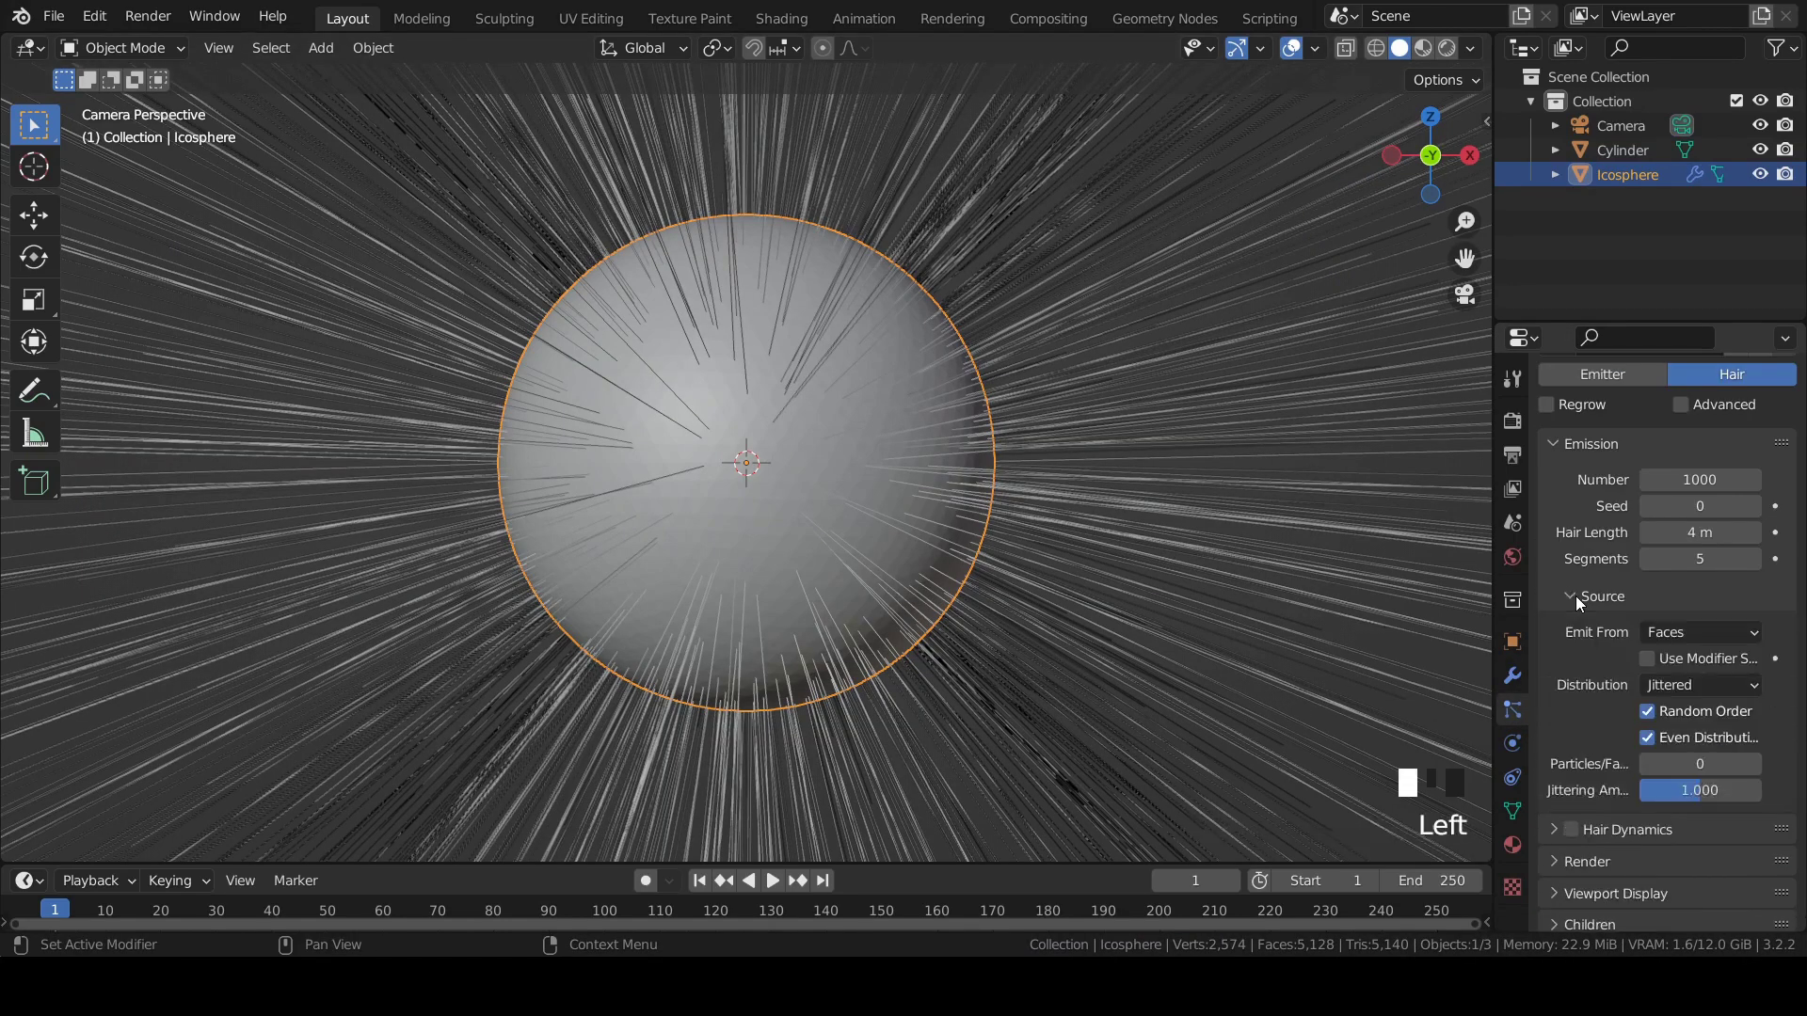
{"action": "left_click", "coordinate": [1681, 631]}
{"action": "left_click", "coordinate": [1668, 670]}
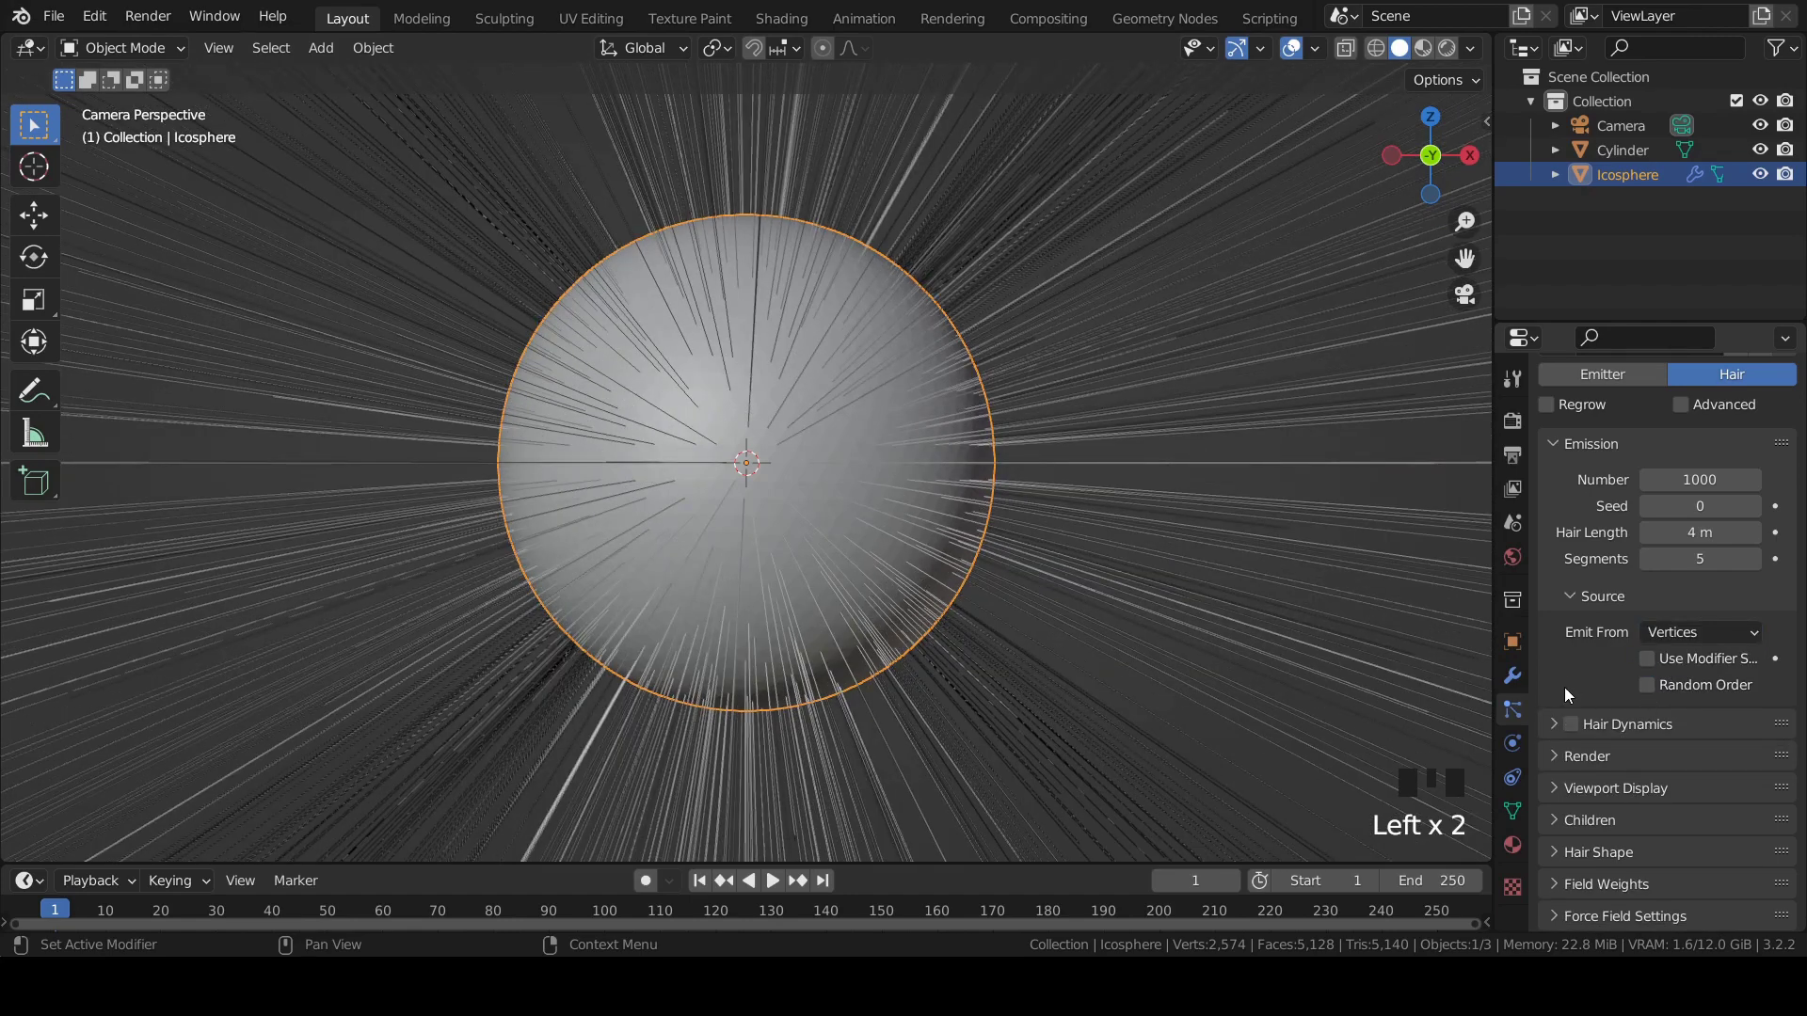
Render the hair particles as an object, using Cylinder as the instance object, and enable Object Rotation.
{"action": "scroll", "coordinate": [1563, 683], "scroll_direction": "down", "scroll_amount": 6}
{"action": "left_click", "coordinate": [1560, 659]}
{"action": "scroll", "coordinate": [1561, 658], "scroll_direction": "down", "scroll_amount": 5}
{"action": "left_click", "coordinate": [1664, 508]}
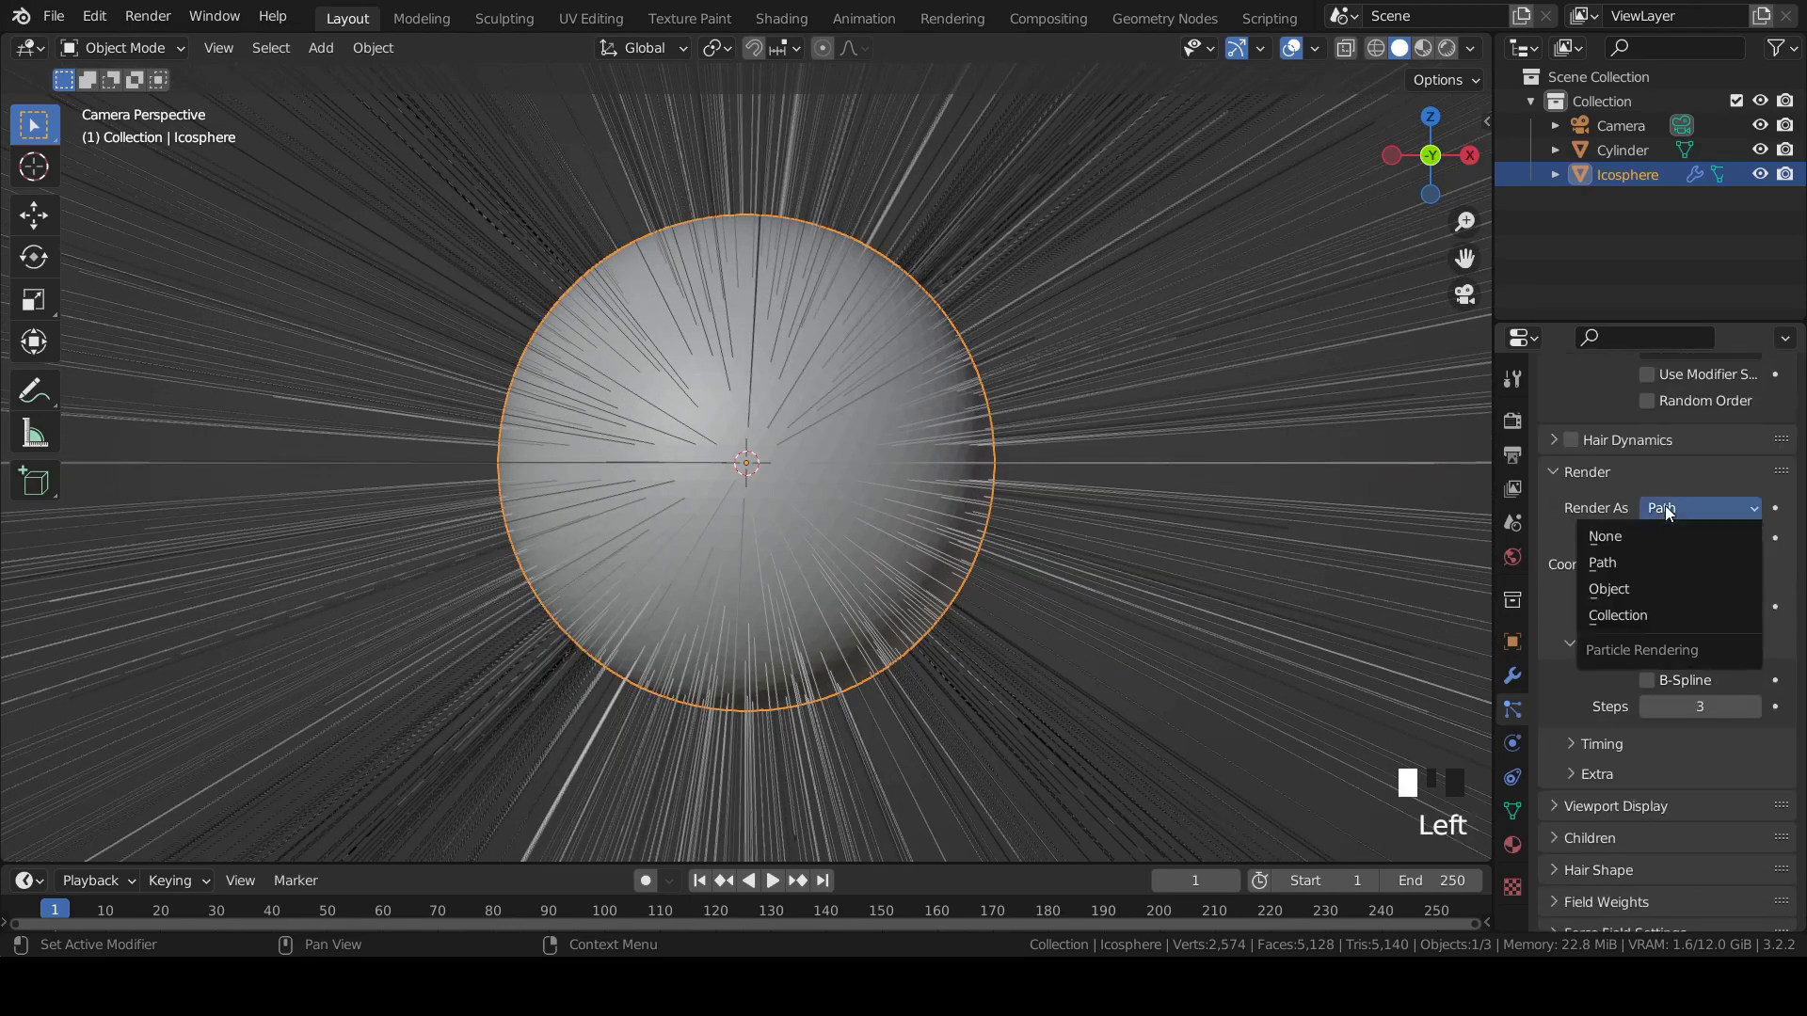
{"action": "left_click", "coordinate": [1650, 595]}
{"action": "left_click", "coordinate": [1685, 685]}
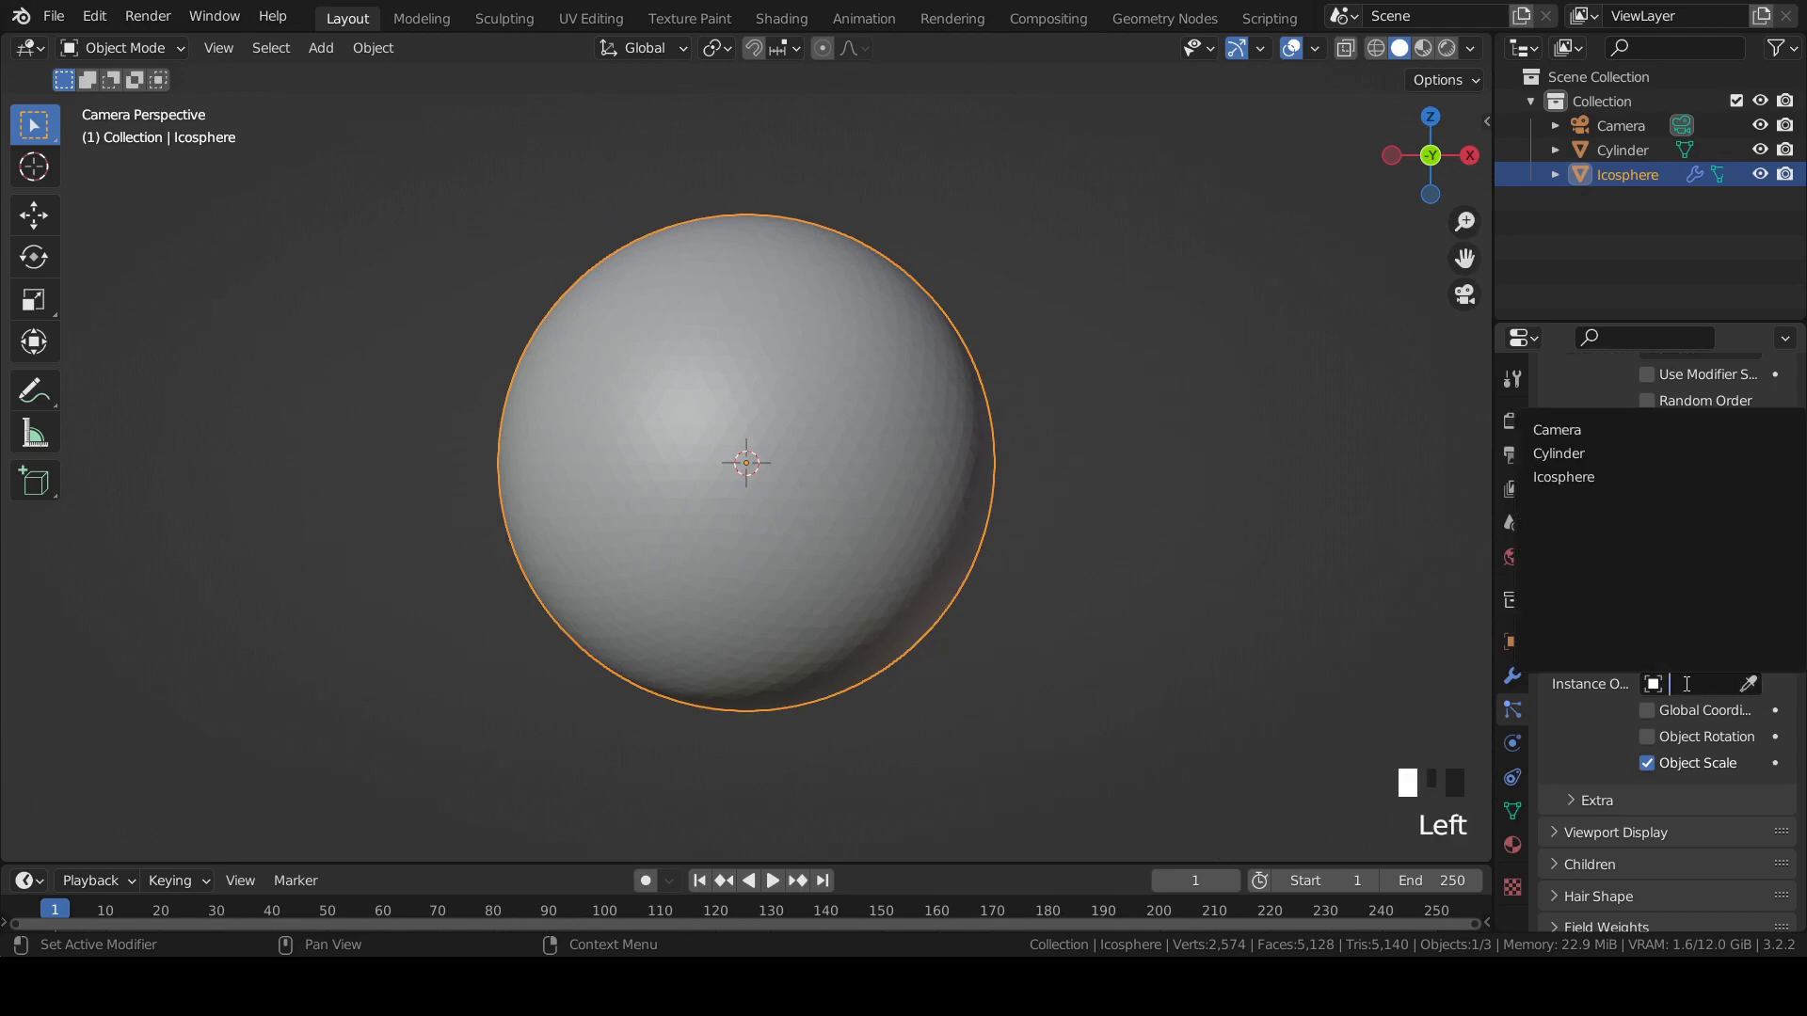
{"action": "left_click", "coordinate": [1563, 454]}
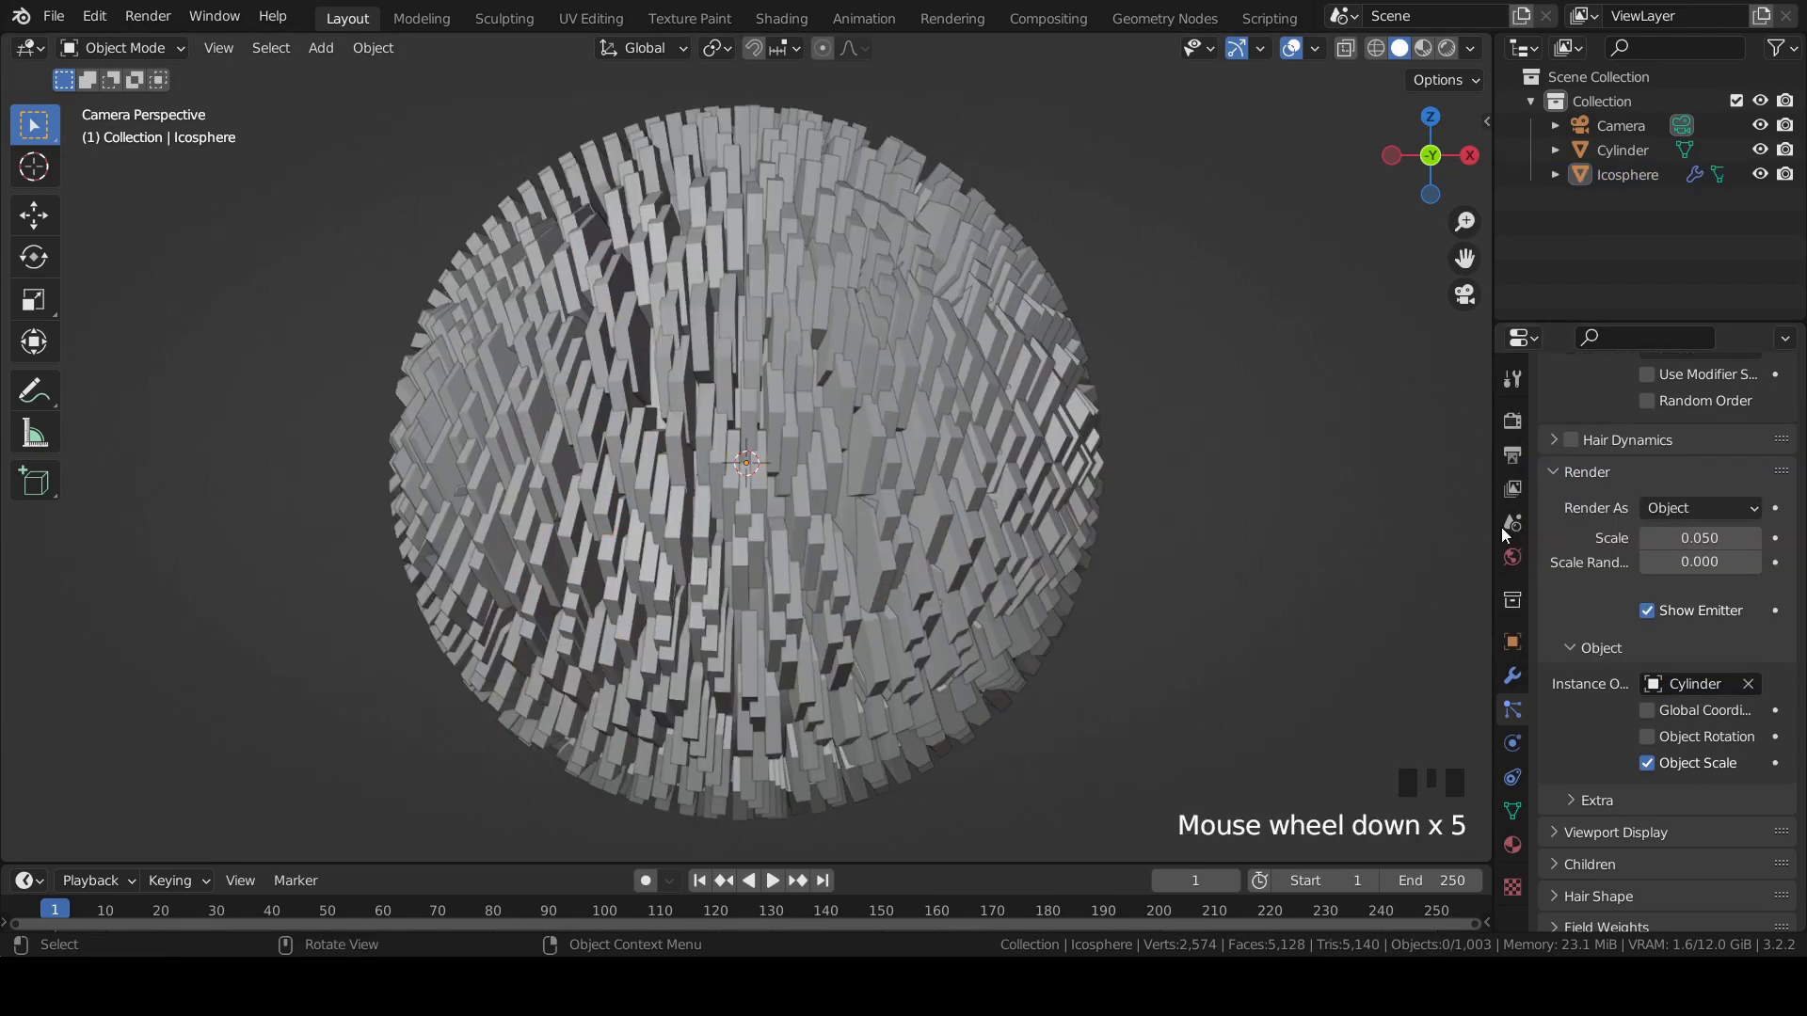
{"action": "left_click", "coordinate": [1648, 737]}
Check the icosphere's vertex count in Edit Mode and set the hair particle number to 2562.
{"action": "left_click", "coordinate": [800, 330]}
{"action": "key", "text": "Tab"}
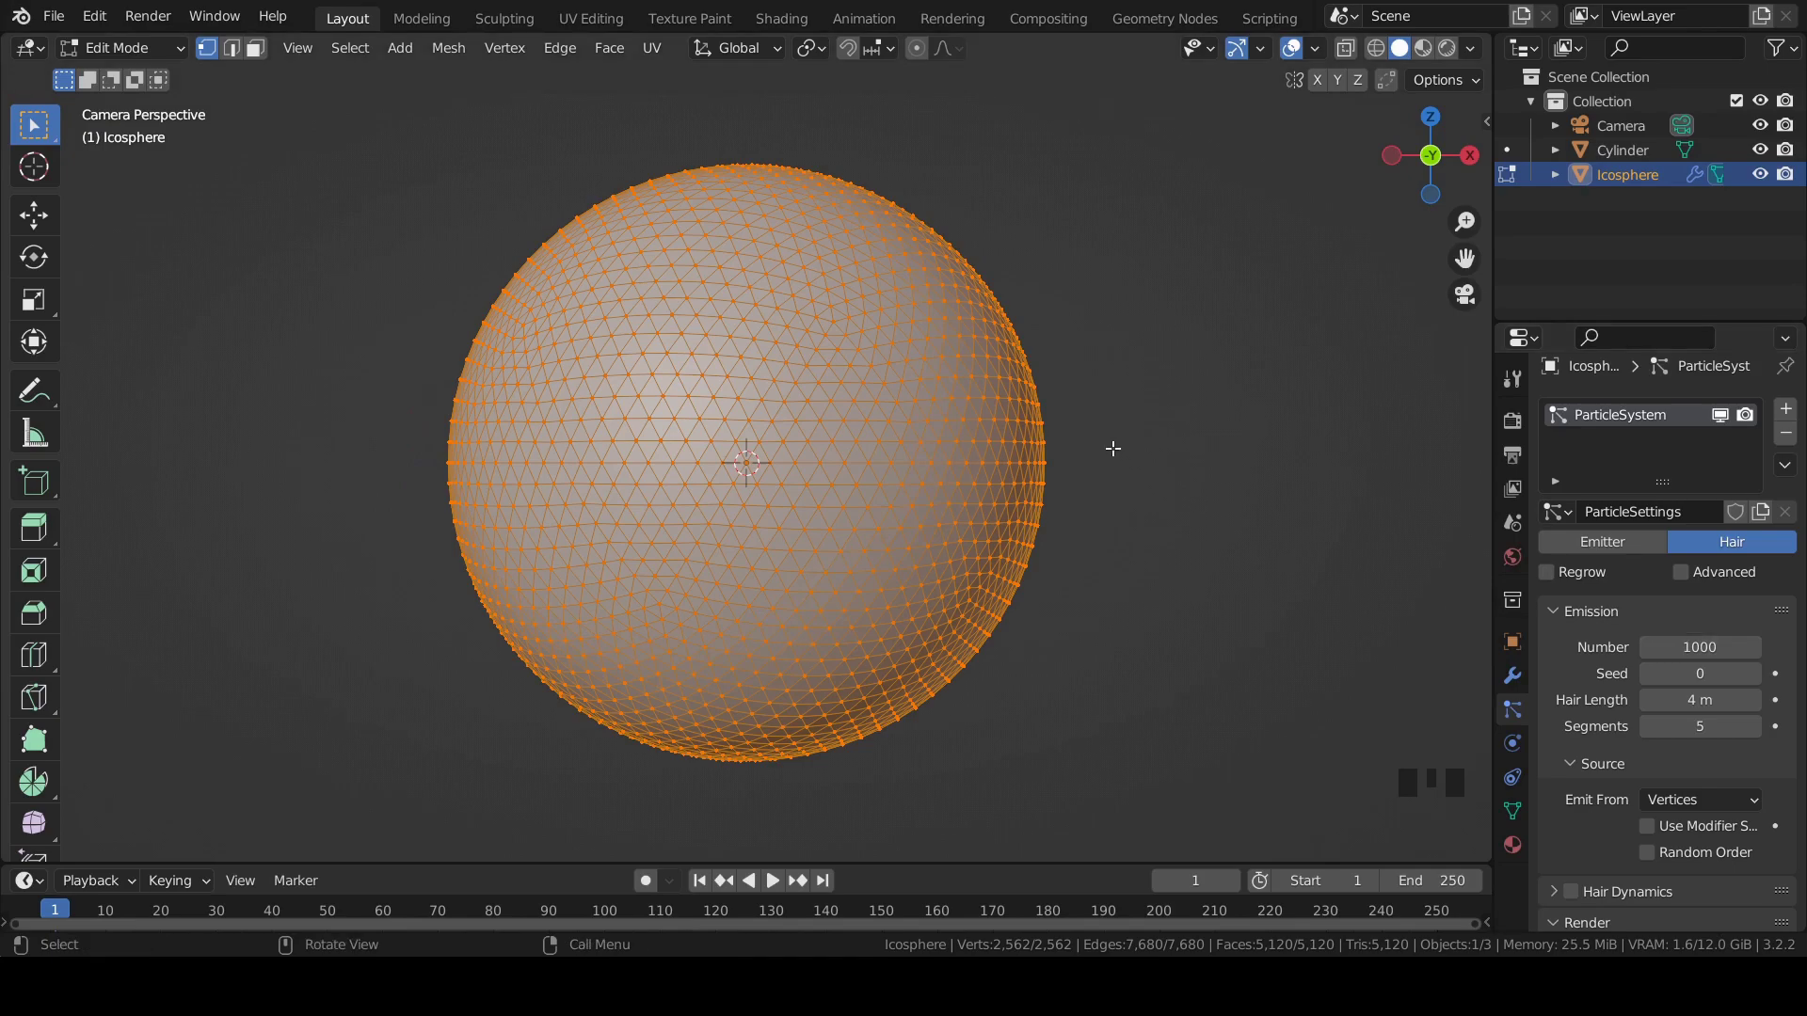
{"action": "key", "text": "Tab"}
{"action": "left_click", "coordinate": [1708, 646]}
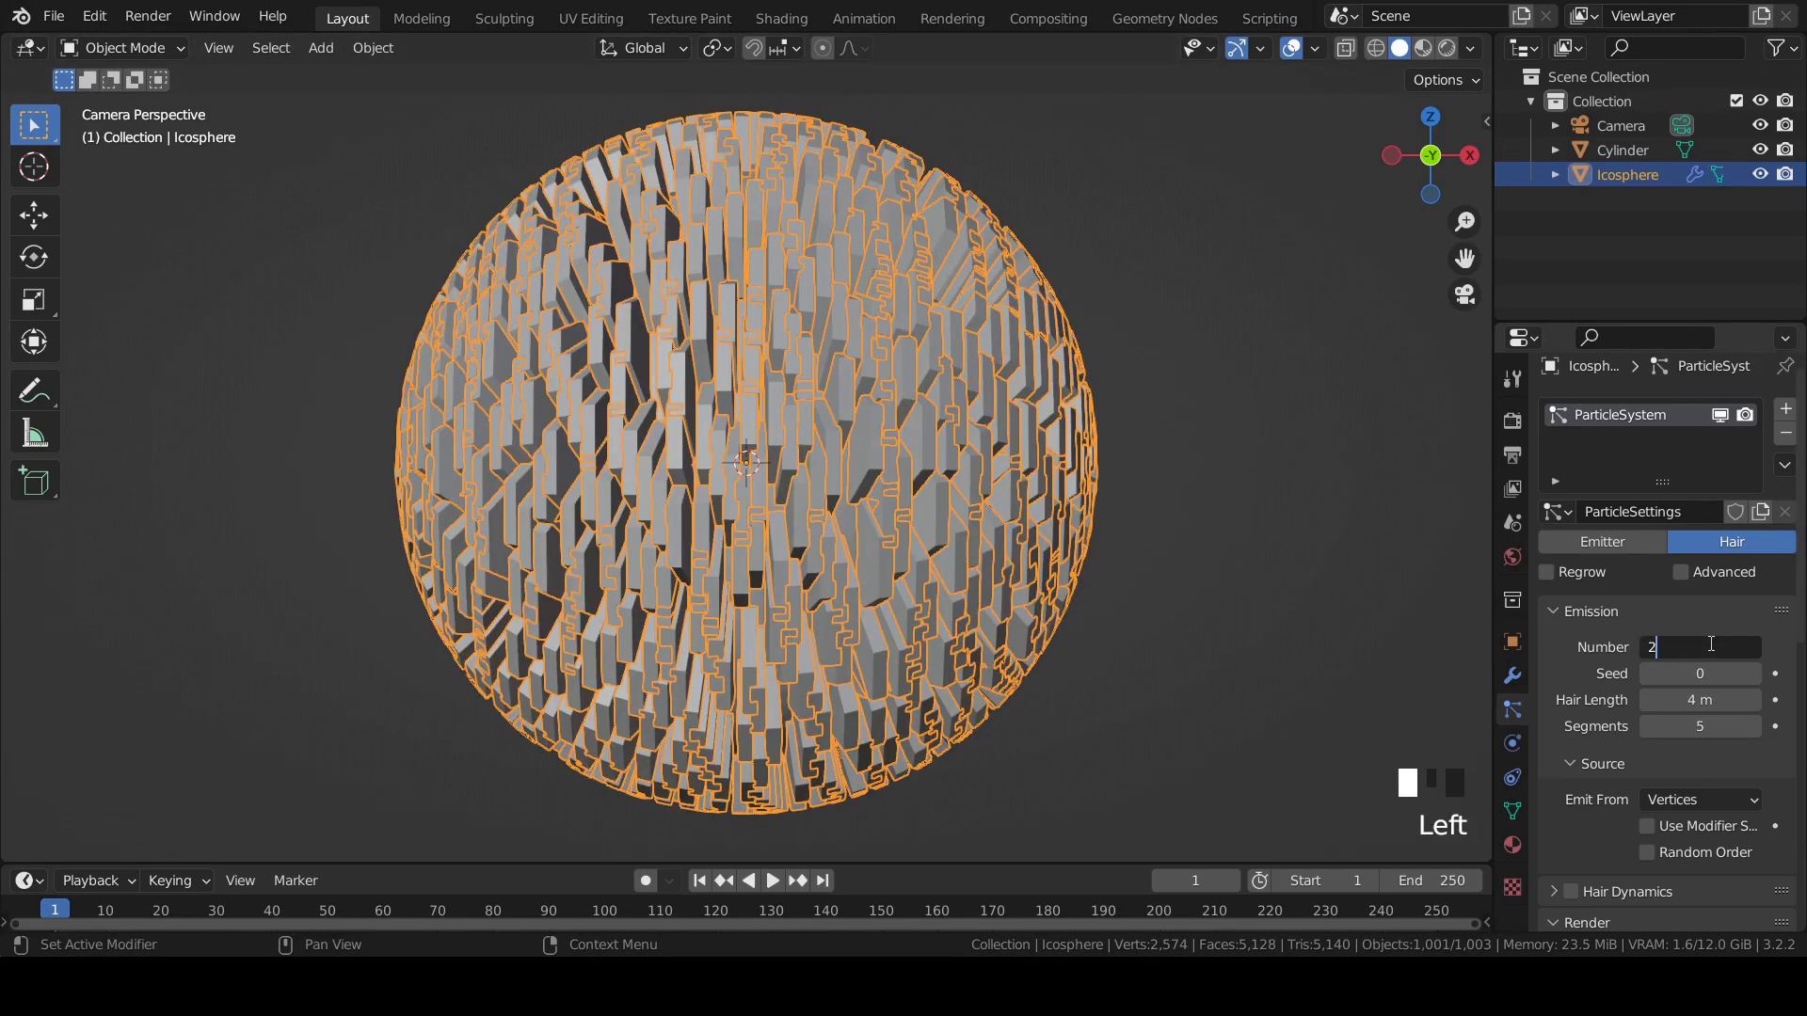
{"action": "type", "text": "2562"}
{"action": "key", "text": "Return"}
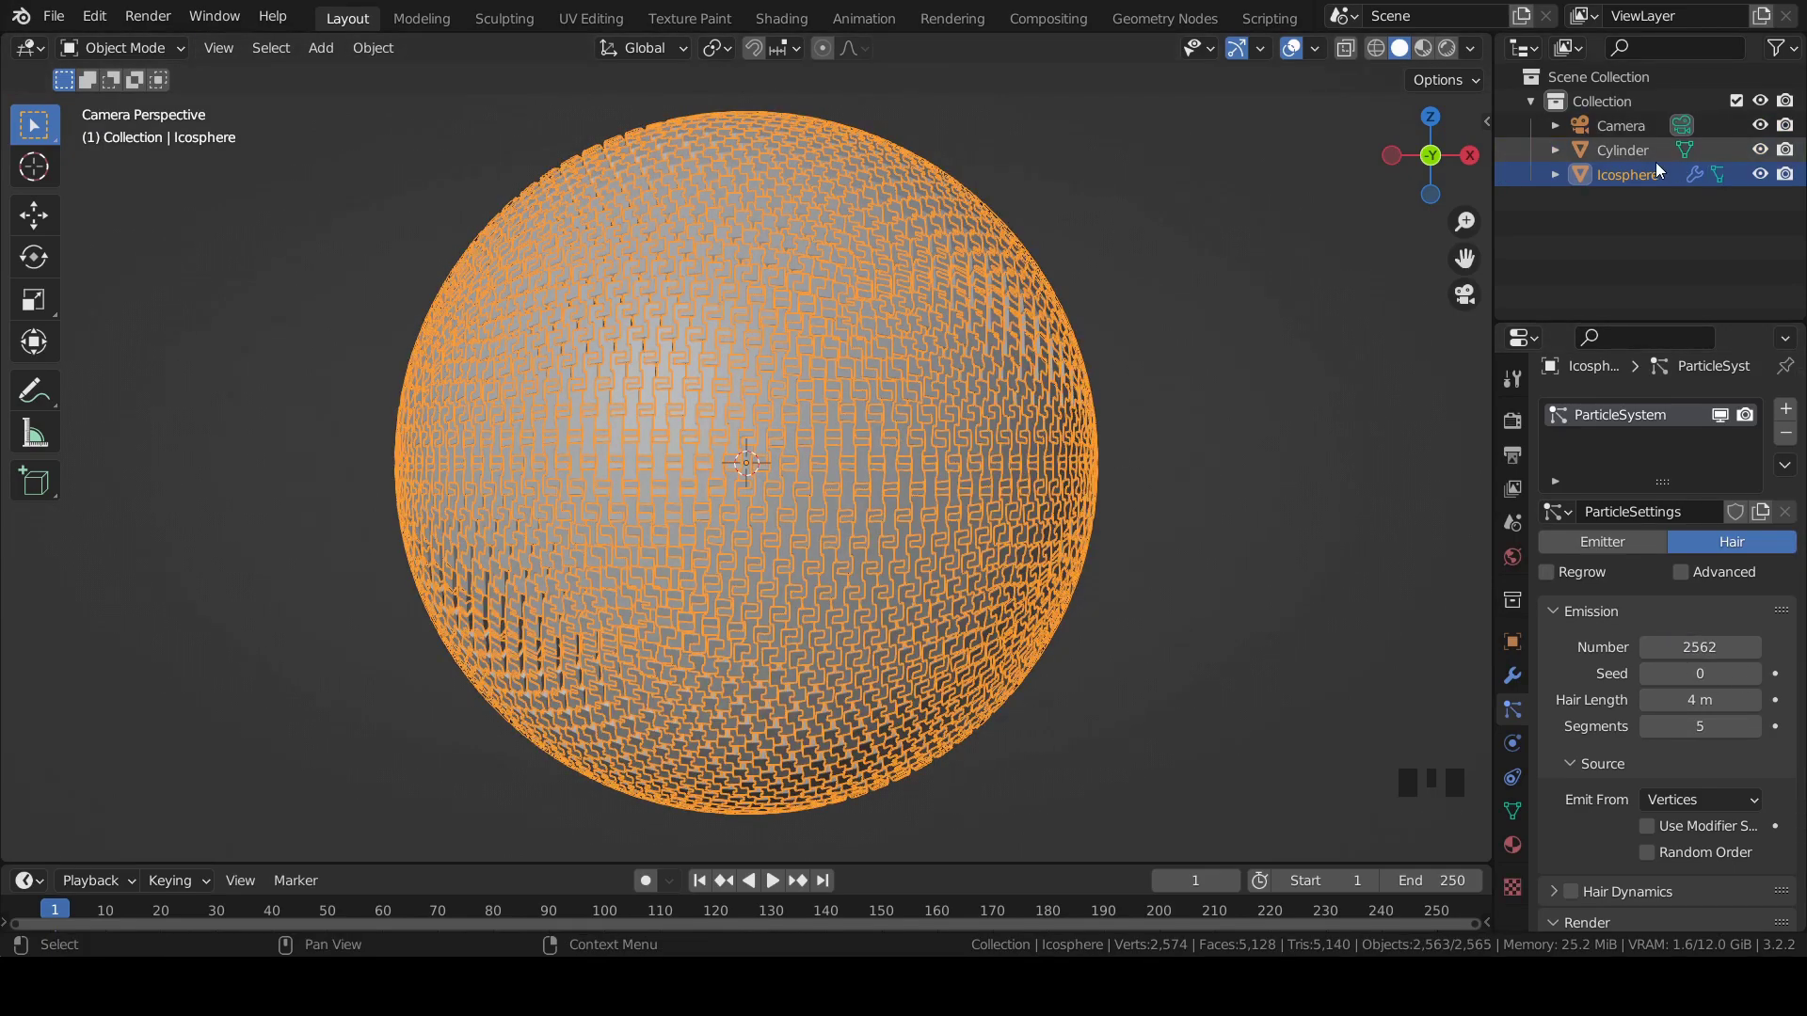
Set the Cylinder object's Y rotation to 90° so the instanced hexagons face outward.
{"action": "left_click", "coordinate": [1617, 152]}
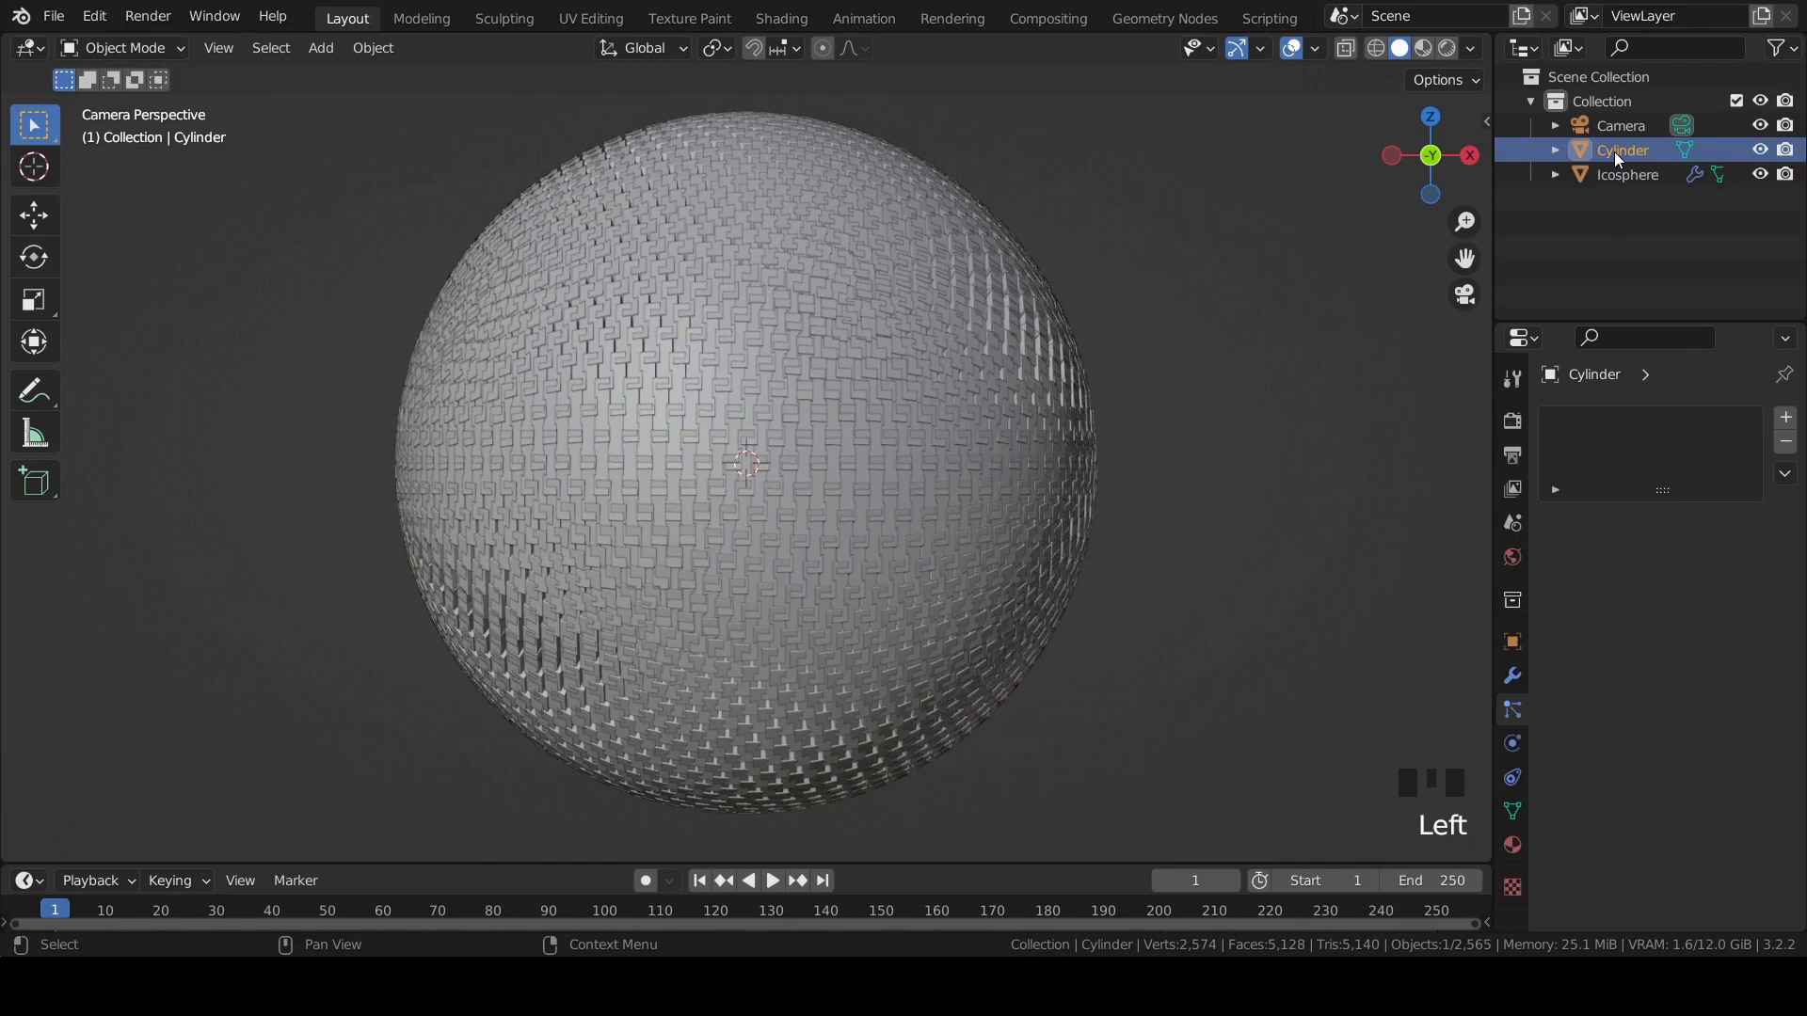
{"action": "left_click", "coordinate": [1513, 643]}
{"action": "left_click_drag", "start_coordinate": [1687, 596], "coordinate": [1767, 596]}
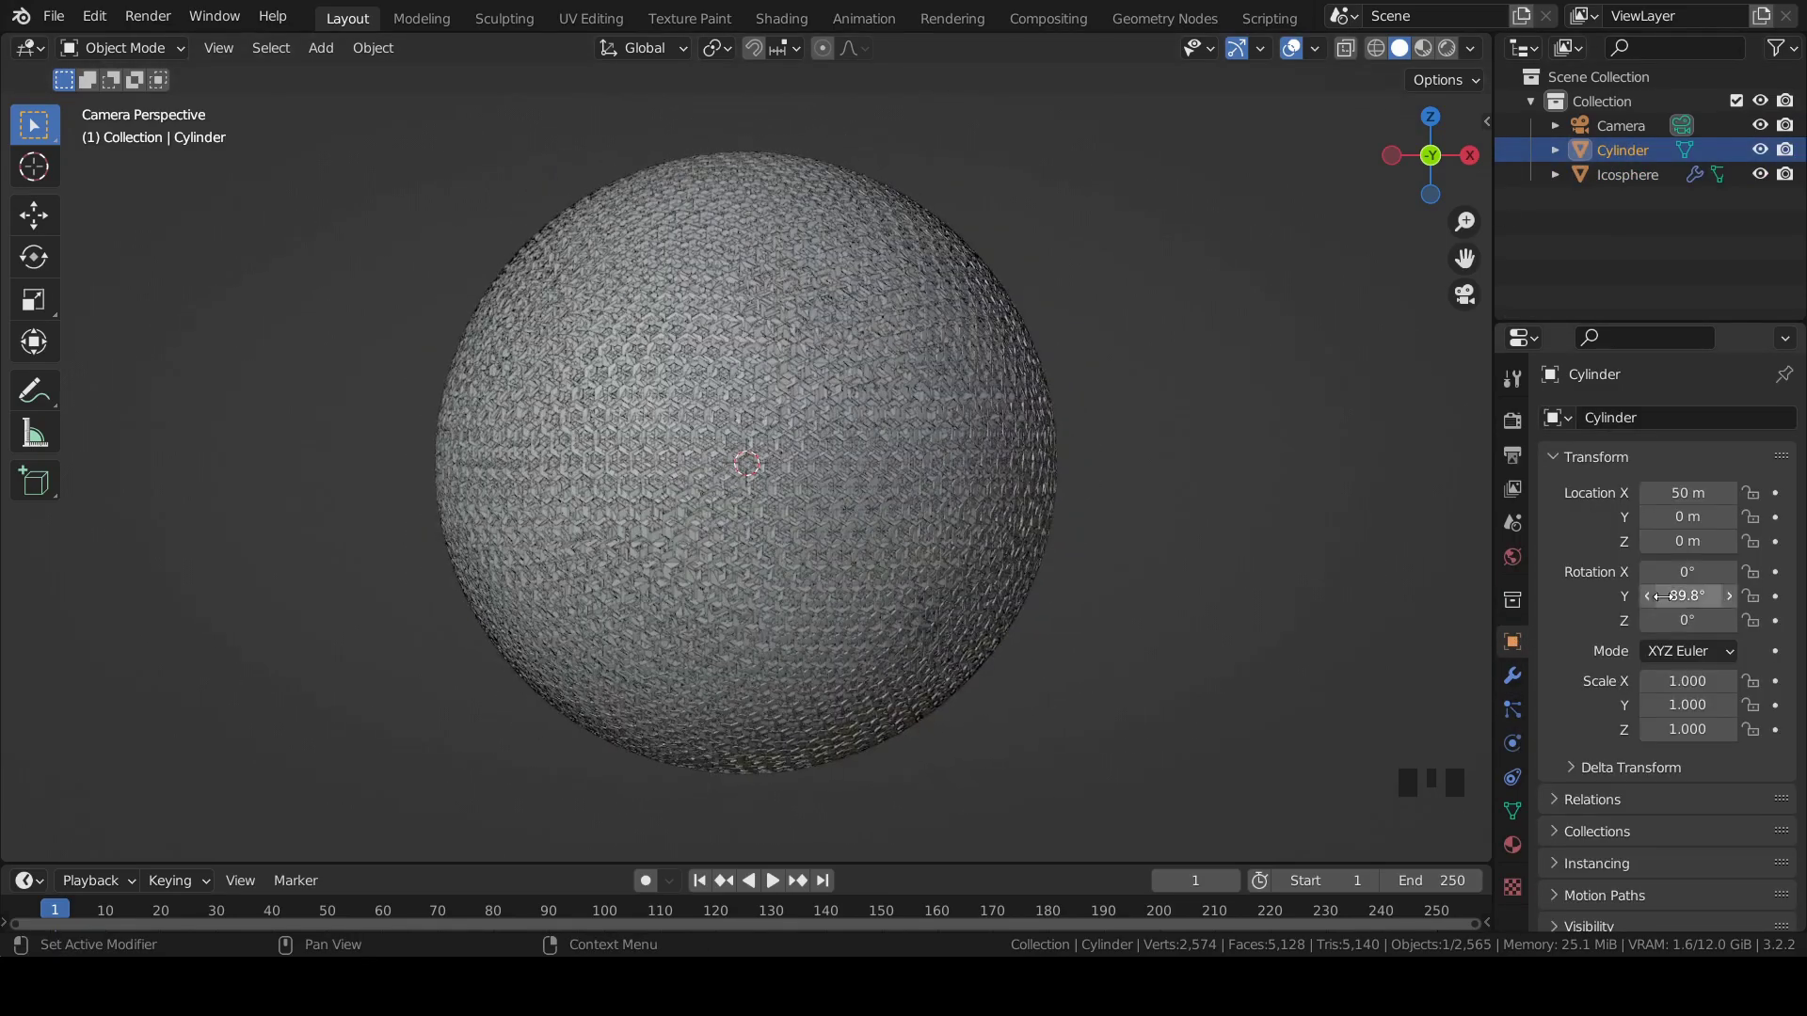
{"action": "left_click", "coordinate": [1662, 598]}
{"action": "type", "text": "90"}
{"action": "key", "text": "Return"}
Set the hair length of the icosphere's particle system to 1 m.
{"action": "left_click", "coordinate": [1512, 711]}
{"action": "left_click", "coordinate": [1627, 175]}
{"action": "scroll", "coordinate": [1704, 602], "scroll_direction": "down", "scroll_amount": 3}
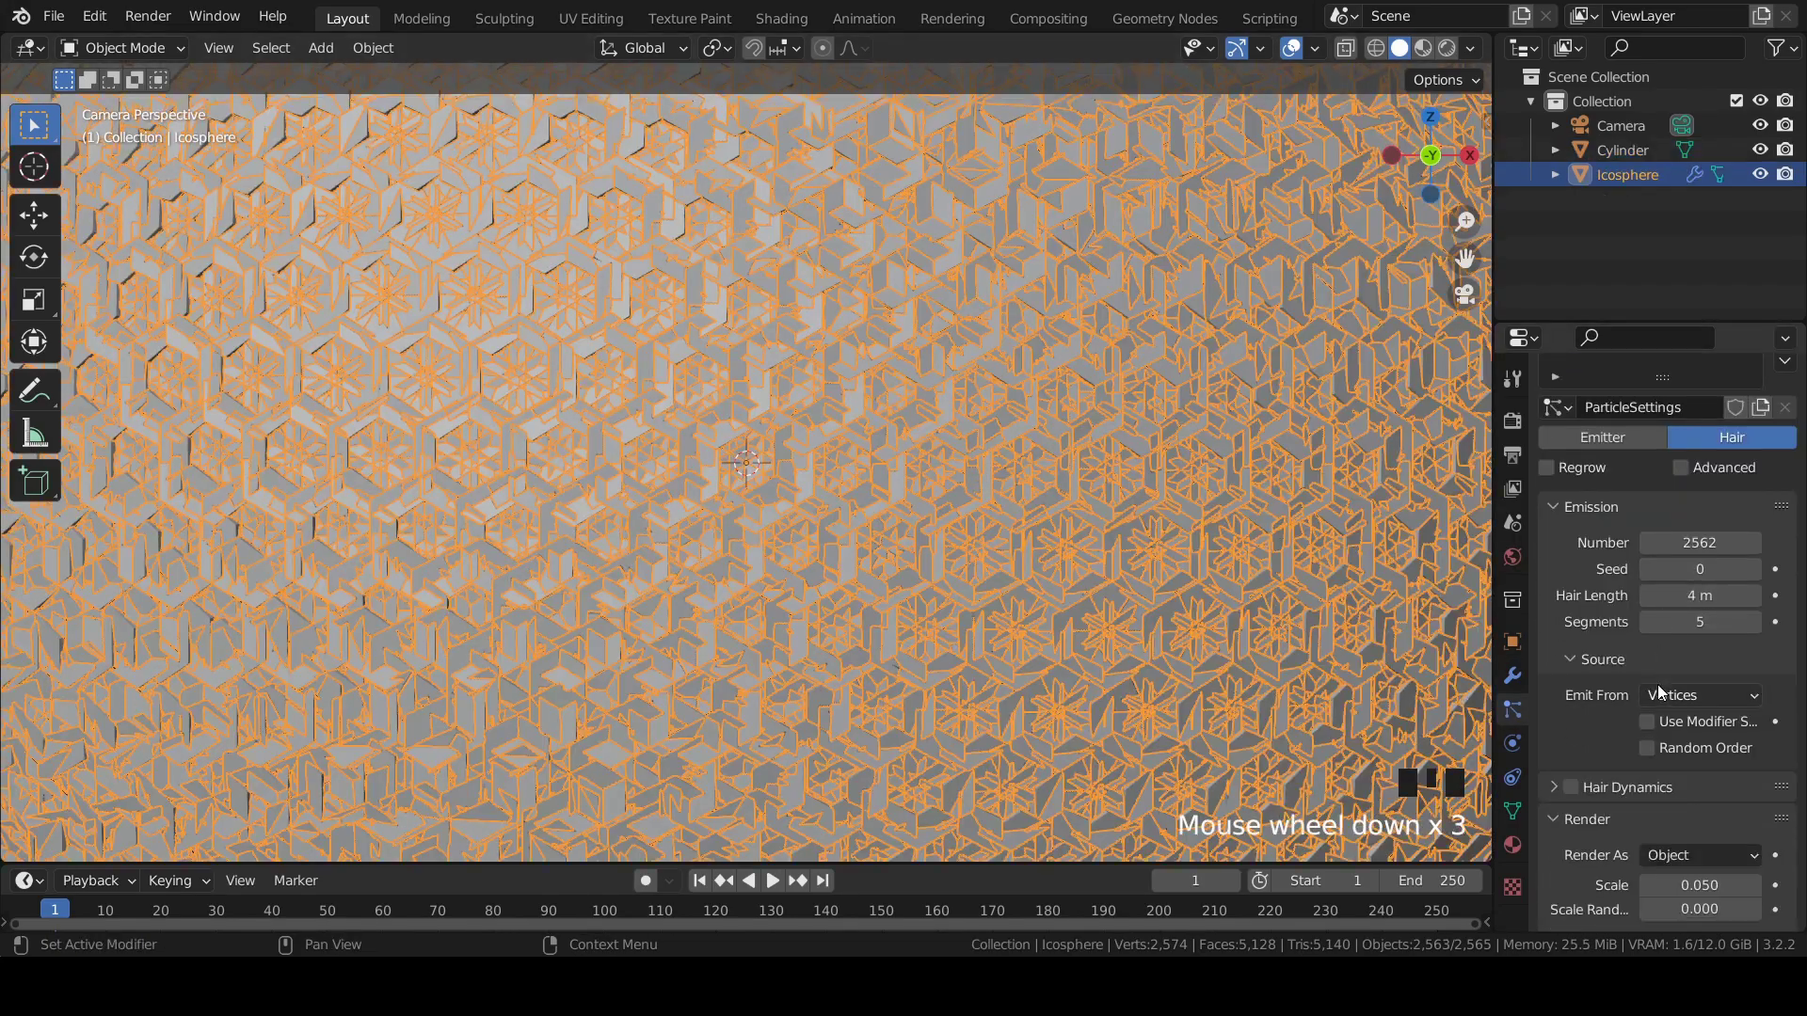
{"action": "left_click_drag", "start_coordinate": [1711, 595], "coordinate": [1661, 596]}
{"action": "scroll", "coordinate": [1269, 429], "scroll_direction": "down", "scroll_amount": 5}
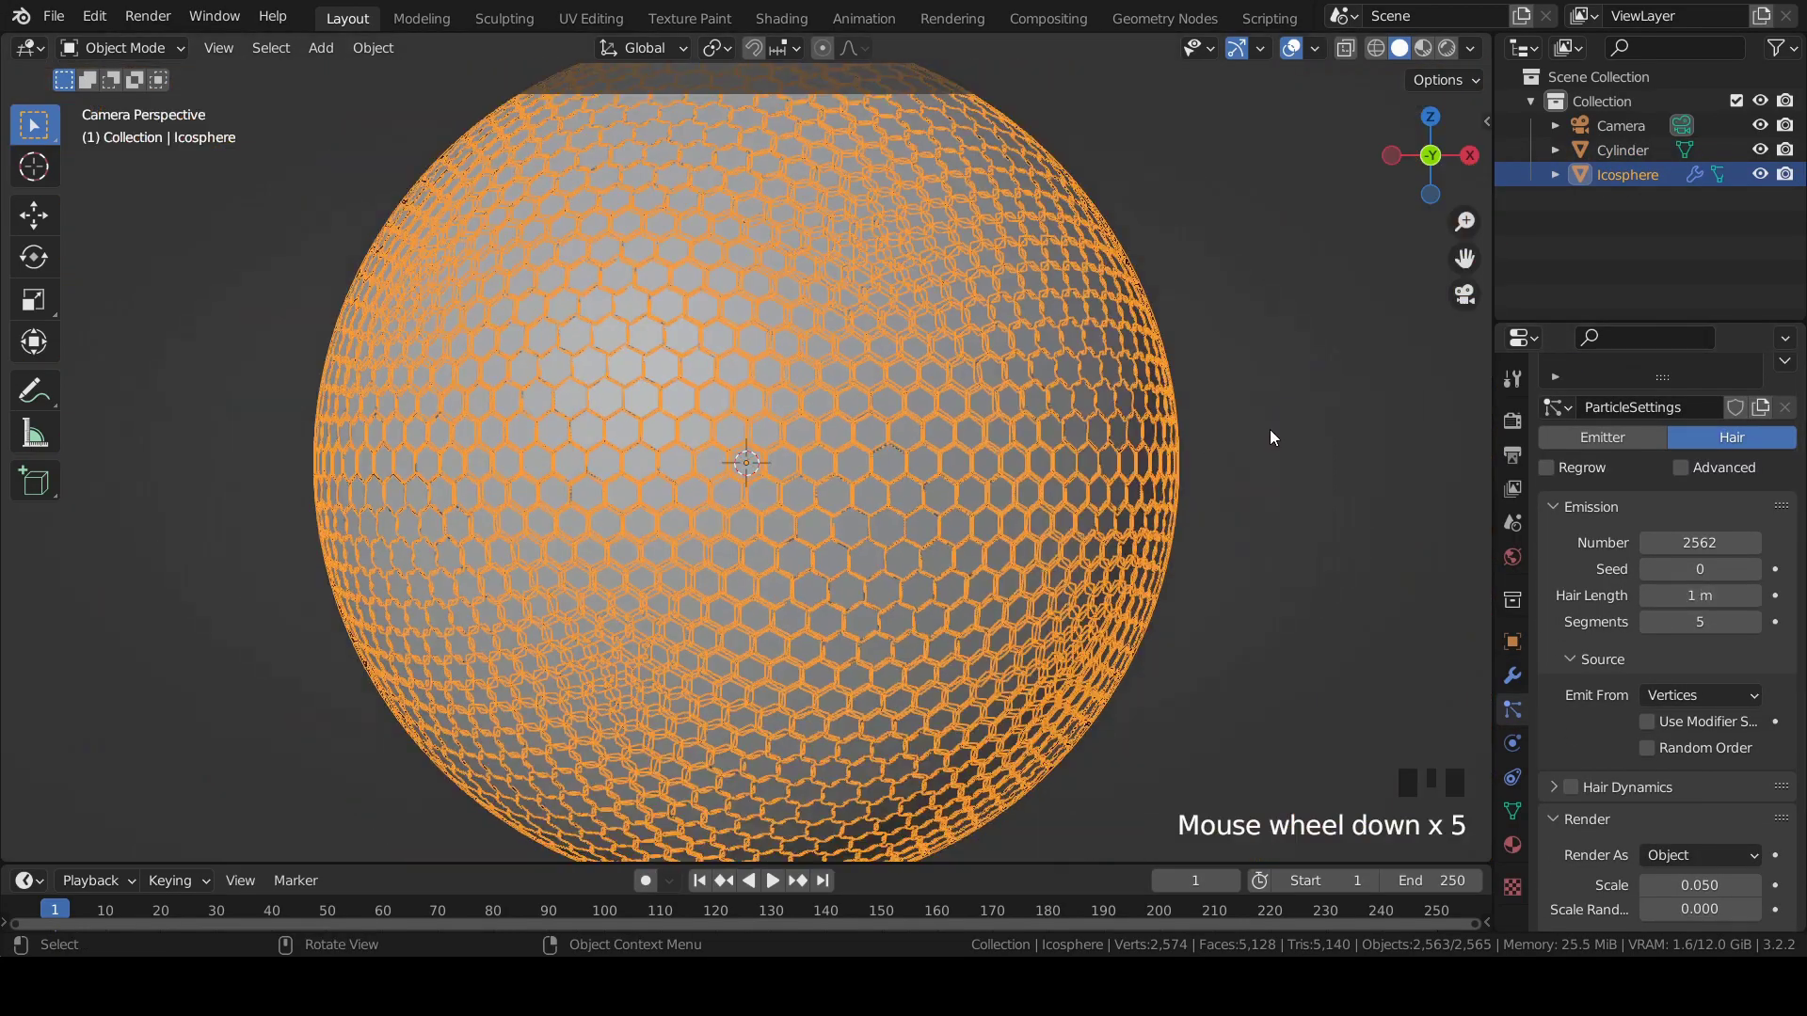
Deselect everything, set the icosphere's hair length to 0.5 m, and save the file.
{"action": "key", "text": "alt+a"}
{"action": "scroll", "coordinate": [728, 431], "scroll_direction": "up", "scroll_amount": 6}
{"action": "scroll", "coordinate": [728, 431], "scroll_direction": "up", "scroll_amount": 4}
{"action": "scroll", "coordinate": [1708, 622], "scroll_direction": "up", "scroll_amount": 1}
{"action": "left_click", "coordinate": [1710, 633]}
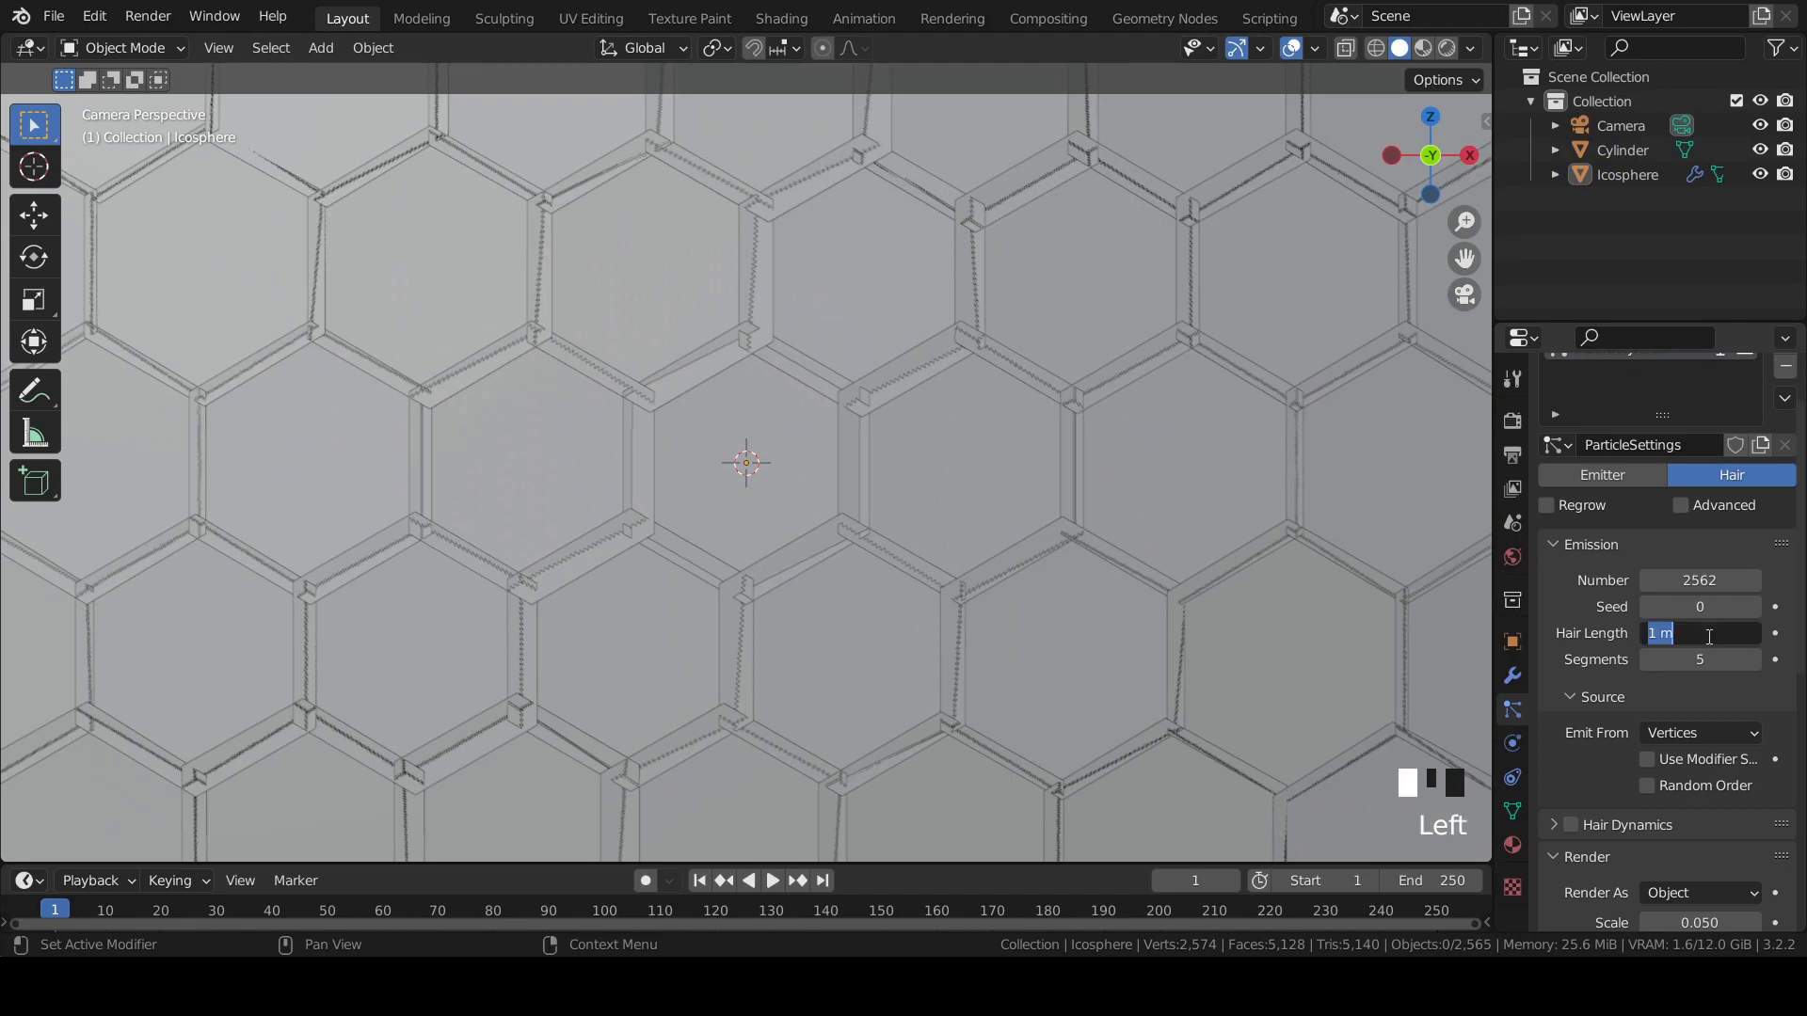
{"action": "type", "text": ".5"}
{"action": "key", "text": "Return"}
{"action": "scroll", "coordinate": [700, 392], "scroll_direction": "down", "scroll_amount": 11}
{"action": "scroll", "coordinate": [815, 327], "scroll_direction": "up", "scroll_amount": 9}
{"action": "key", "text": "ctrl+s"}
Set the Cylinder object's scale to 2.5 on X, 2.5 on Y and 14 on Z.
{"action": "left_click", "coordinate": [1618, 150]}
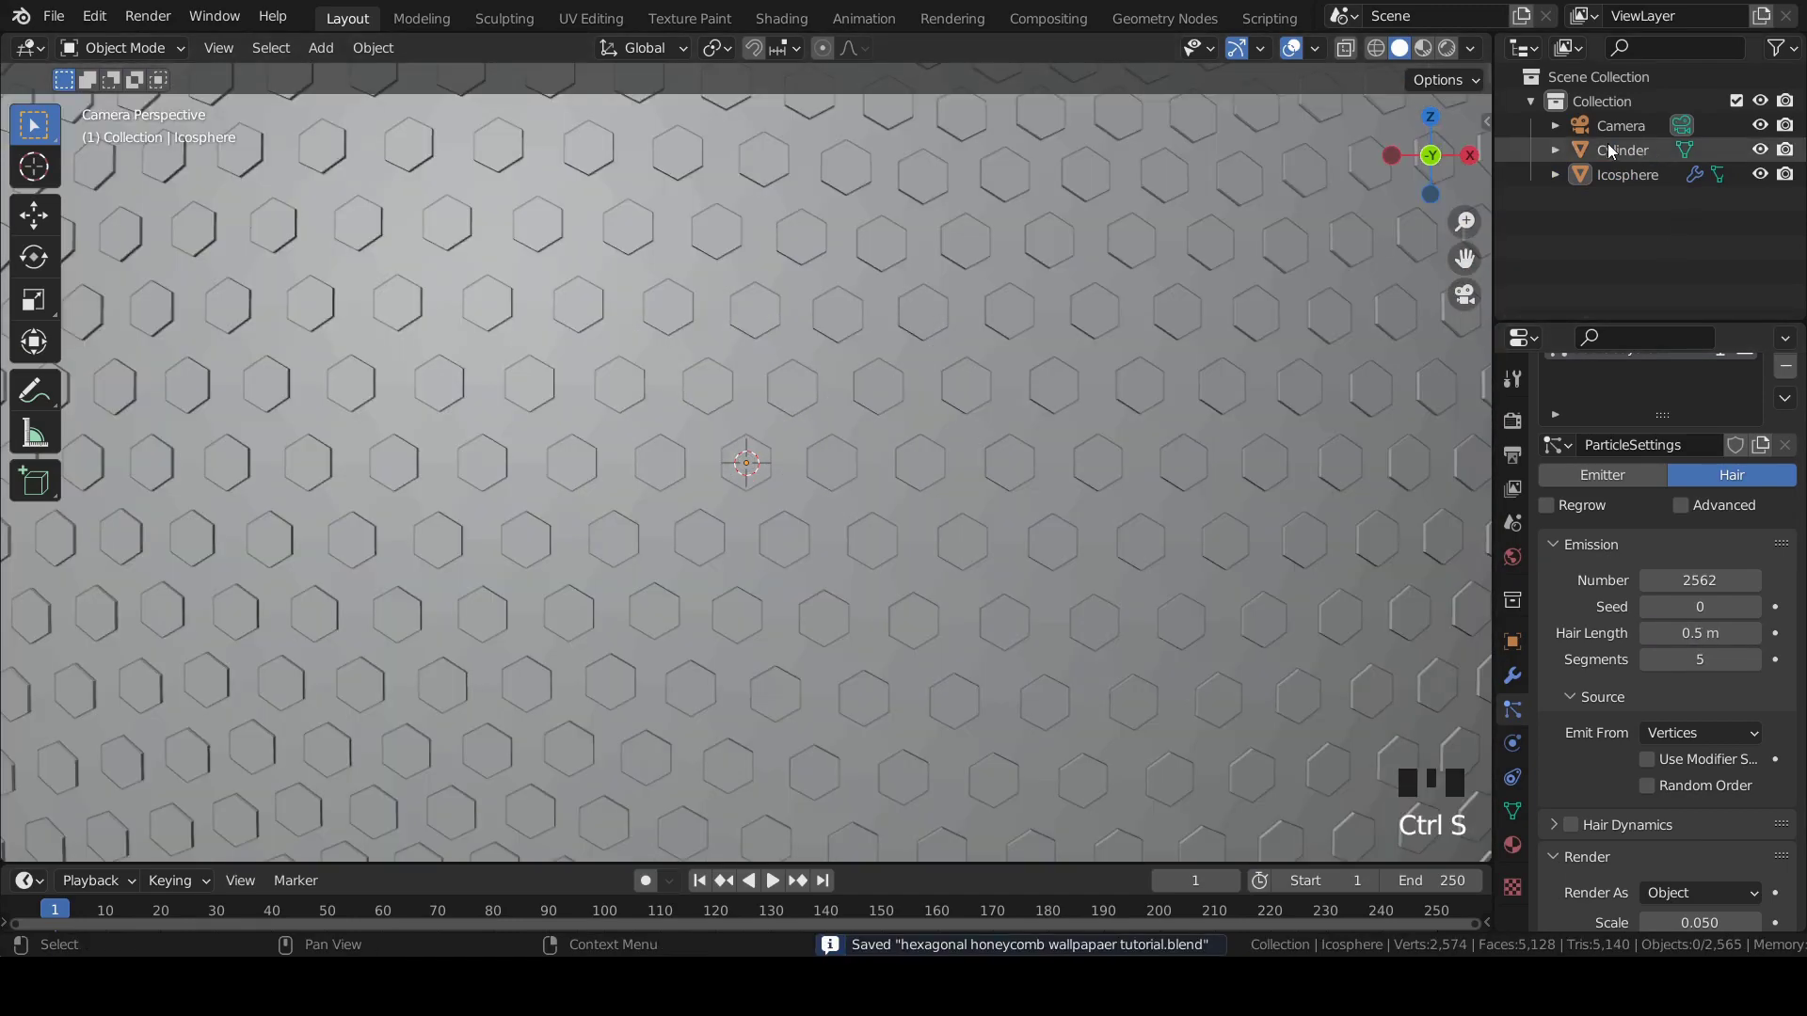
{"action": "left_click", "coordinate": [1512, 642]}
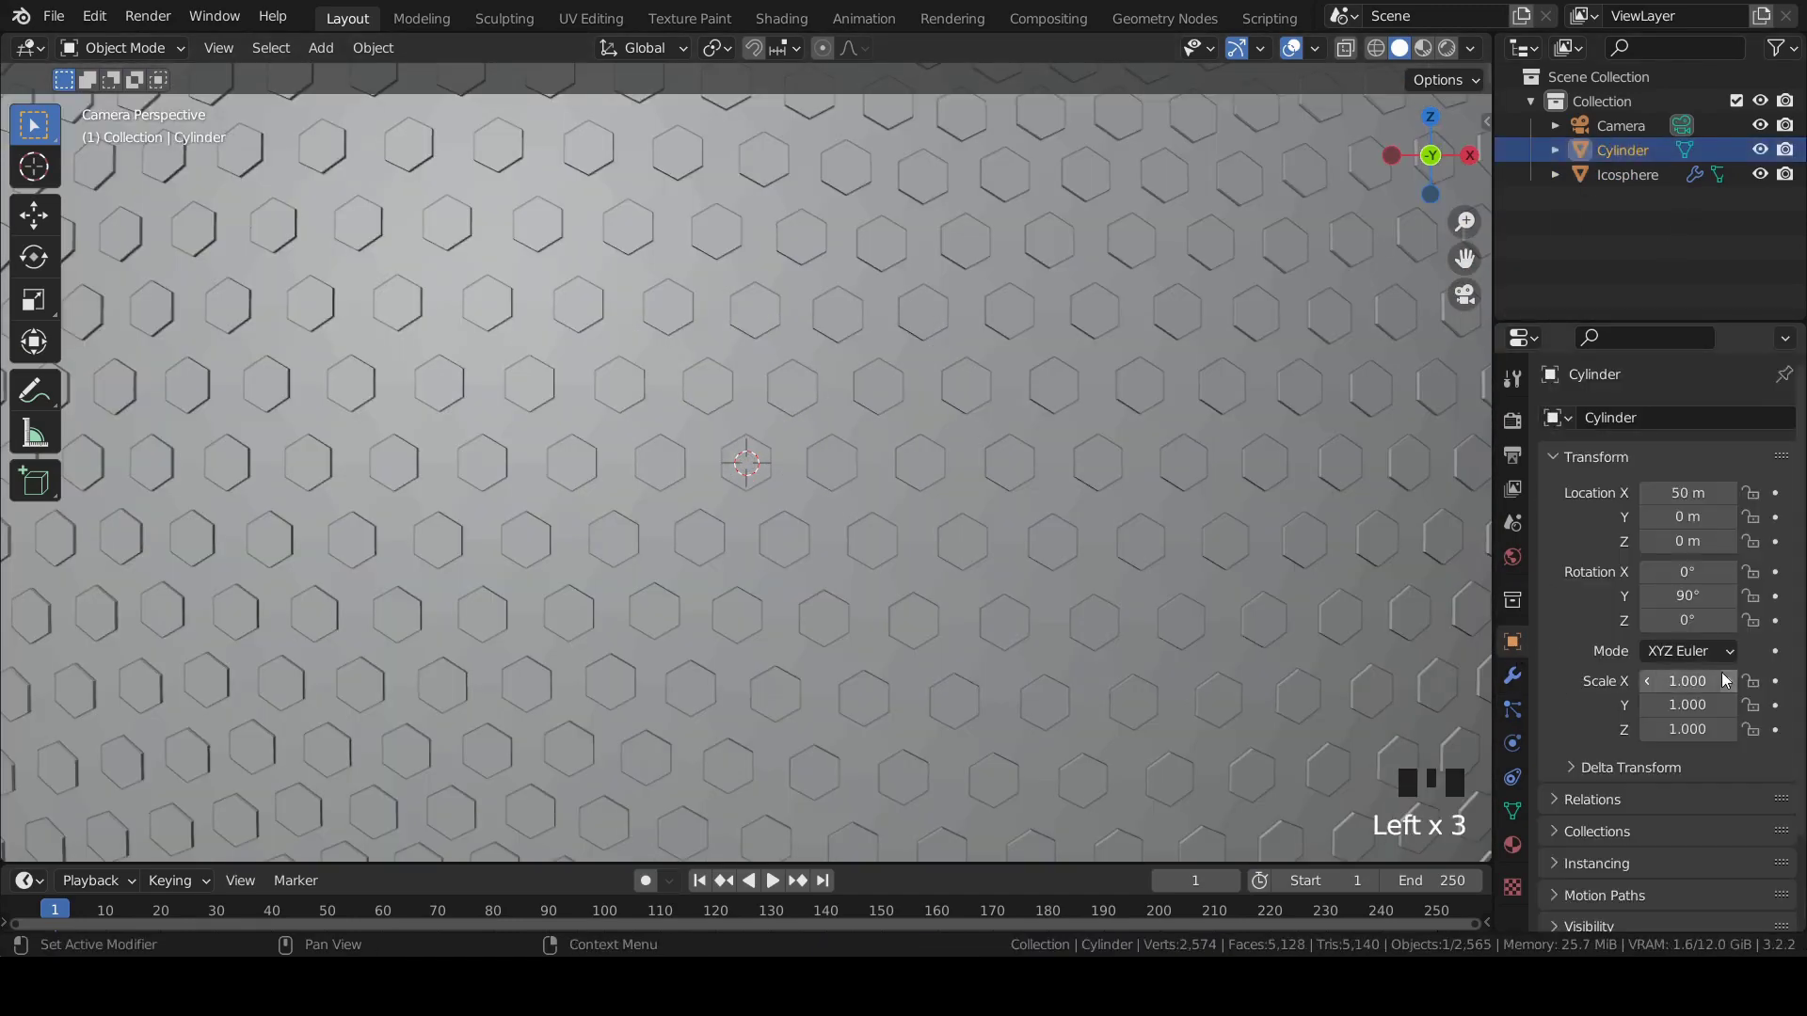
{"action": "left_click", "coordinate": [1700, 679]}
{"action": "key", "text": "Return"}
{"action": "left_click", "coordinate": [1682, 706]}
{"action": "type", "text": "2"}
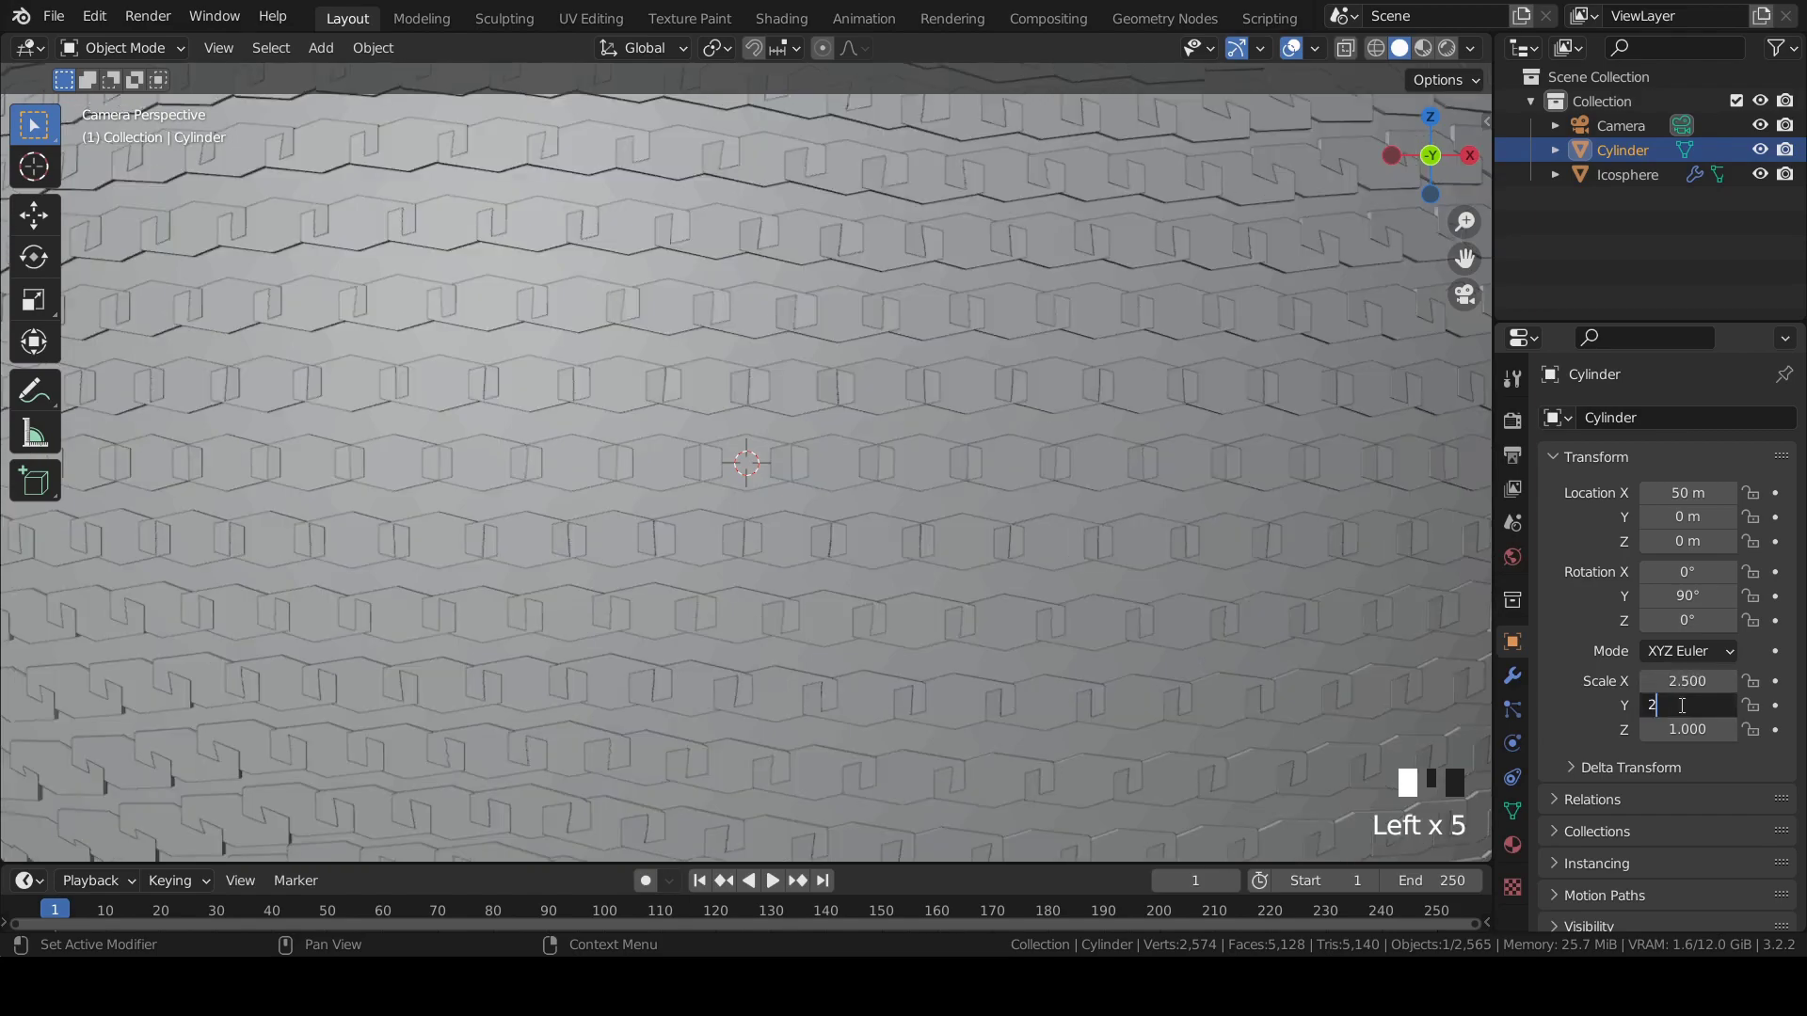
{"action": "type", "text": ".5"}
{"action": "key", "text": "Return"}
{"action": "left_click", "coordinate": [1689, 732]}
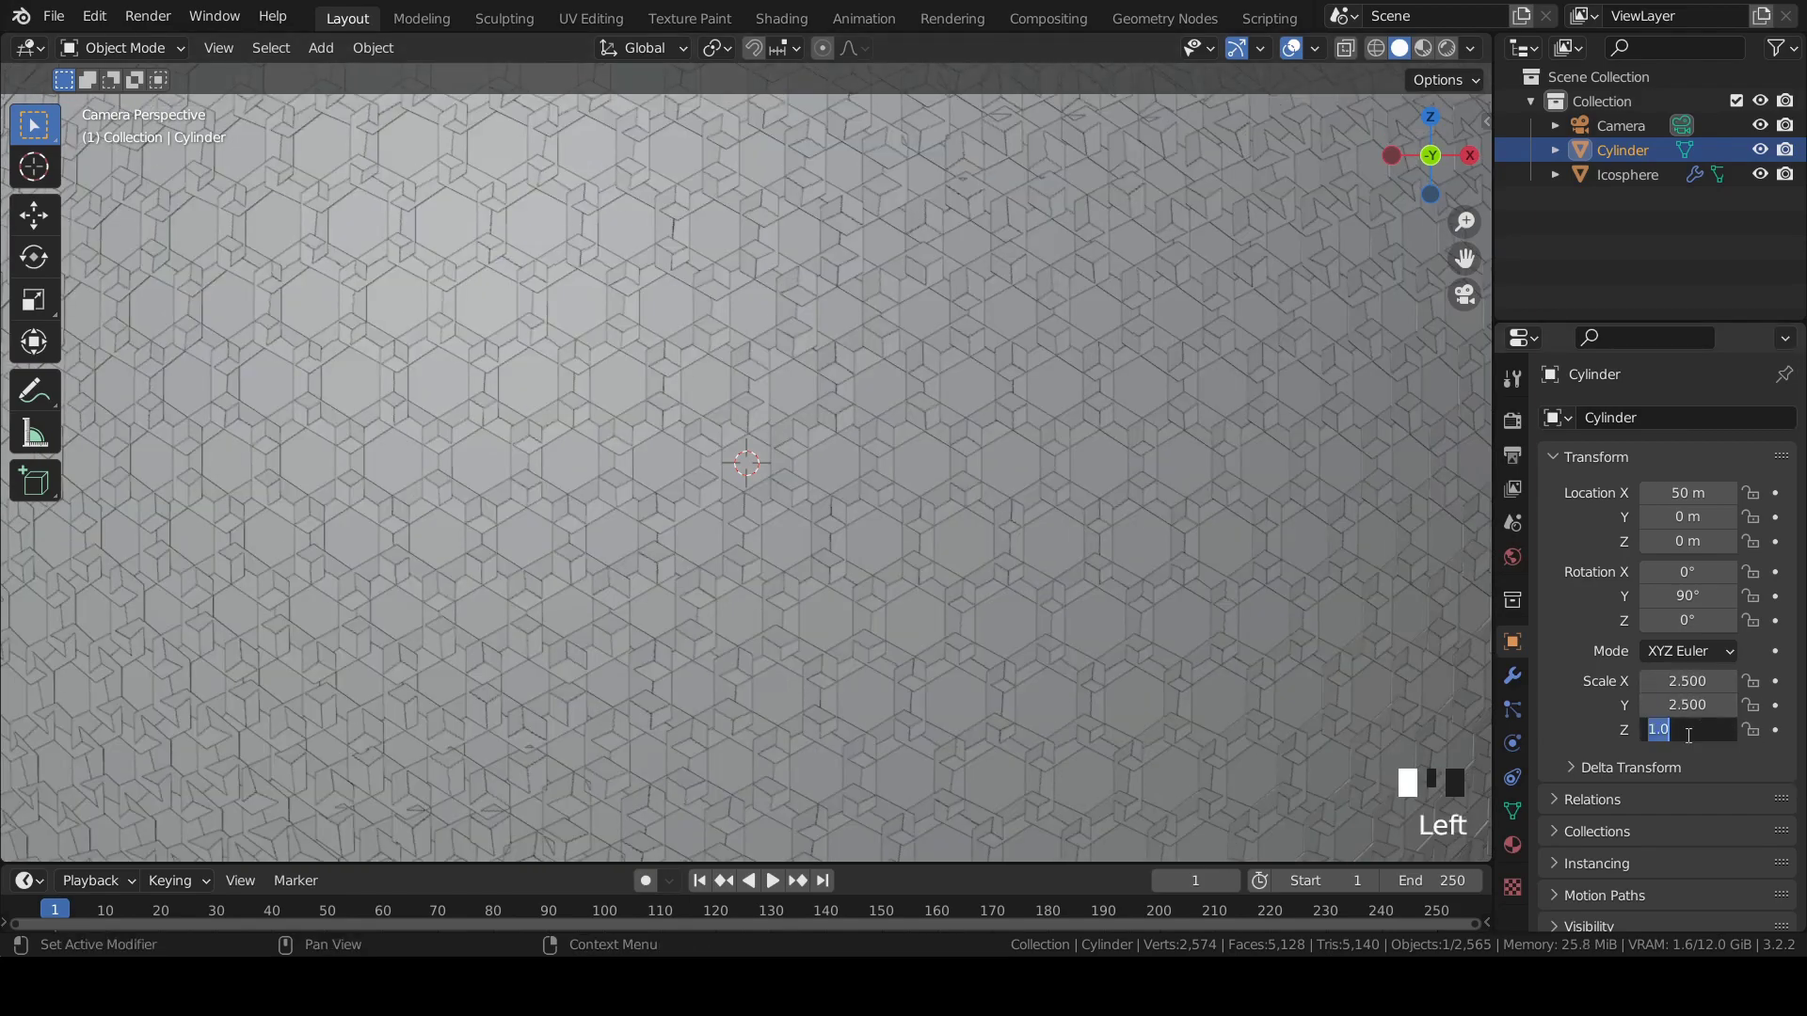
{"action": "type", "text": "14"}
{"action": "key", "text": "Return"}
Set the scale randomness of the icosphere's particle system to 1.
{"action": "scroll", "coordinate": [925, 510], "scroll_direction": "down", "scroll_amount": 3}
{"action": "scroll", "coordinate": [798, 433], "scroll_direction": "up", "scroll_amount": 3}
{"action": "left_click", "coordinate": [900, 403]}
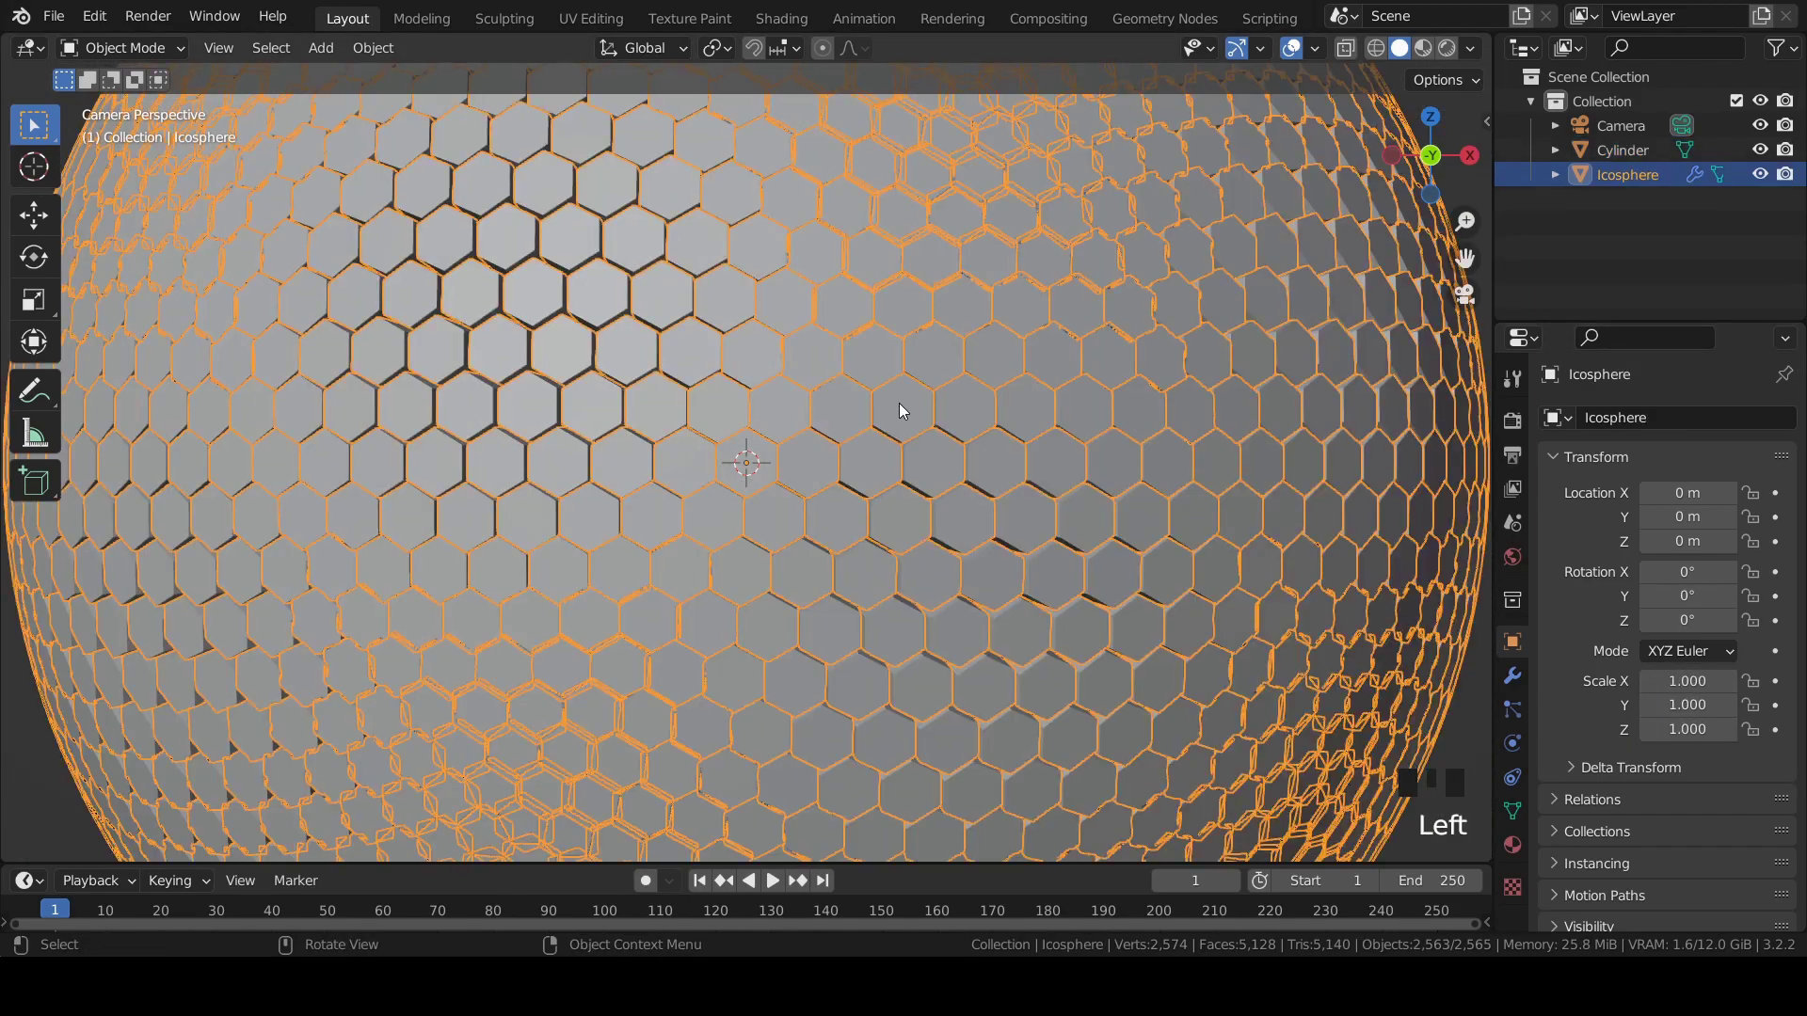
{"action": "left_click", "coordinate": [1512, 712]}
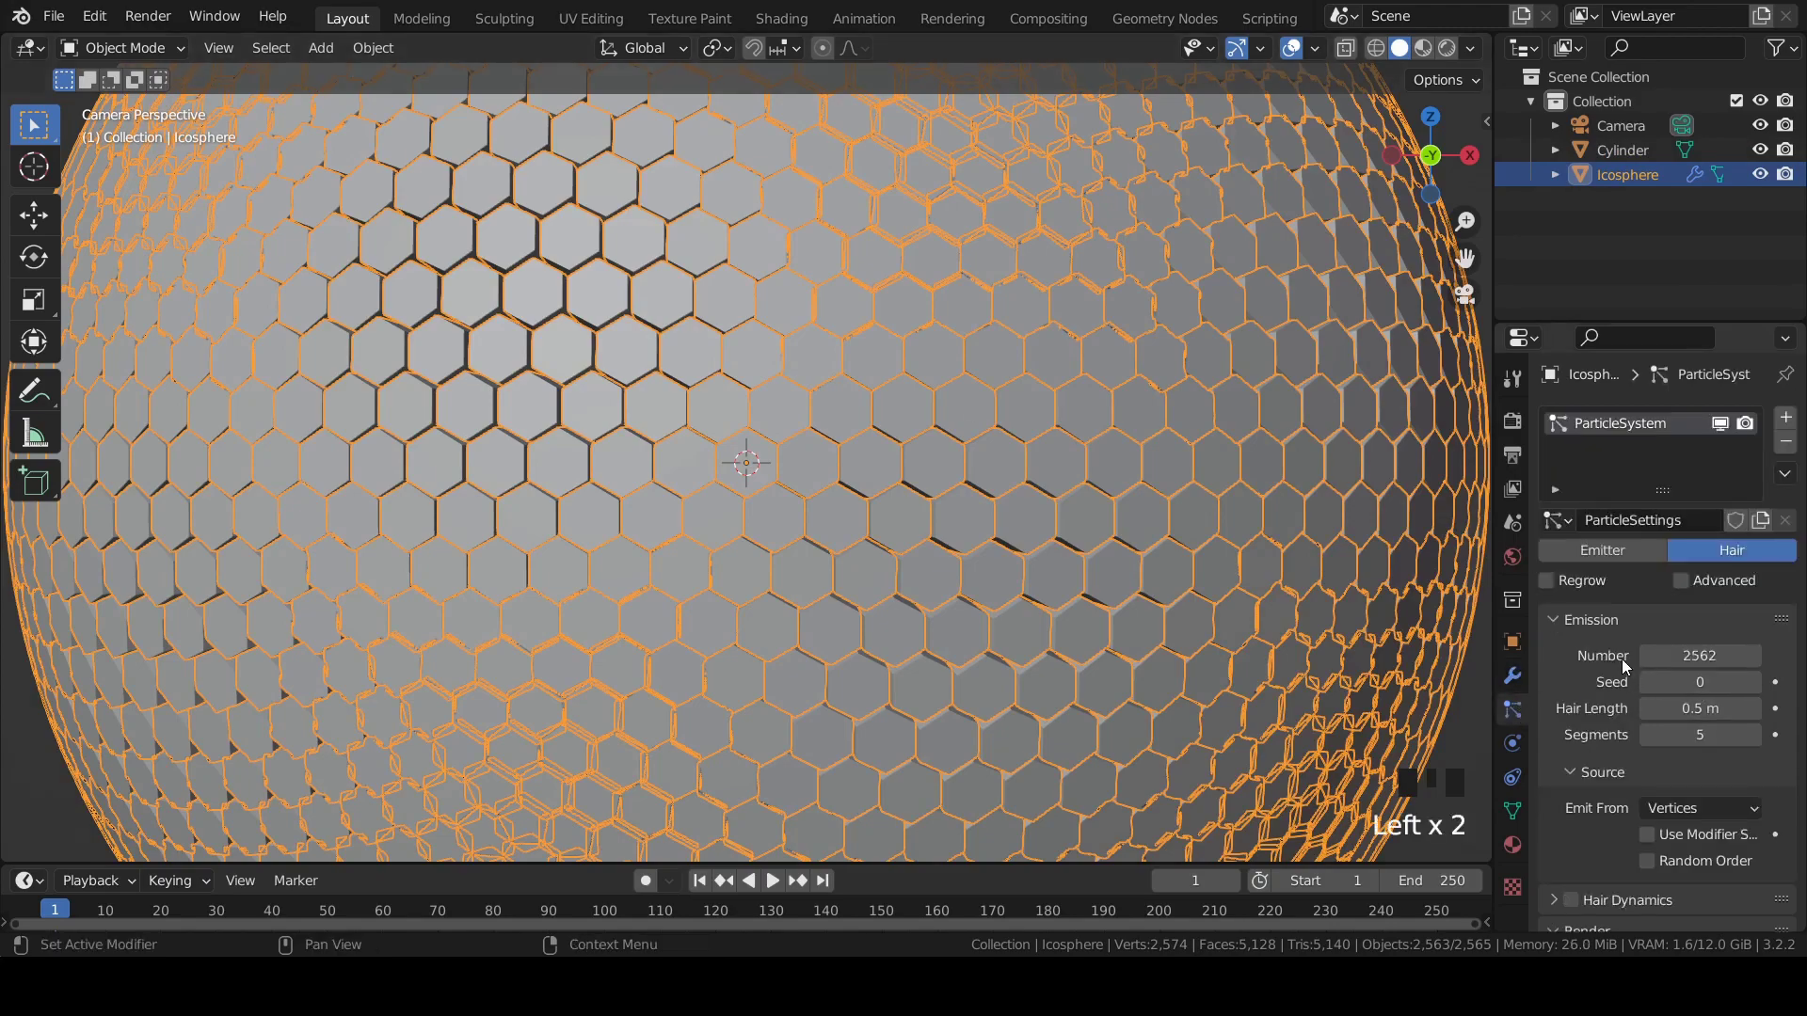
{"action": "scroll", "coordinate": [1623, 658], "scroll_direction": "down", "scroll_amount": 10}
{"action": "left_click_drag", "start_coordinate": [1680, 648], "coordinate": [1770, 648]}
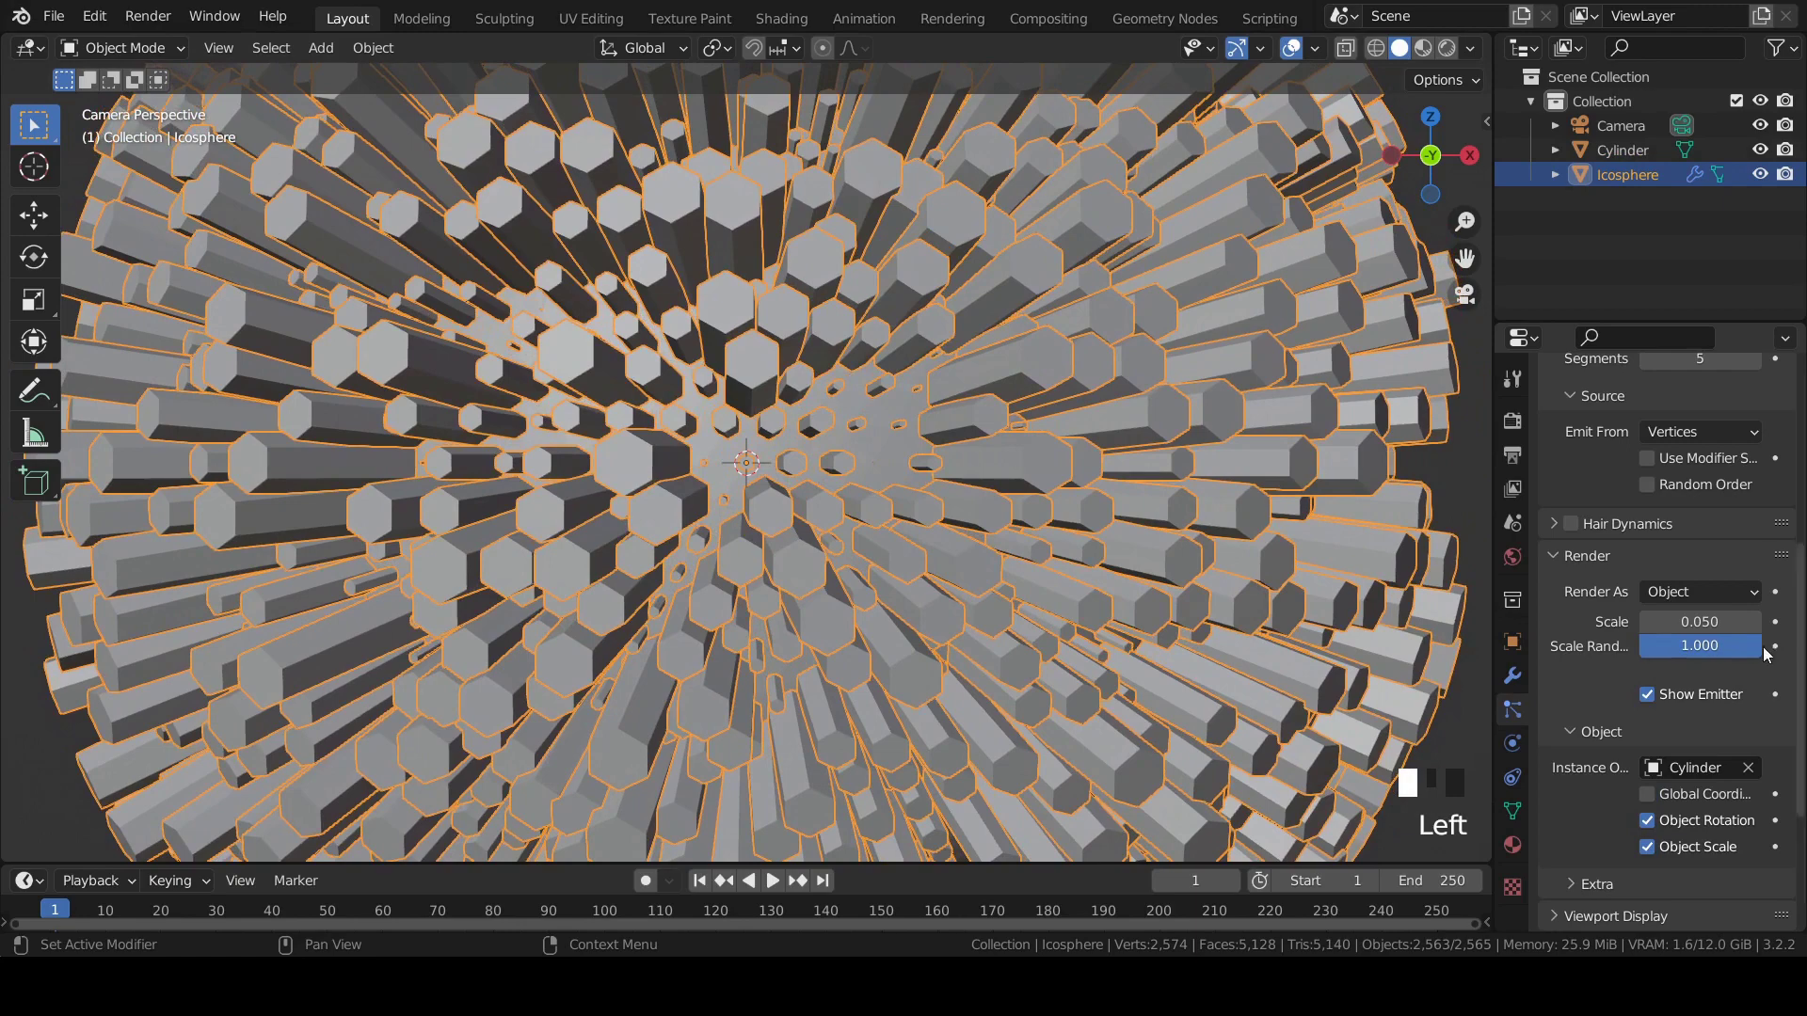
Add a plane at the world origin and rotate it 90° around the X axis.
{"action": "scroll", "coordinate": [746, 461], "scroll_direction": "down", "scroll_amount": 8}
{"action": "key", "text": "shift+a"}
{"action": "left_click", "coordinate": [527, 243]}
{"action": "type", "text": "rx90"}
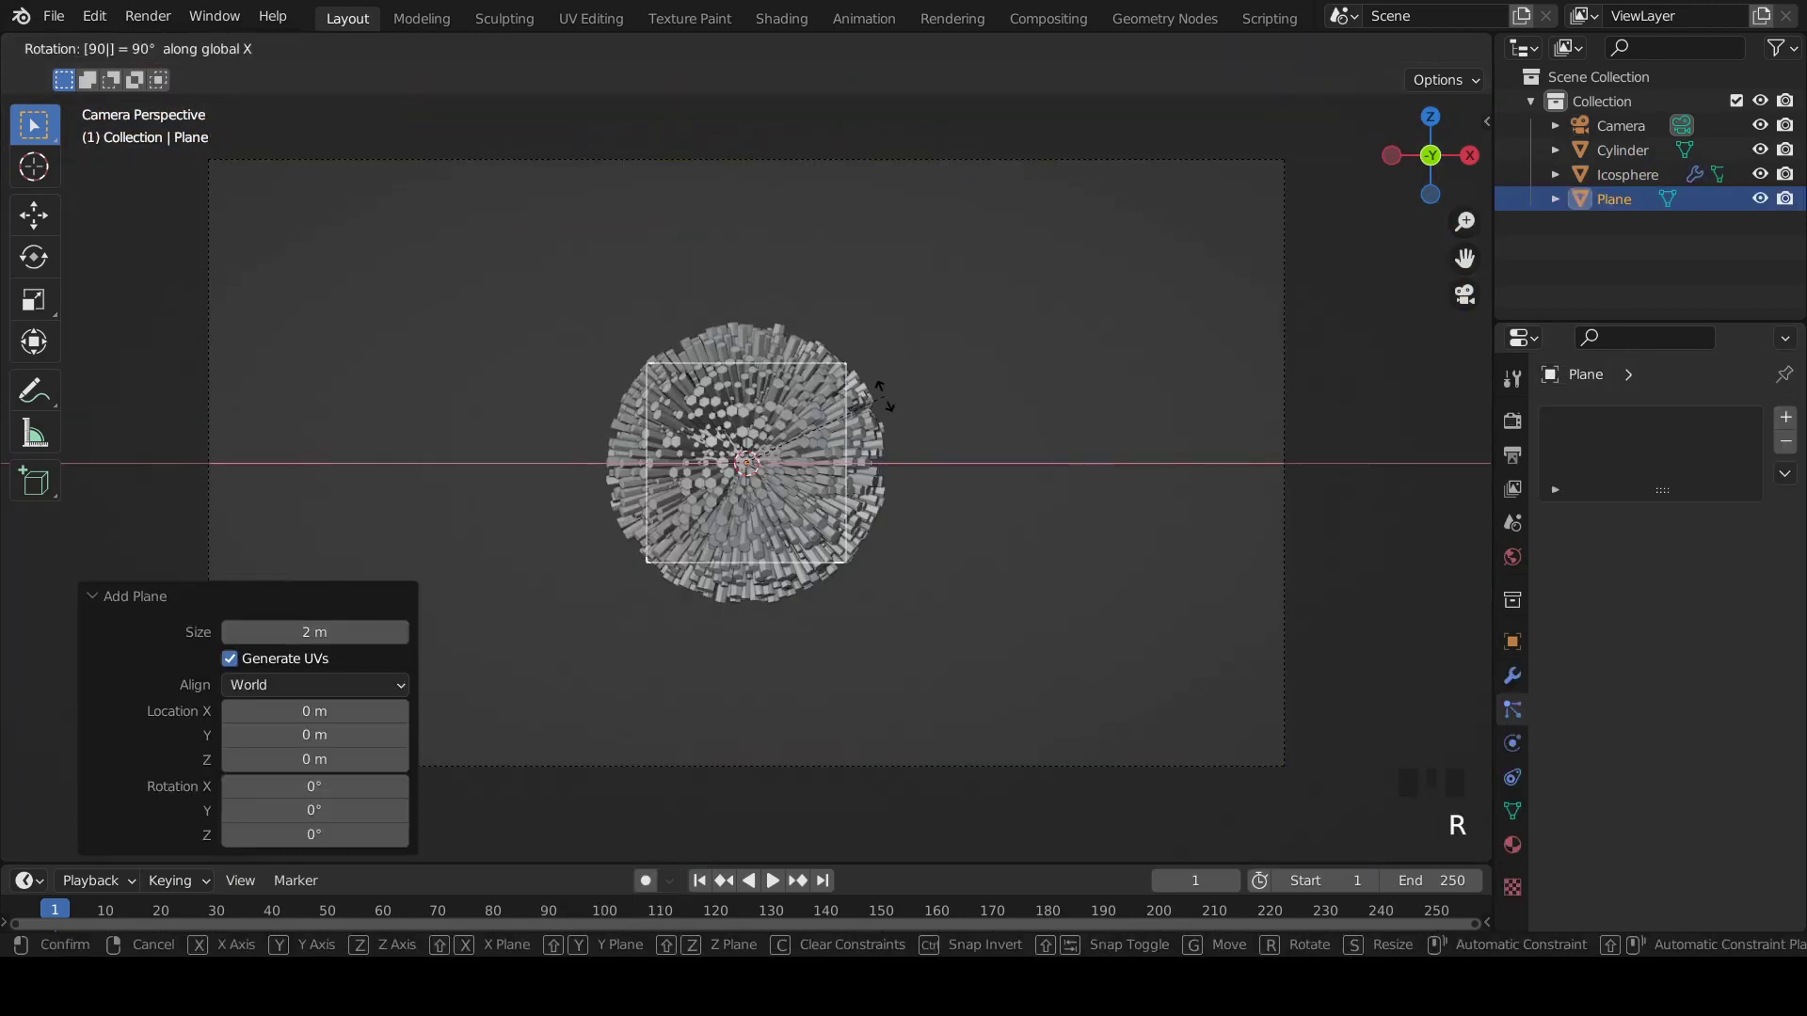
{"action": "key", "text": "Return"}
{"action": "key", "text": "KP_3"}
{"action": "middle_click_drag", "start_coordinate": [882, 395], "coordinate": [811, 393]}
{"action": "scroll", "coordinate": [811, 399], "scroll_direction": "down", "scroll_amount": 6}
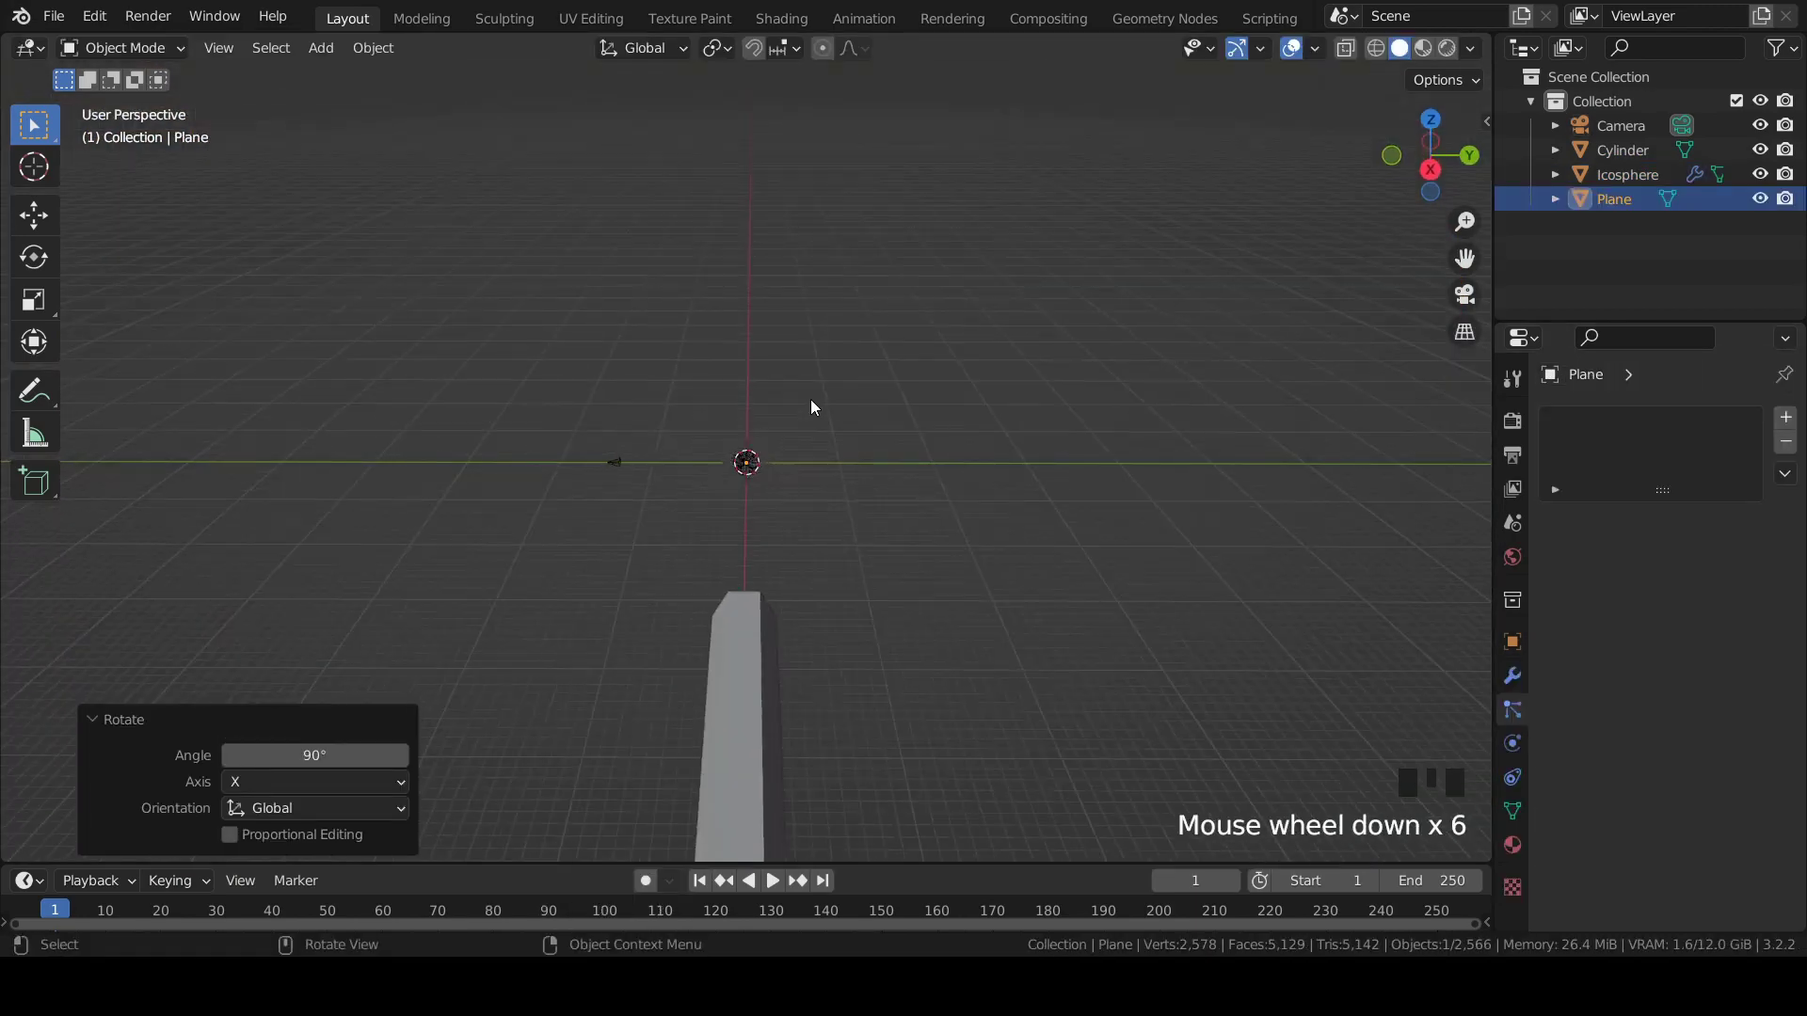
{"action": "scroll", "coordinate": [812, 393], "scroll_direction": "up", "scroll_amount": 18}
{"action": "key", "text": "g"}
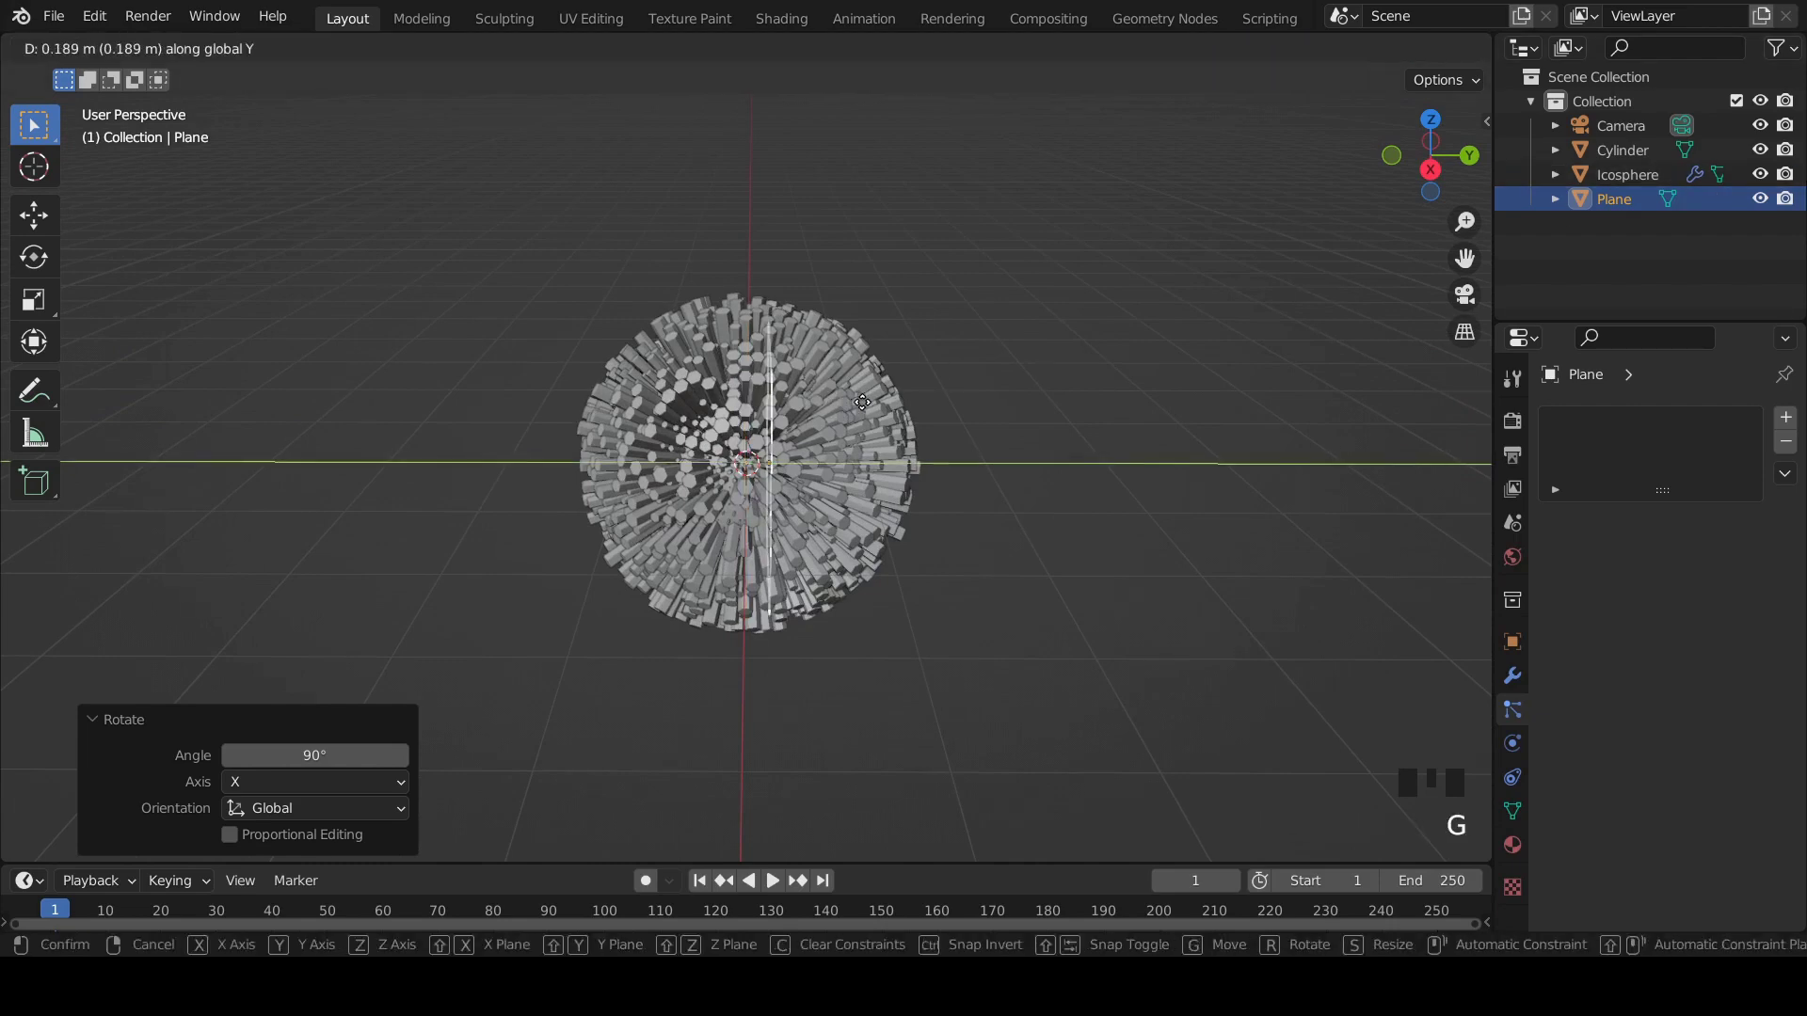
{"action": "left_click", "coordinate": [1041, 410]}
{"action": "key", "text": "ctrl+z"}
Move the plane 4 m along the Y axis so it sits behind the icosphere.
{"action": "key", "text": "KP_3"}
{"action": "scroll", "coordinate": [877, 412], "scroll_direction": "down", "scroll_amount": 5}
{"action": "type", "text": "gy"}
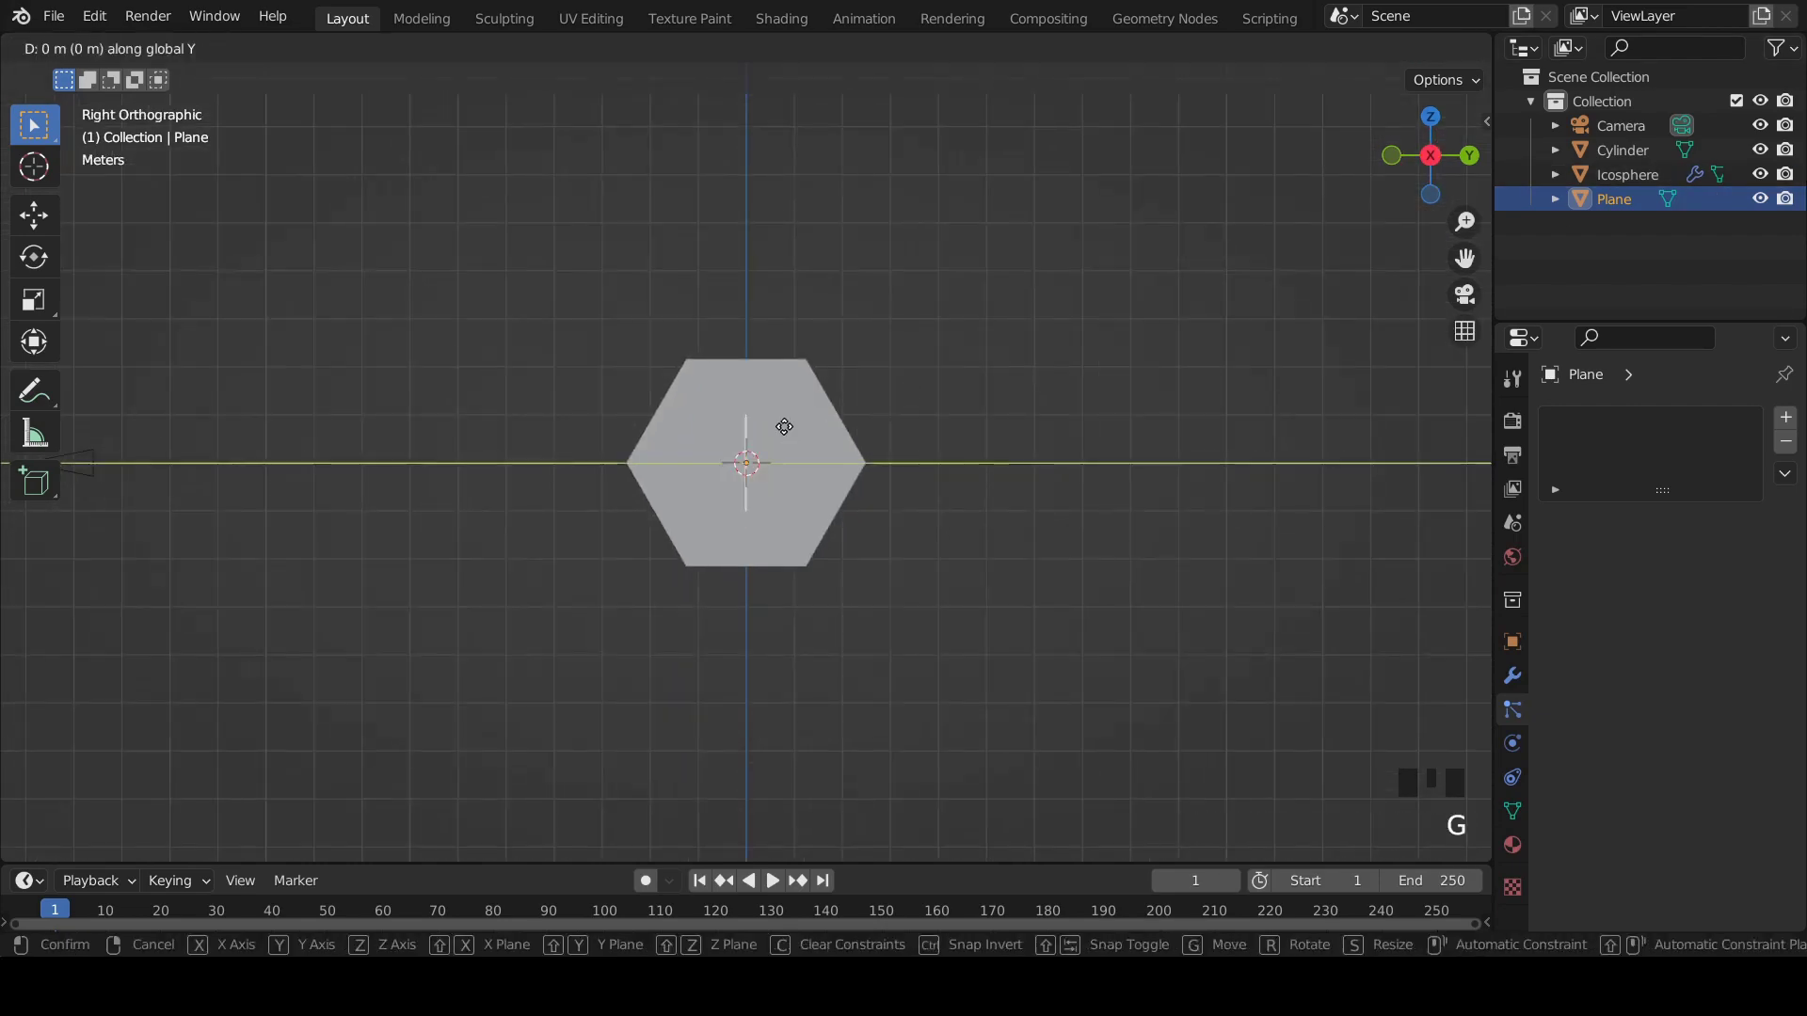
{"action": "type", "text": "4"}
{"action": "key", "text": "Return"}
Scale the plane up along Z and by about 7.6 along X to fill the camera frame, and save the file.
{"action": "key", "text": "KP_0"}
{"action": "key", "text": "s"}
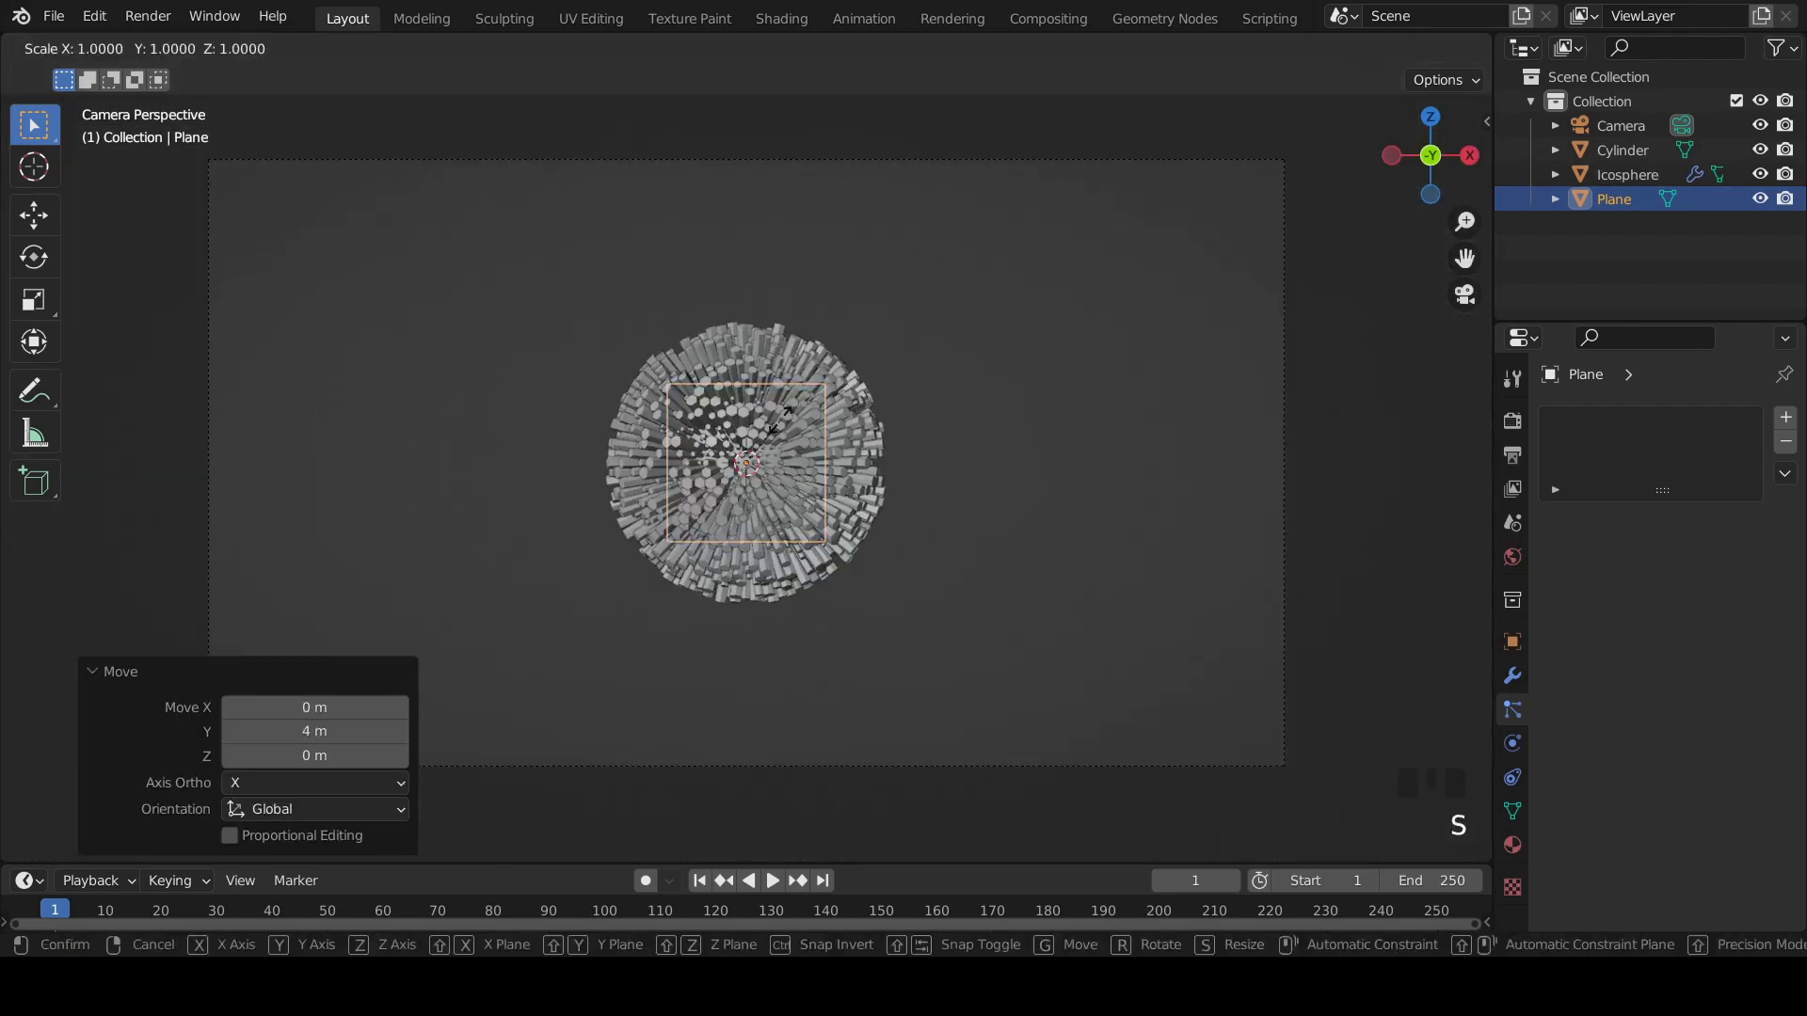
{"action": "key", "text": "z"}
{"action": "left_click", "coordinate": [977, 438]}
{"action": "key", "text": "s"}
{"action": "key", "text": "x"}
{"action": "left_click", "coordinate": [1259, 471]}
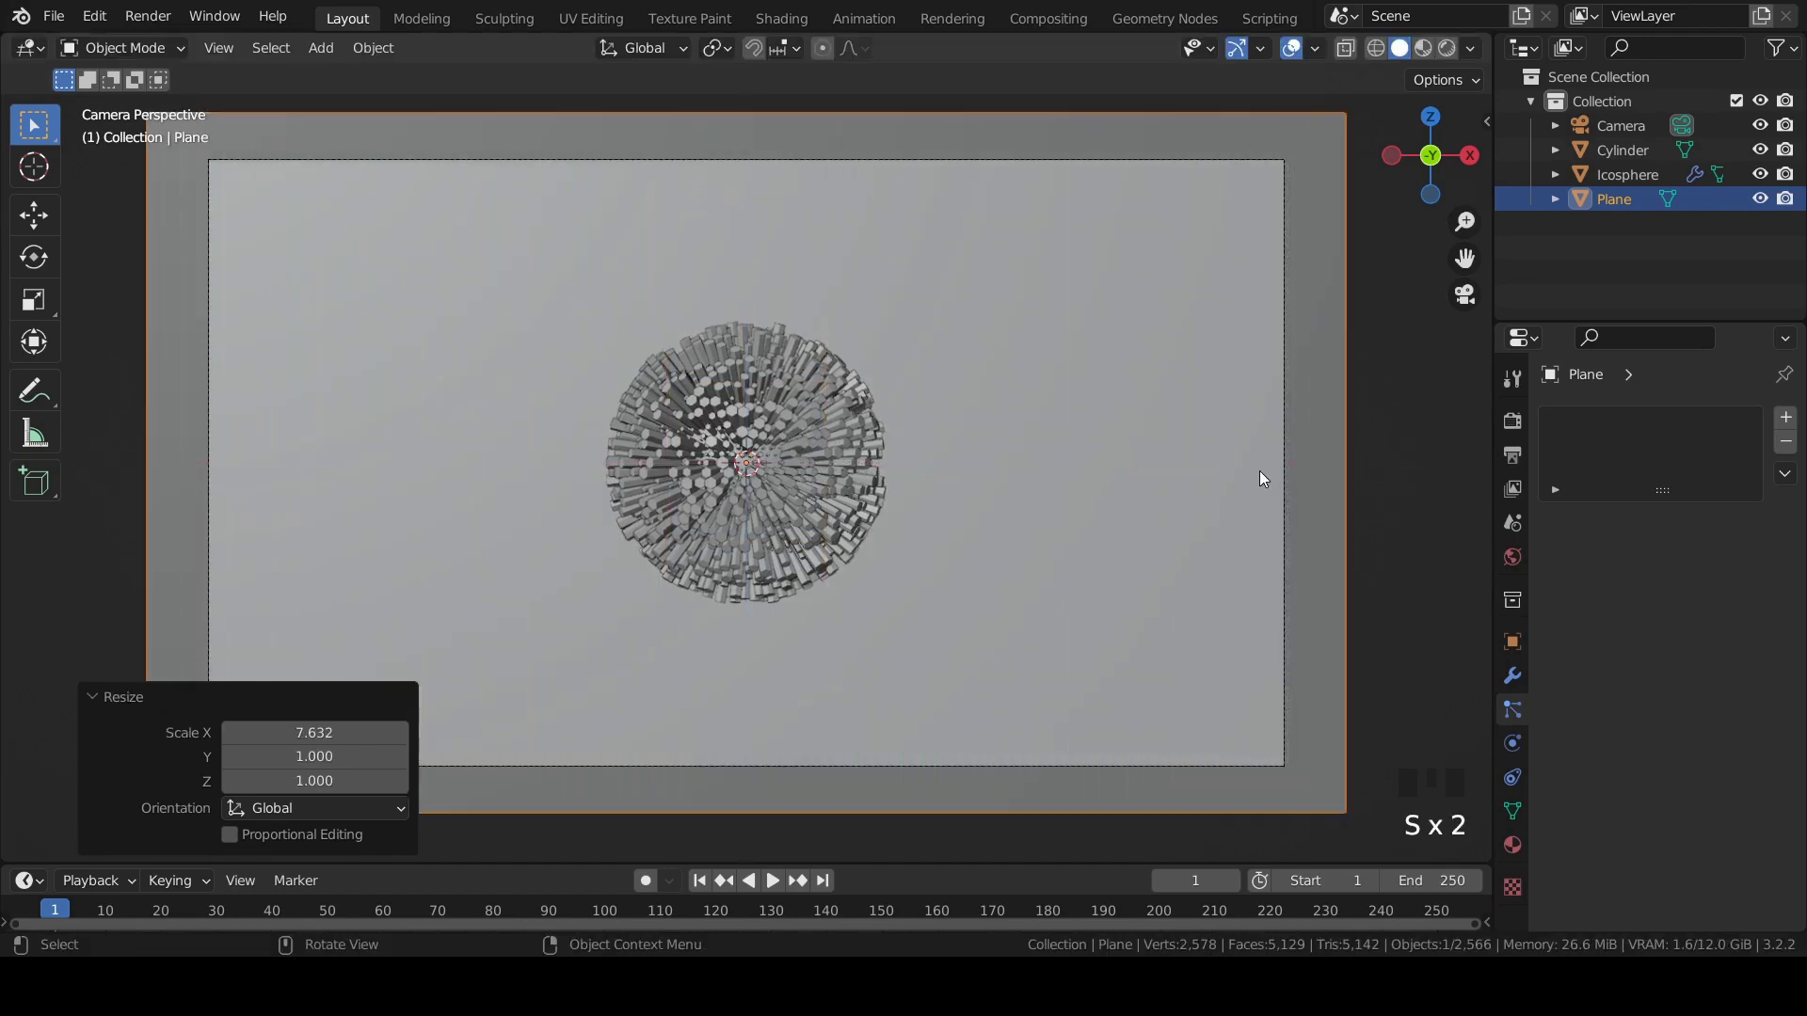
{"action": "key", "text": "ctrl+s"}
Set the camera's focal length to 150 mm.
{"action": "left_click", "coordinate": [1126, 161]}
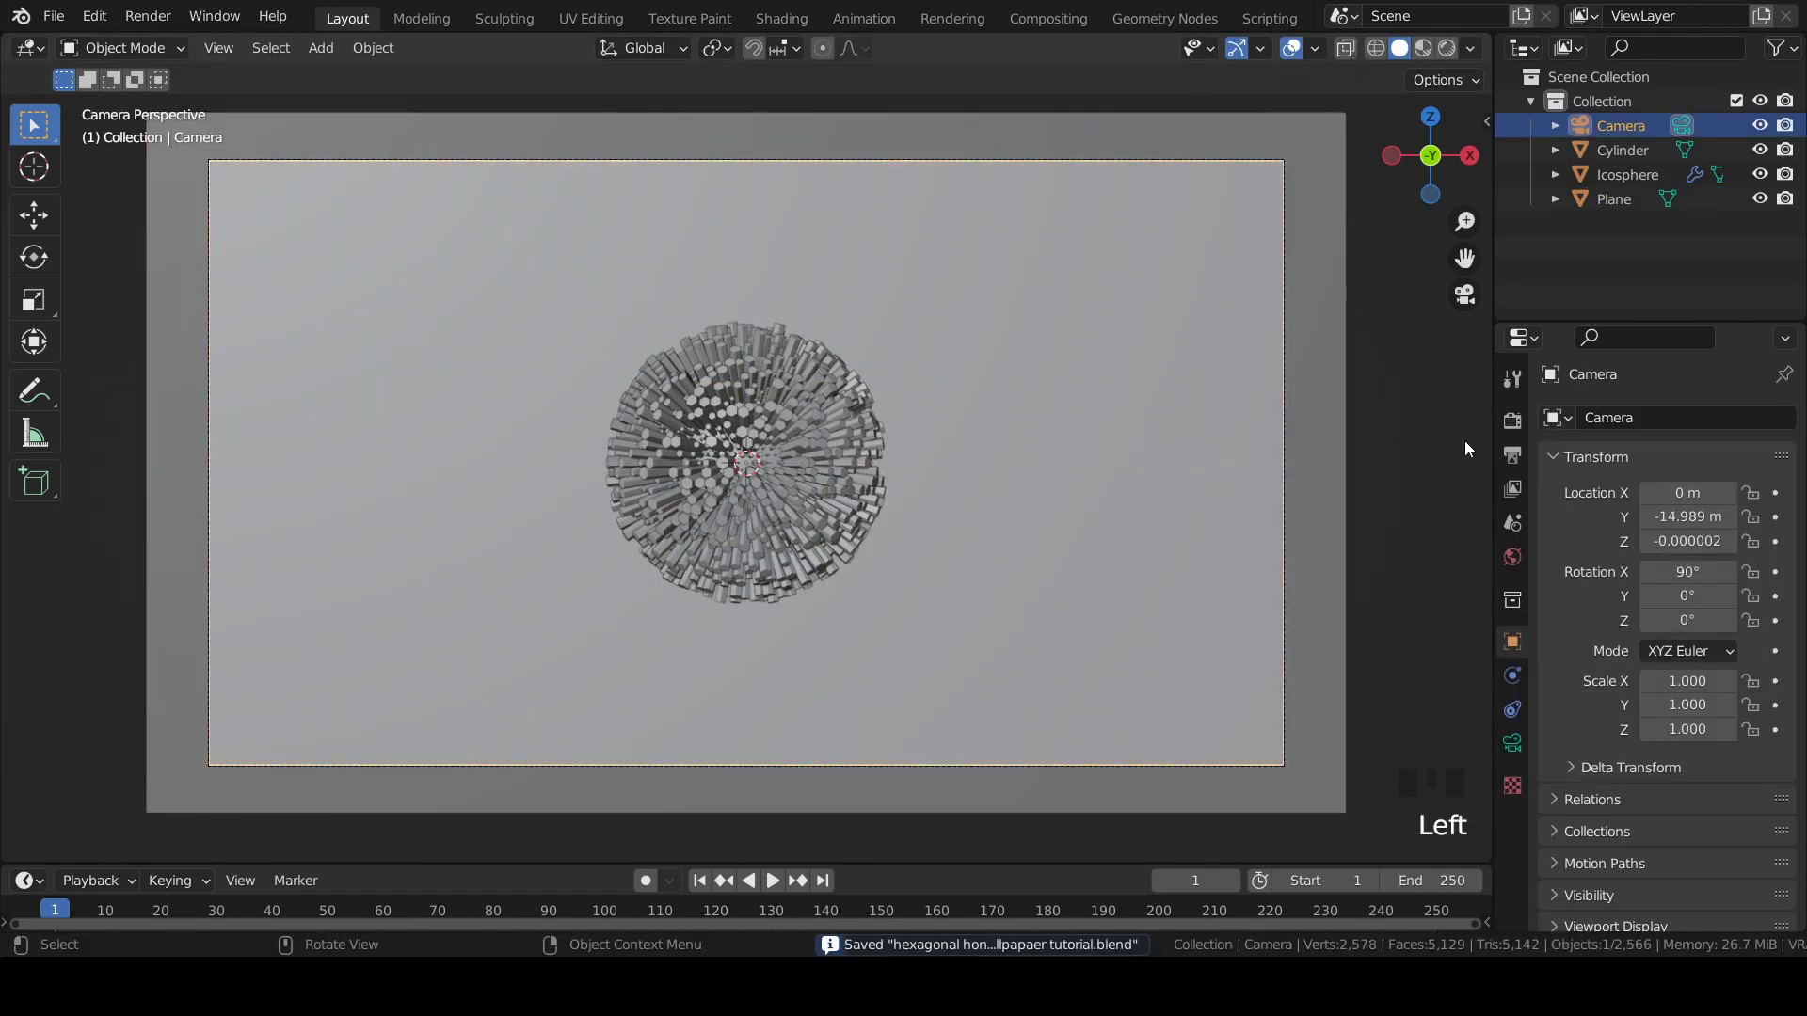
{"action": "left_click", "coordinate": [1512, 744]}
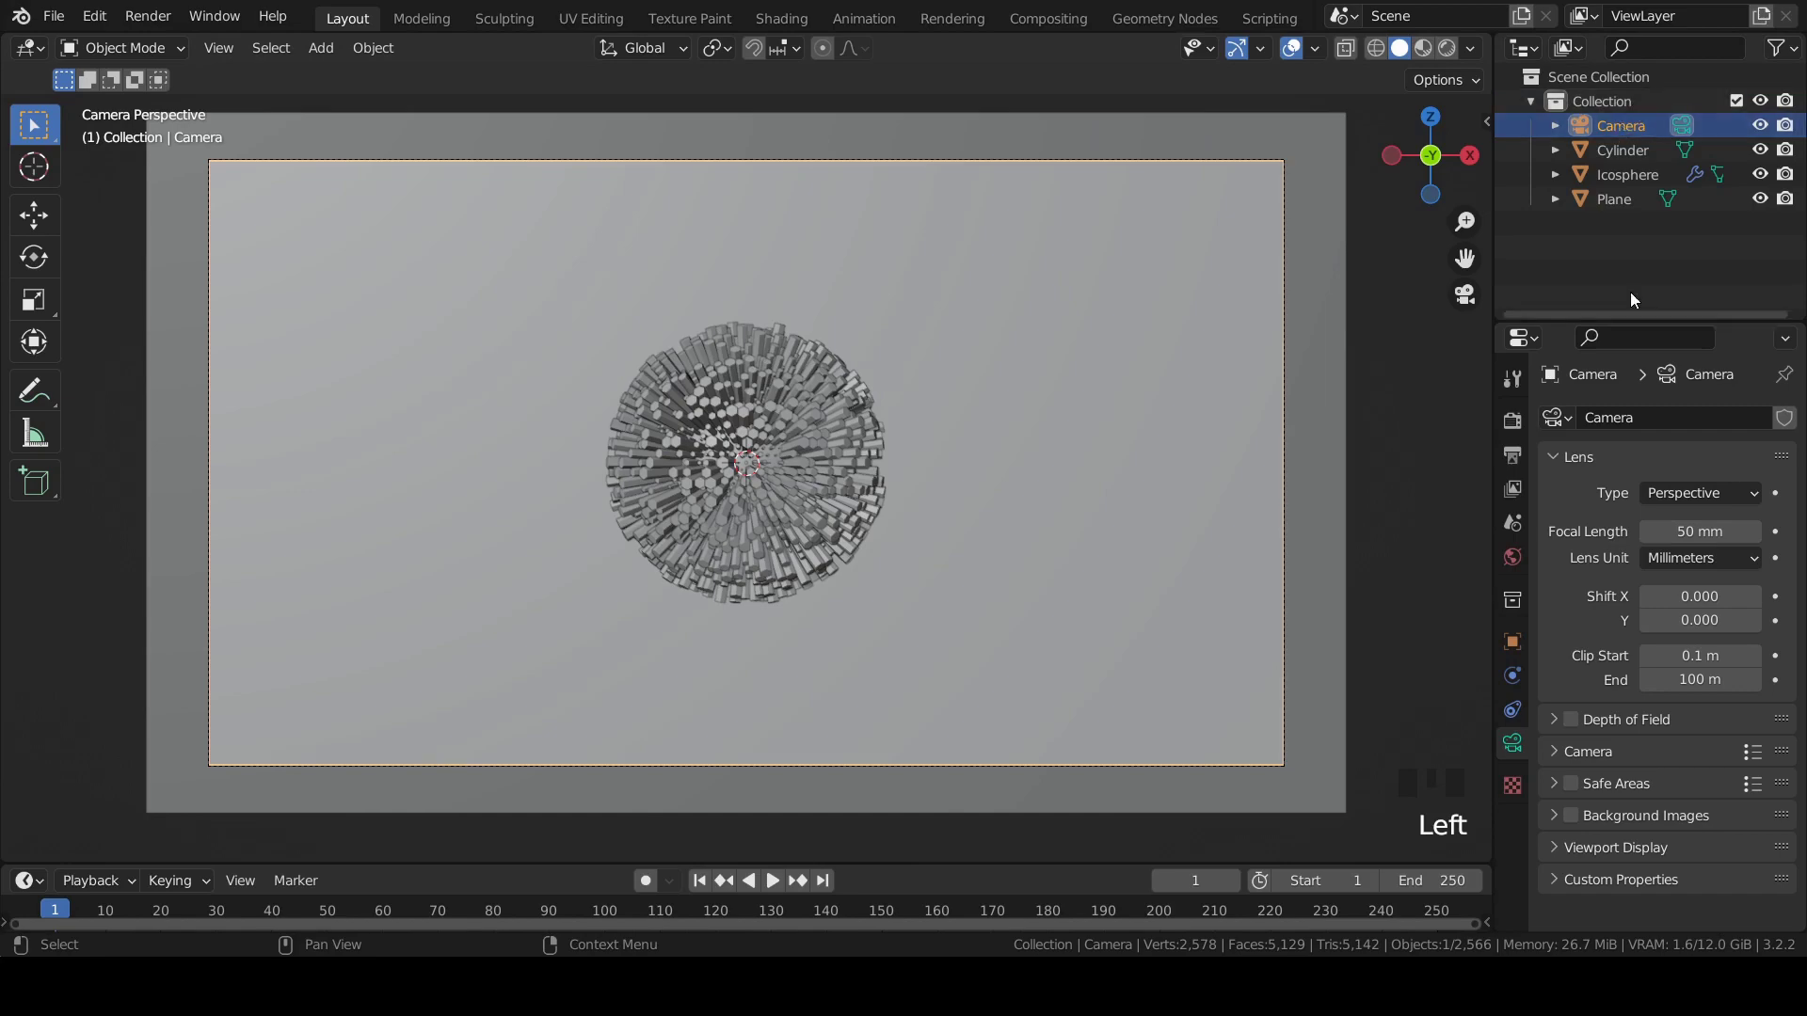
{"action": "double_click", "coordinate": [1662, 520]}
{"action": "type", "text": "150"}
{"action": "key", "text": "Return"}
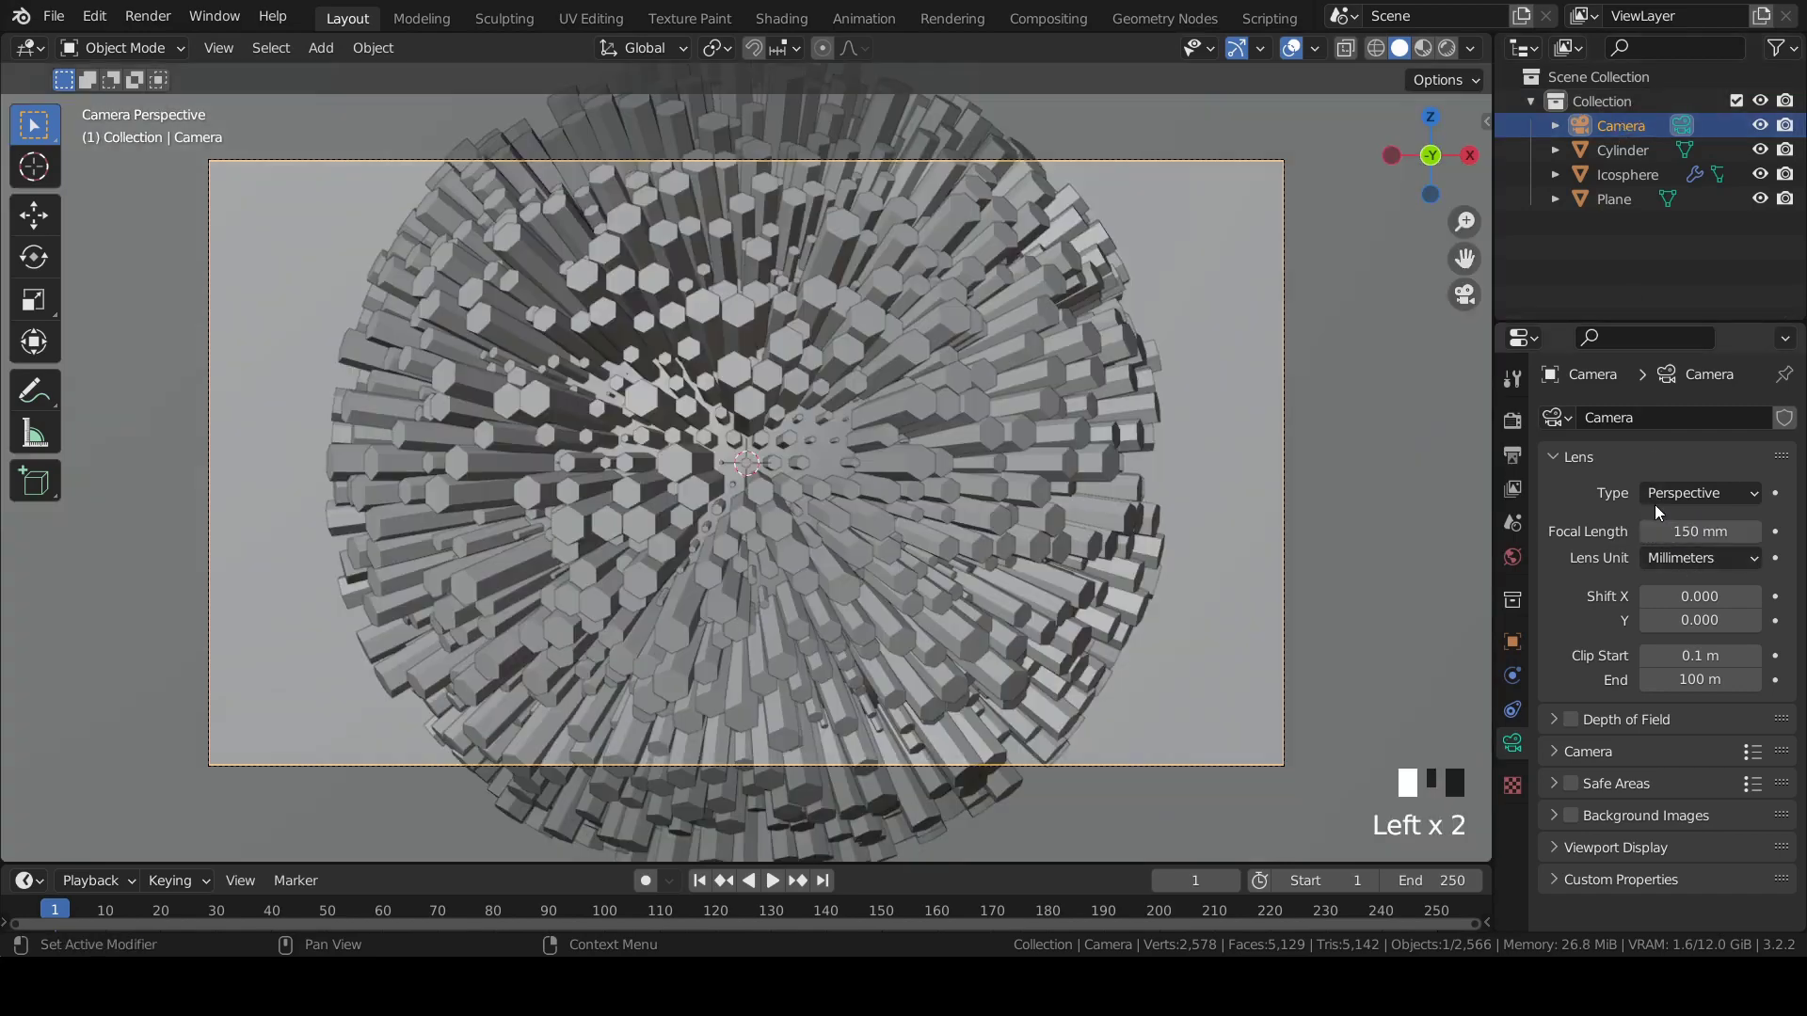
Set the camera's lens shift to 0.15 on Y and 0.35 on X.
{"action": "left_click_drag", "start_coordinate": [1684, 621], "coordinate": [1750, 620]}
{"action": "left_click", "coordinate": [1691, 620]}
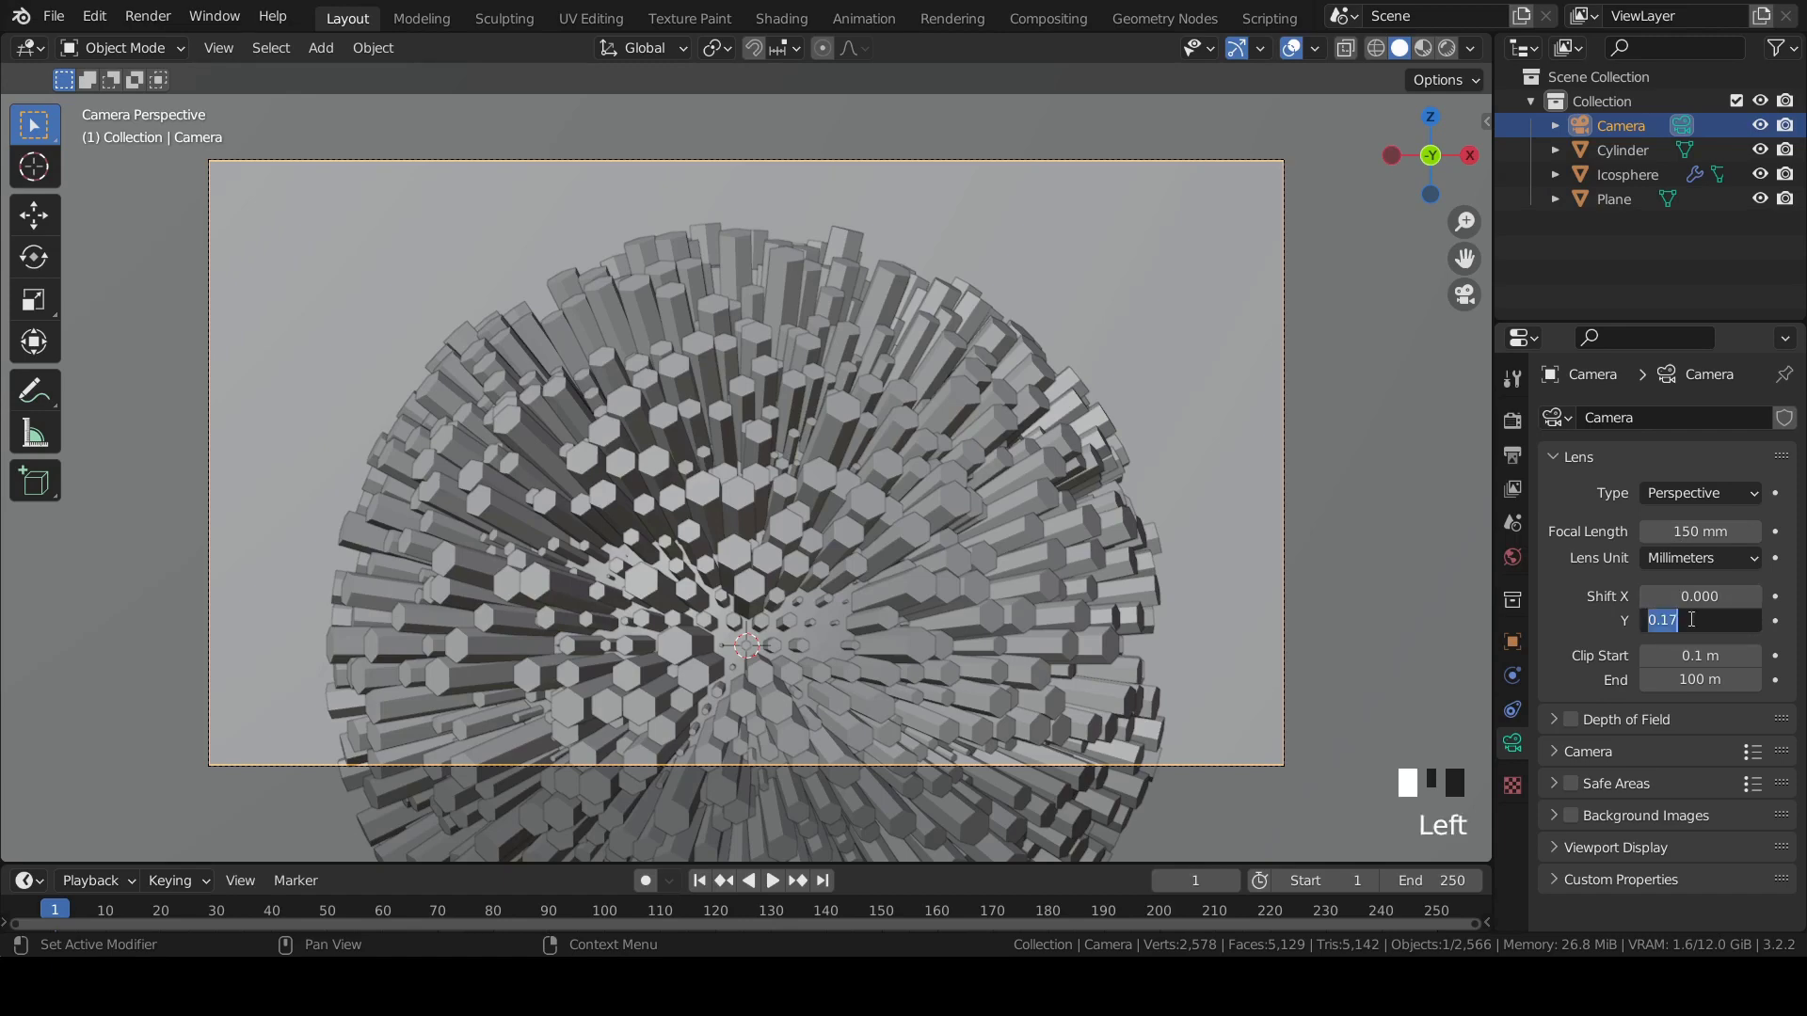
{"action": "type", "text": ".15"}
{"action": "key", "text": "Return"}
{"action": "left_click", "coordinate": [1699, 597]}
{"action": "type", "text": "."}
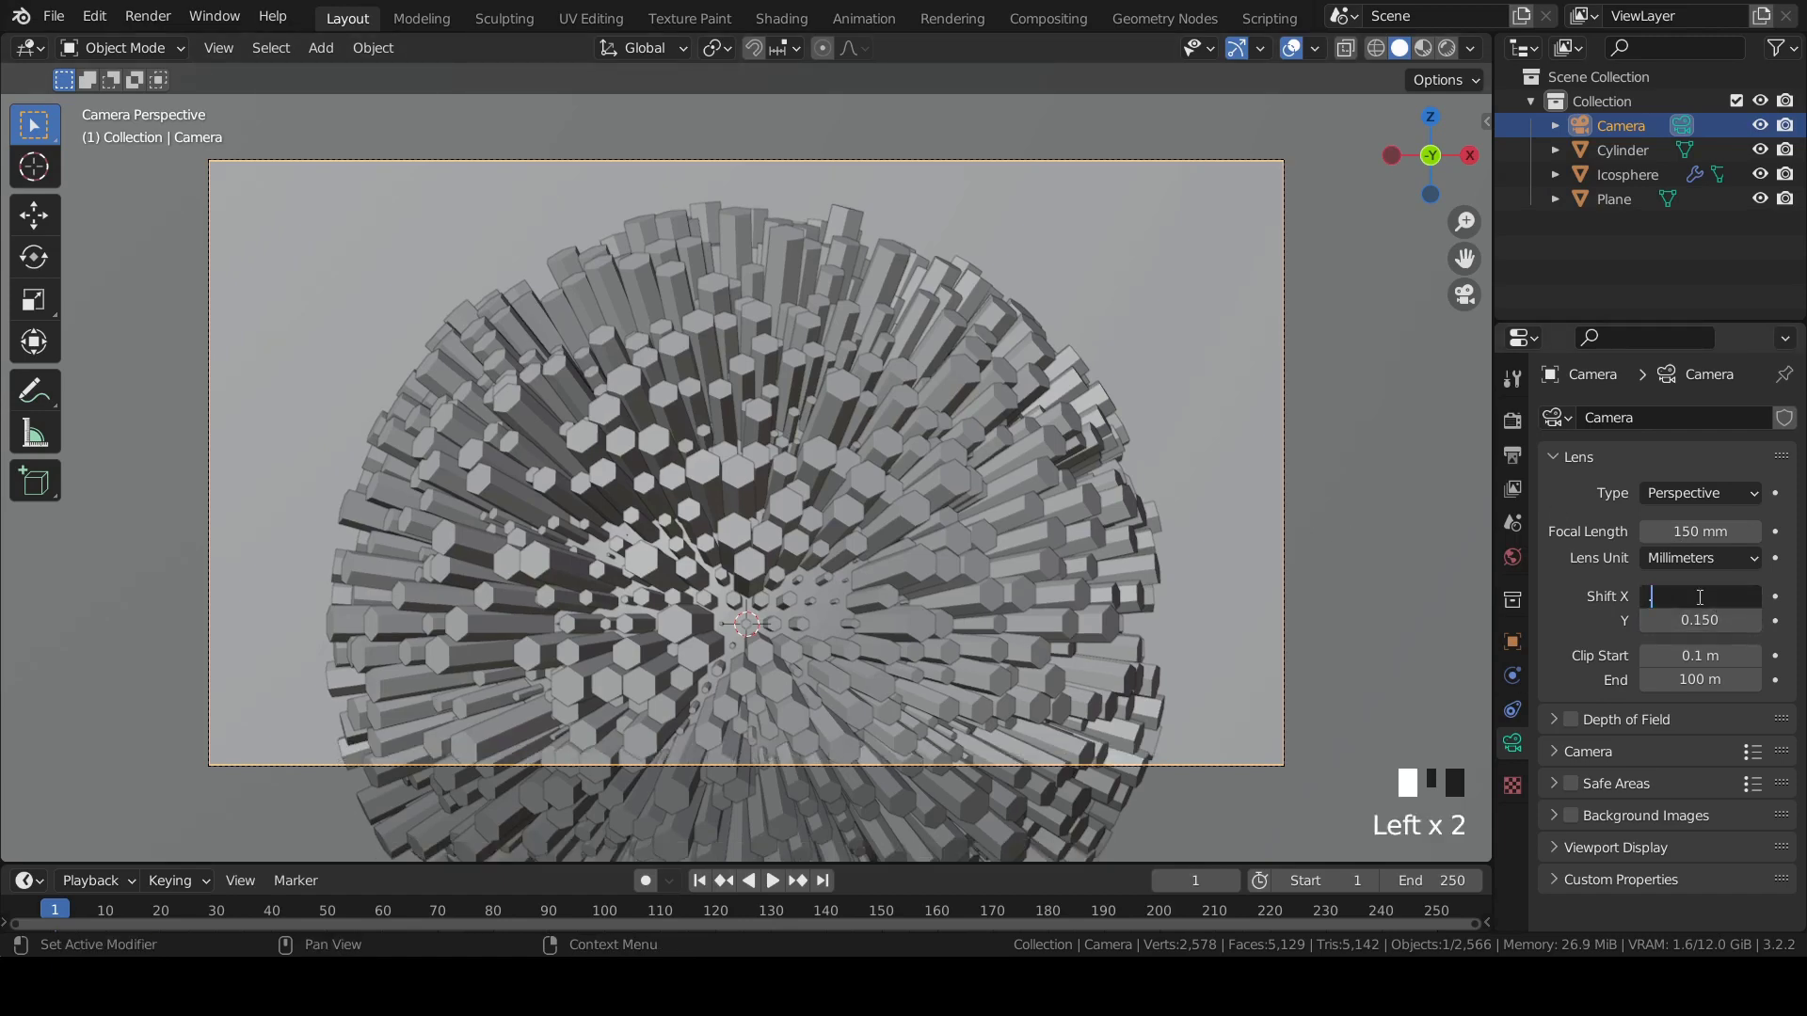
{"action": "type", "text": "35"}
{"action": "key", "text": "Return"}
Set the camera's location to 0 m on Z and -9 m on Y.
{"action": "left_click", "coordinate": [1513, 642]}
{"action": "left_click", "coordinate": [1673, 539]}
{"action": "type", "text": "0"}
{"action": "key", "text": "Return"}
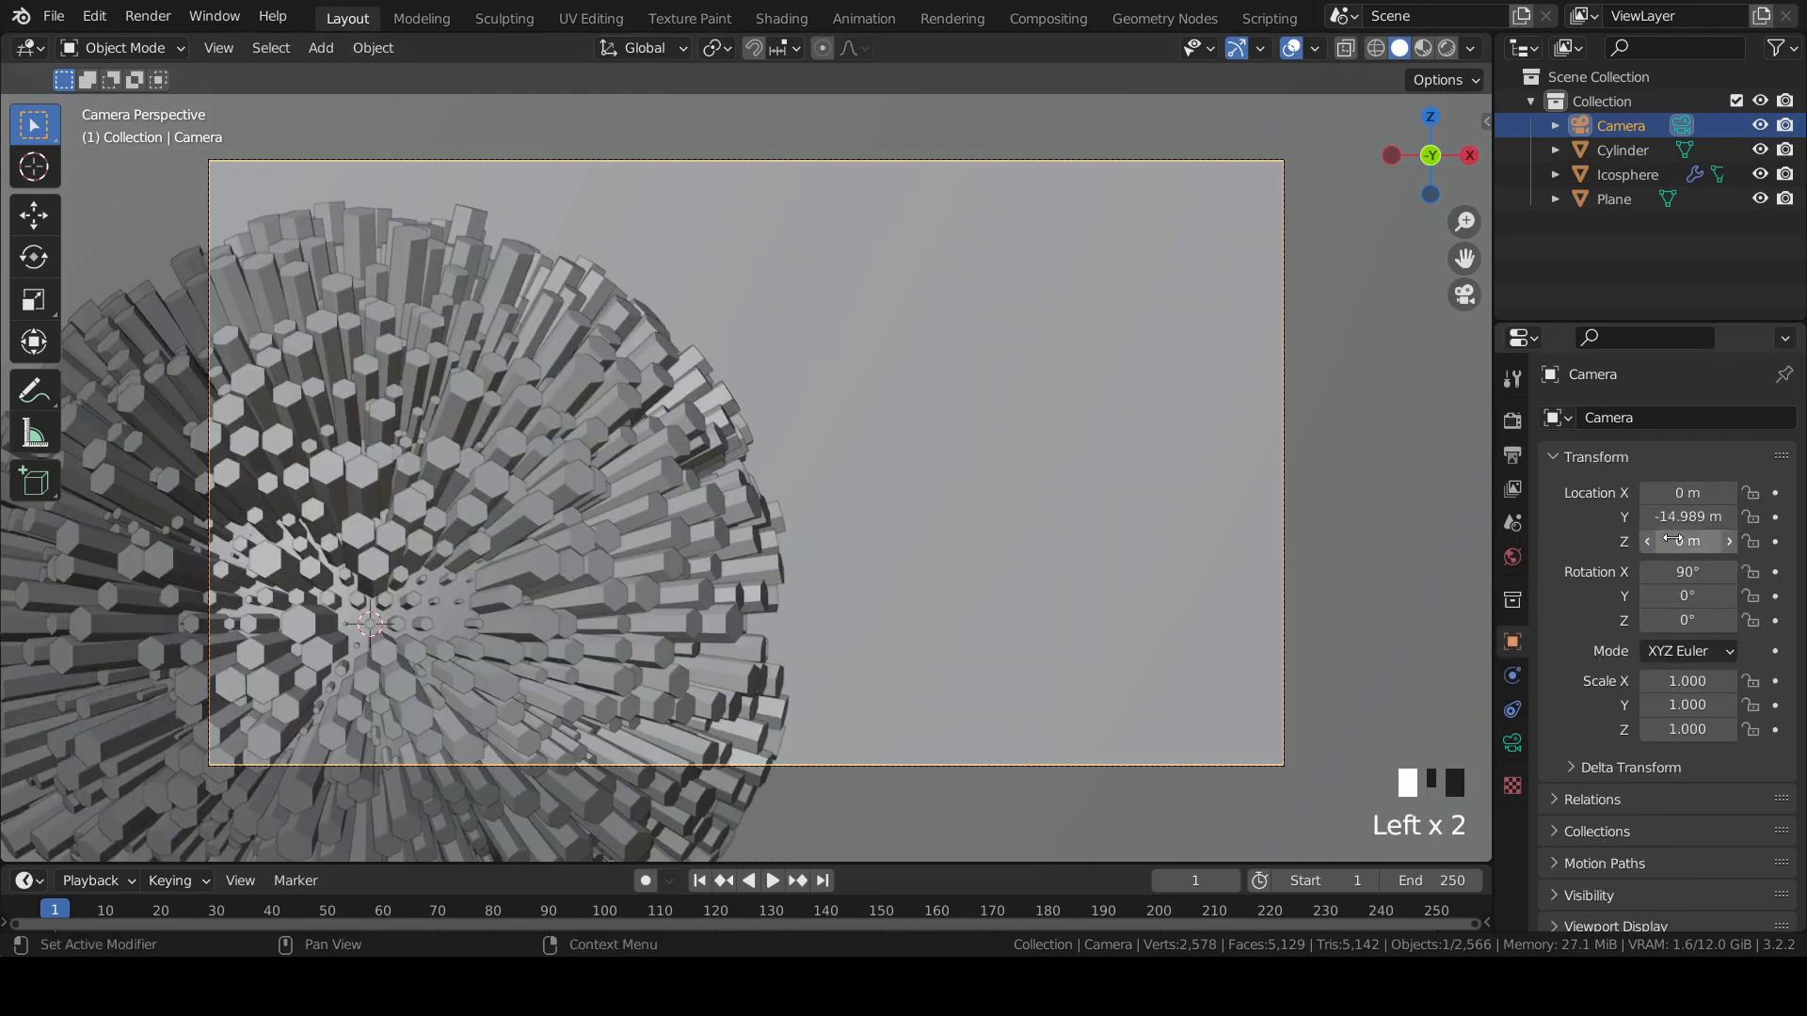
{"action": "left_click", "coordinate": [1679, 516]}
{"action": "type", "text": "-8"}
{"action": "key", "text": "Return"}
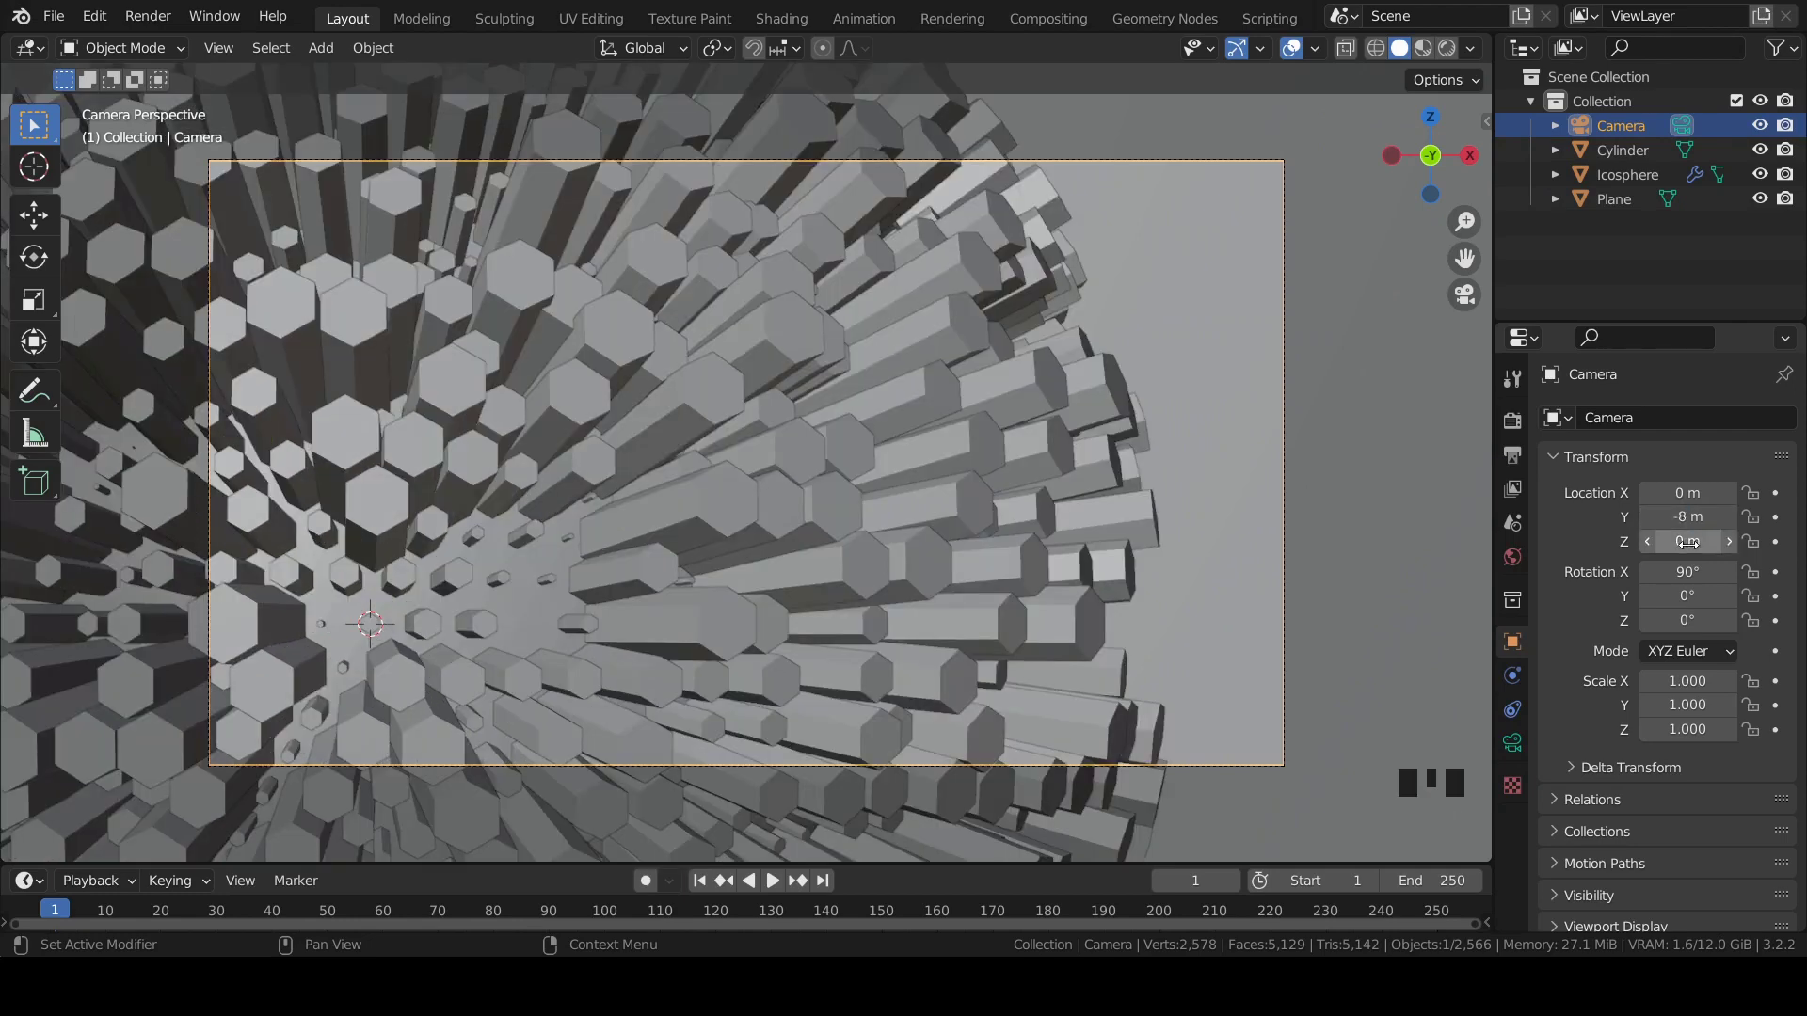
{"action": "left_click_drag", "start_coordinate": [1679, 517], "coordinate": [1572, 517]}
{"action": "left_click", "coordinate": [1701, 519]}
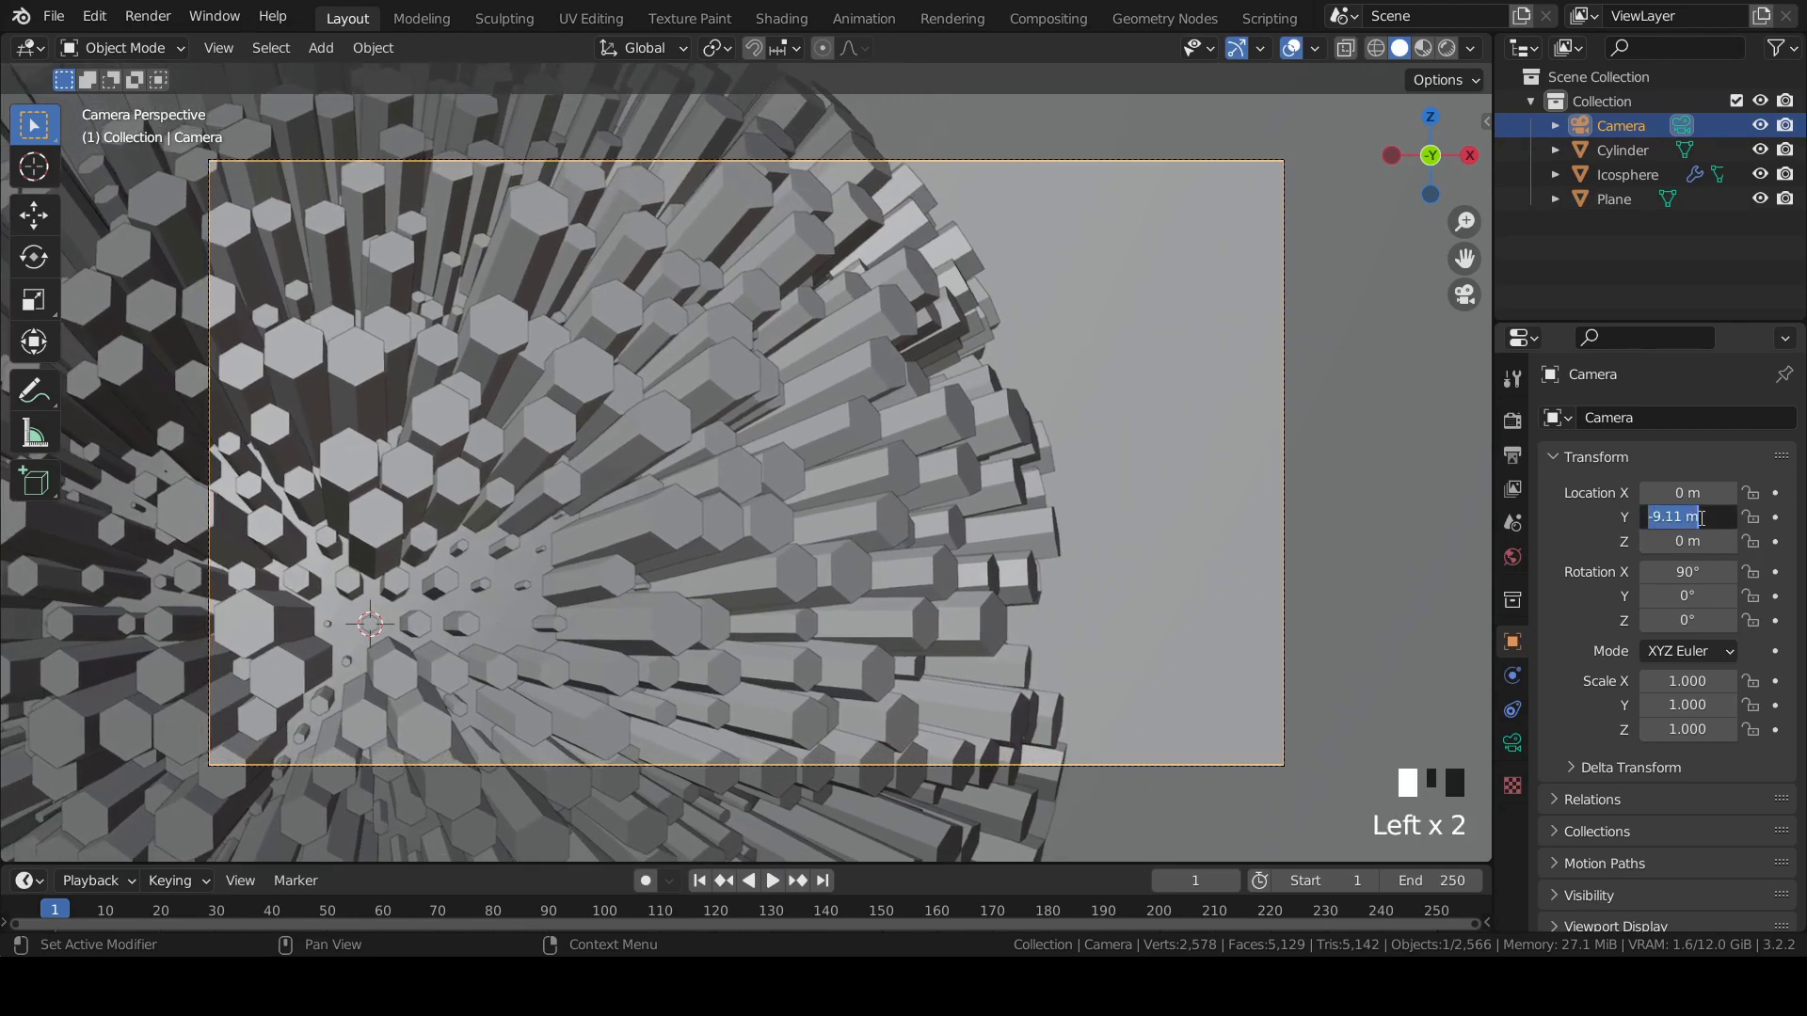
{"action": "type", "text": "-9"}
{"action": "key", "text": "Return"}
Add a Wireframe modifier to the icosphere and set its thickness to 0 m.
{"action": "scroll", "coordinate": [1336, 439], "scroll_direction": "down", "scroll_amount": 1}
{"action": "left_click", "coordinate": [1630, 176]}
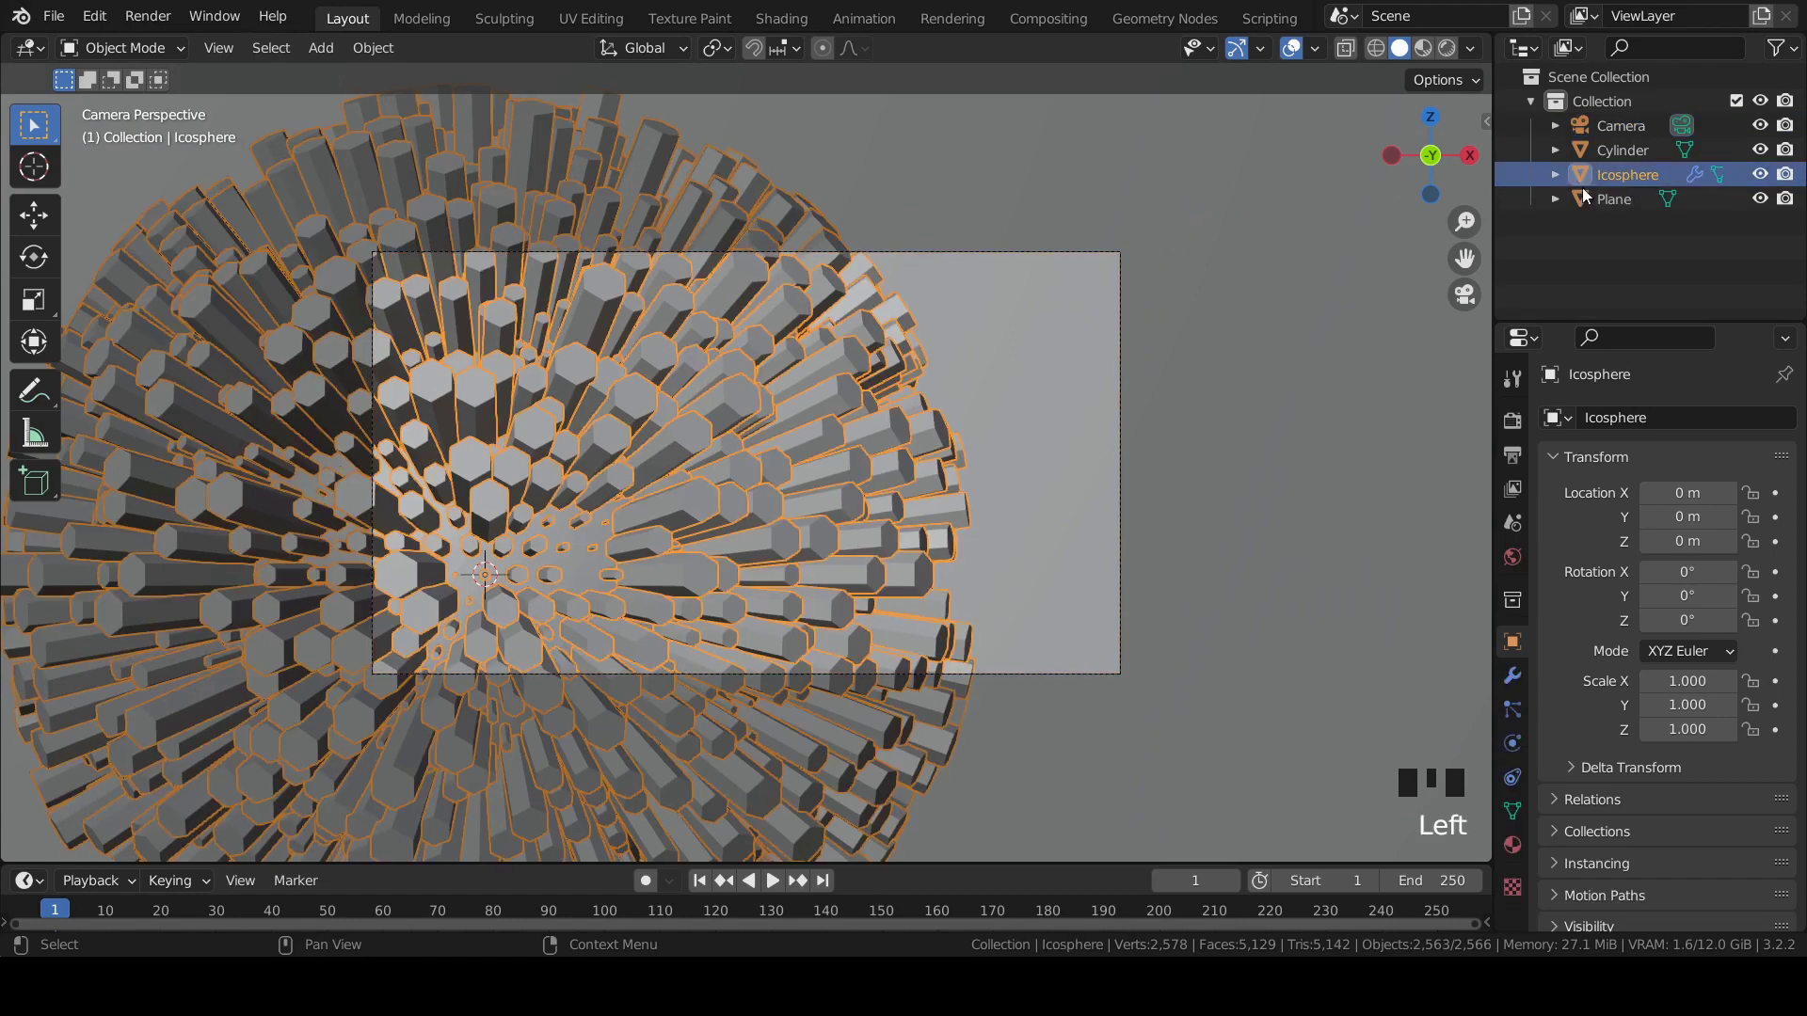
{"action": "left_click", "coordinate": [1512, 676]}
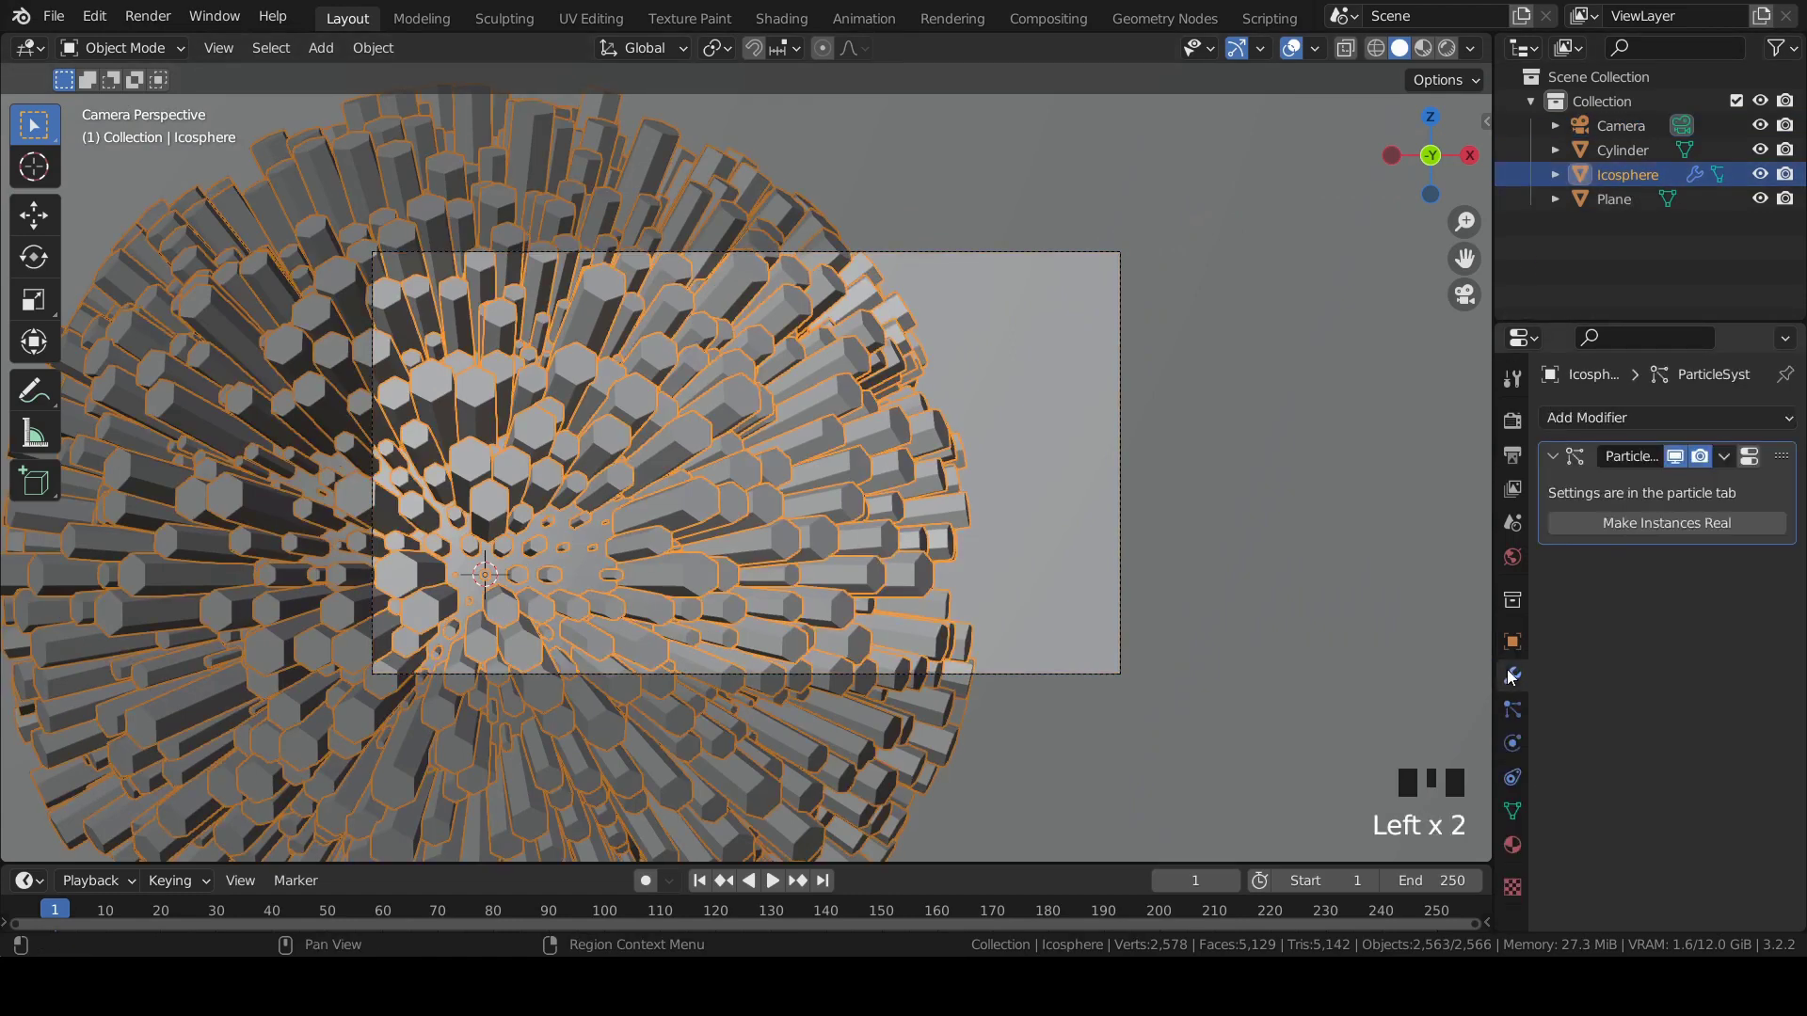
{"action": "left_click", "coordinate": [1570, 417]}
{"action": "scroll", "coordinate": [1327, 911], "scroll_direction": "down", "scroll_amount": 1}
{"action": "left_click", "coordinate": [1313, 923]}
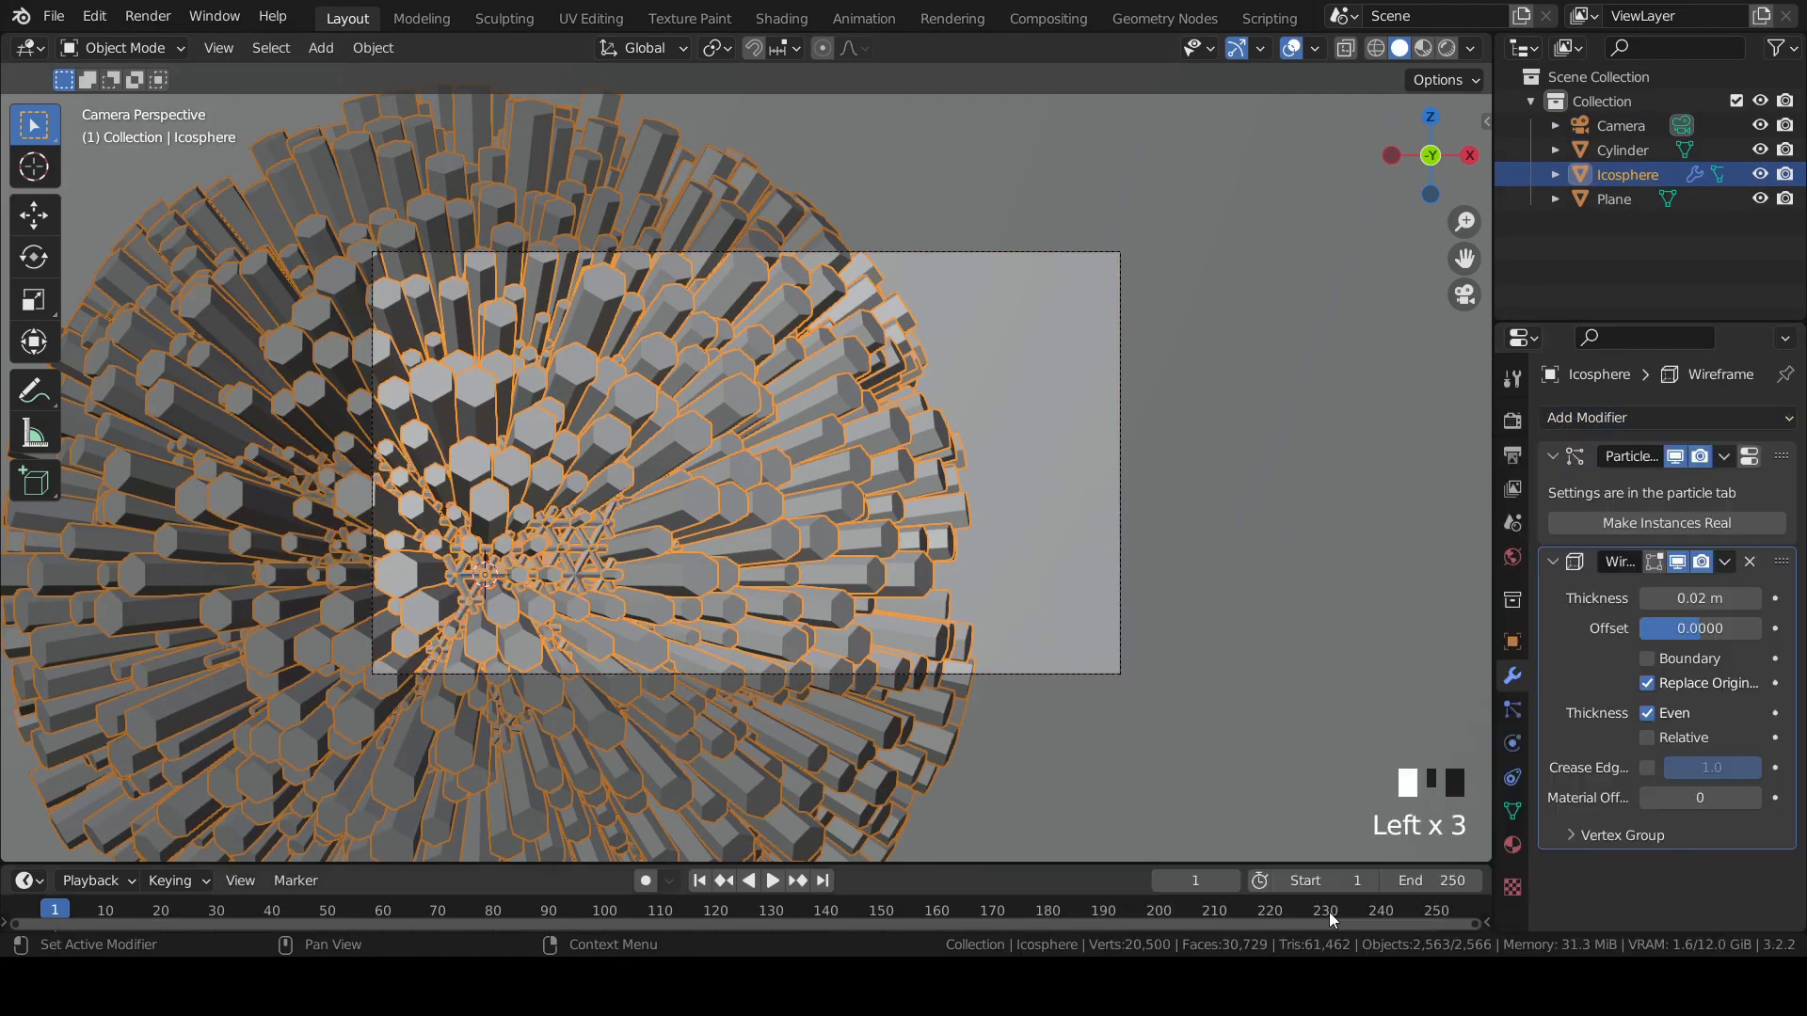
{"action": "left_click", "coordinate": [1647, 599]}
{"action": "left_click", "coordinate": [1647, 598]}
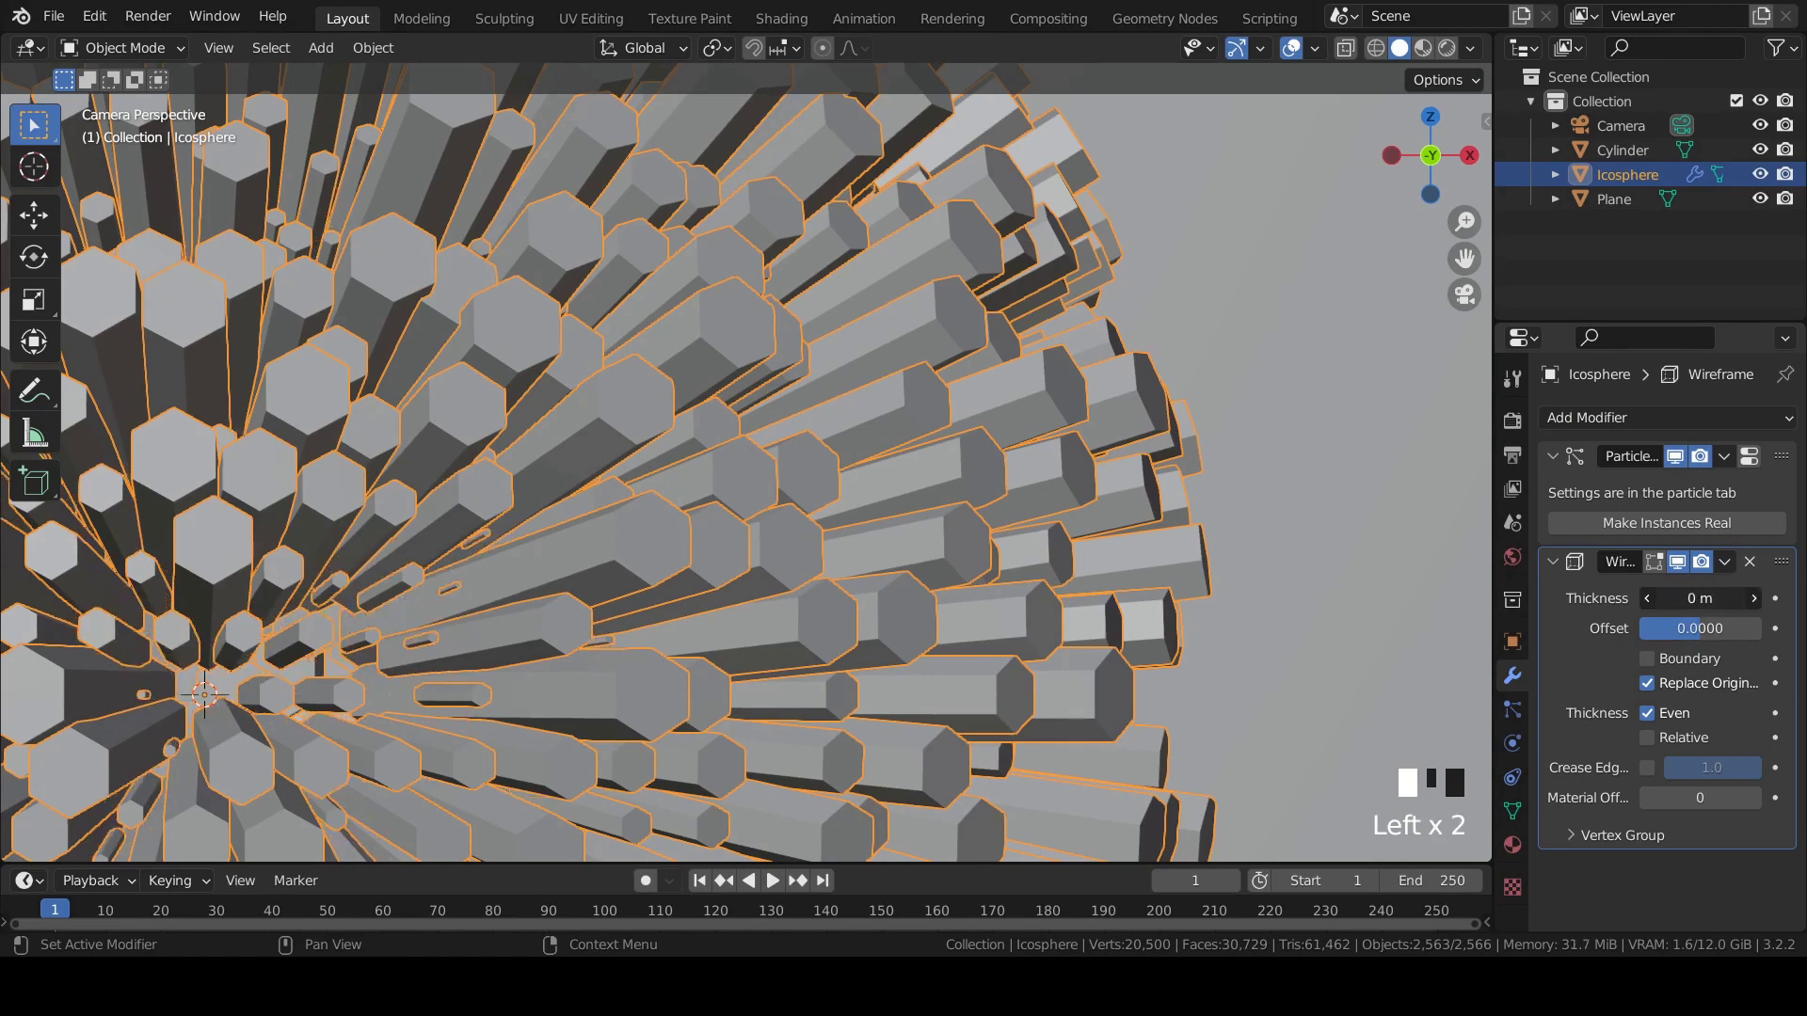
Shrink the backdrop plane by about 0.53 along Z and about 0.42 along X.
{"action": "left_click", "coordinate": [1173, 252]}
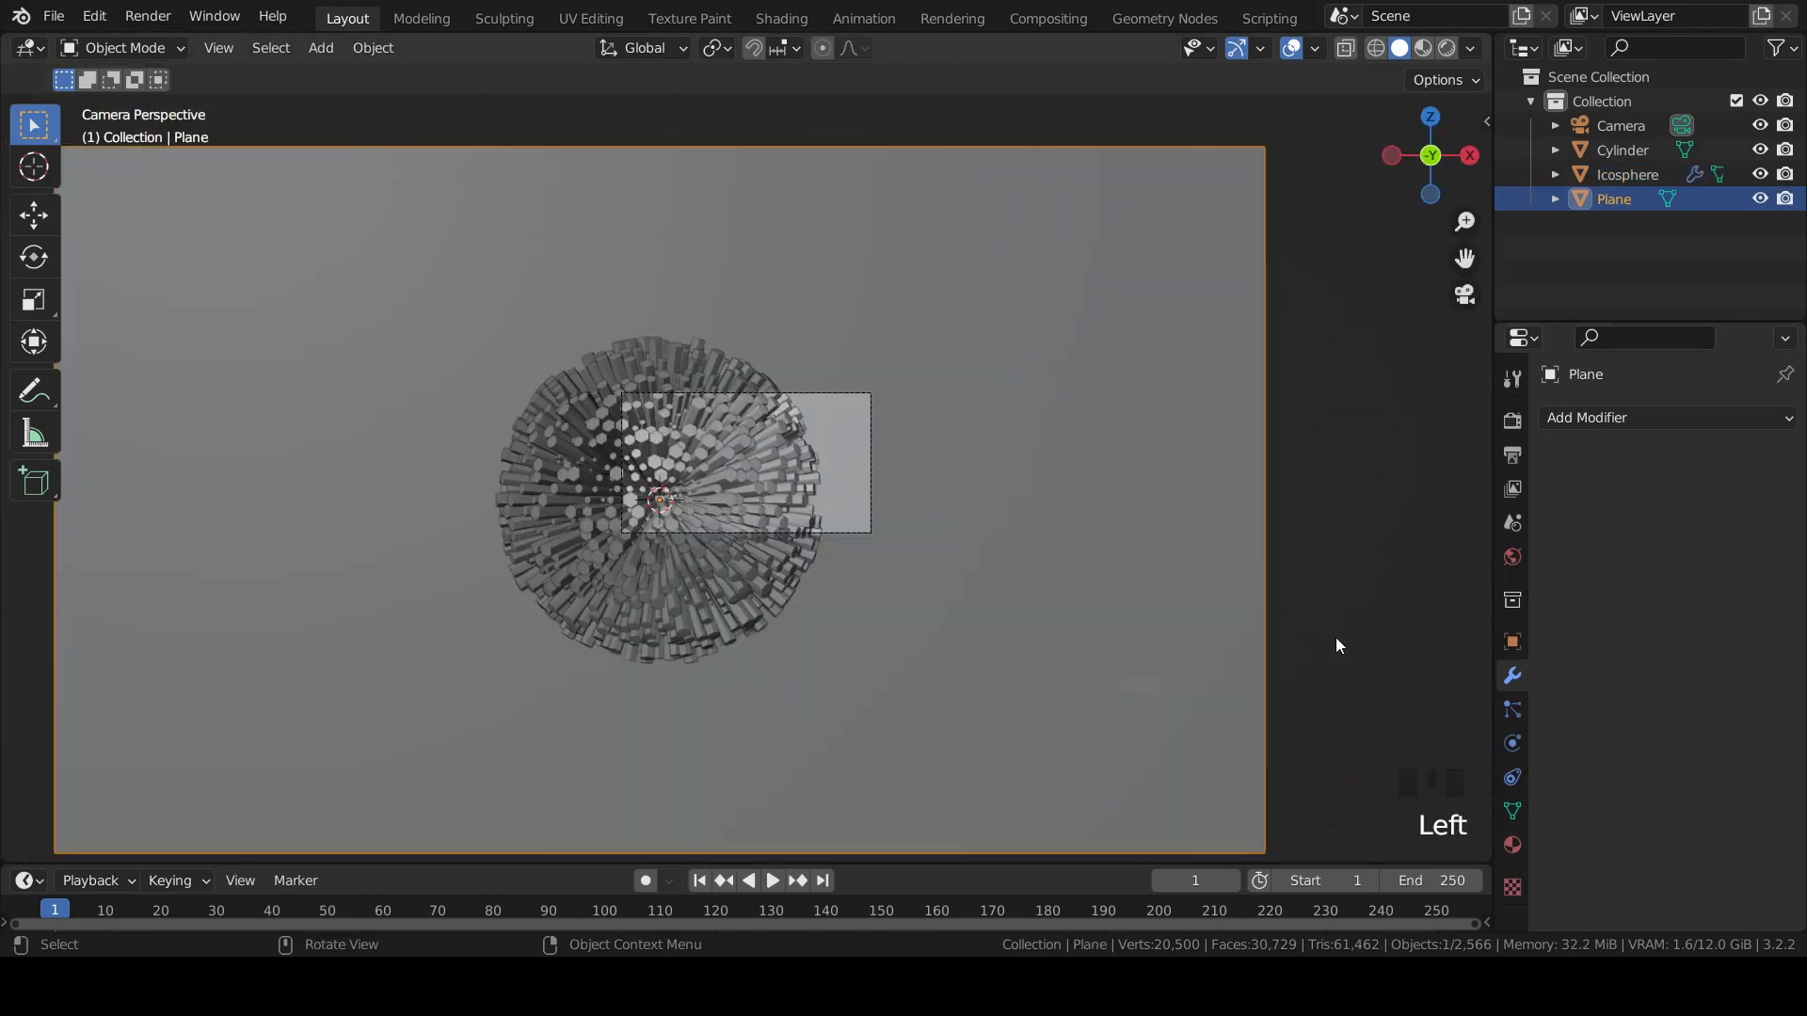
{"action": "key", "text": "s"}
{"action": "key", "text": "z"}
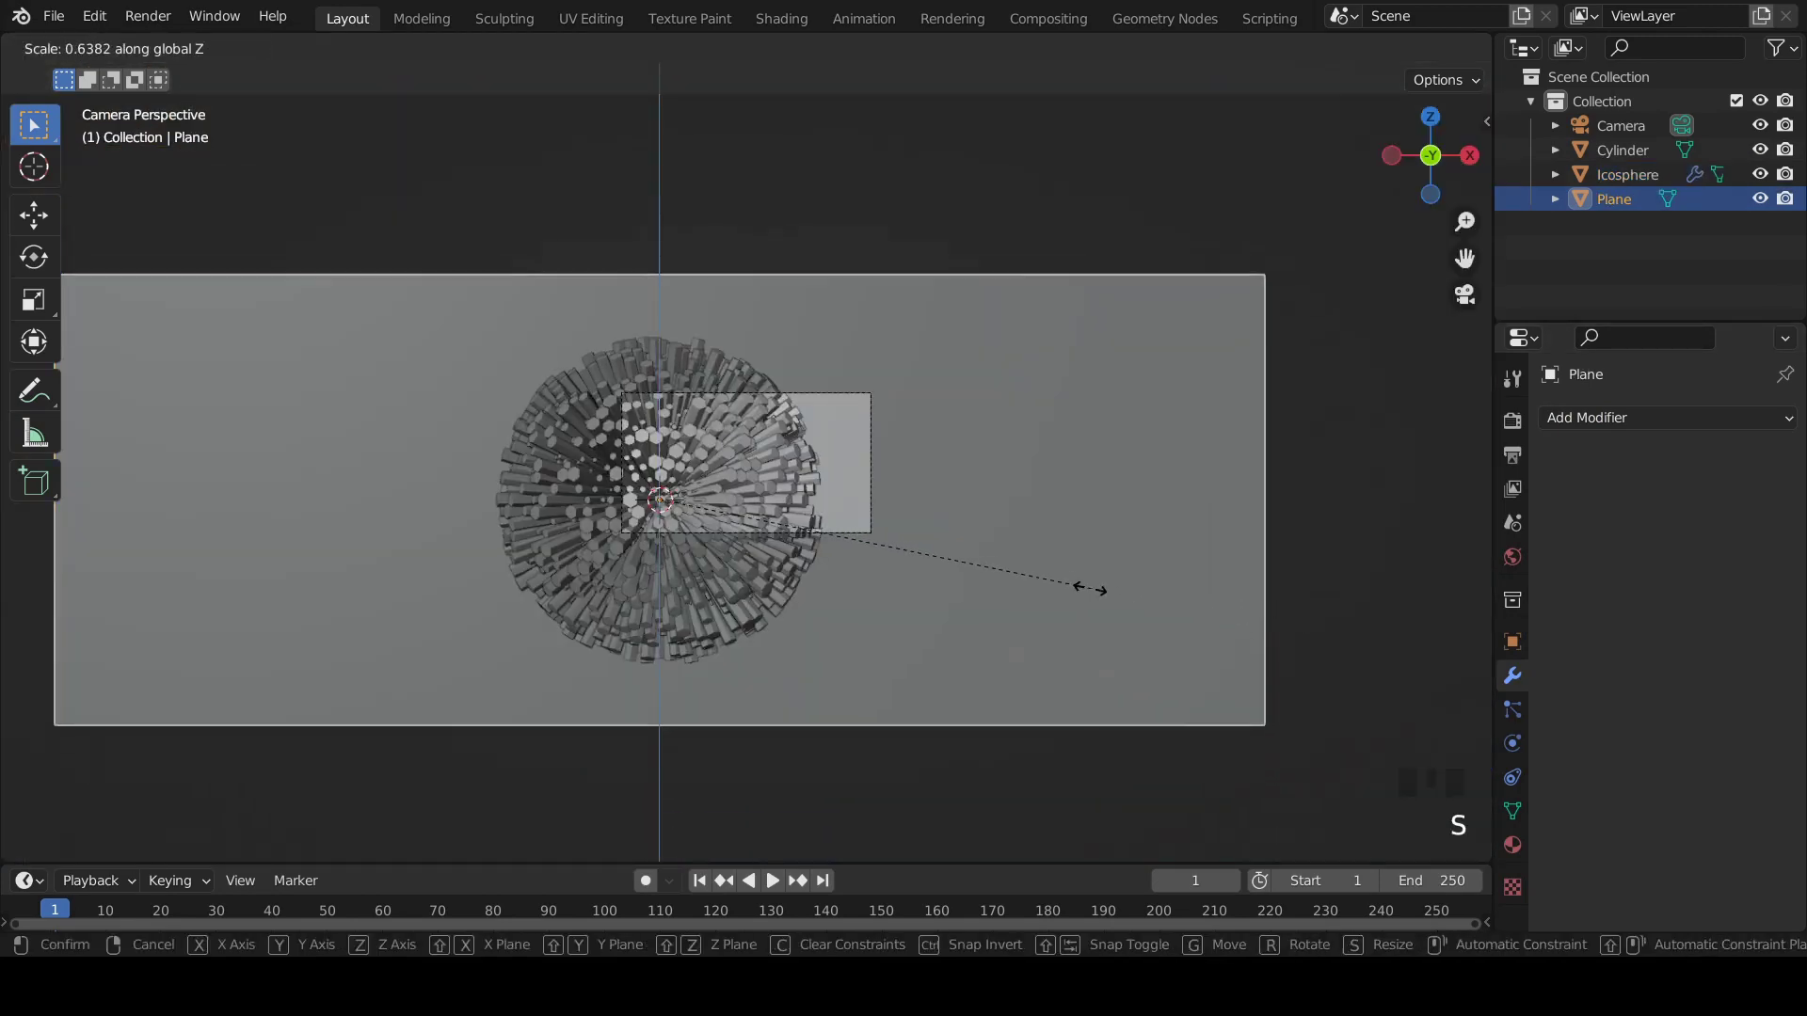
{"action": "left_click", "coordinate": [1018, 572]}
{"action": "key", "text": "s"}
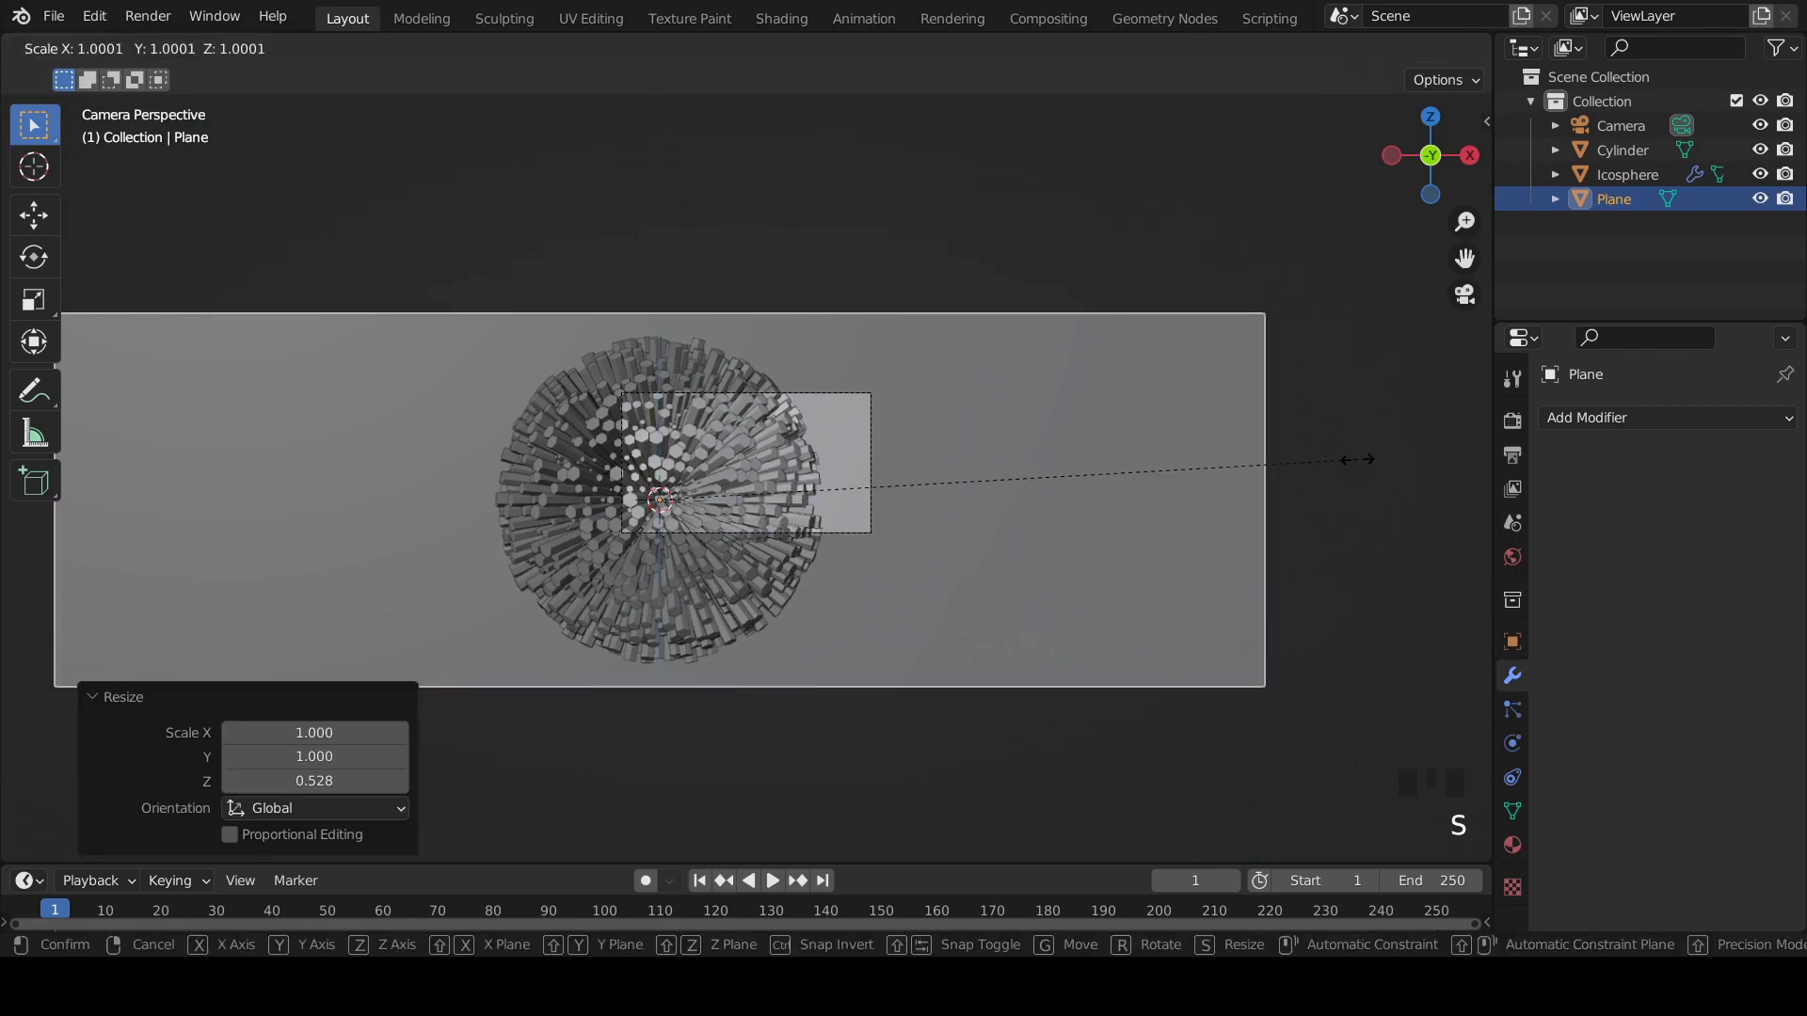
{"action": "key", "text": "x"}
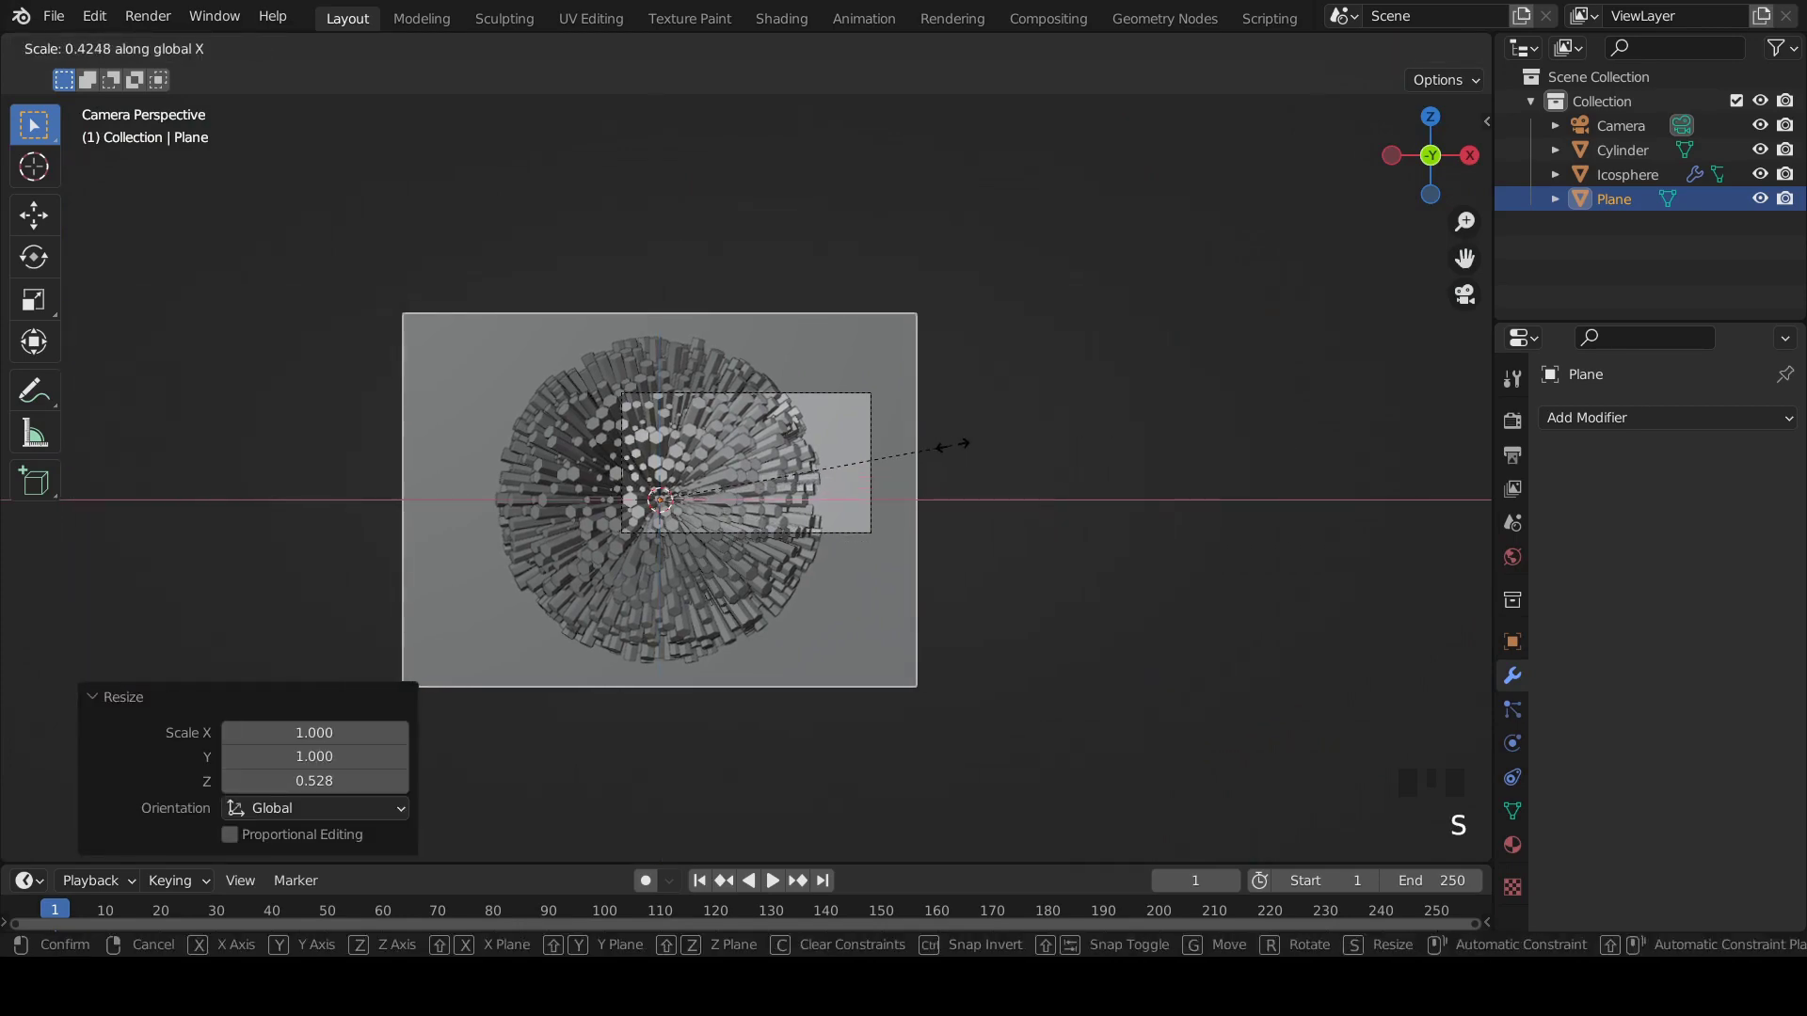
{"action": "left_click", "coordinate": [955, 445]}
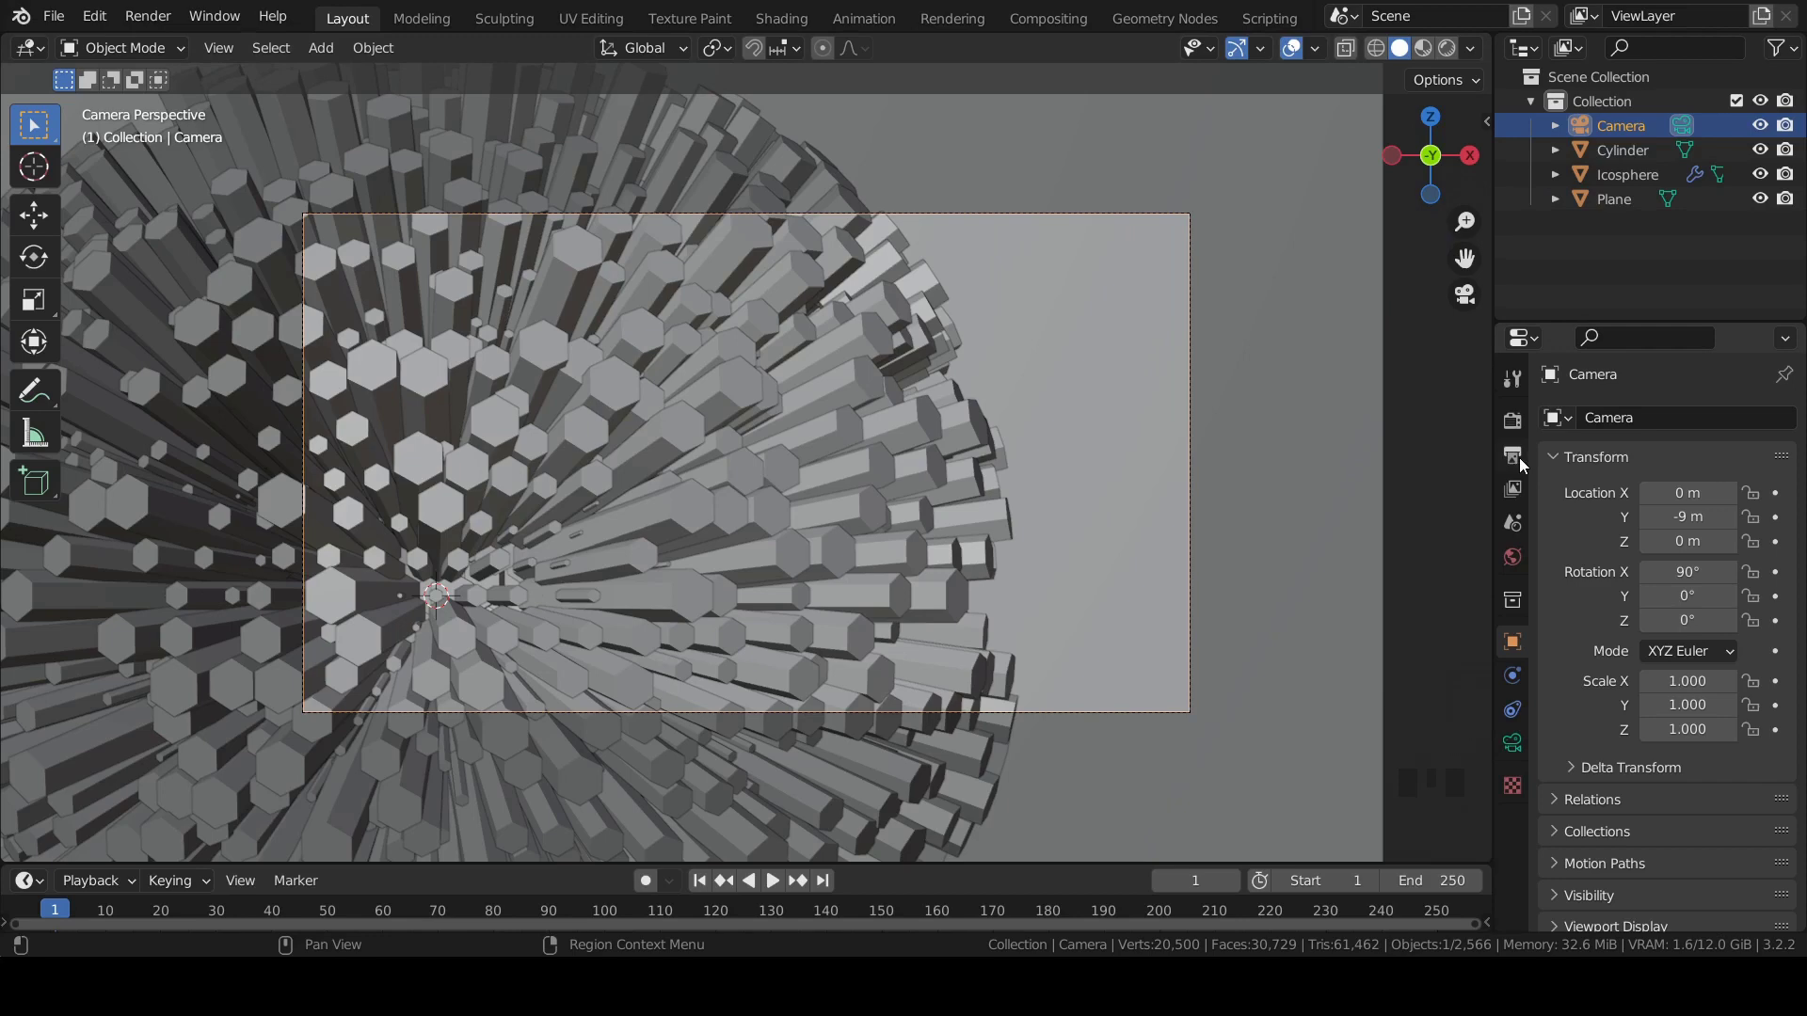
Switch the render engine to Cycles and its device to GPU Compute.
{"action": "left_click", "coordinate": [1513, 421]}
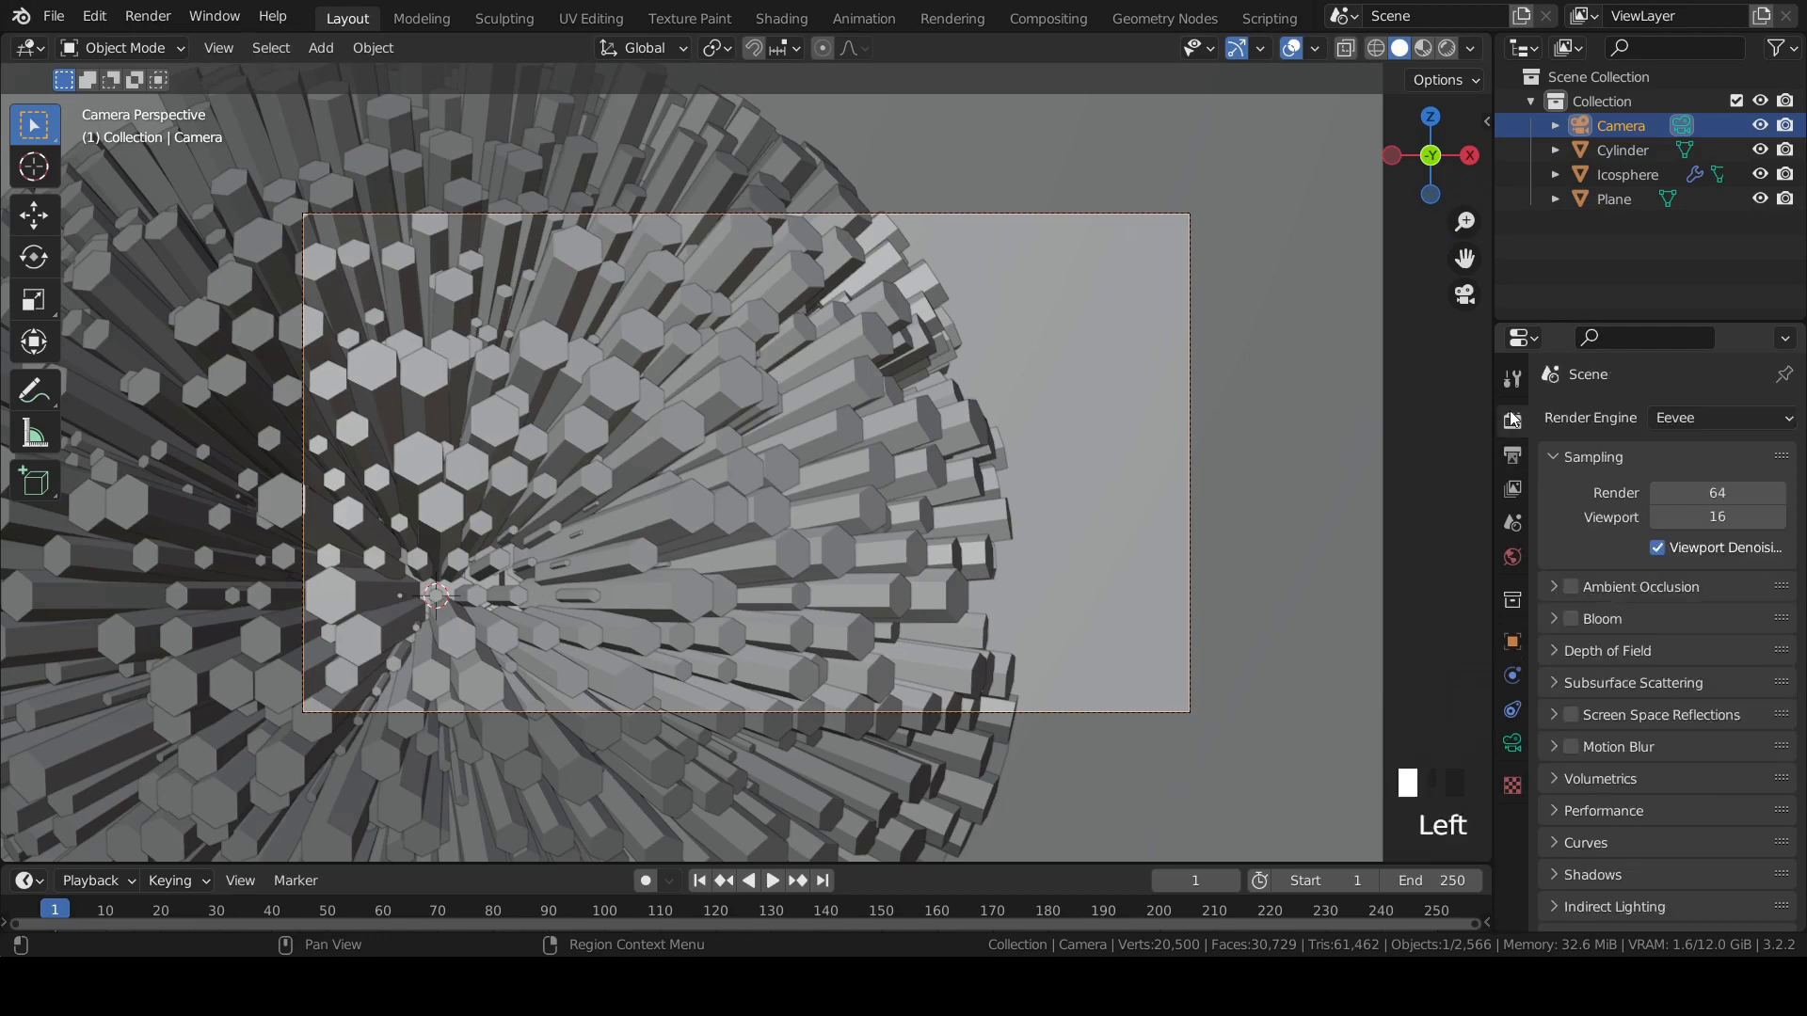
{"action": "left_click_drag", "start_coordinate": [1660, 421], "coordinate": [1671, 503]}
{"action": "left_click", "coordinate": [1683, 478]}
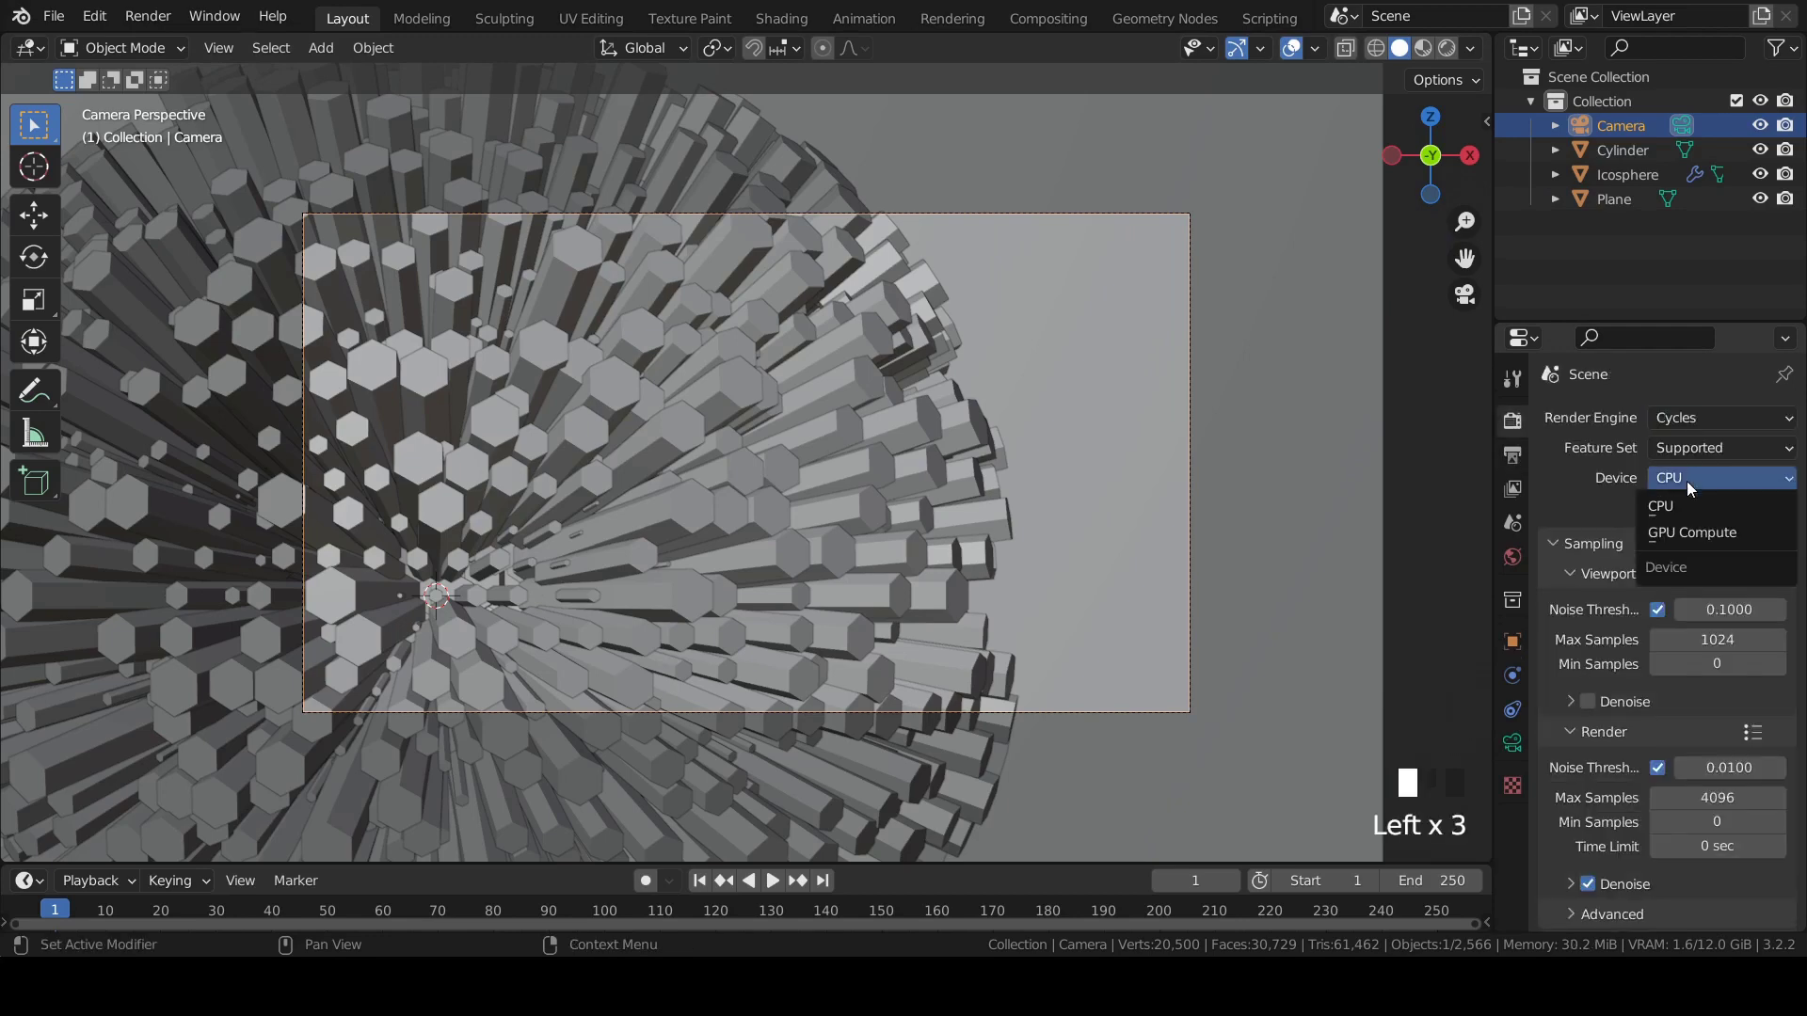
{"action": "left_click", "coordinate": [1692, 533]}
Set the maximum samples to 128 for both the viewport and the final render.
{"action": "left_click", "coordinate": [1719, 612]}
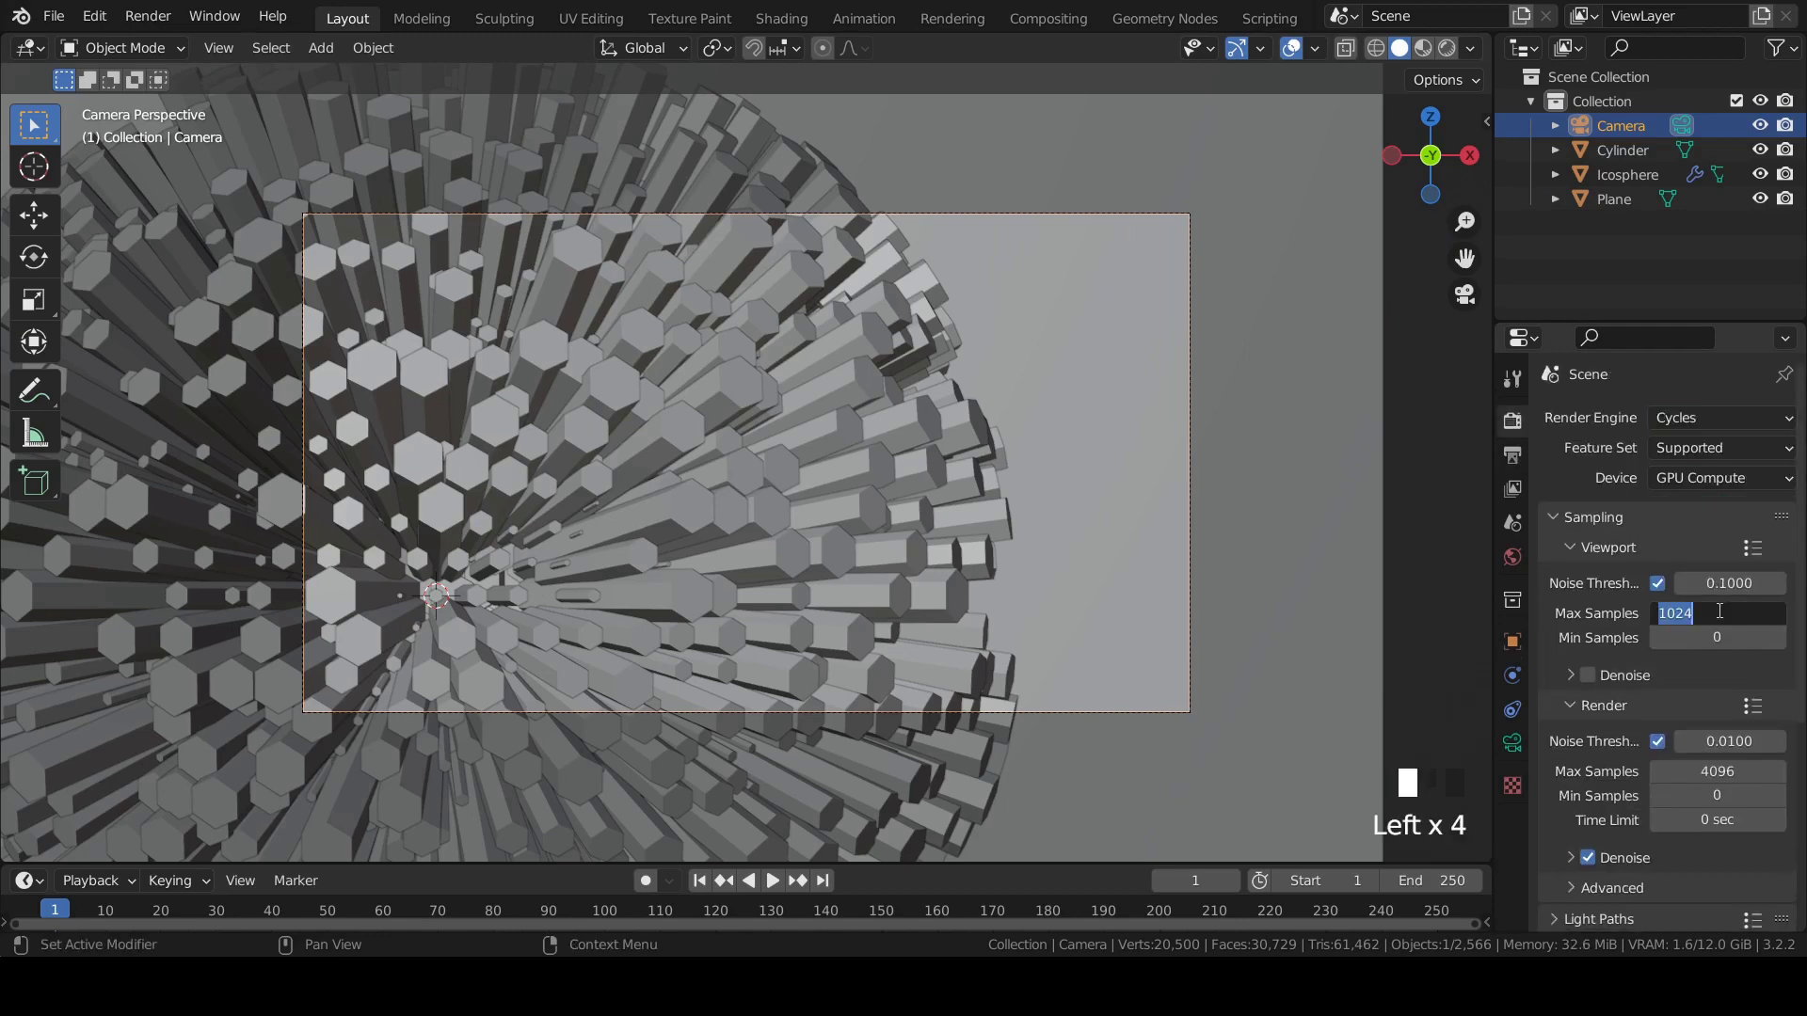
{"action": "key", "text": "Return"}
{"action": "left_click", "coordinate": [1725, 772]}
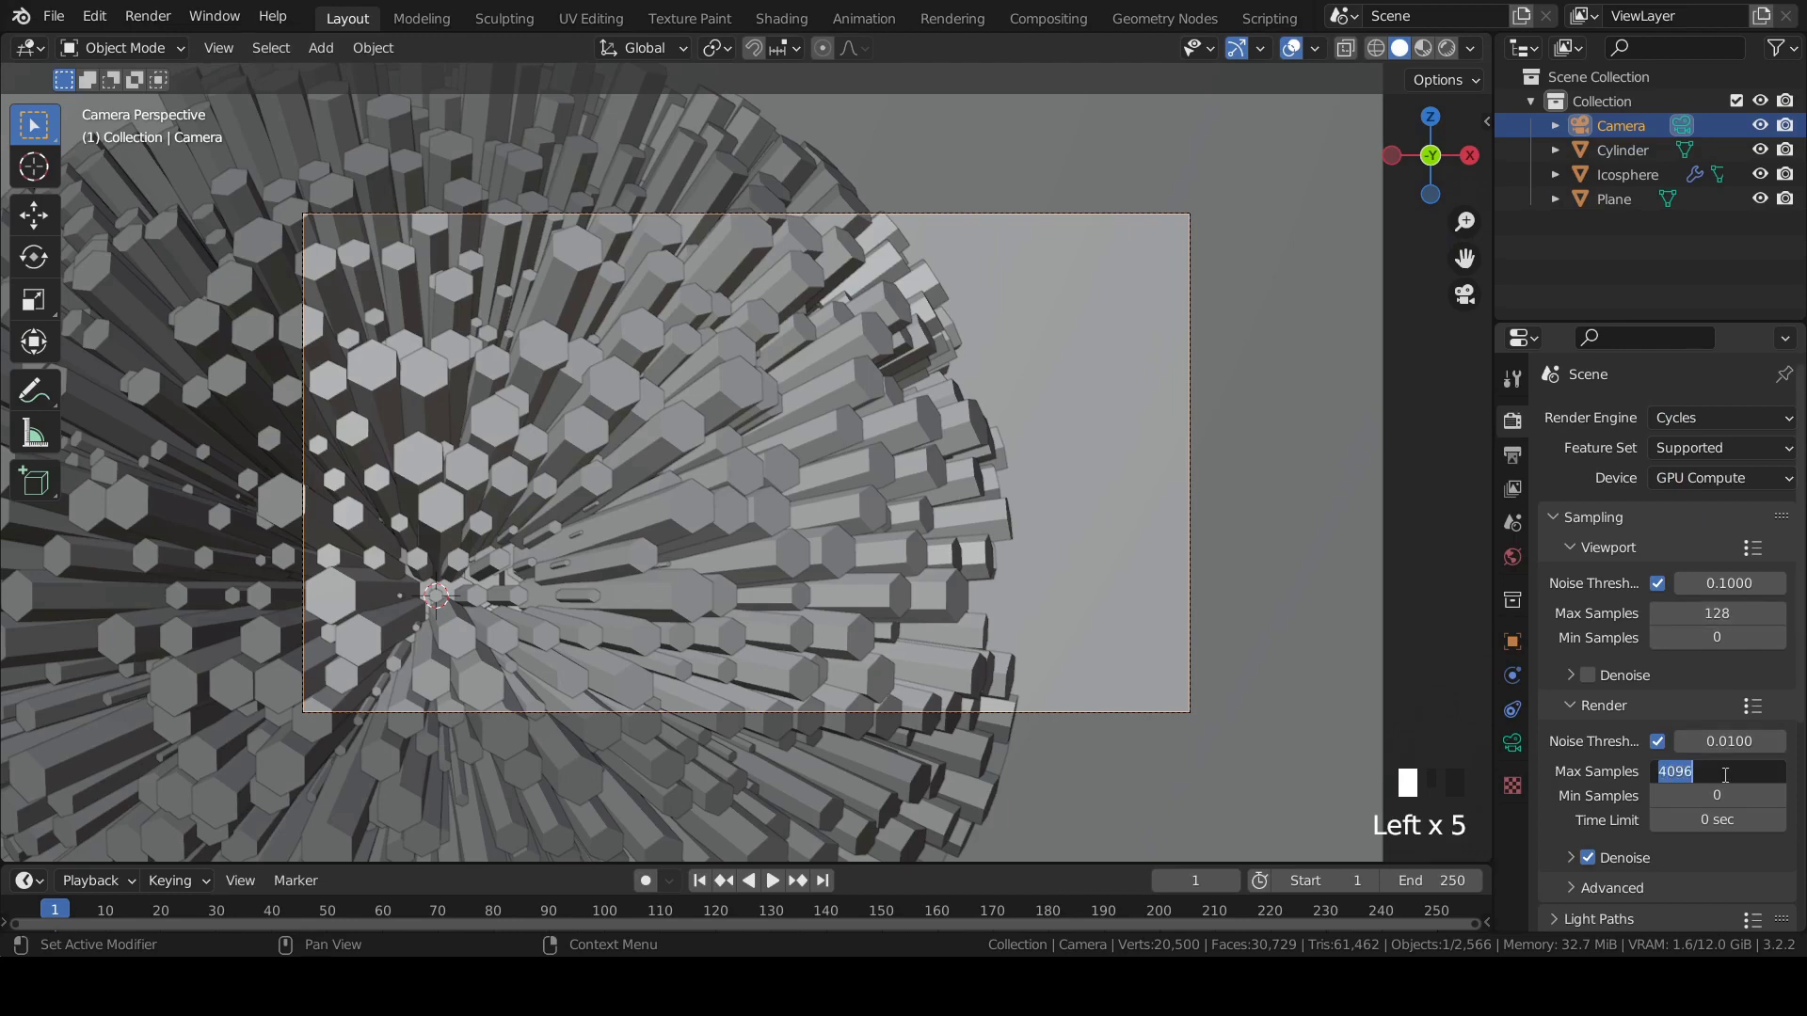
{"action": "scroll", "coordinate": [1720, 749], "scroll_direction": "down", "scroll_amount": 13}
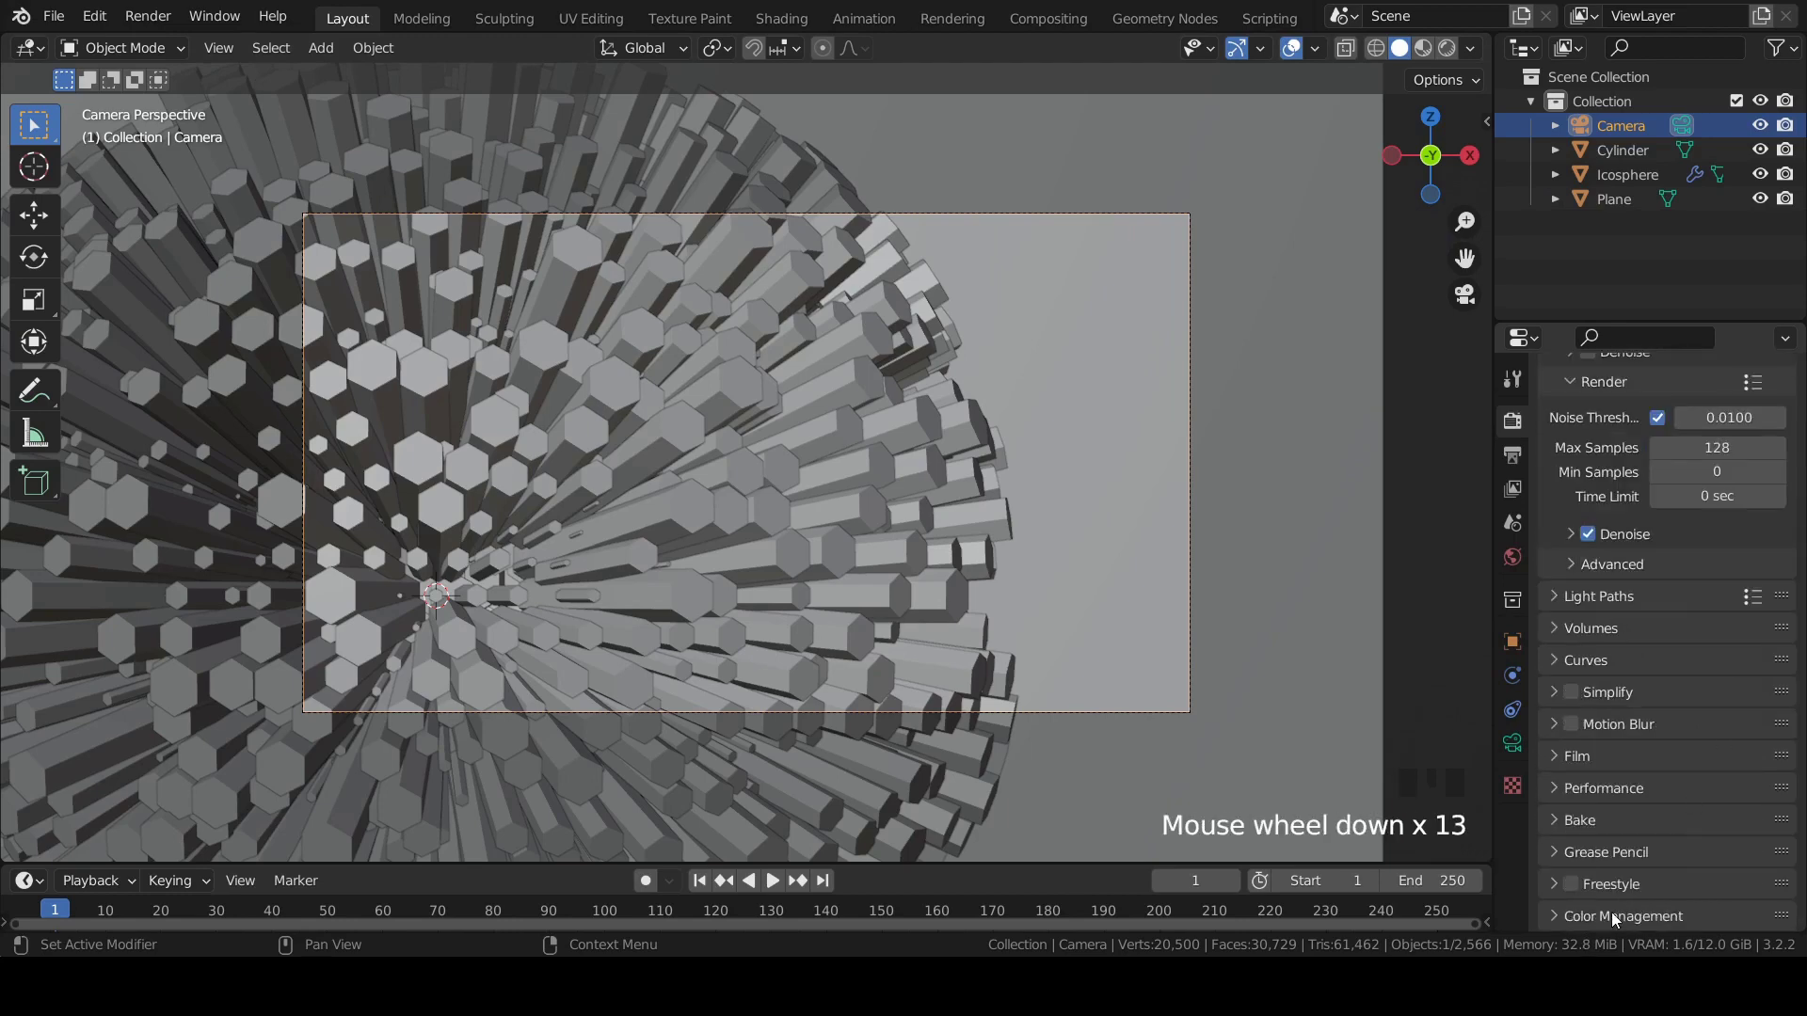
Set the colour management look to Very High Contrast in the render settings.
{"action": "scroll", "coordinate": [1658, 823], "scroll_direction": "down", "scroll_amount": 5}
{"action": "left_click", "coordinate": [1664, 823]}
{"action": "left_click", "coordinate": [1684, 765]}
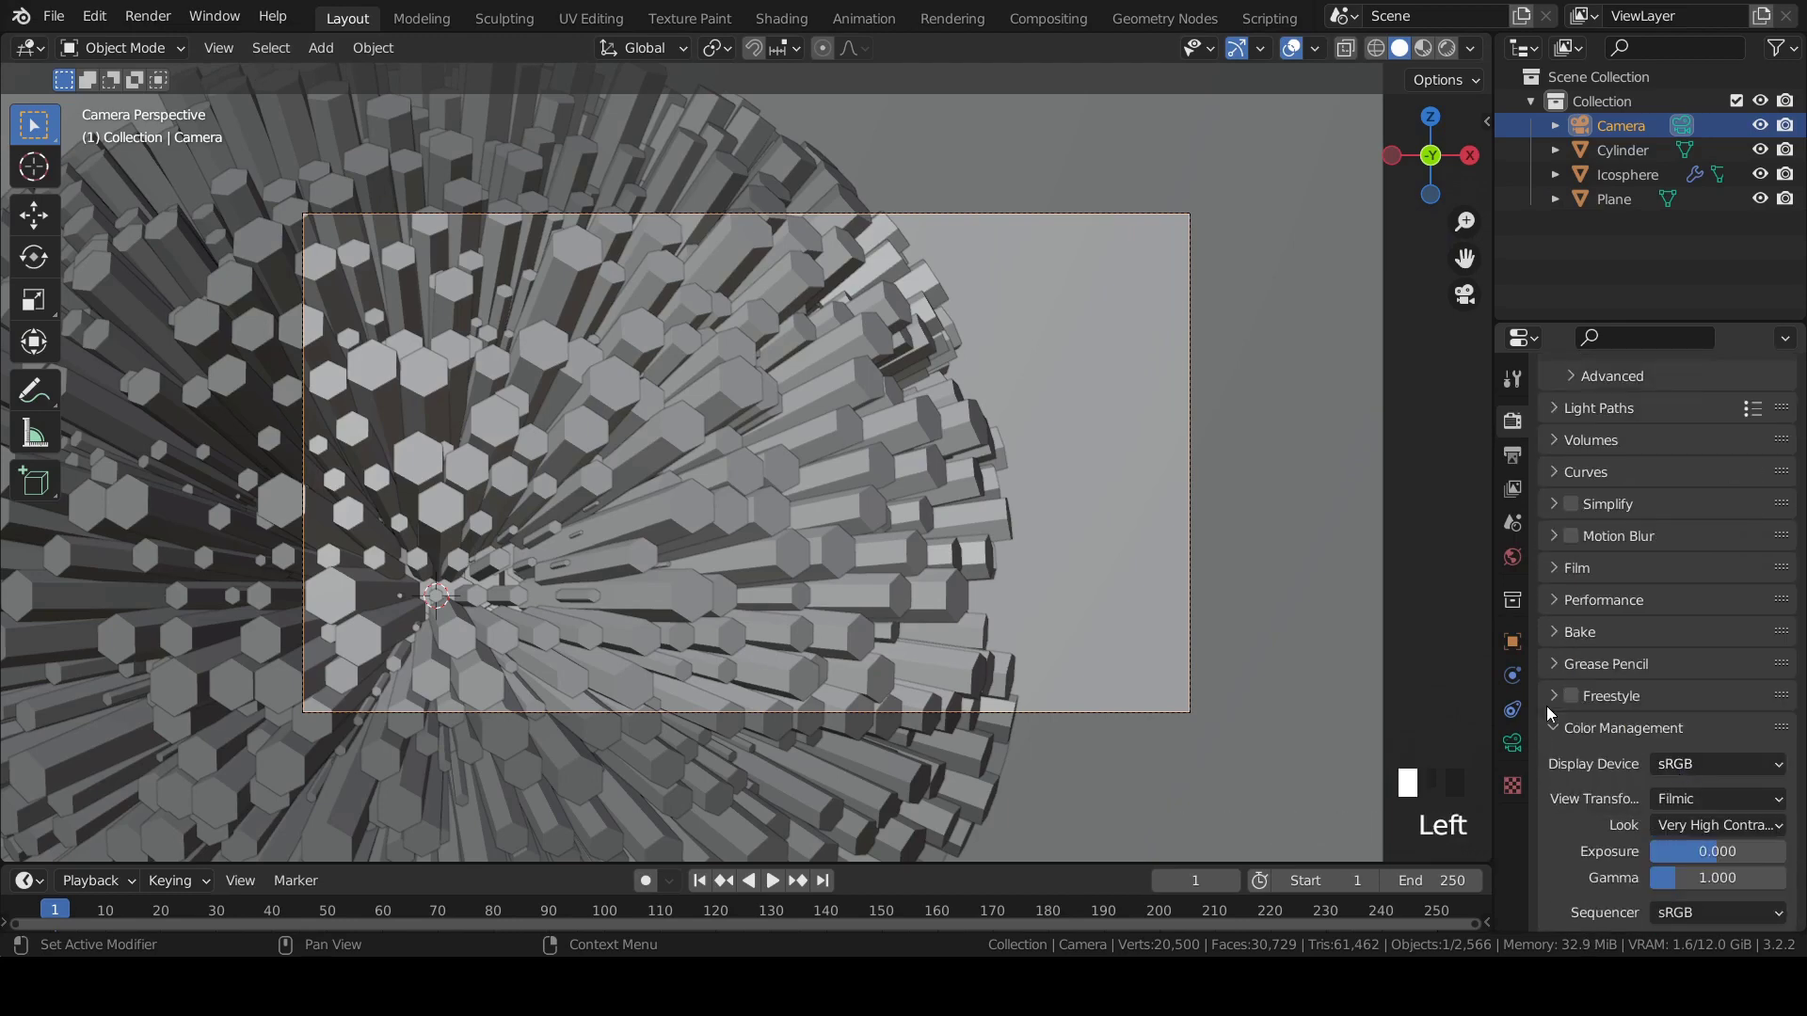
Make the world background colour pure black by lowering its value to 0.
{"action": "left_click", "coordinate": [1512, 557]}
{"action": "left_click", "coordinate": [1703, 570]}
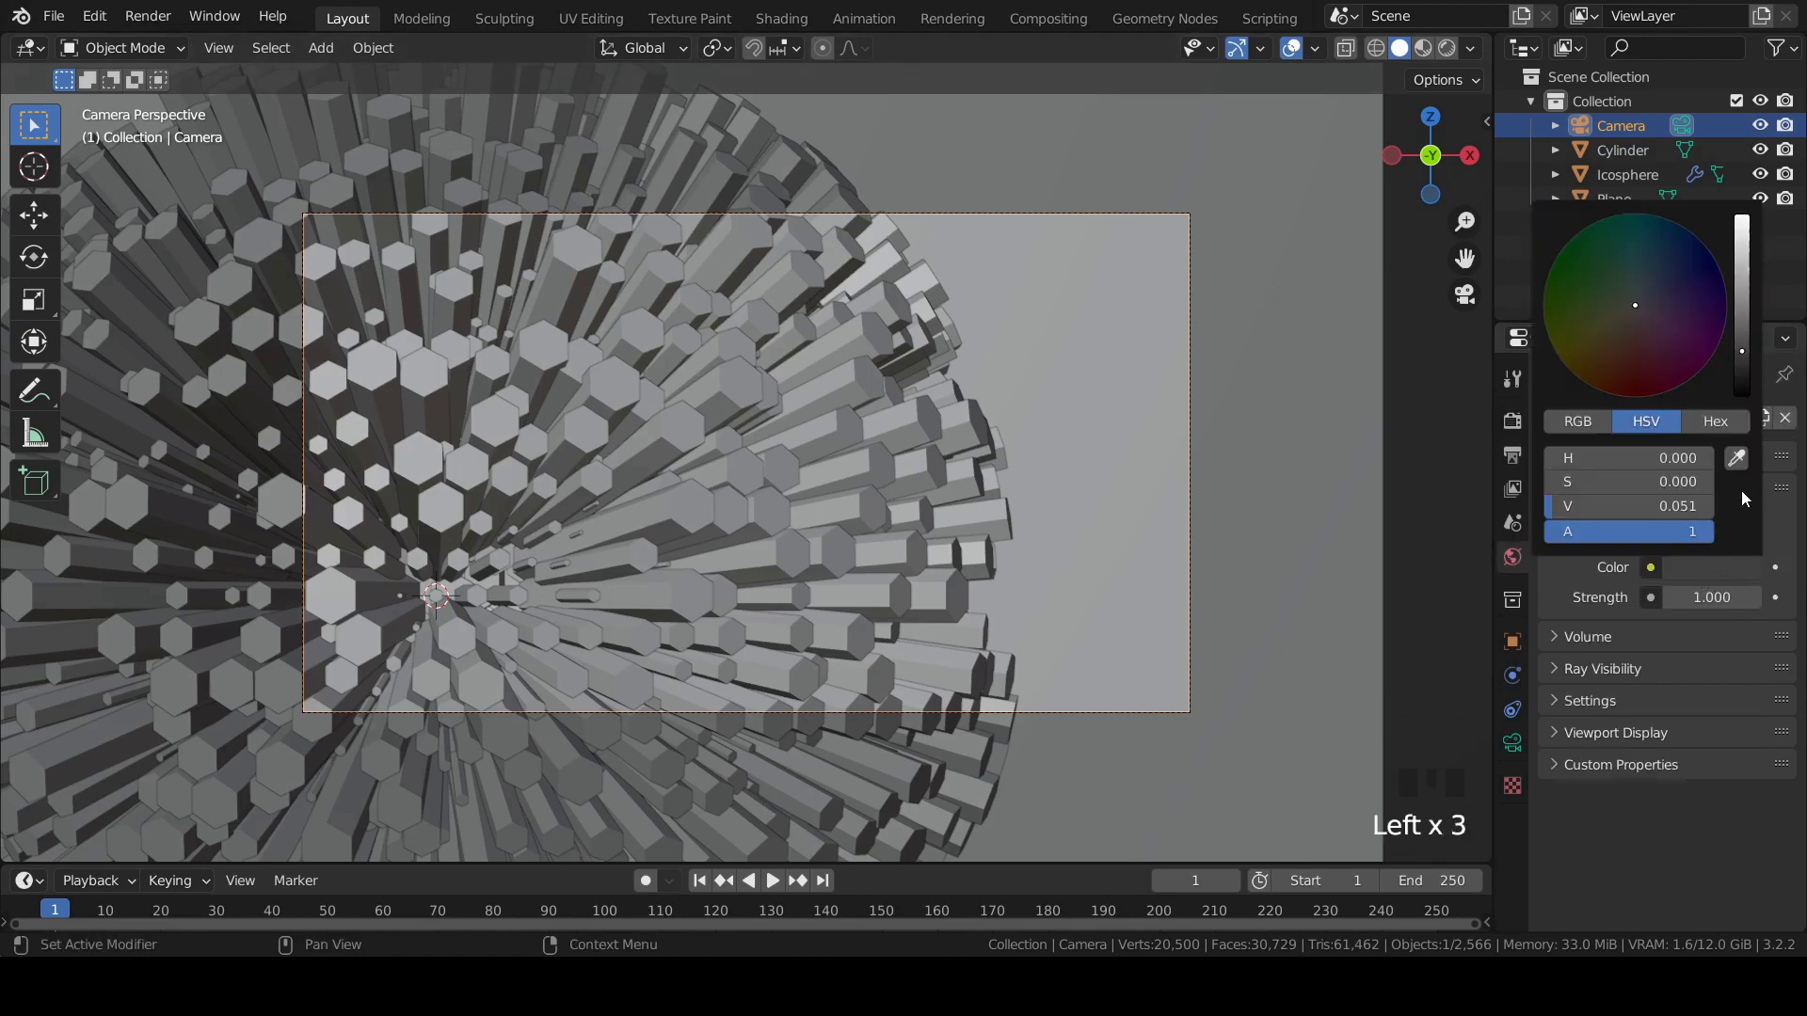
{"action": "left_click_drag", "start_coordinate": [1747, 350], "coordinate": [1744, 395]}
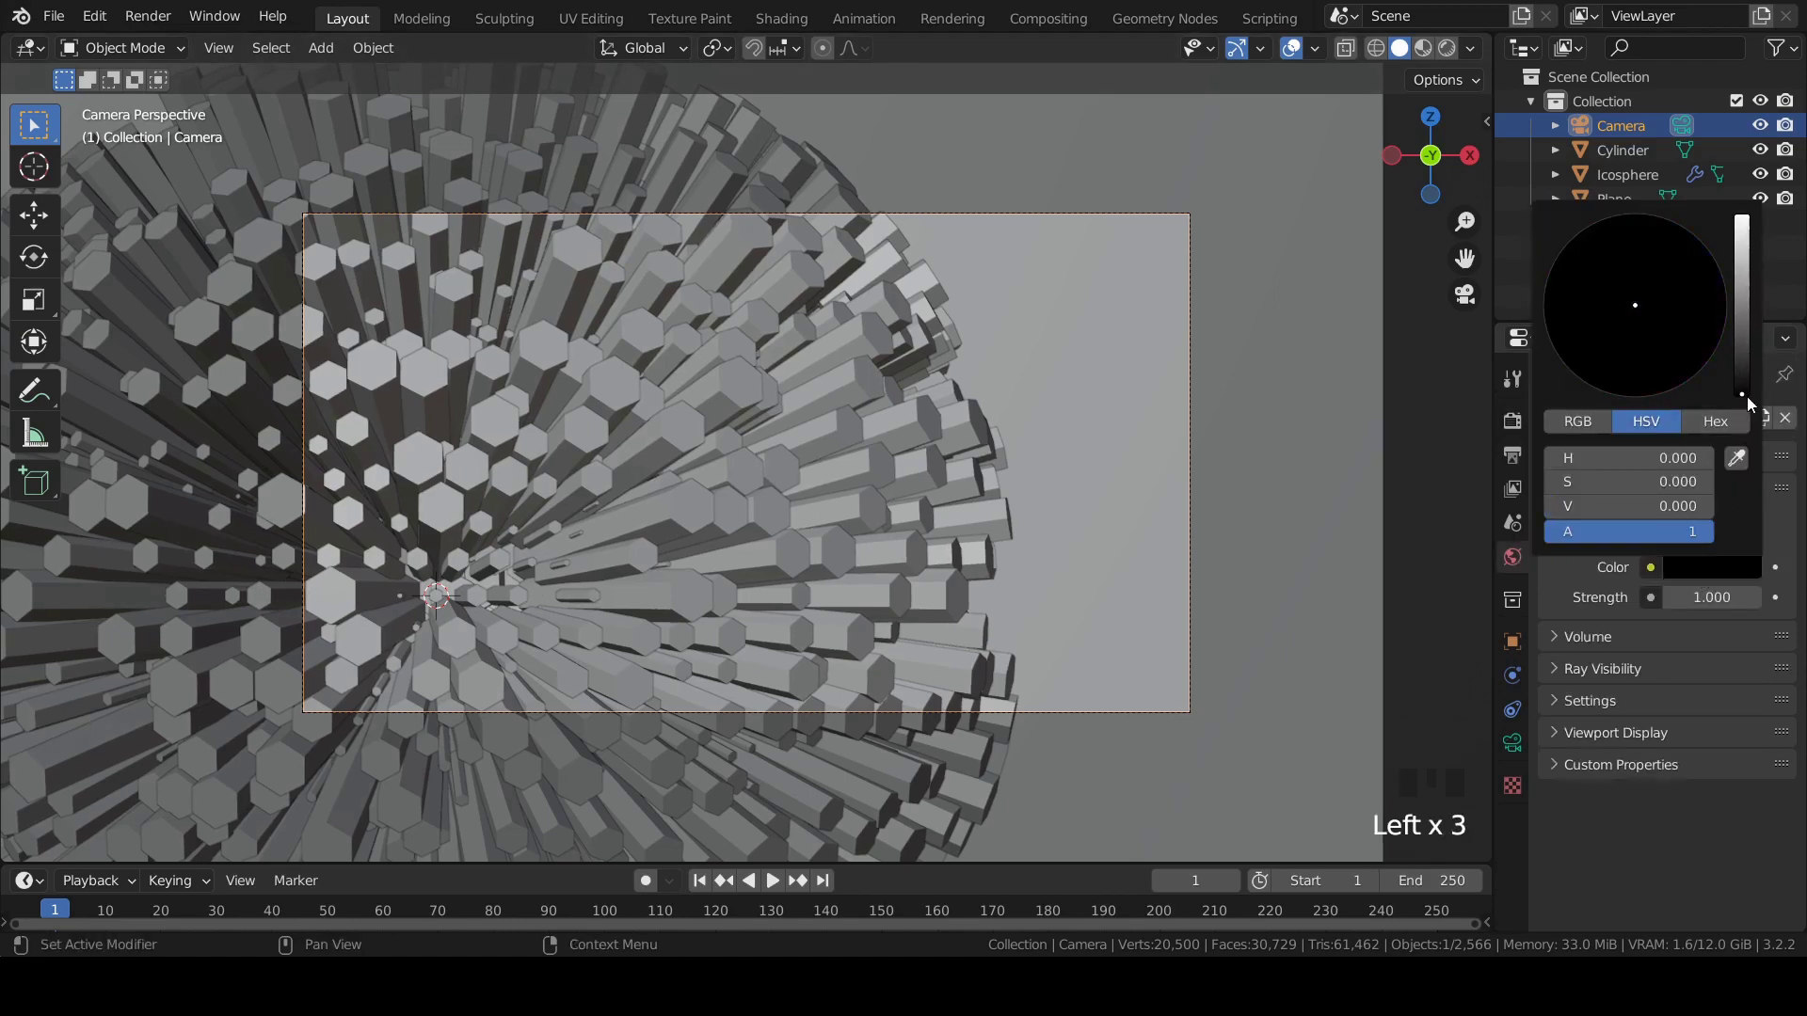
Add an area light and raise it about 2.11 m along Z above the honeycomb sphere.
{"action": "scroll", "coordinate": [516, 169], "scroll_direction": "down", "scroll_amount": 4}
{"action": "key", "text": "shift+a"}
{"action": "mouse_move", "coordinate": [443, 469]}
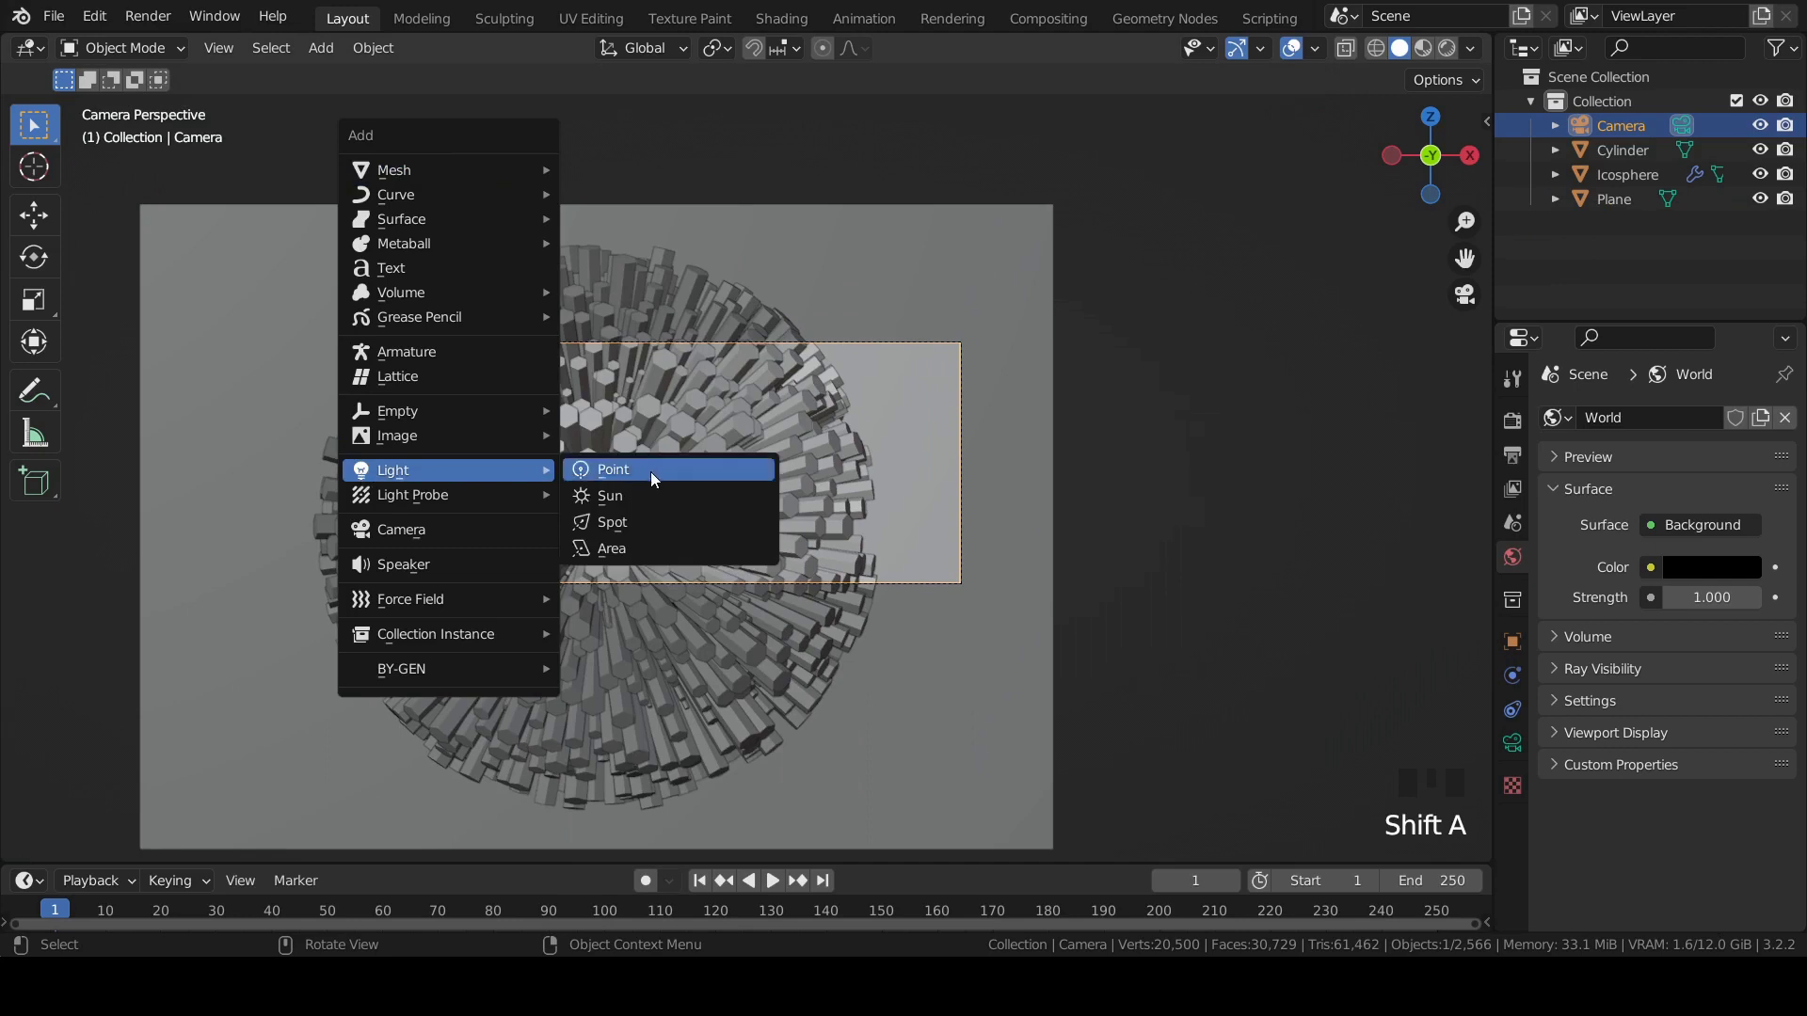
{"action": "left_click", "coordinate": [635, 550]}
{"action": "key", "text": "g"}
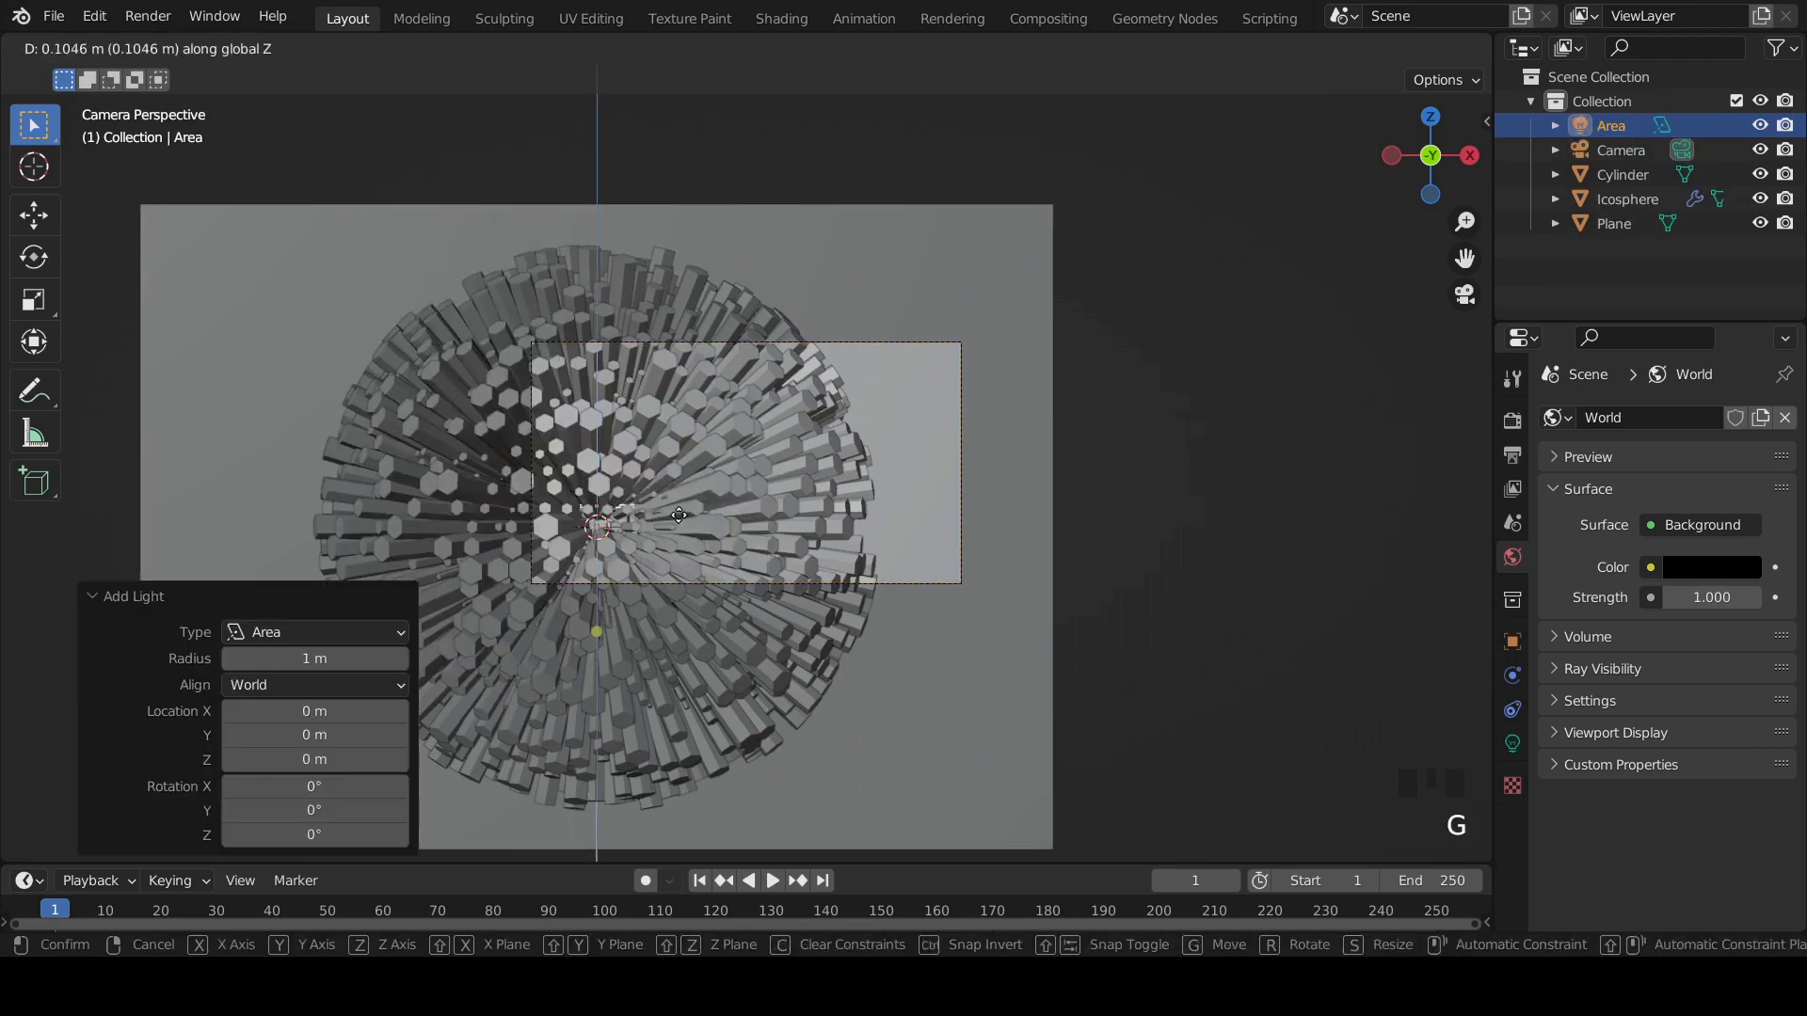
{"action": "left_click", "coordinate": [1486, 625]}
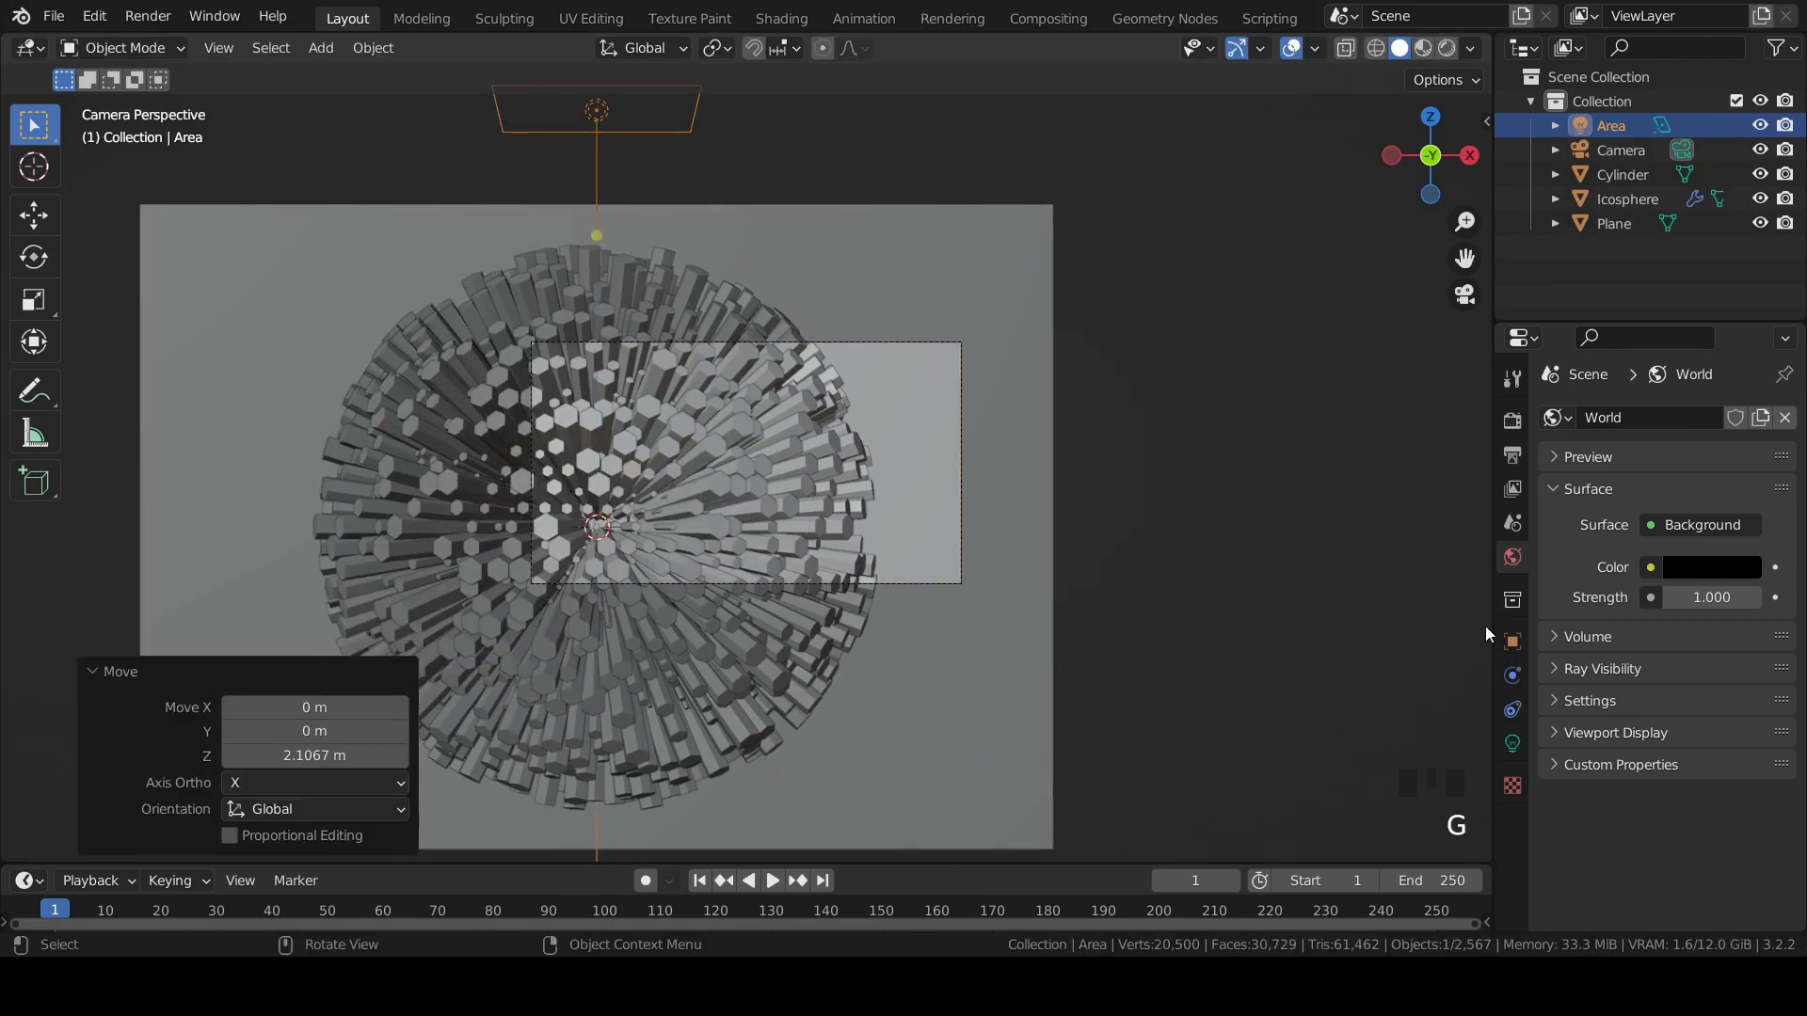
Set the area light's power to 100 W and its size to 0.25 m.
{"action": "left_click", "coordinate": [1512, 744]}
{"action": "double_click", "coordinate": [1696, 582]}
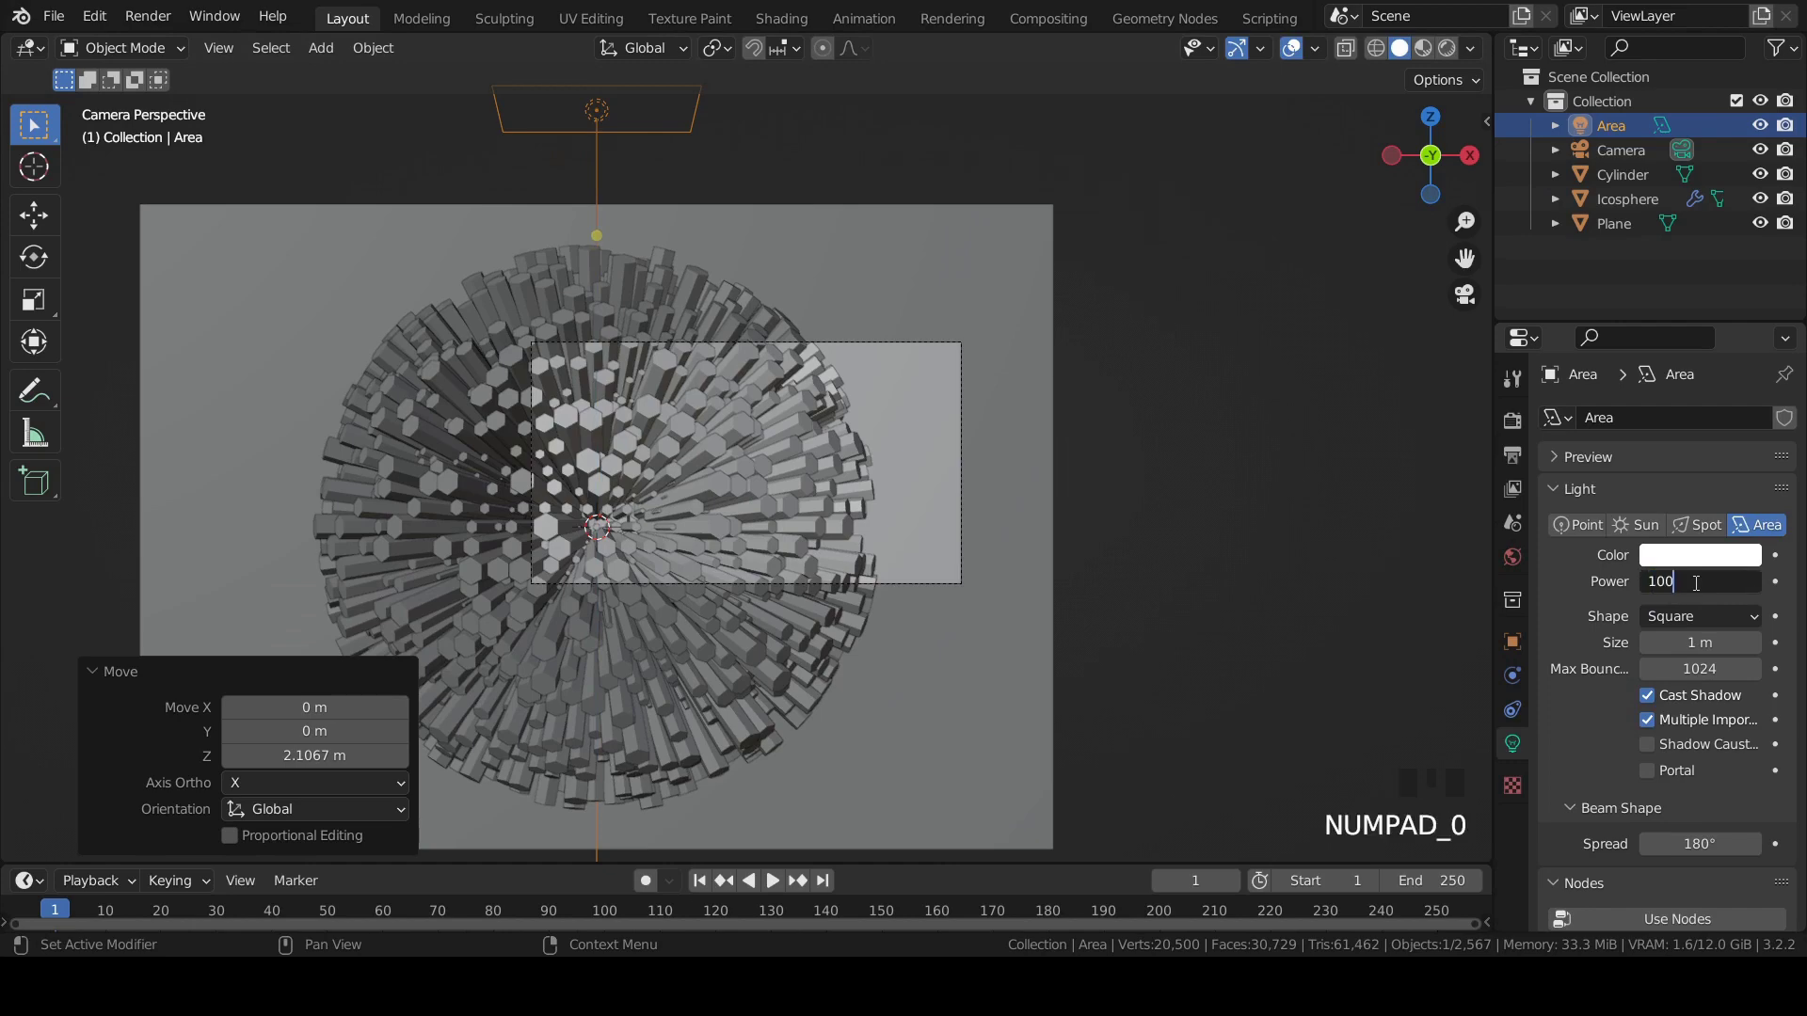
{"action": "left_click", "coordinate": [1699, 642]}
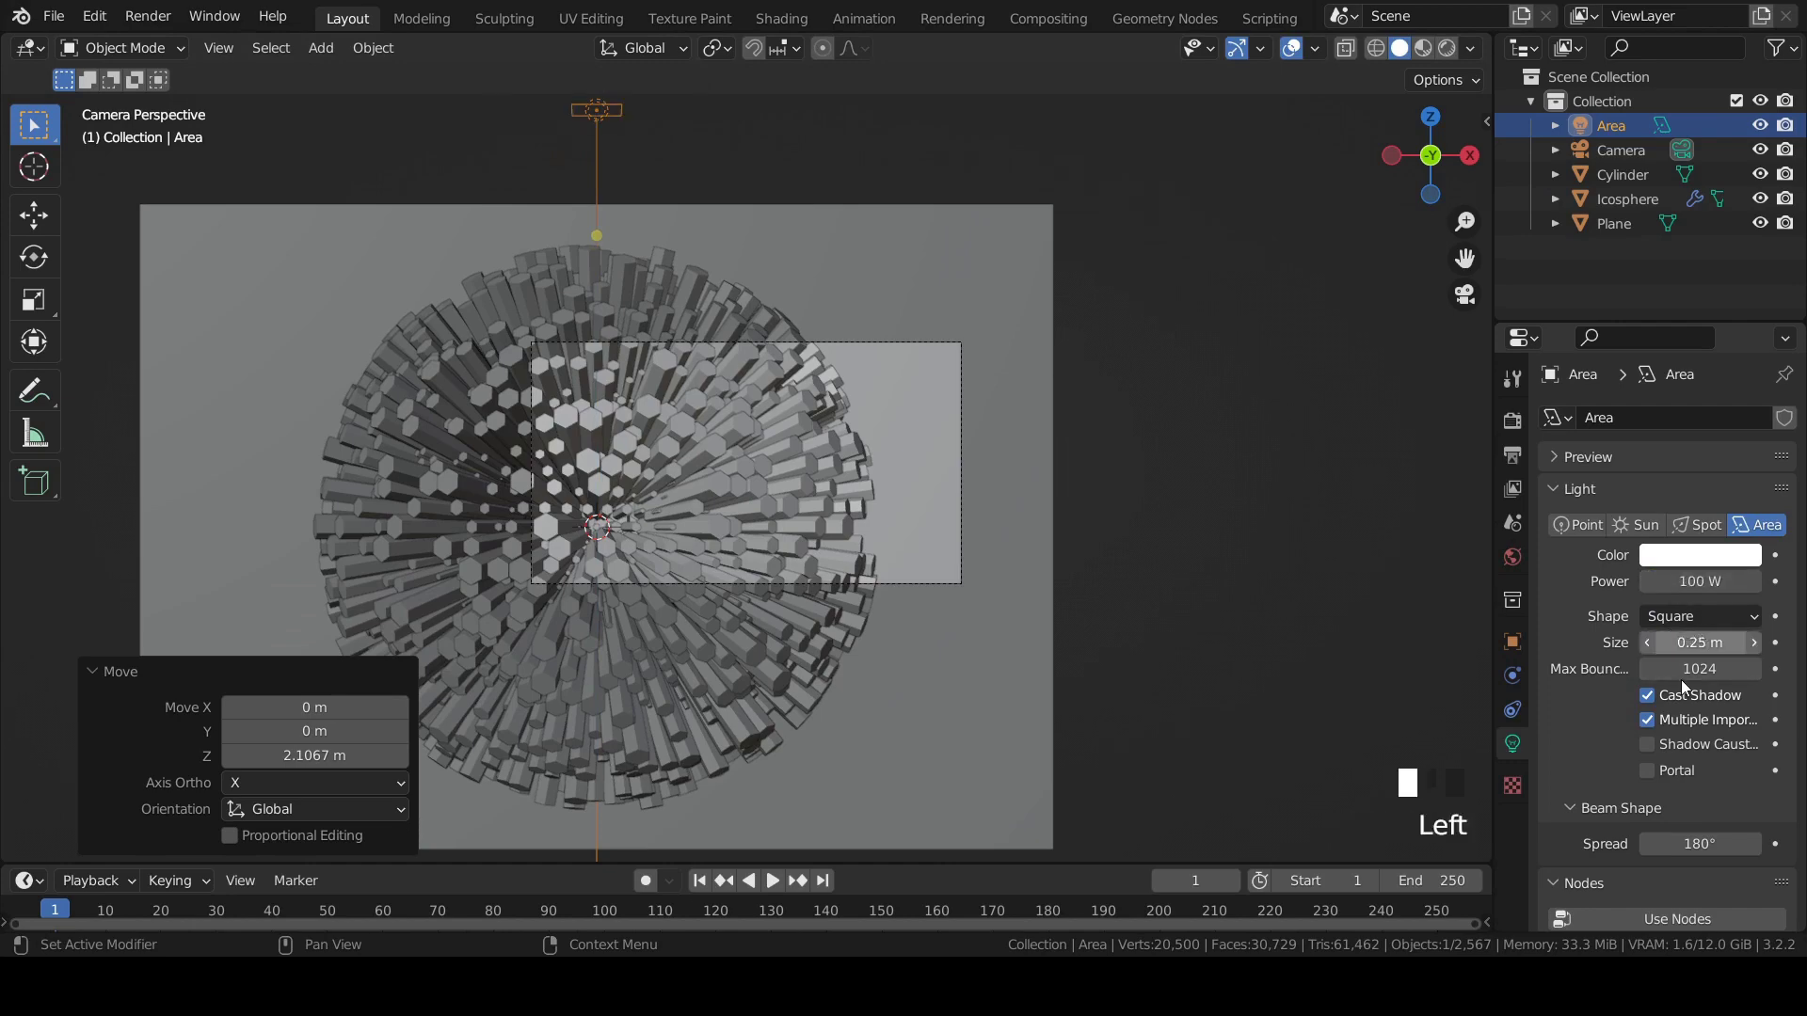
Scale the area light up by a factor of 5 and return to the camera view.
{"action": "middle_click_drag", "start_coordinate": [750, 210], "coordinate": [603, 326]}
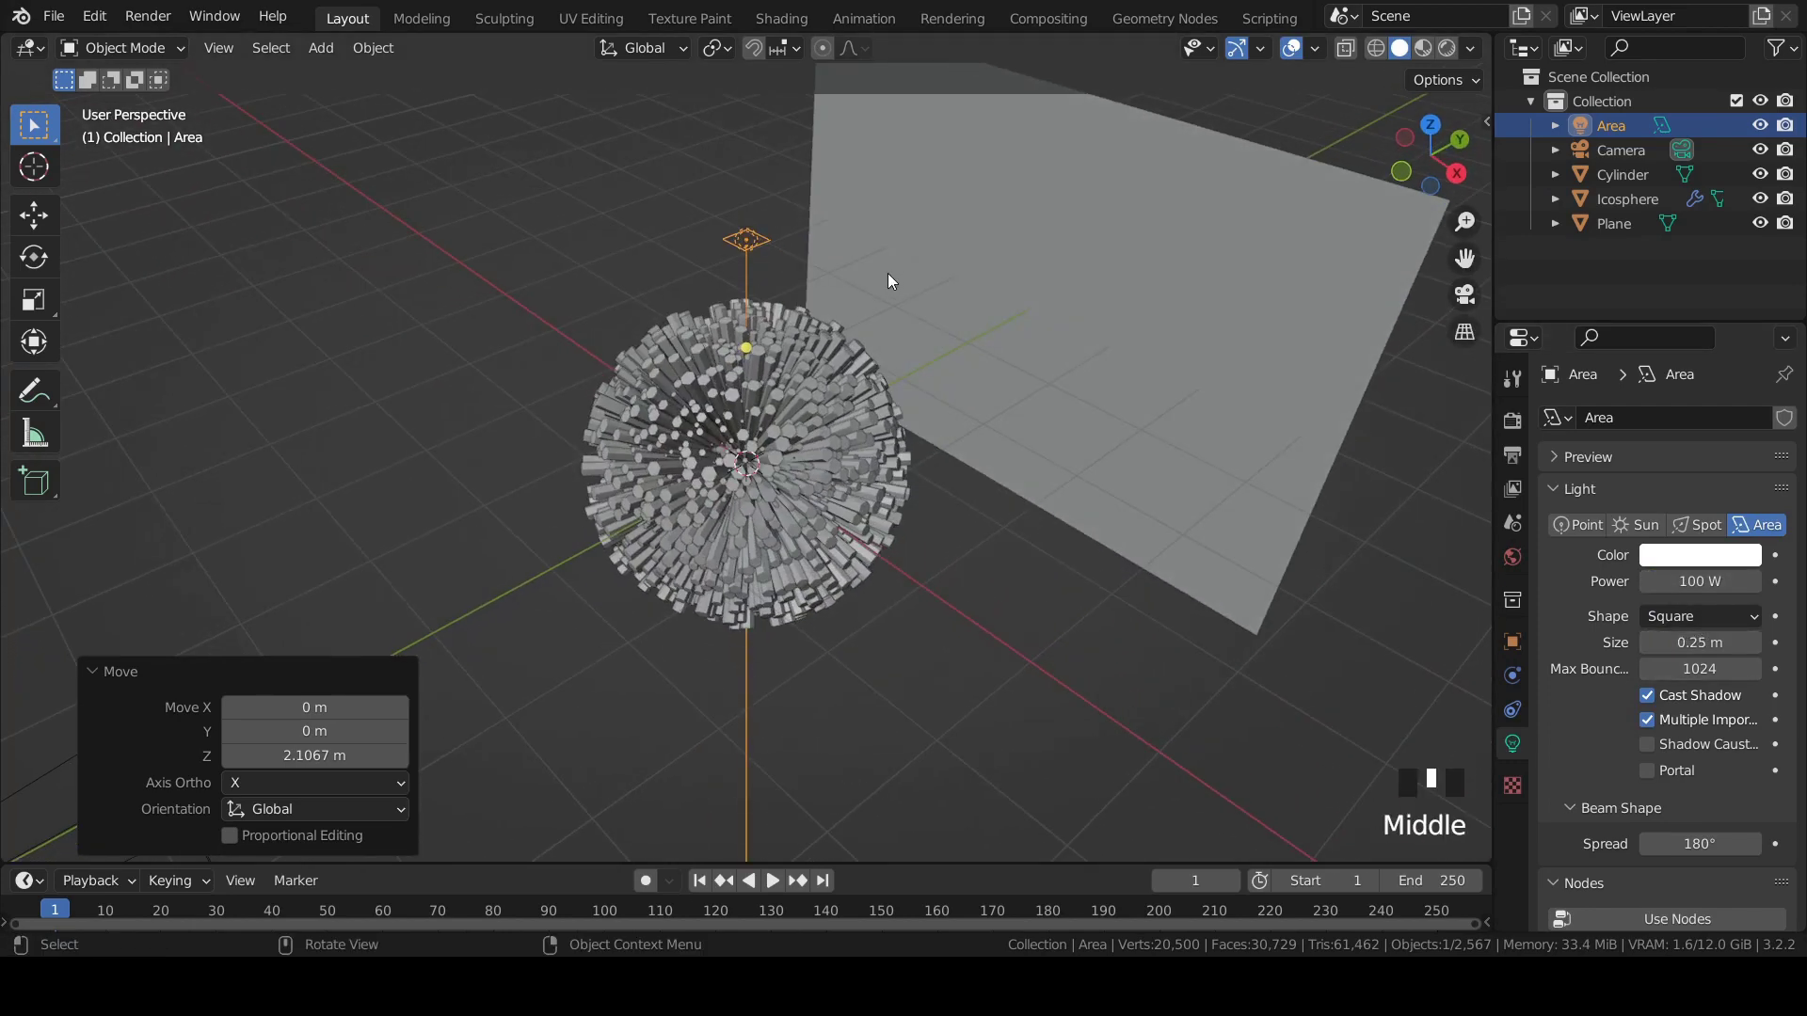
{"action": "key", "text": "s"}
{"action": "key", "text": "5"}
{"action": "key", "text": "Return"}
{"action": "key", "text": "KP_0"}
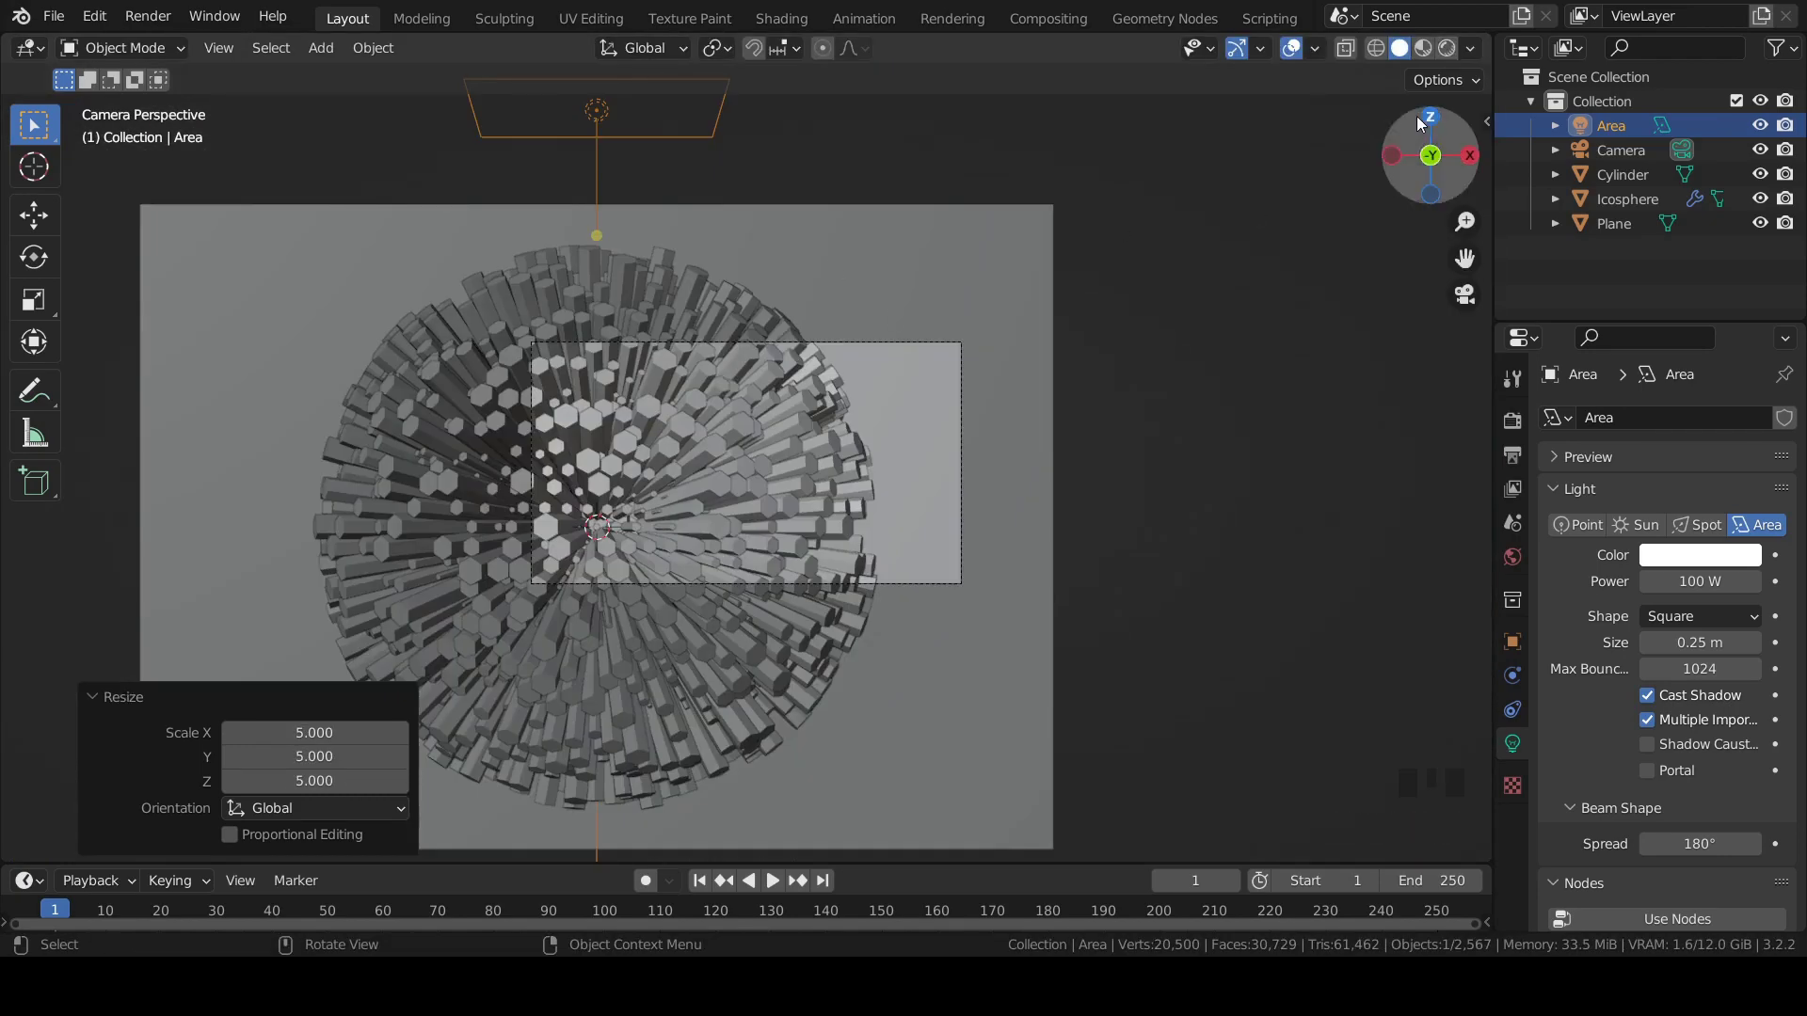
Switch the viewport to rendered shading and shift the area light about 1.58 m along X.
{"action": "left_click", "coordinate": [1447, 48]}
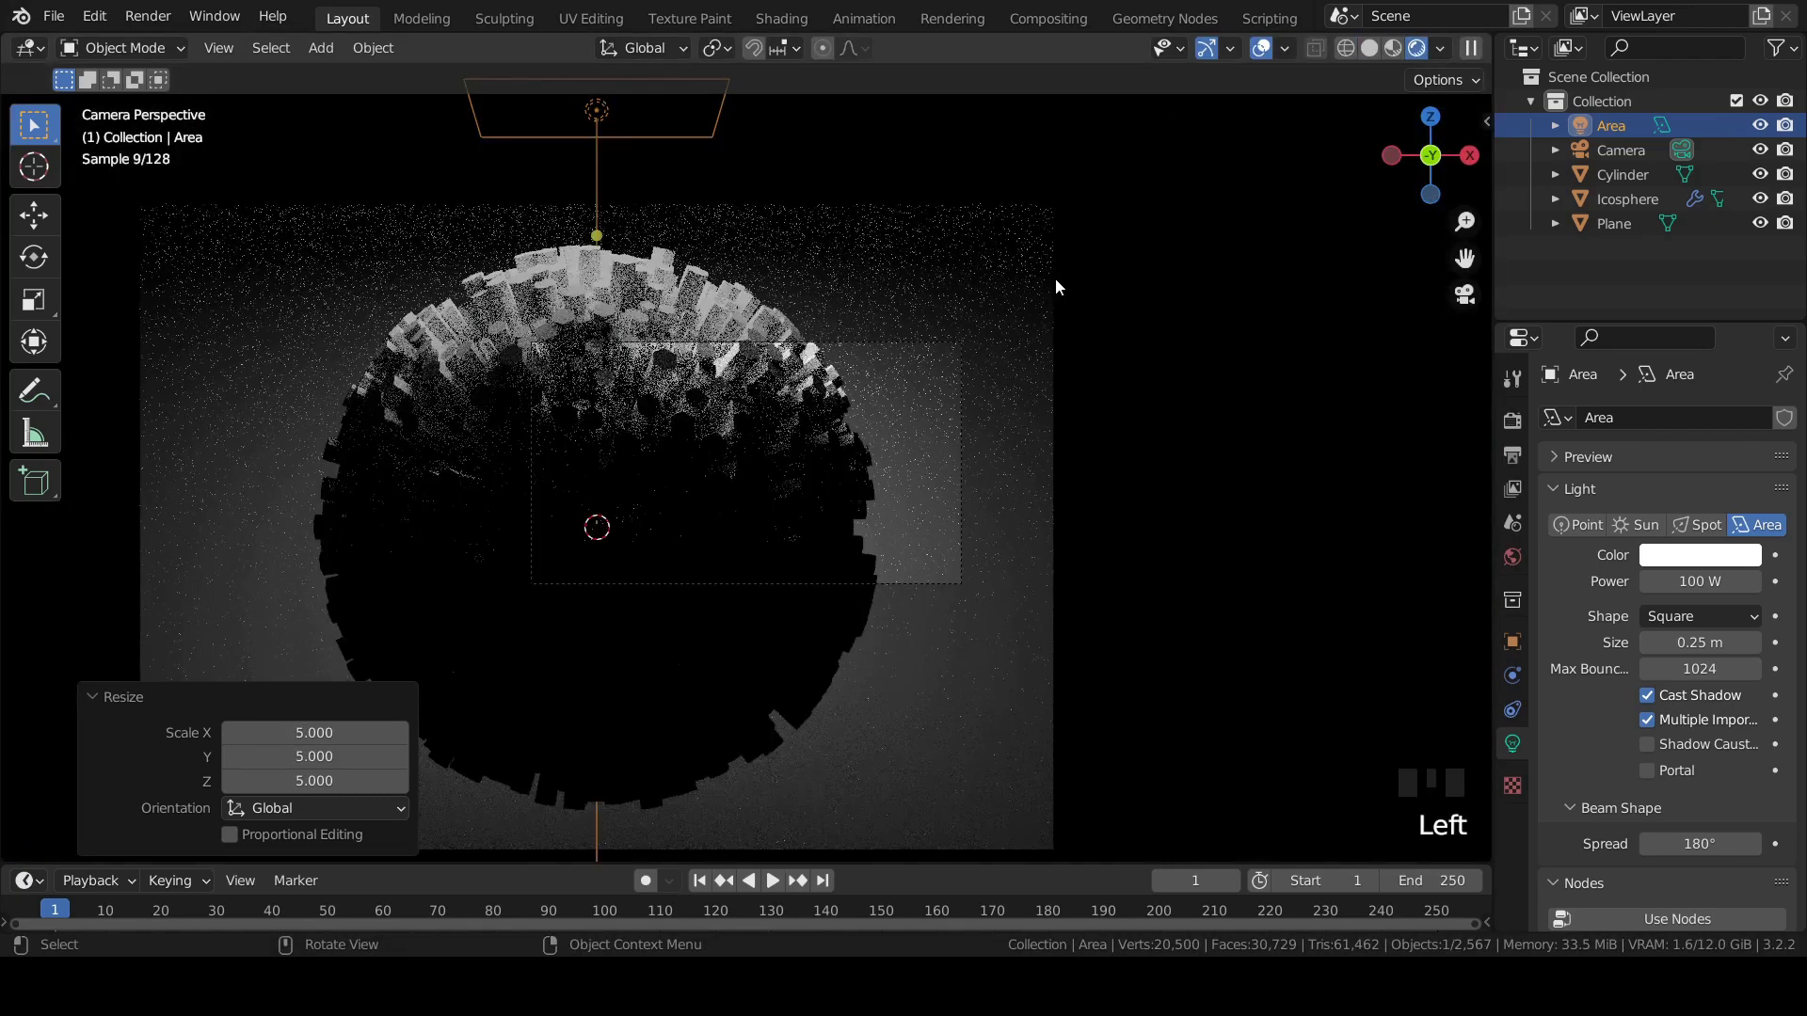
{"action": "key", "text": "g"}
{"action": "key", "text": "y"}
{"action": "left_click", "coordinate": [732, 346]}
{"action": "key", "text": "g"}
{"action": "key", "text": "x"}
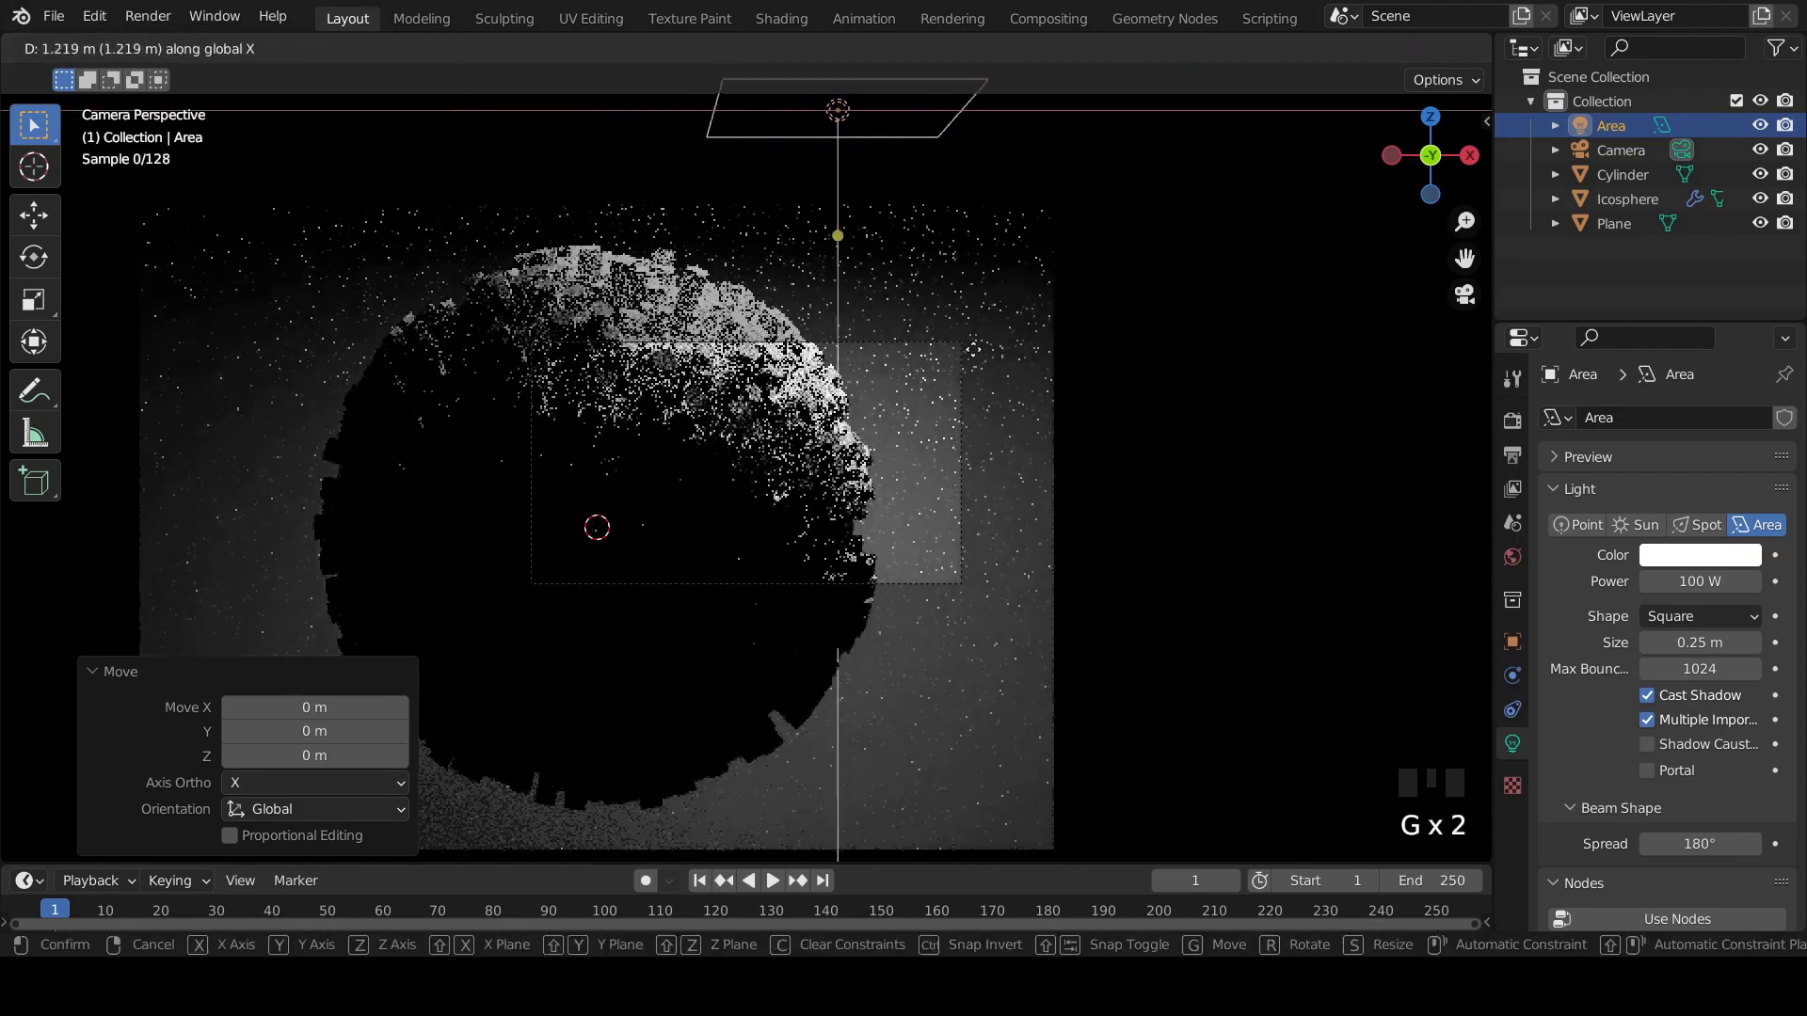
{"action": "left_click", "coordinate": [1067, 330]}
Raise the area light along Z by about 1.32 m and again by about 0.55 m.
{"action": "middle_click_drag", "start_coordinate": [1067, 330], "coordinate": [911, 411]}
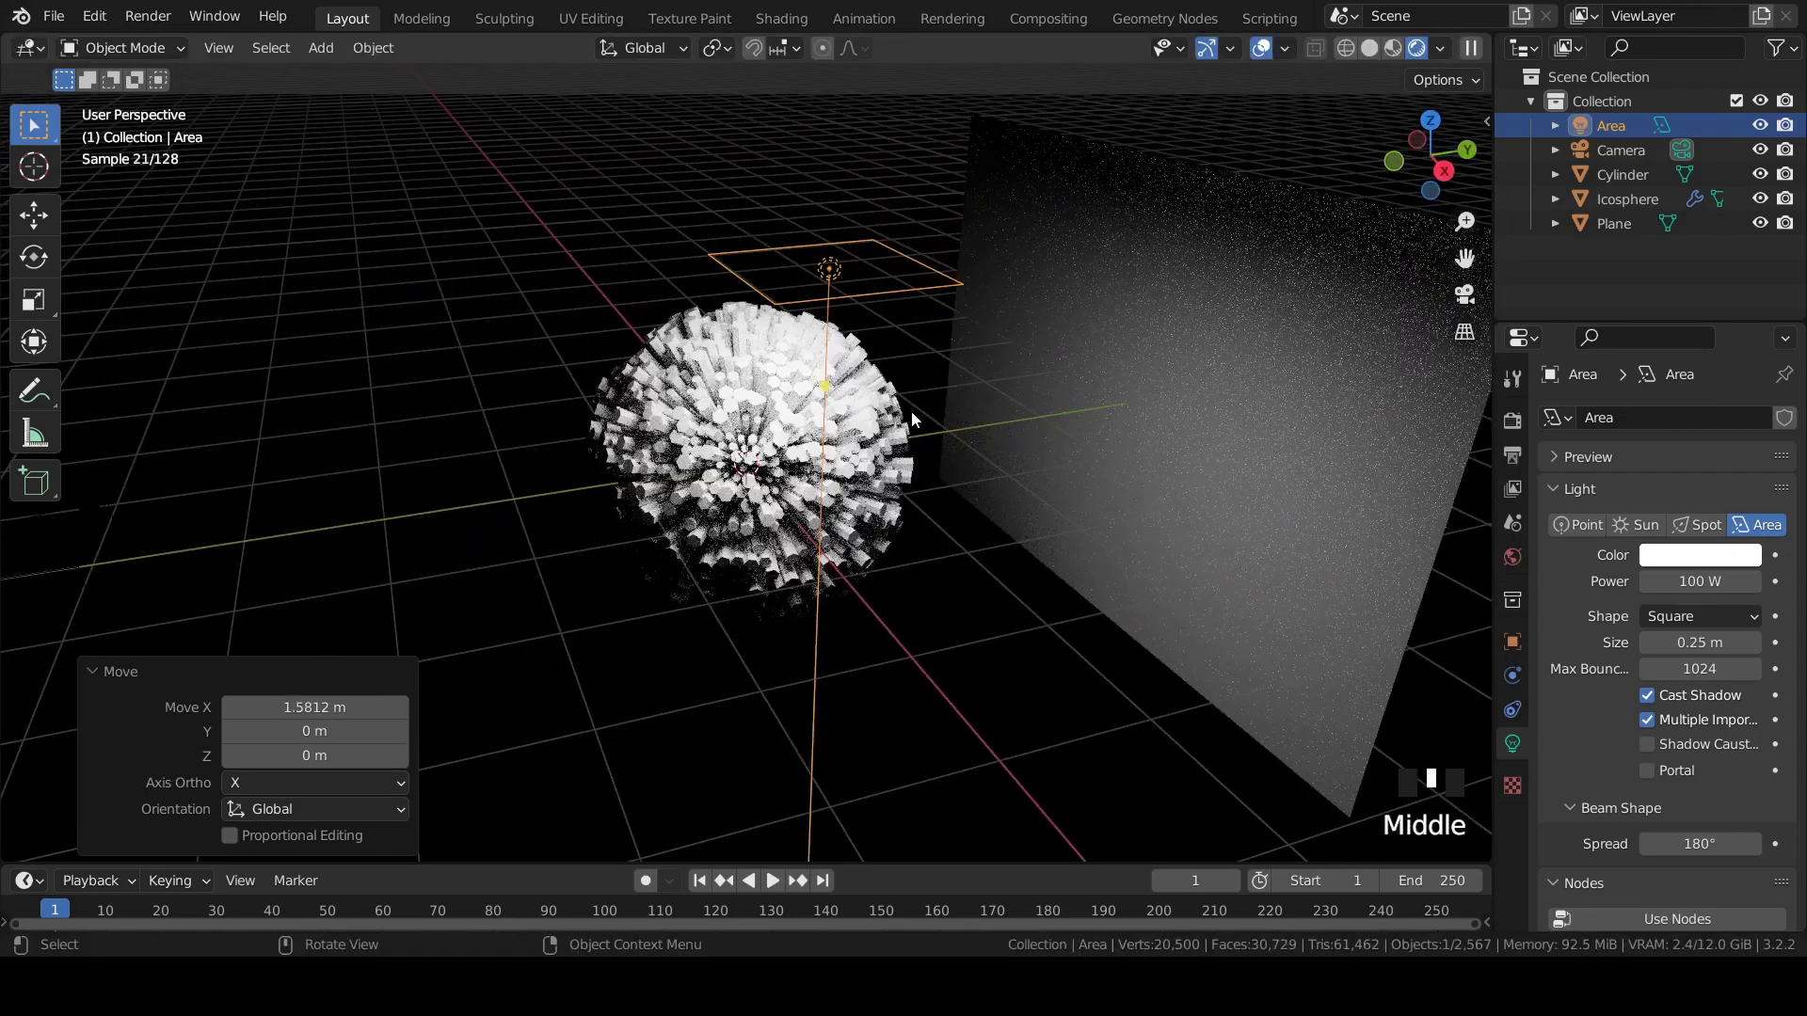
{"action": "key", "text": "g"}
{"action": "key", "text": "z"}
{"action": "left_click", "coordinate": [924, 194]}
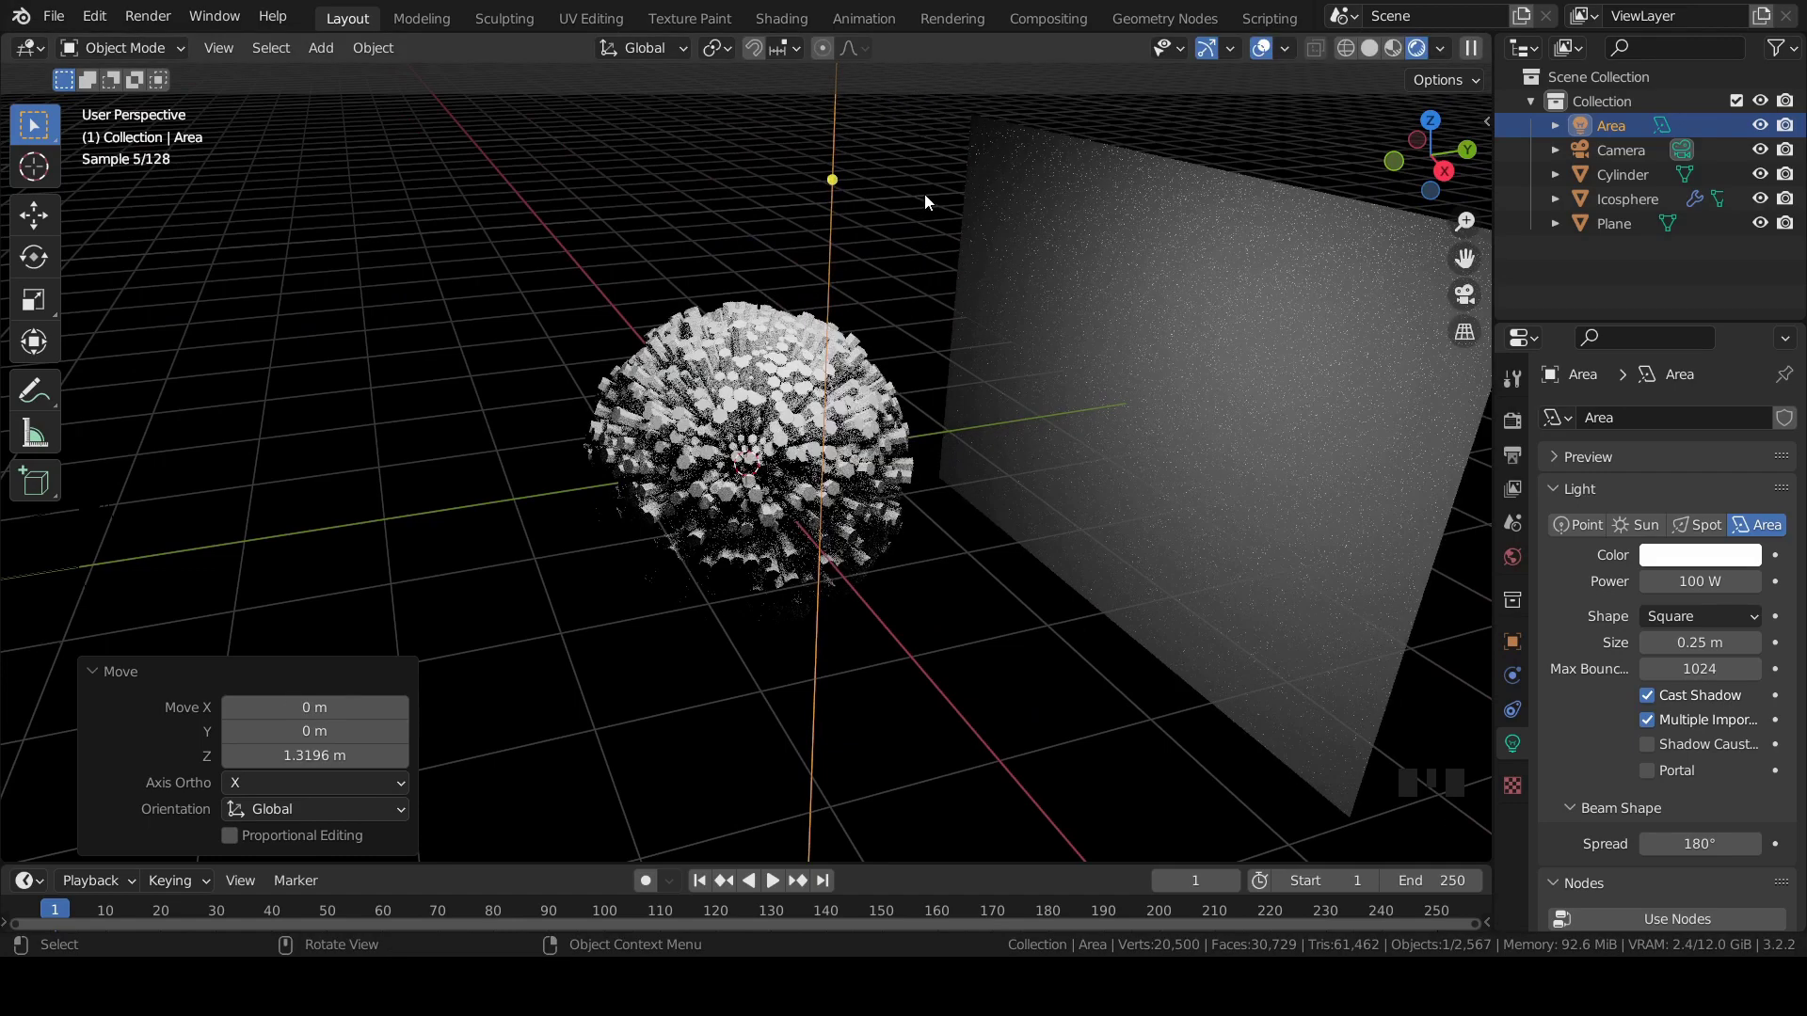
{"action": "key", "text": "KP_0"}
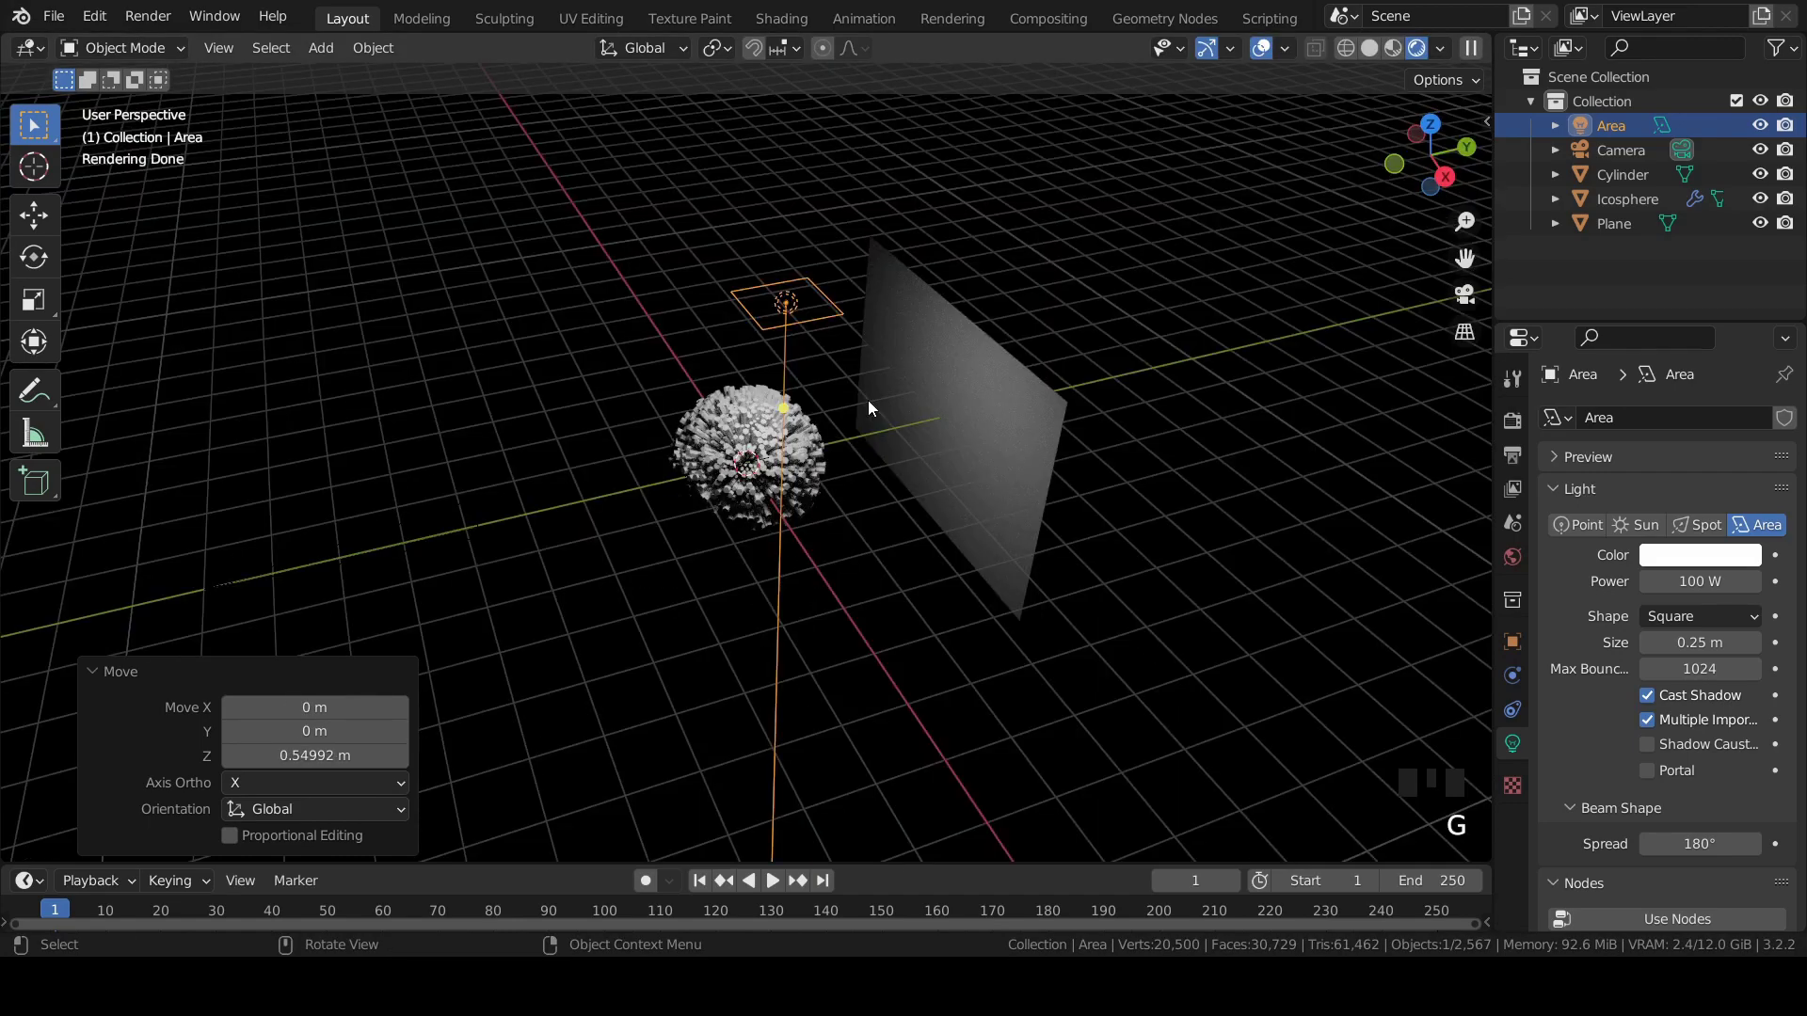
Duplicate the area light, move the copy about -3.76 m along Y, and return to the camera view.
{"action": "key", "text": "shift+d"}
{"action": "left_click", "coordinate": [868, 399]}
{"action": "key", "text": "g"}
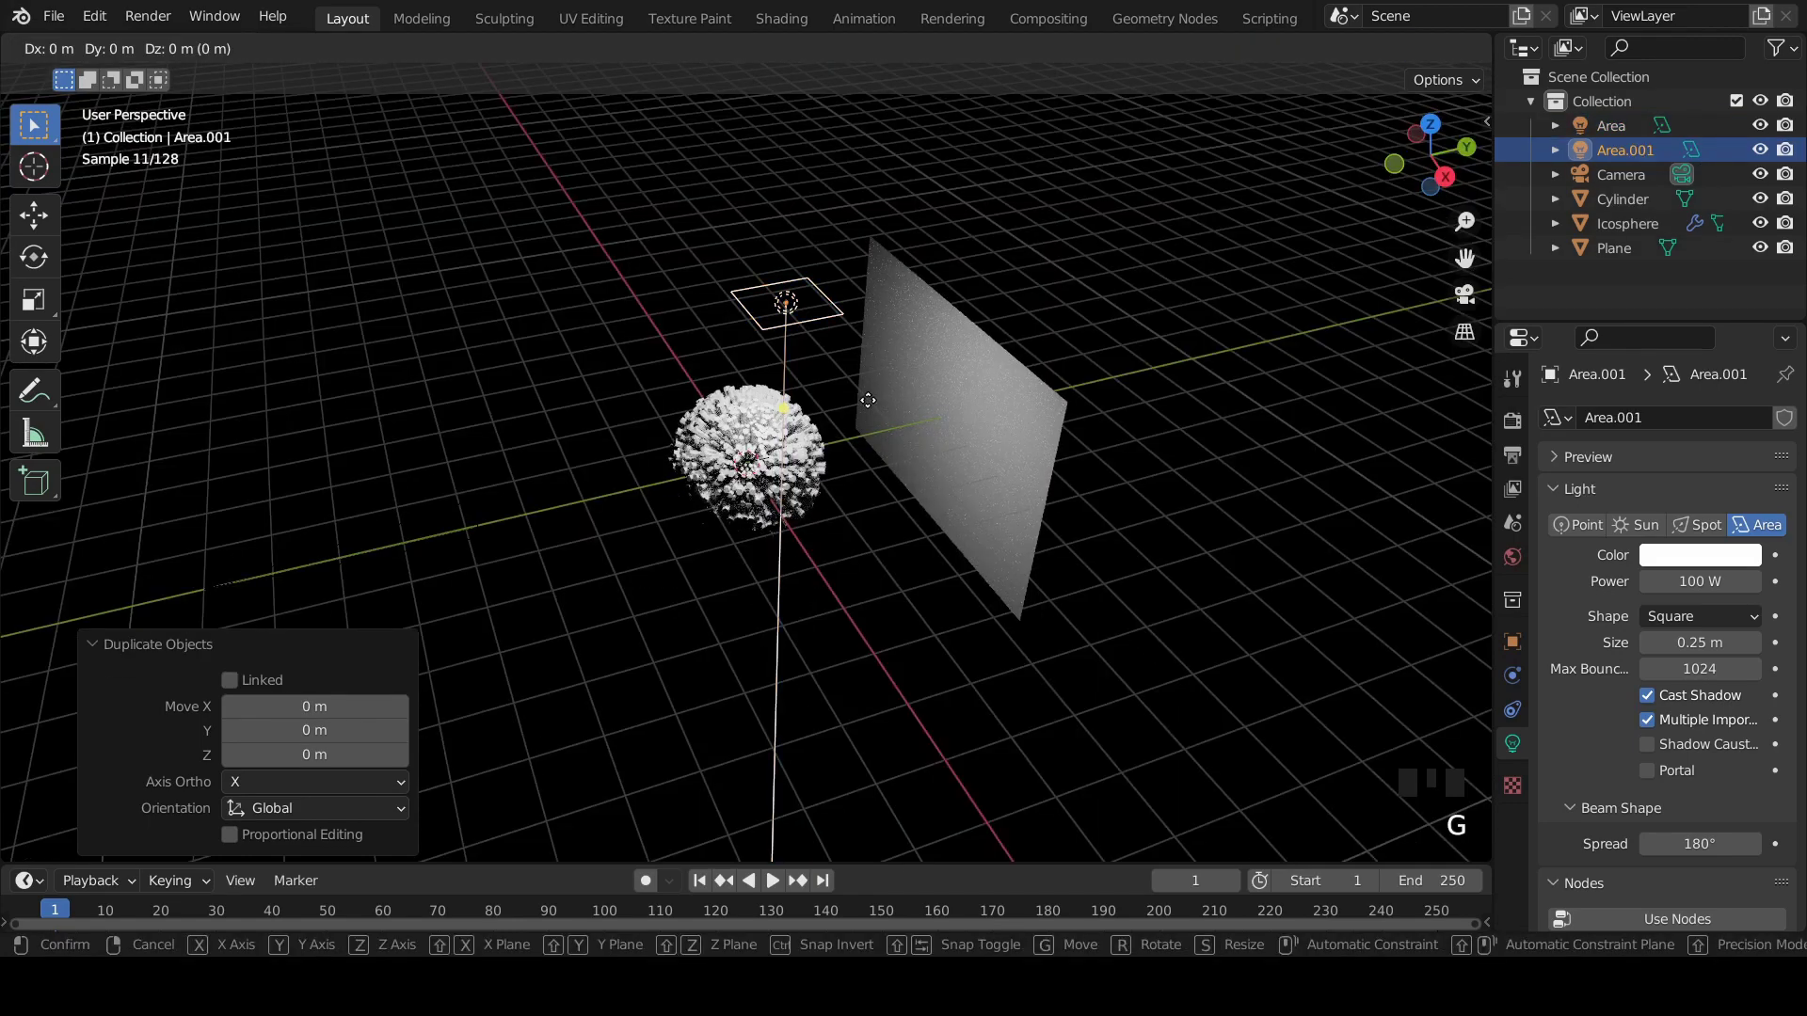
{"action": "key", "text": "y"}
{"action": "left_click", "coordinate": [612, 437]}
{"action": "scroll", "coordinate": [632, 426], "scroll_direction": "down", "scroll_amount": 3}
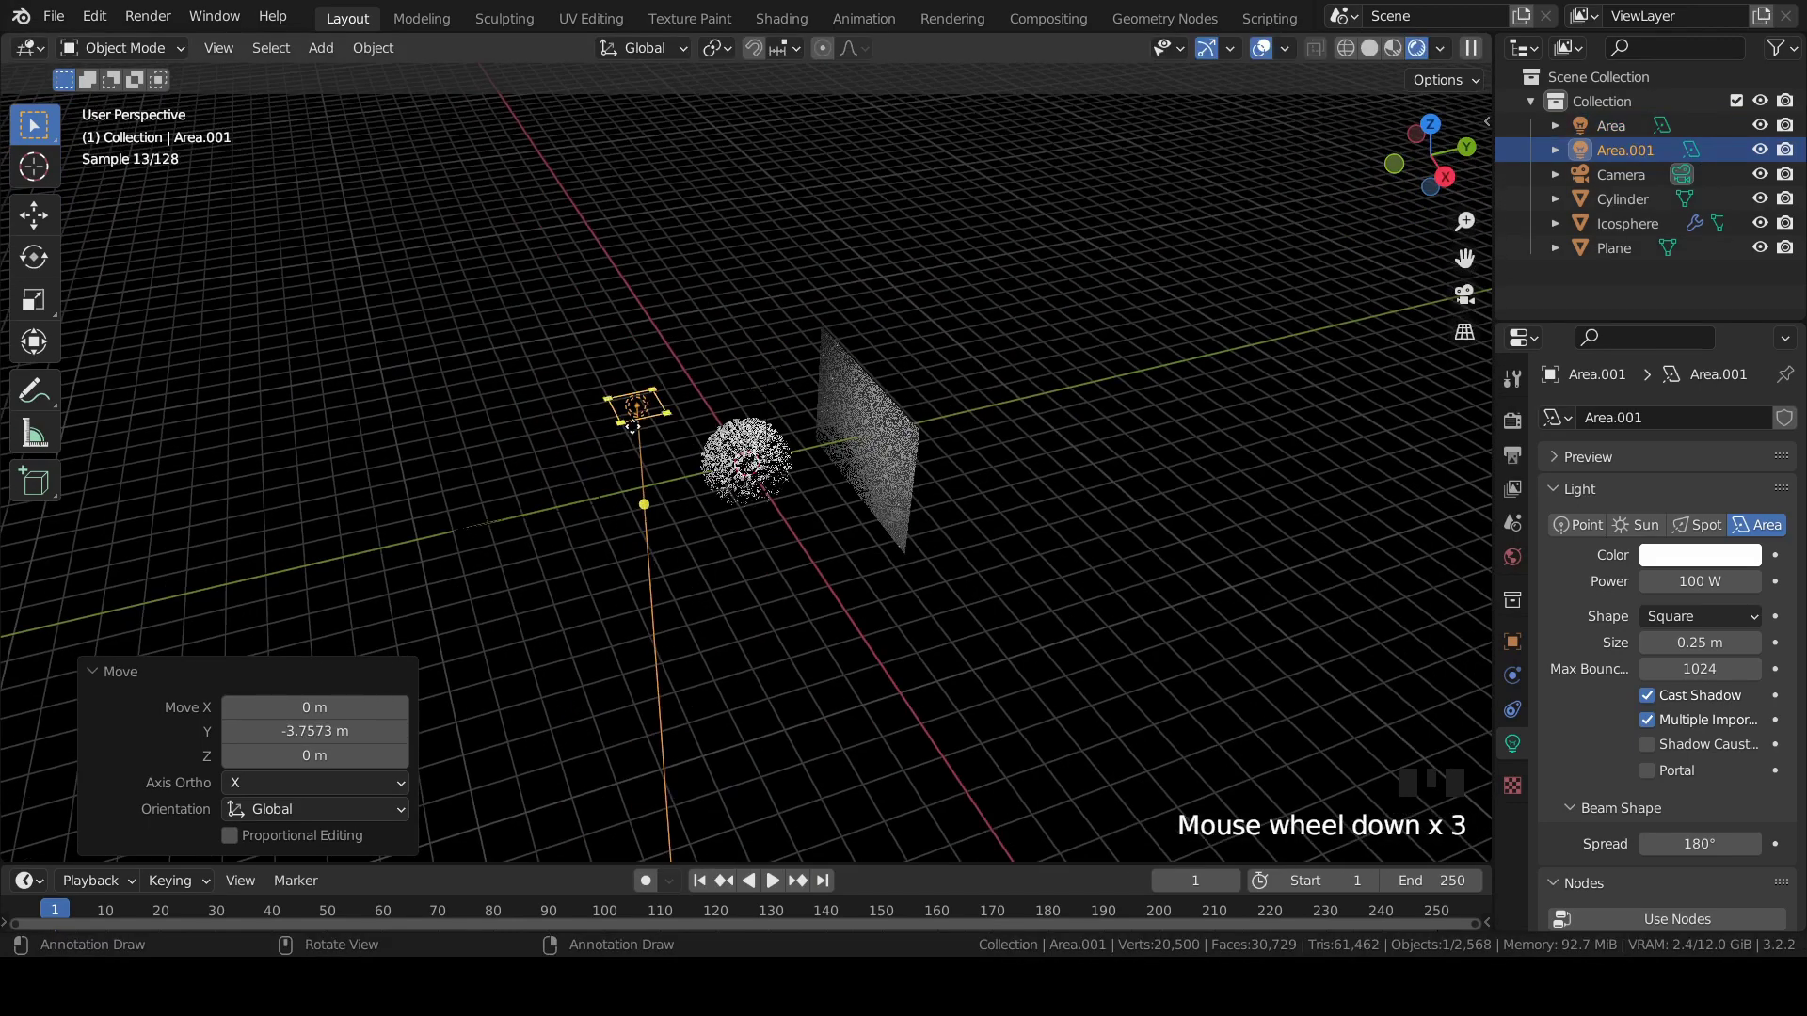
{"action": "left_click", "coordinate": [538, 498]}
{"action": "key", "text": "KP_0"}
{"action": "scroll", "coordinate": [776, 433], "scroll_direction": "up", "scroll_amount": 5}
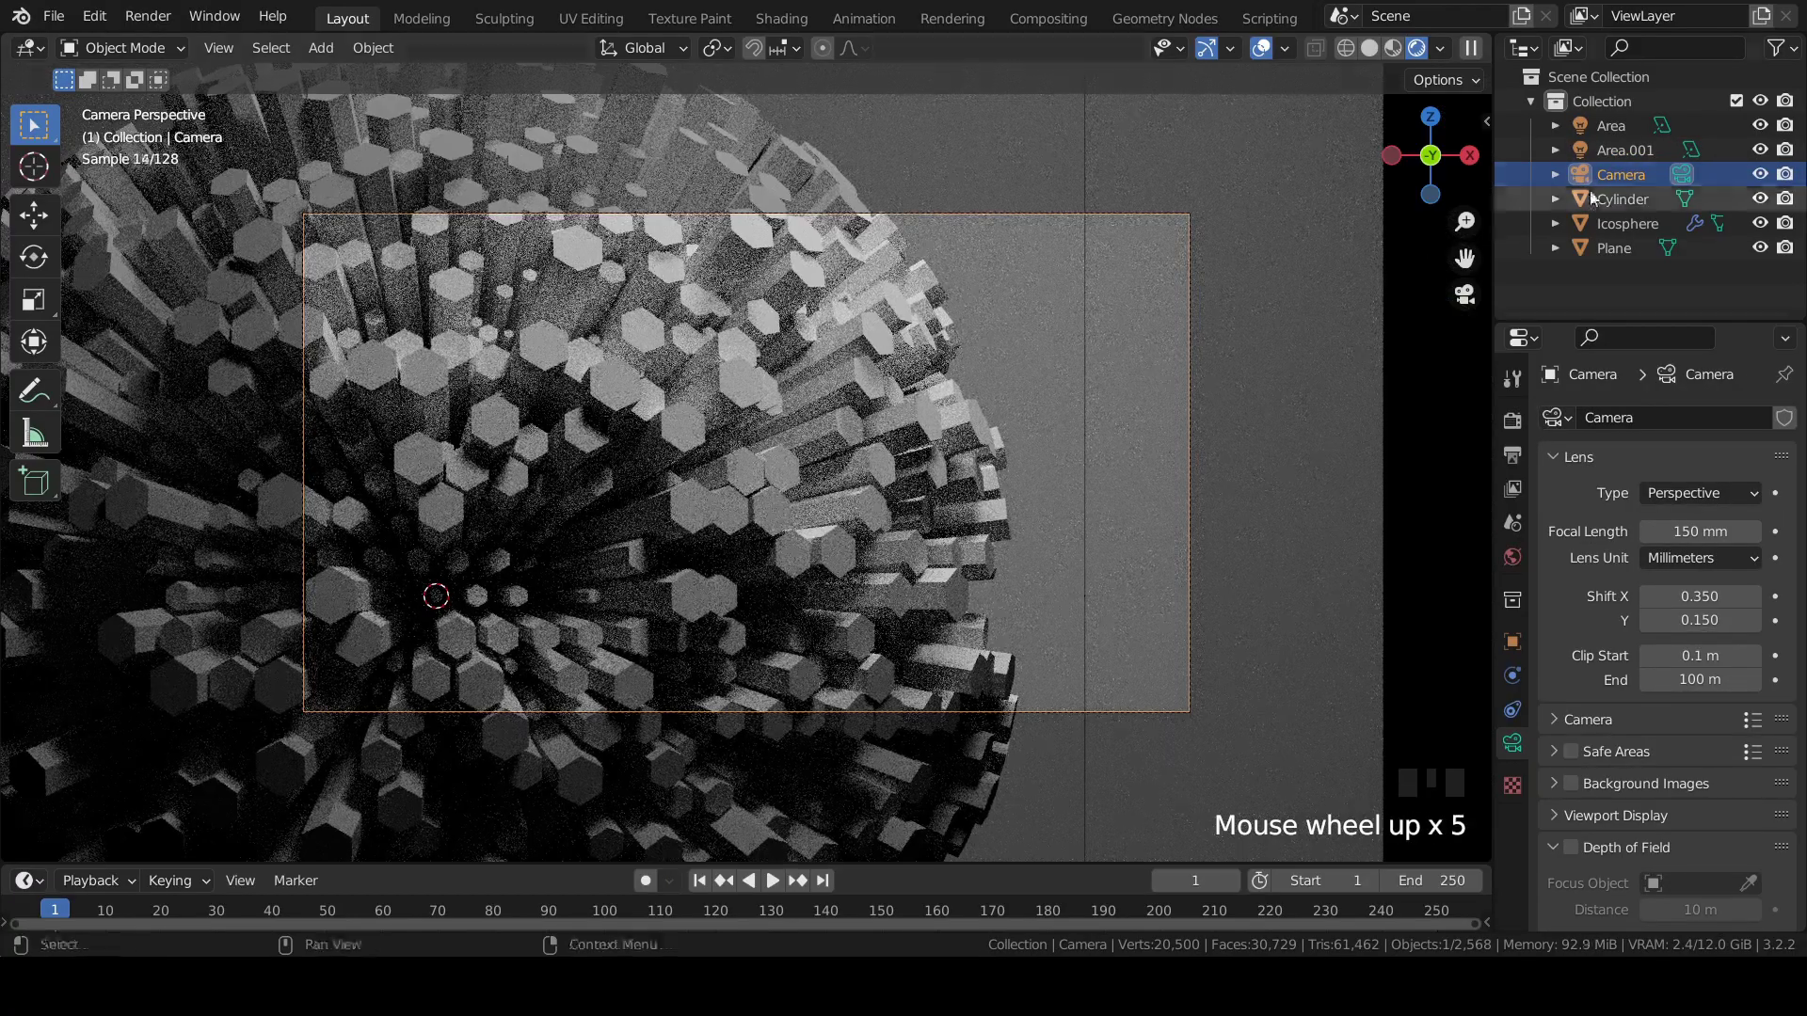
Set the duplicated area light's Y location to about -3.97 m and shift it about -0.78 m along X.
{"action": "left_click", "coordinate": [1606, 153]}
{"action": "left_click", "coordinate": [1513, 641]}
{"action": "mouse_move", "coordinate": [1685, 518]}
{"action": "left_mouse_down"}
{"action": "mouse_move", "coordinate": [1730, 517]}
{"action": "mouse_move", "coordinate": [1690, 517]}
{"action": "left_mouse_up"}
{"action": "scroll", "coordinate": [980, 464], "scroll_direction": "down", "scroll_amount": 4}
{"action": "key", "text": "g"}
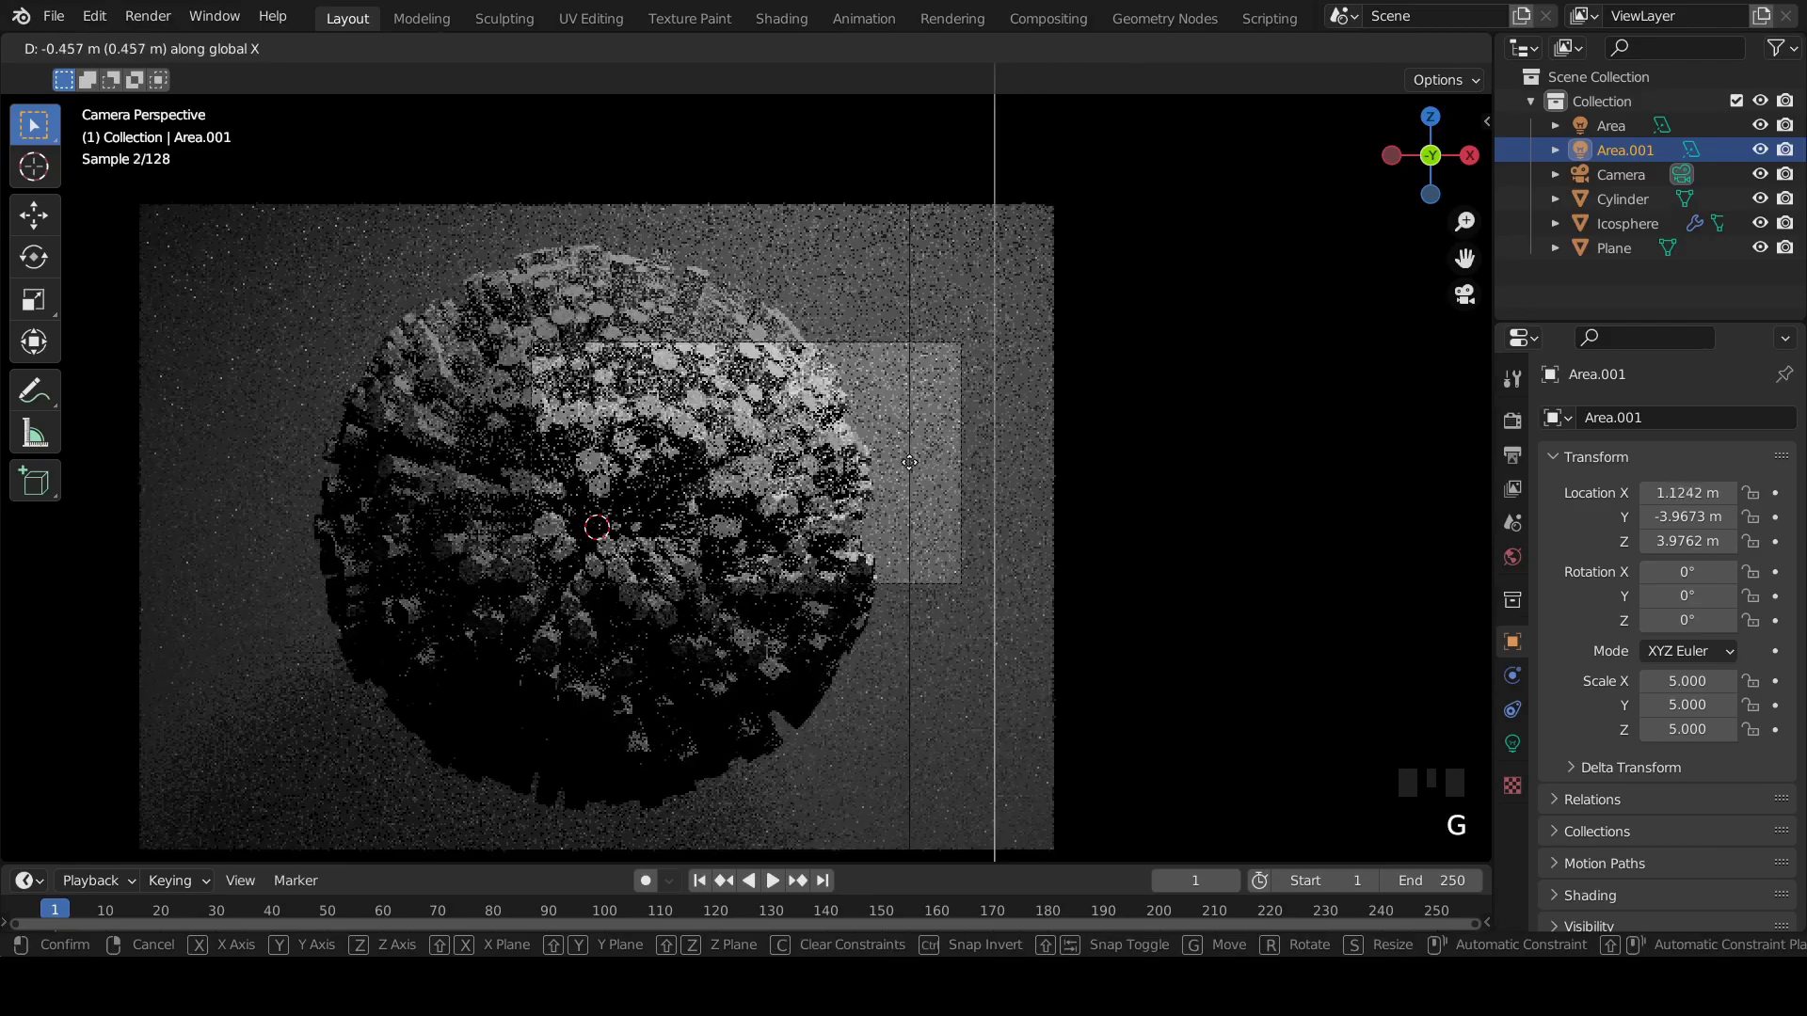
{"action": "left_click", "coordinate": [852, 462]}
Move the duplicated area light about 1.55 m along X.
{"action": "middle_click_drag", "start_coordinate": [852, 462], "coordinate": [537, 389]}
{"action": "scroll", "coordinate": [952, 410], "scroll_direction": "down", "scroll_amount": 3}
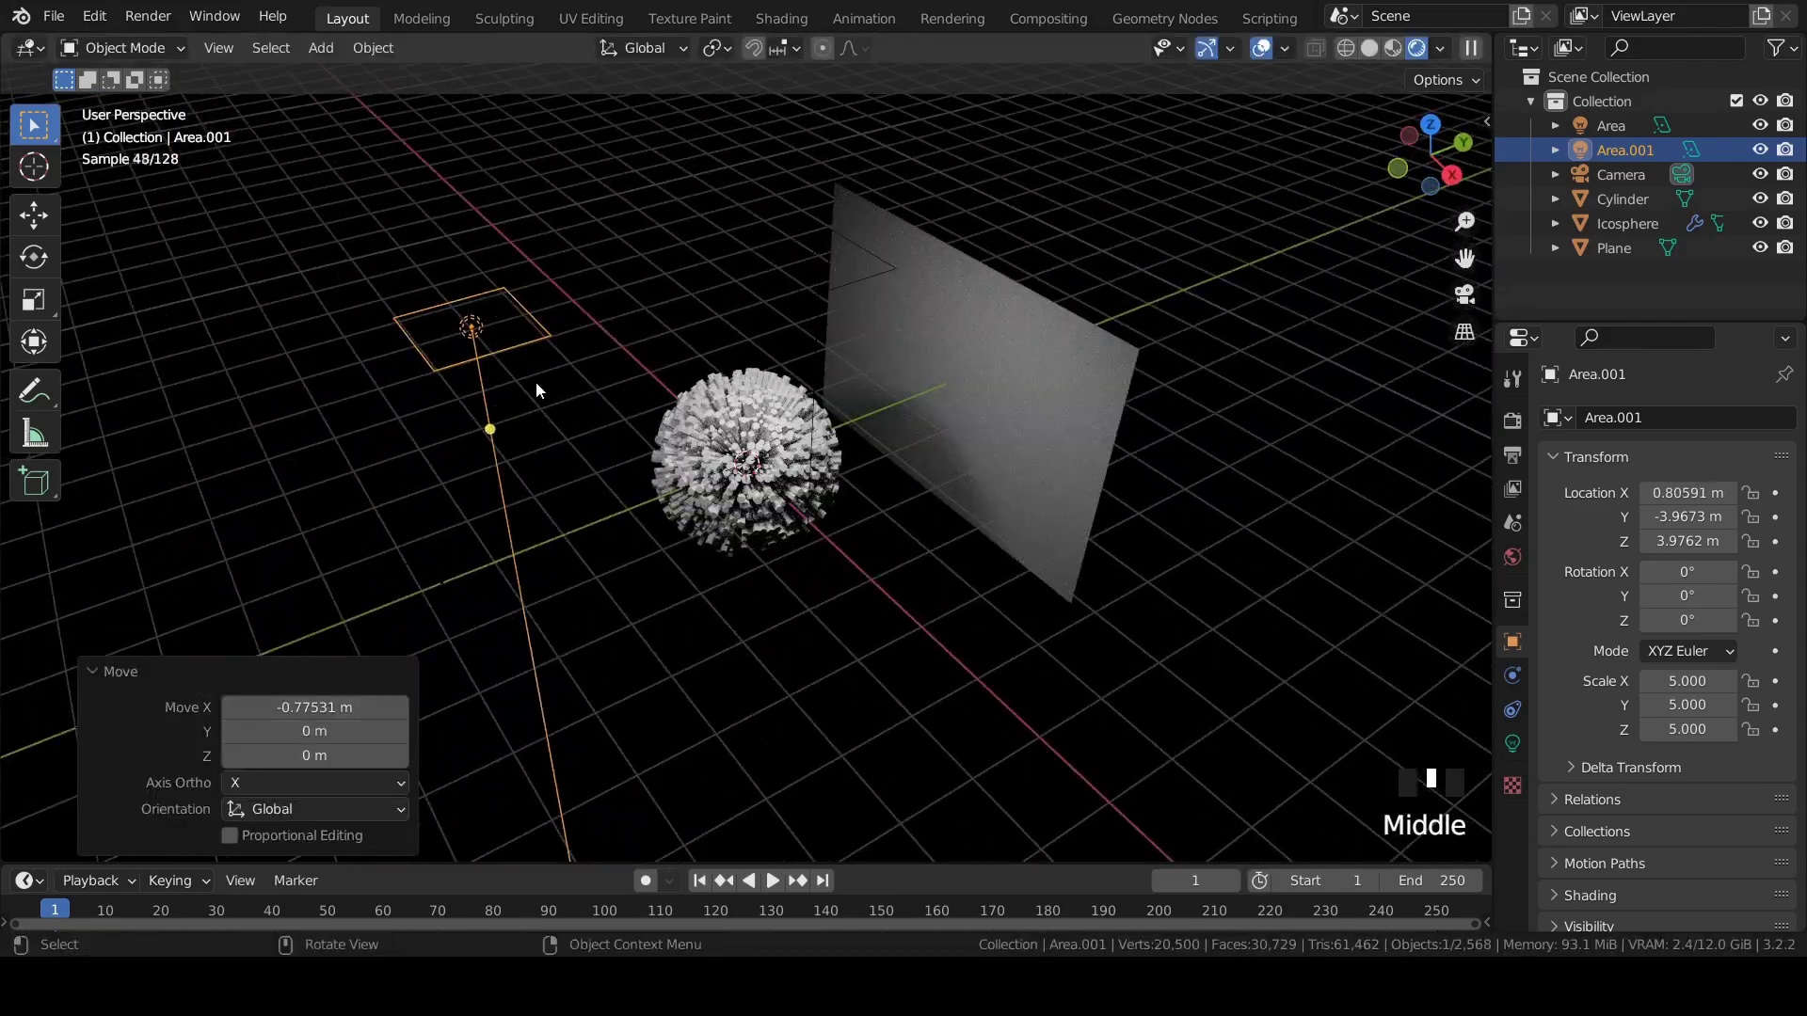
{"action": "key", "text": "g"}
{"action": "key", "text": "x"}
{"action": "left_click", "coordinate": [621, 414]}
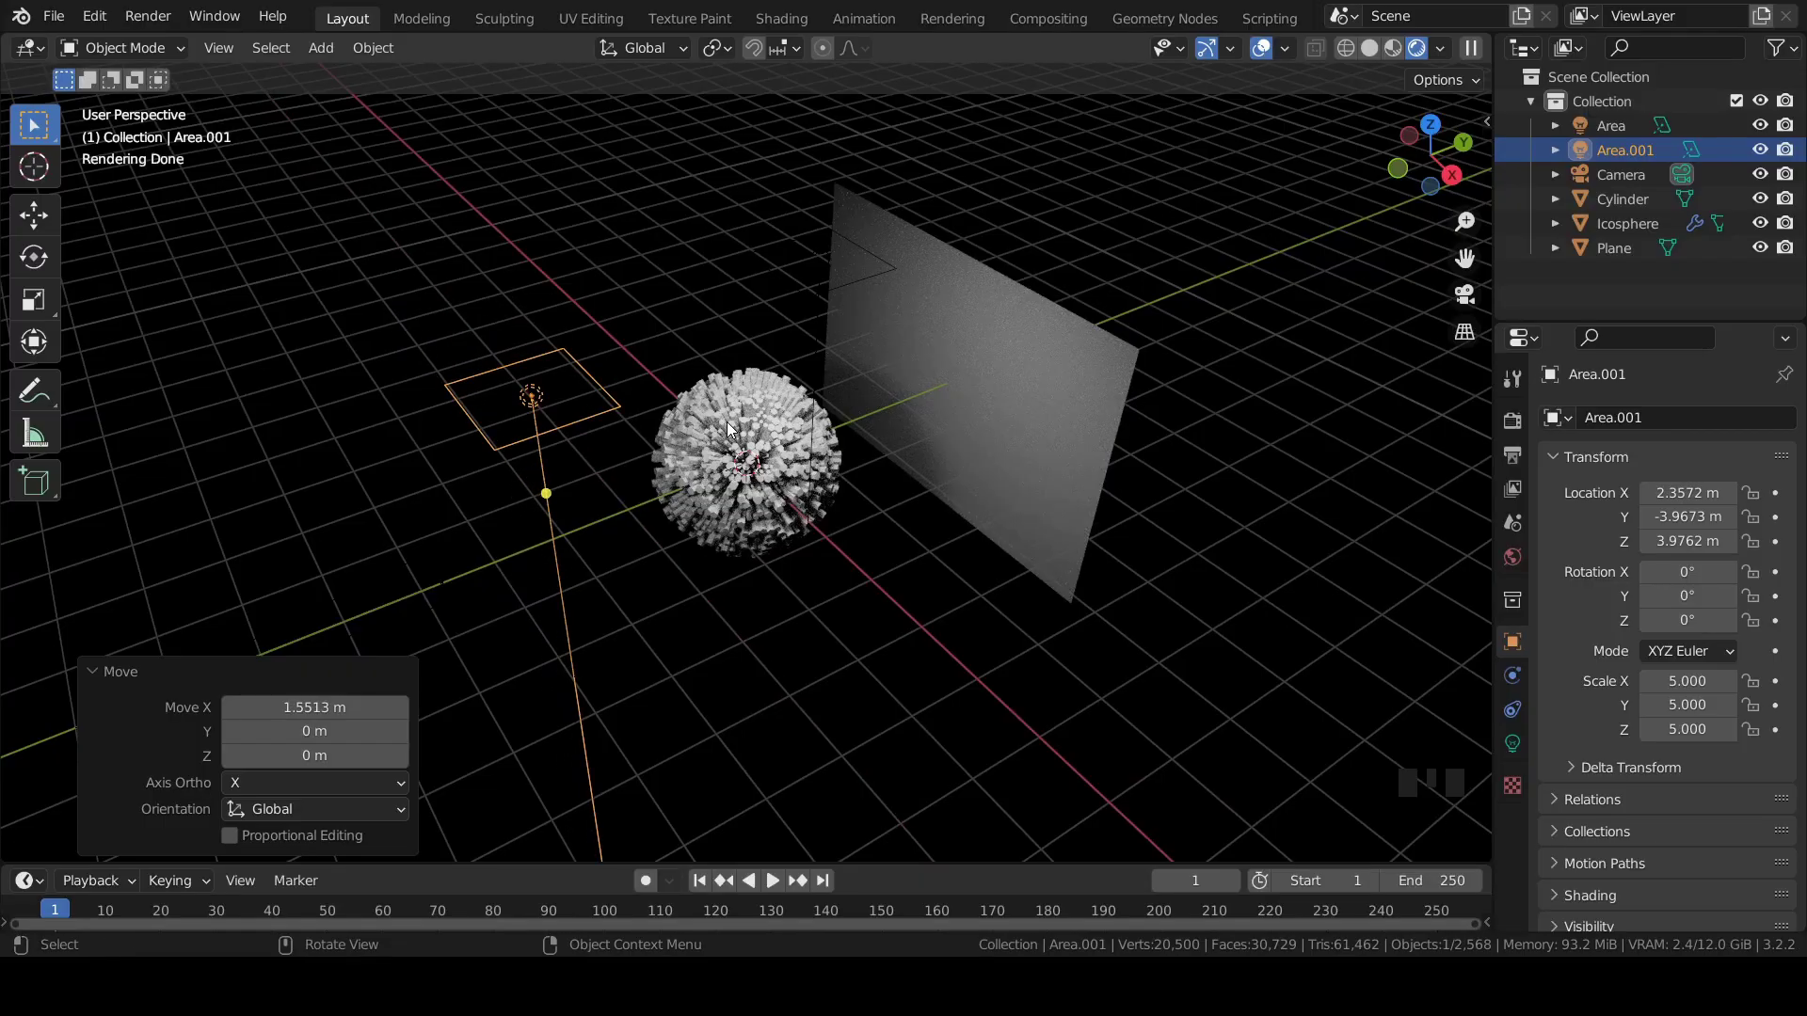
Lower the duplicated area light about 0.47 m along Z, and hide the viewport overlays and gizmos in camera view.
{"action": "key", "text": "g"}
{"action": "key", "text": "z"}
{"action": "left_click", "coordinate": [735, 463]}
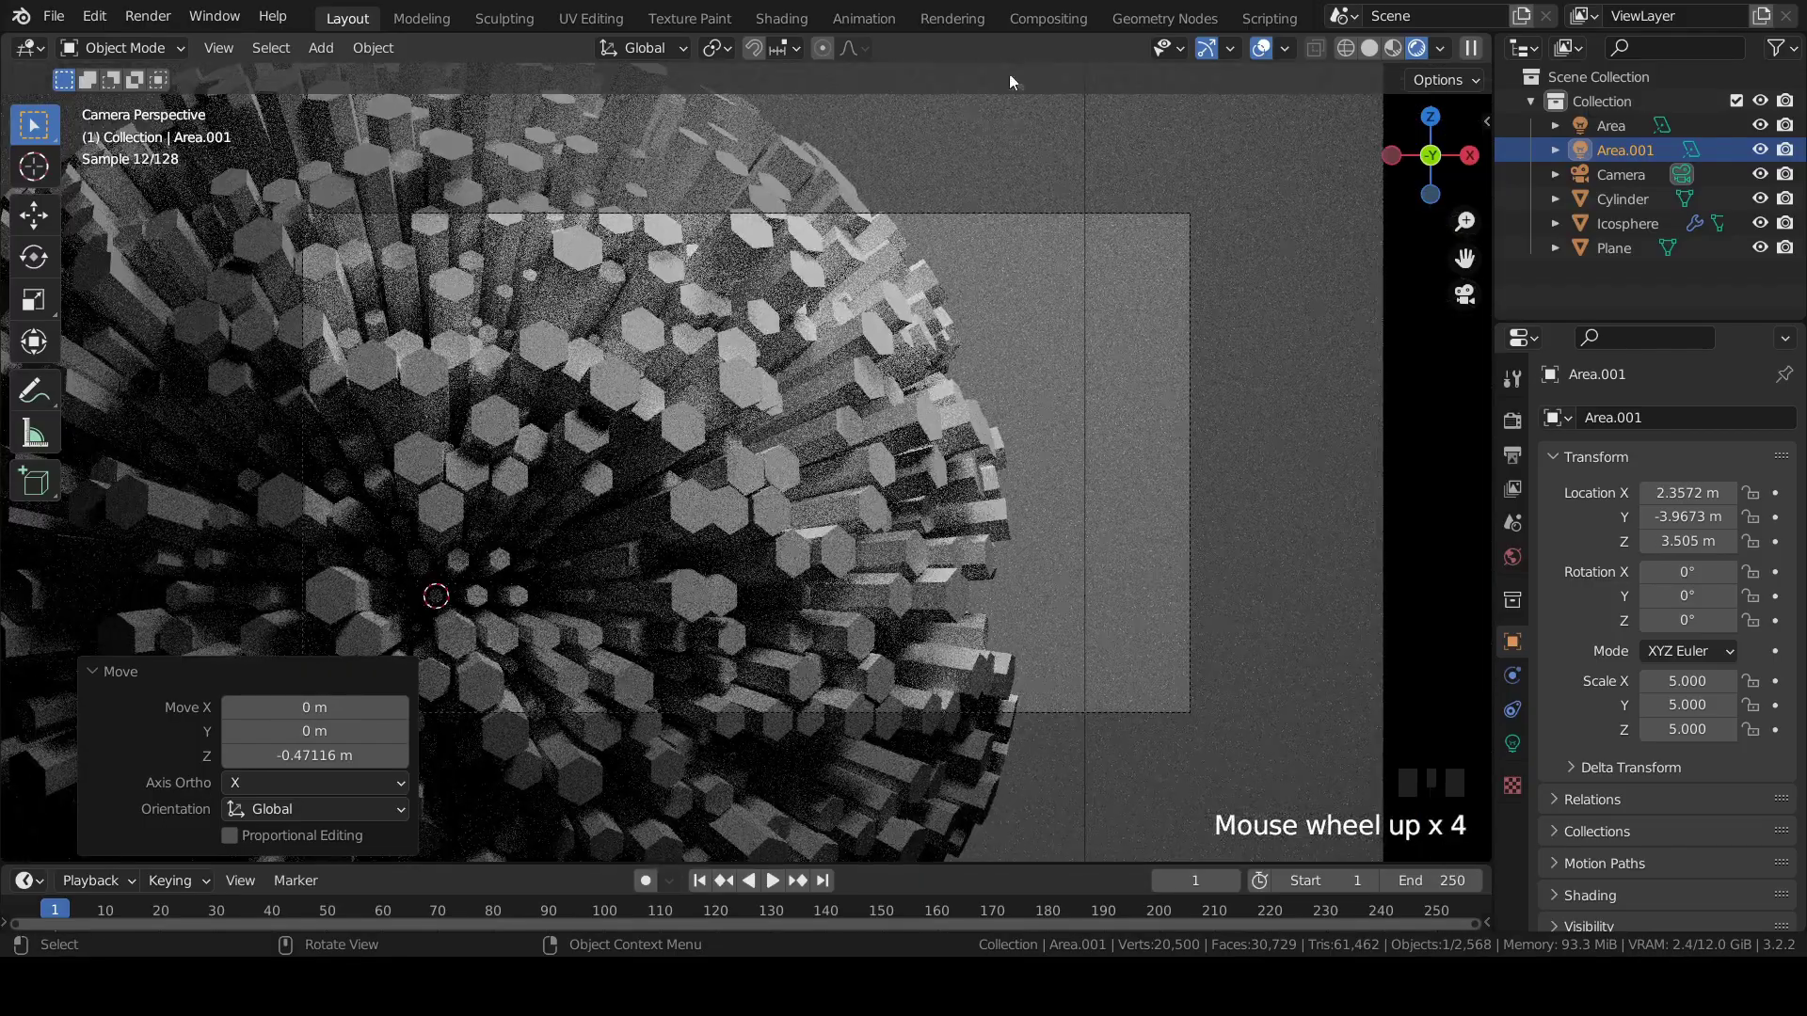
{"action": "left_click", "coordinate": [743, 373]}
{"action": "left_click", "coordinate": [742, 373]}
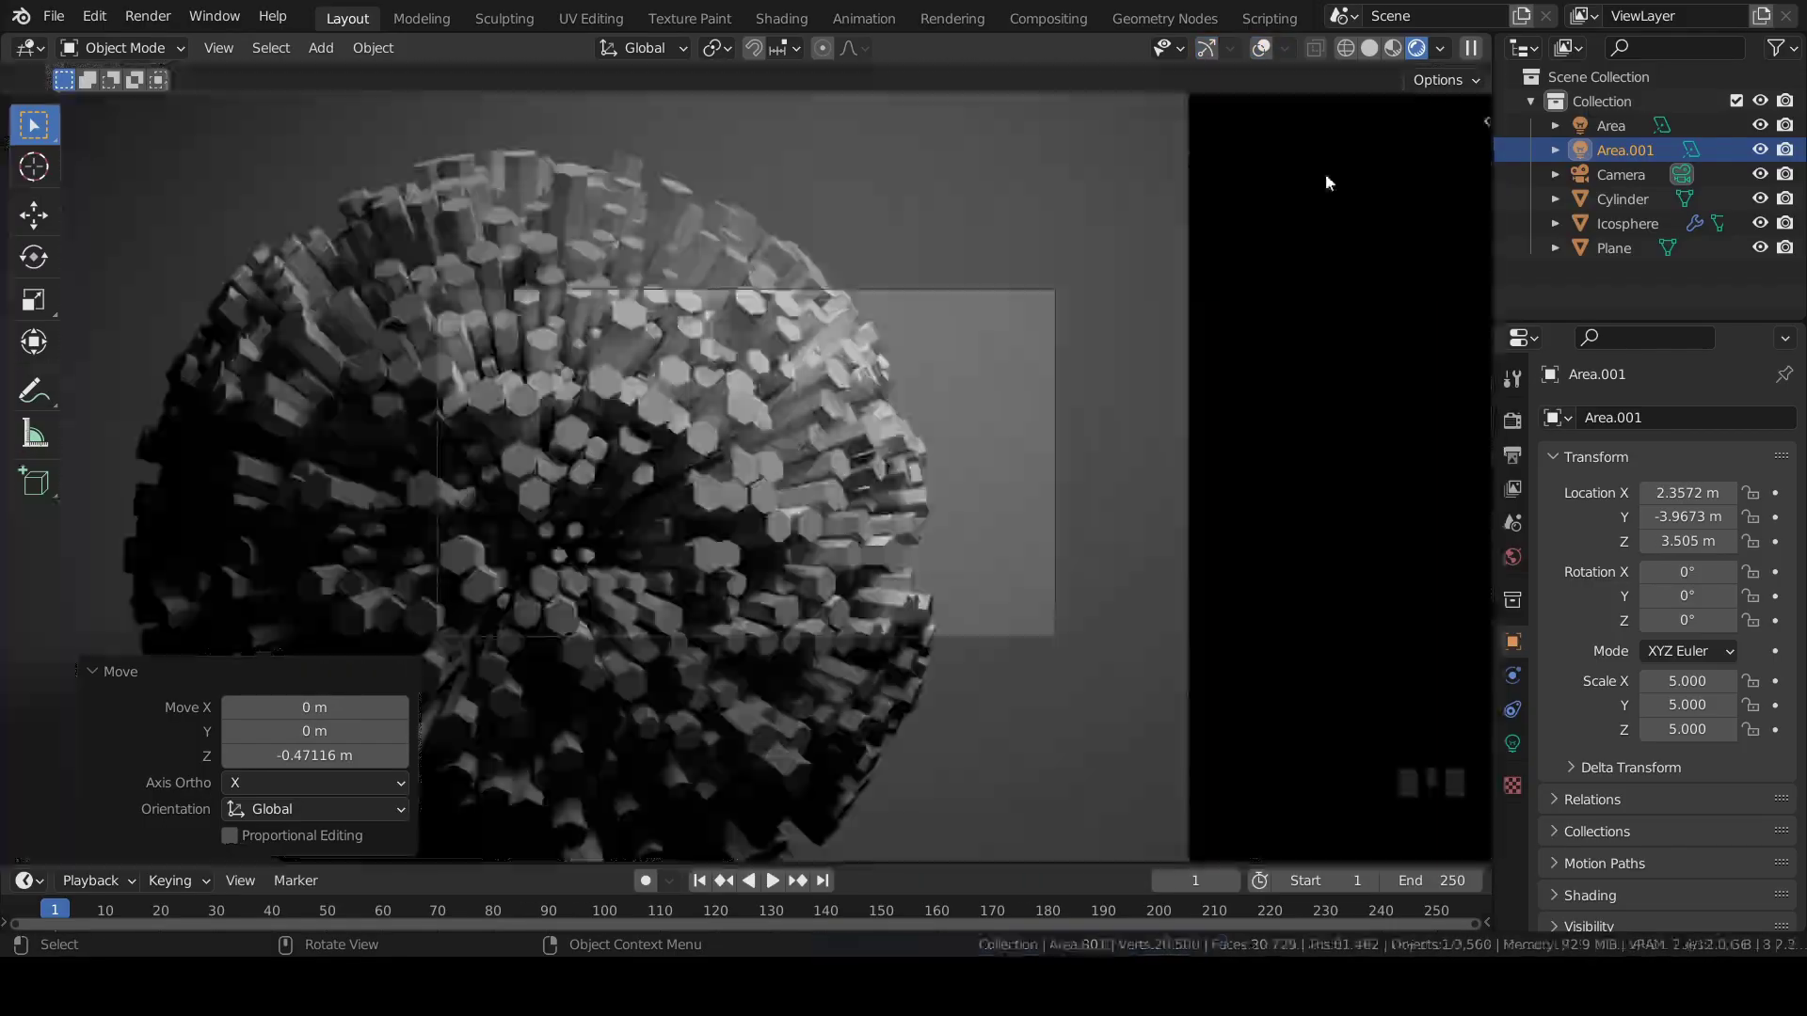
Add a Bevel modifier to the cylinder.
{"action": "left_click", "coordinate": [1609, 202]}
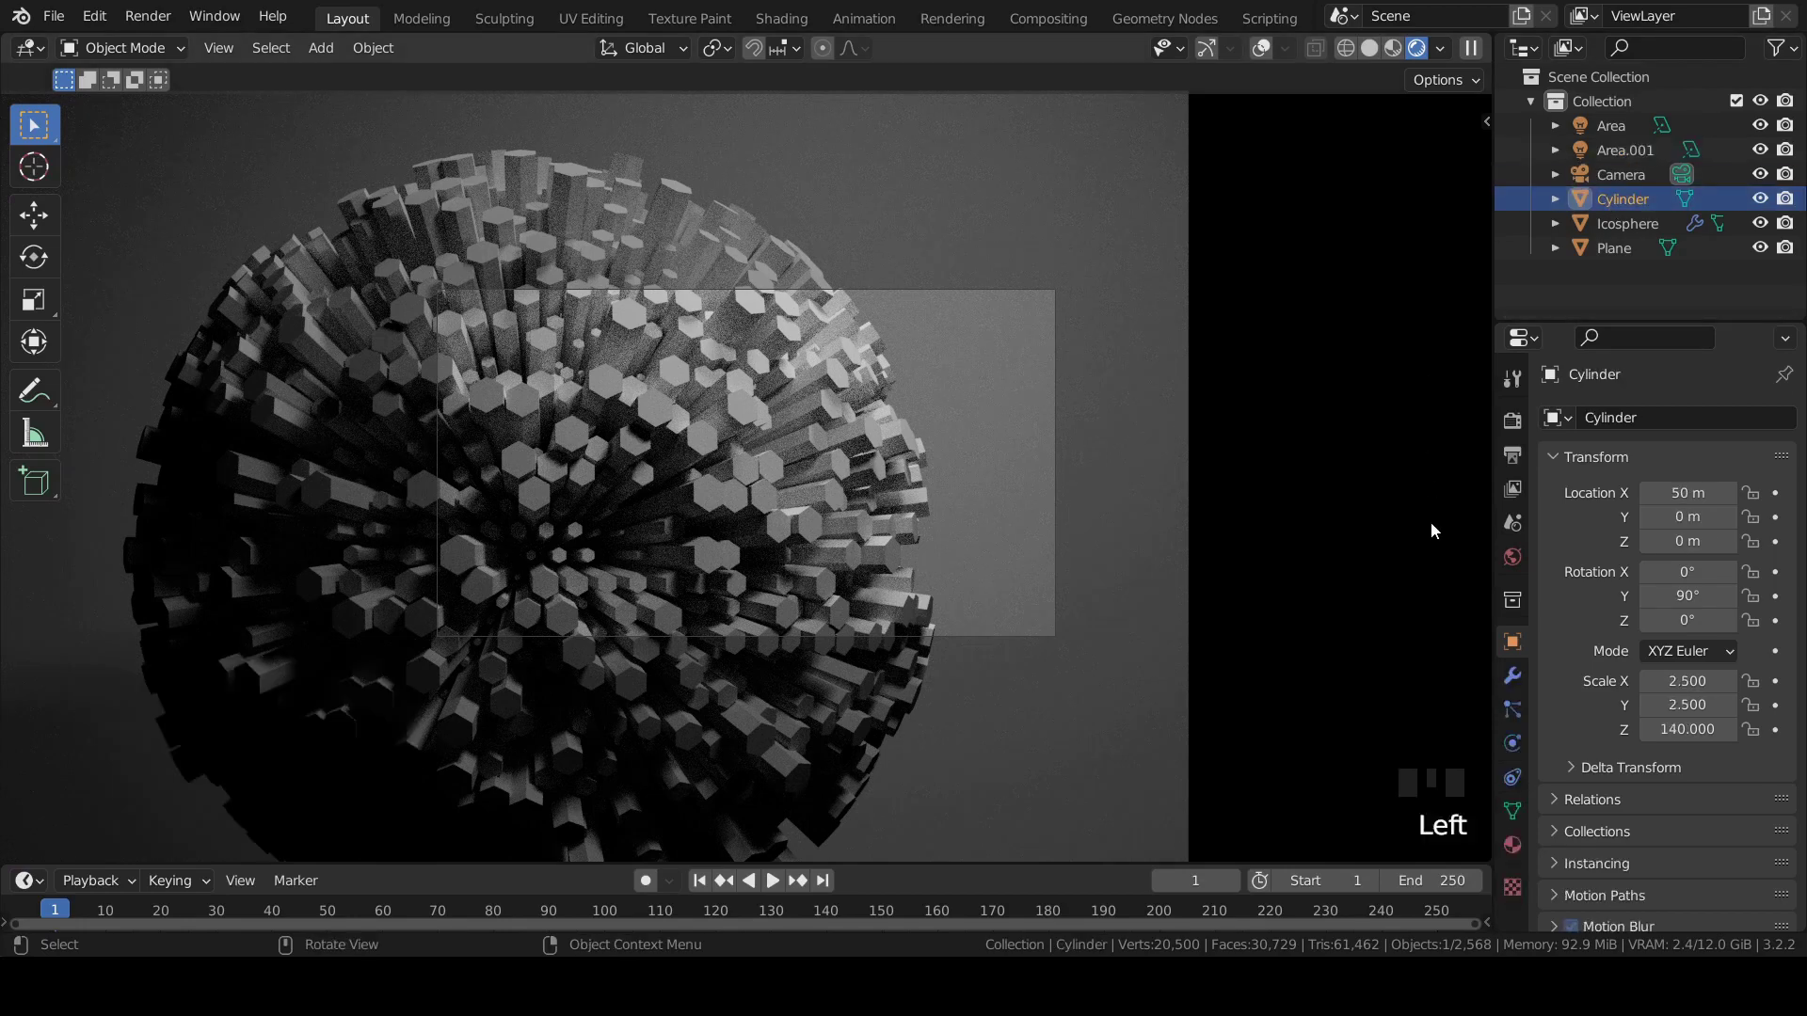
{"action": "left_click", "coordinate": [1514, 675]}
{"action": "left_click", "coordinate": [1628, 417]}
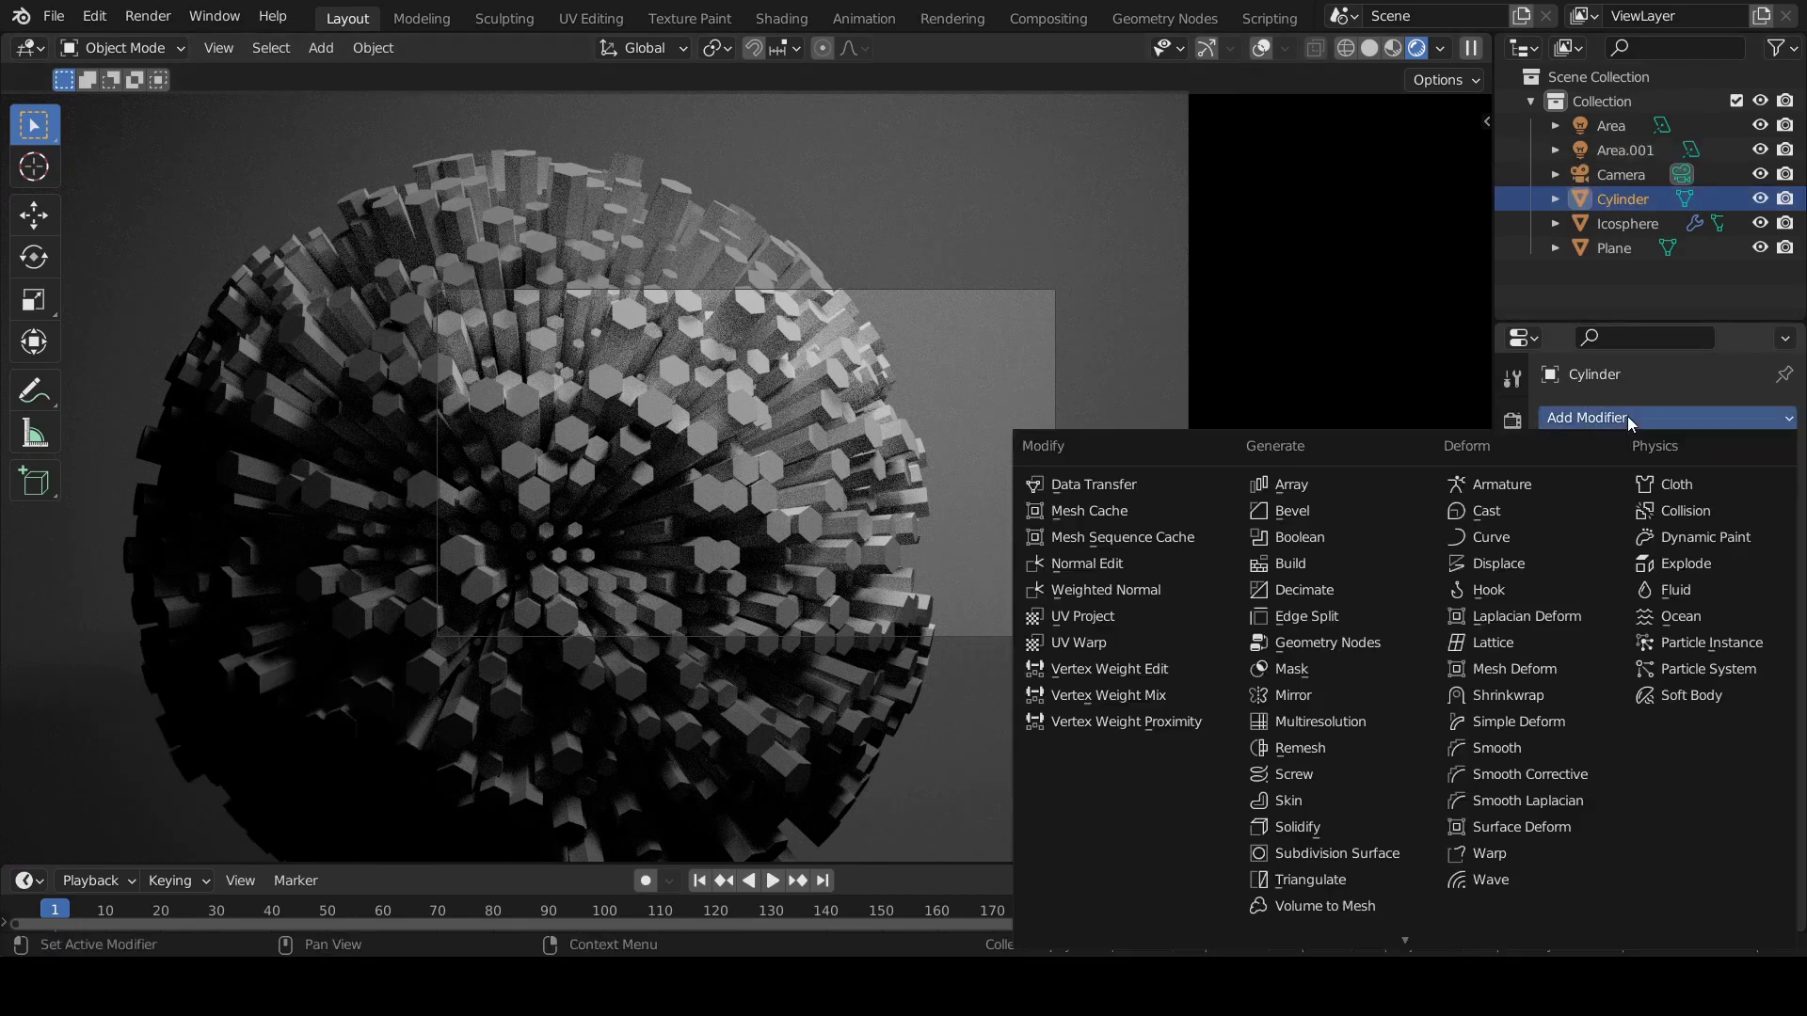
{"action": "left_click", "coordinate": [1321, 512]}
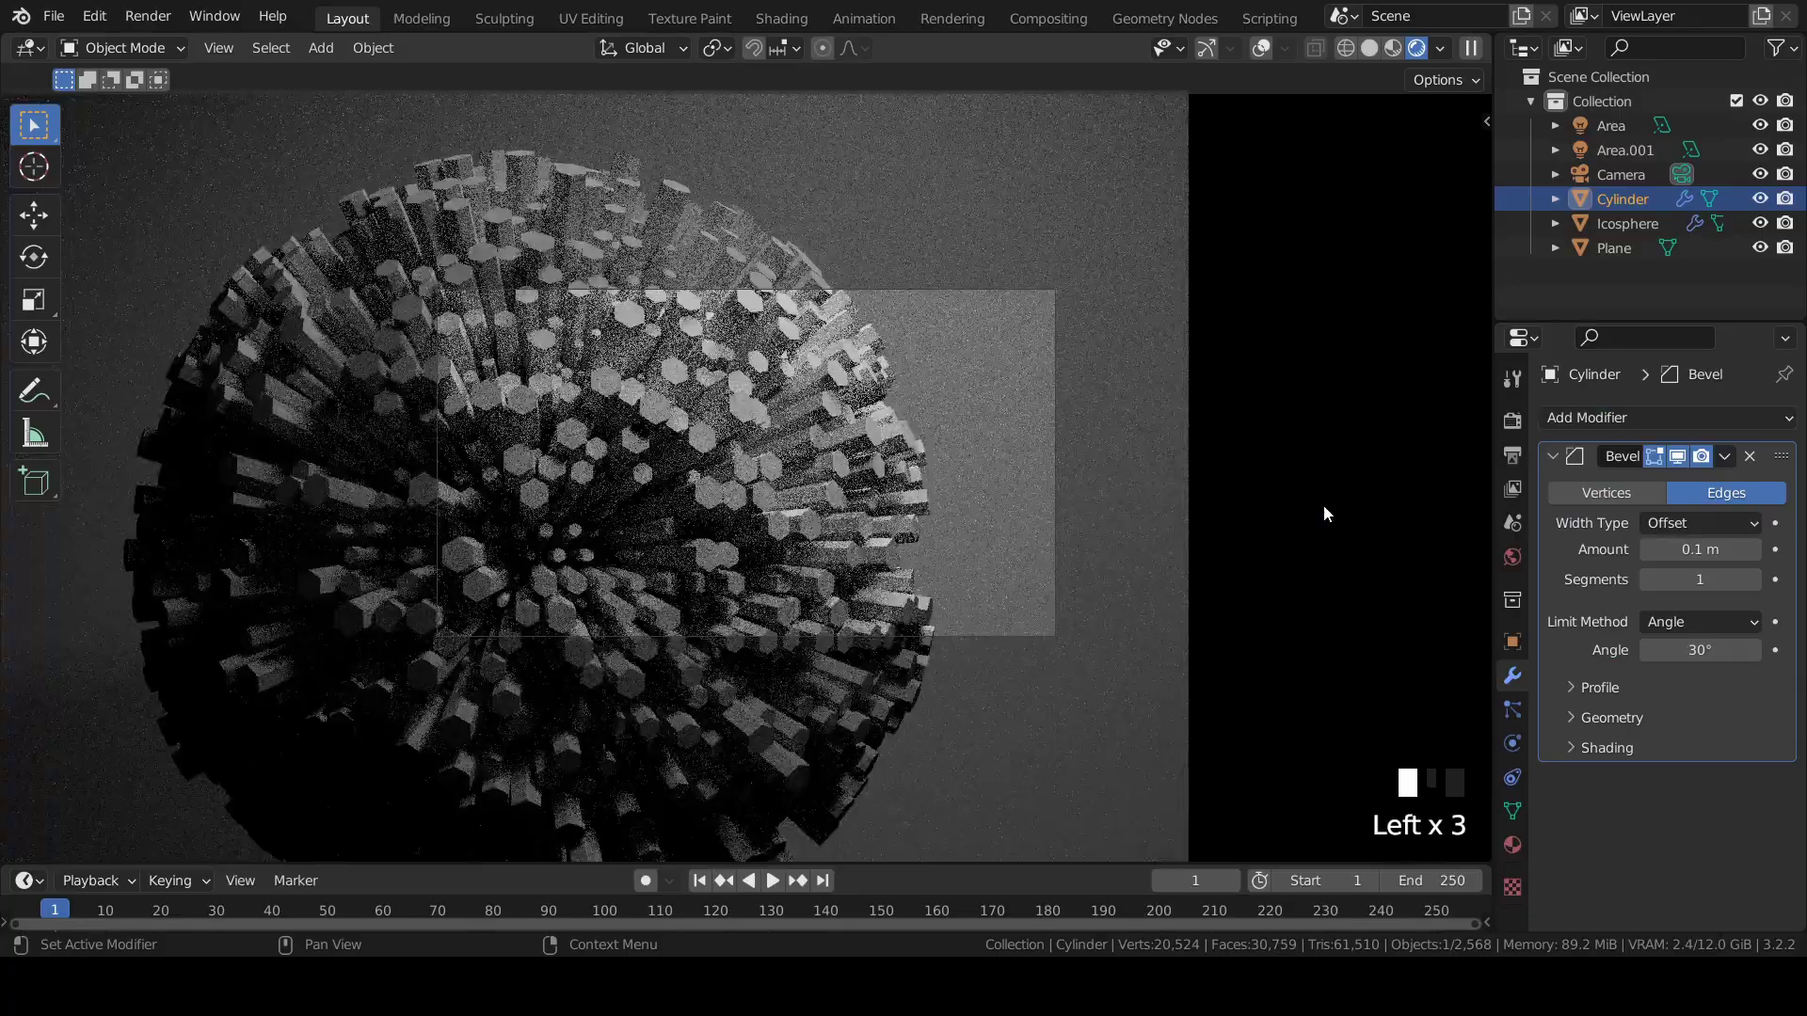
Increase the cylinder's bevel segments to 10.
{"action": "left_click", "coordinate": [1755, 580]}
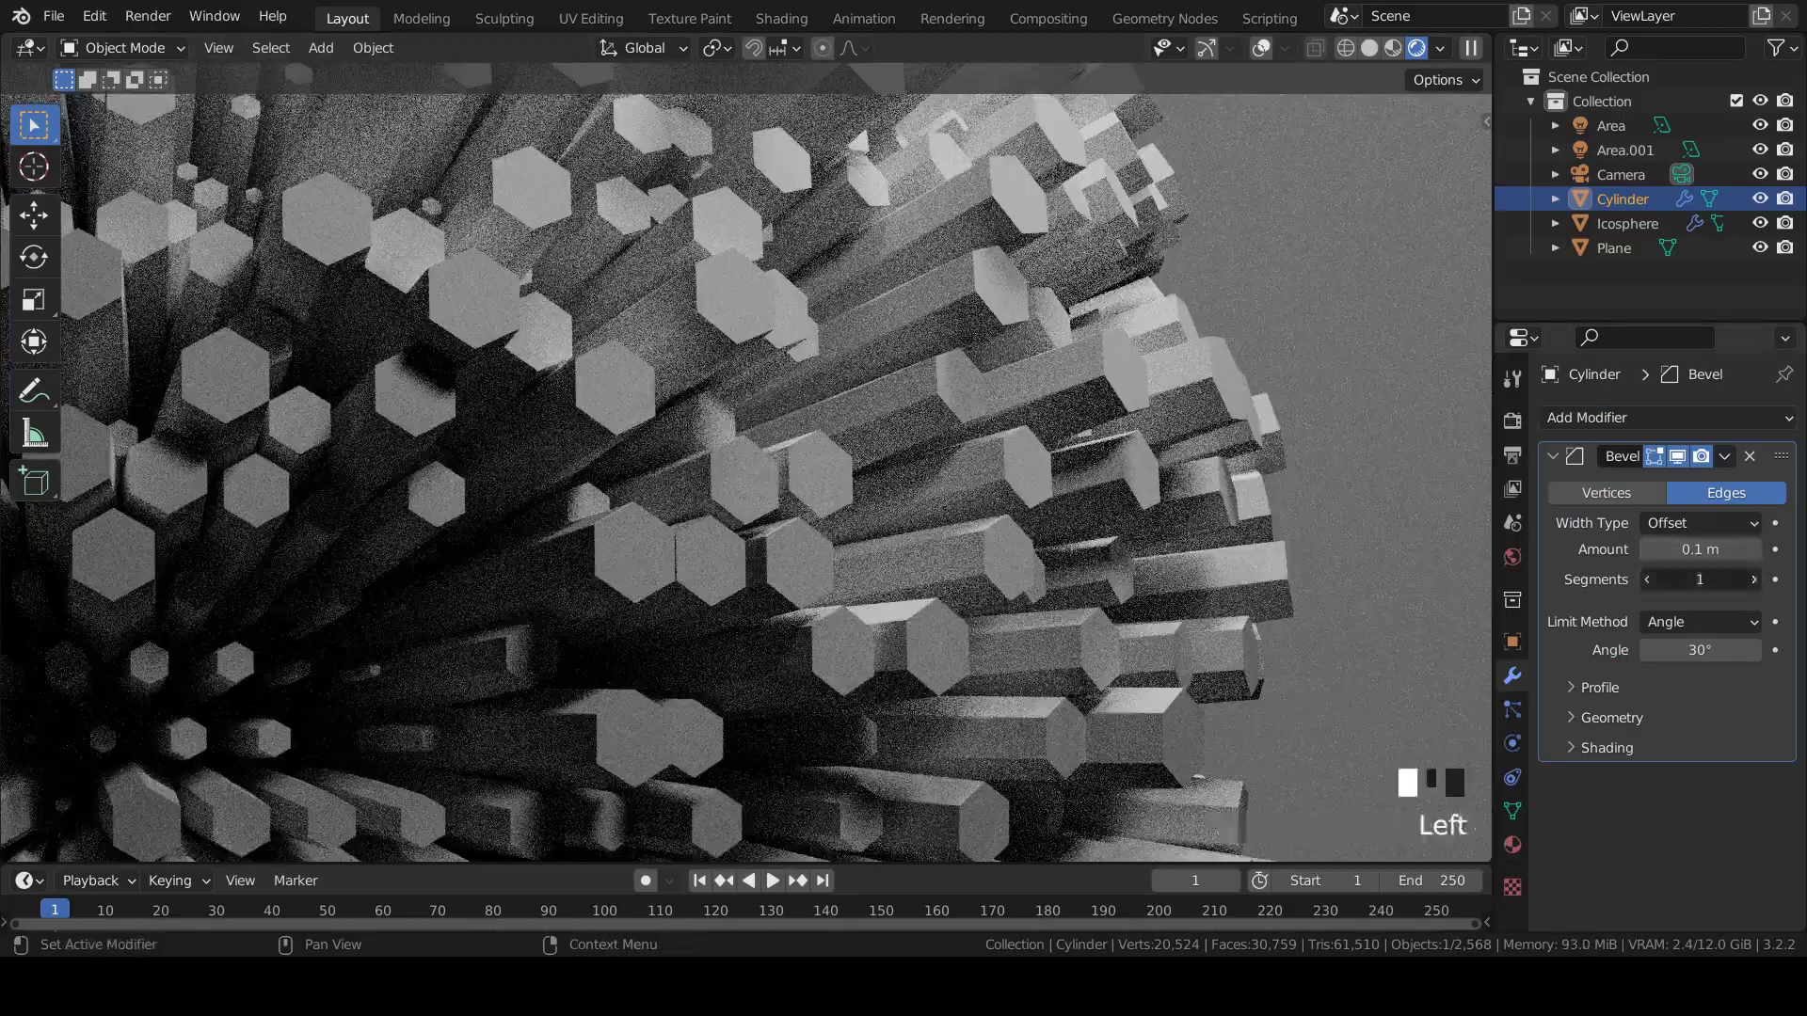
{"action": "left_click", "coordinate": [1755, 580]}
{"action": "left_click", "coordinate": [1755, 580]}
{"action": "left_click", "coordinate": [1756, 580]}
{"action": "left_click", "coordinate": [1755, 579]}
{"action": "left_click", "coordinate": [1755, 580]}
{"action": "left_click", "coordinate": [1756, 580]}
{"action": "left_click", "coordinate": [1755, 580]}
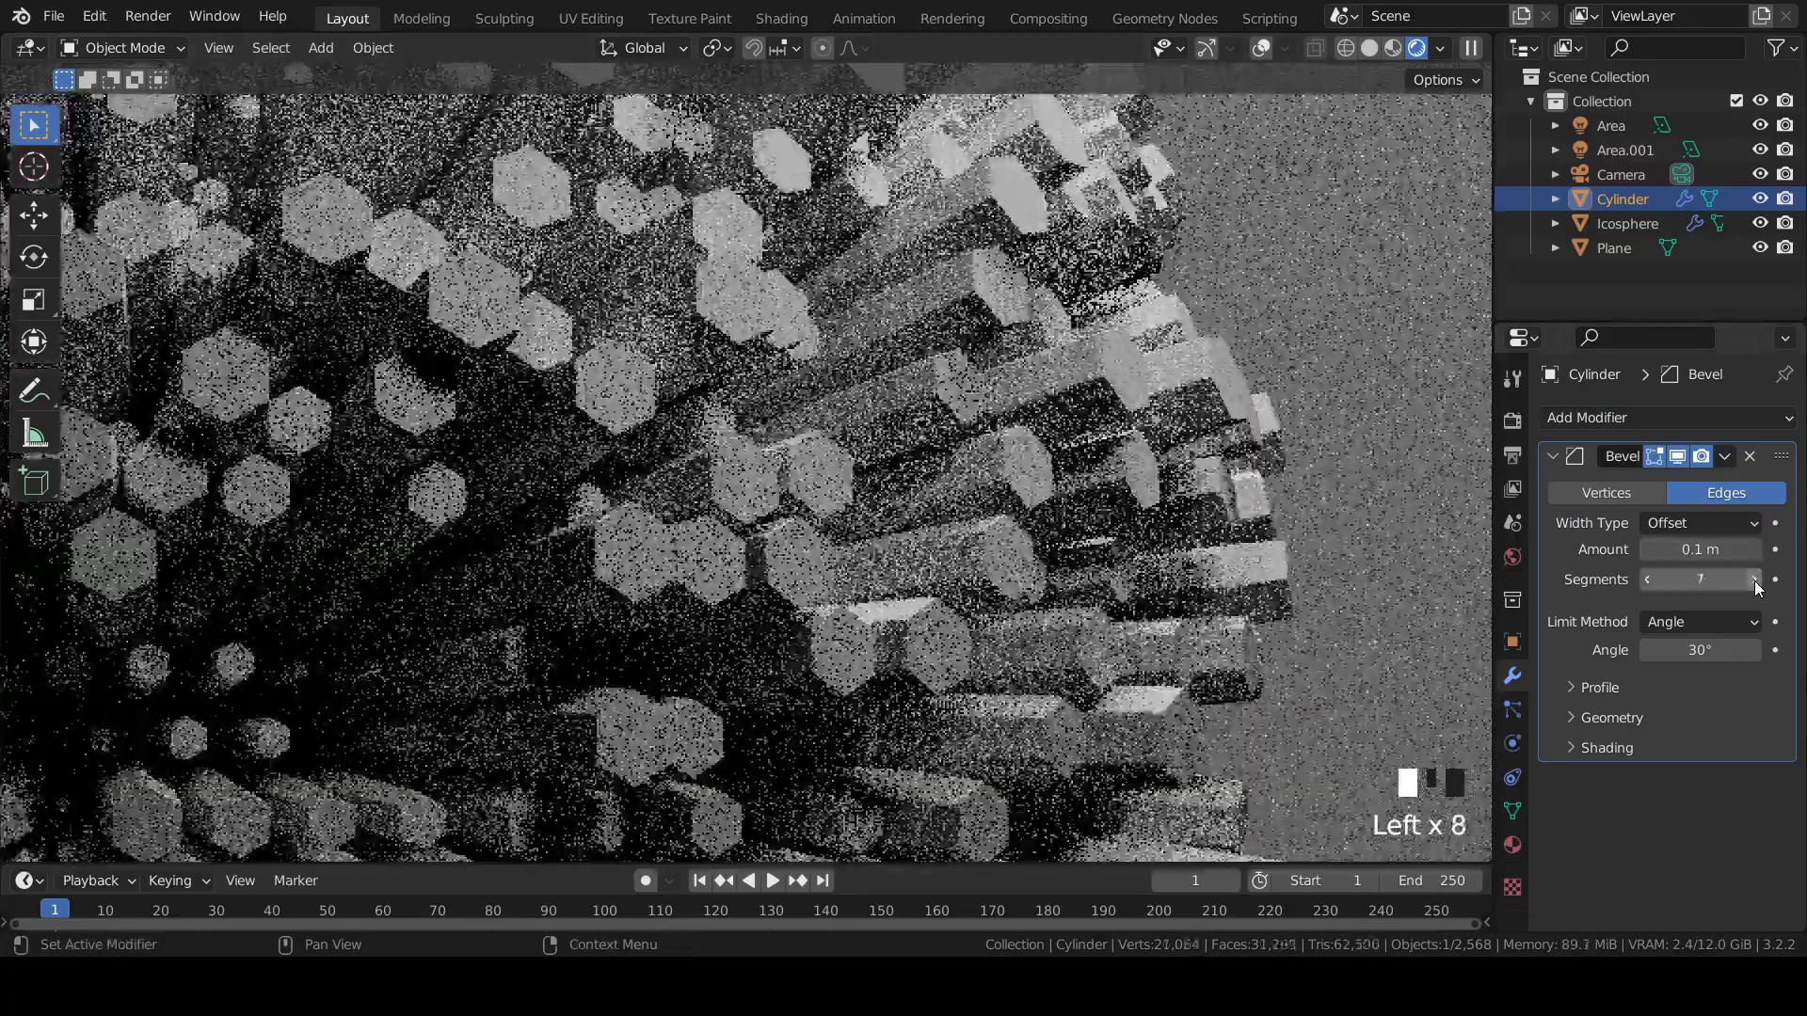
{"action": "left_click", "coordinate": [1756, 579]}
{"action": "left_click", "coordinate": [1756, 580]}
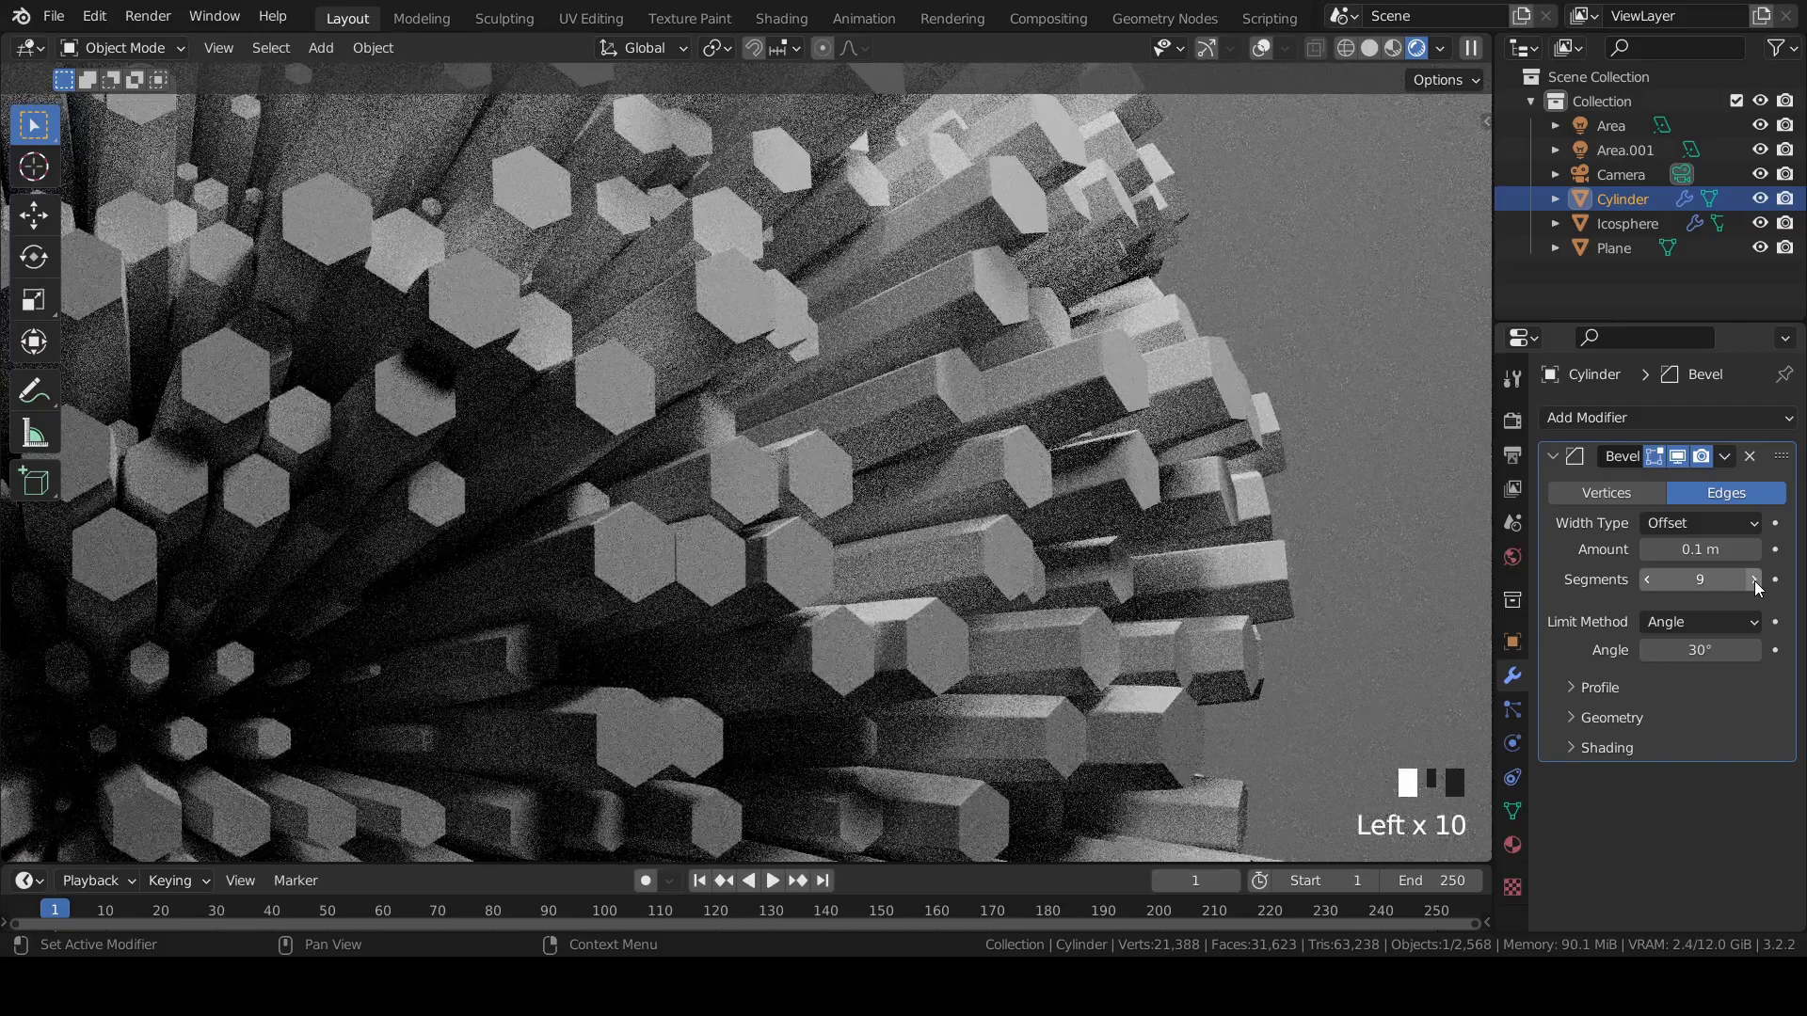
{"action": "left_click", "coordinate": [1755, 579]}
{"action": "scroll", "coordinate": [1412, 282], "scroll_direction": "down", "scroll_amount": 14}
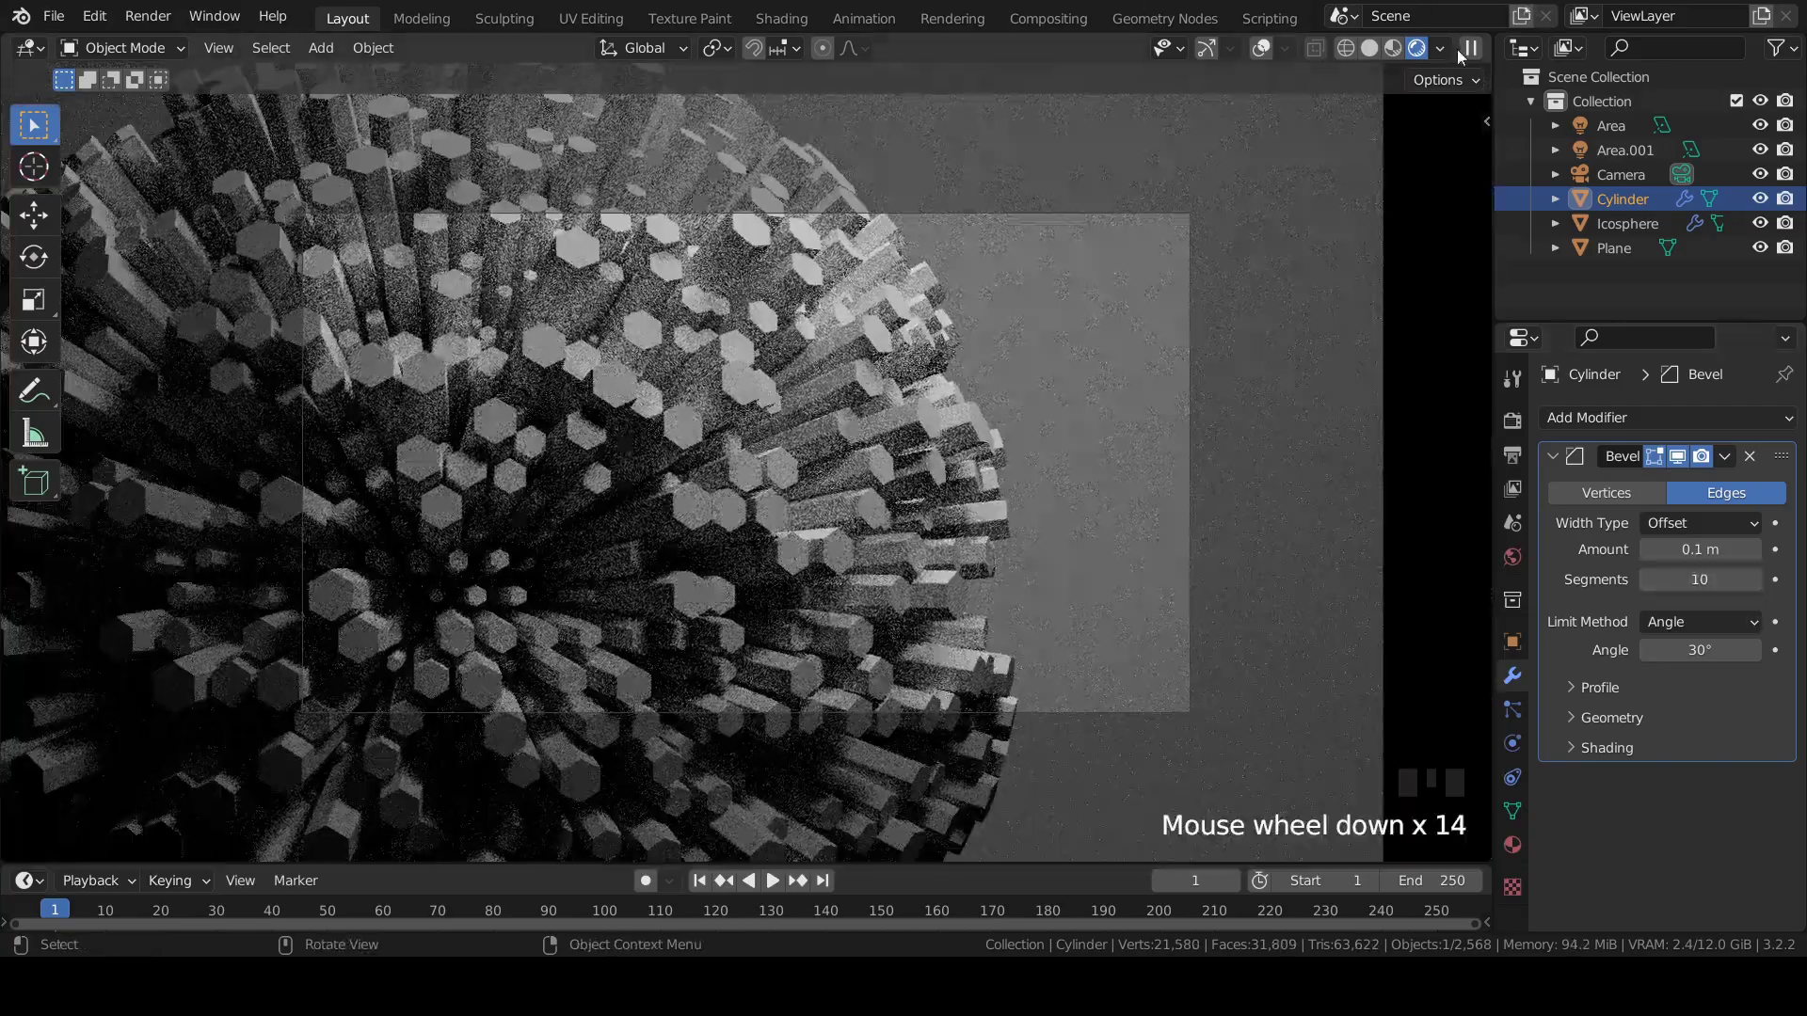
Split the 3D viewport in two, turn the new area into a Shader Editor and hide its sidebar.
{"action": "left_click_drag", "start_coordinate": [1485, 42], "coordinate": [725, 87]}
{"action": "left_click", "coordinate": [759, 47]}
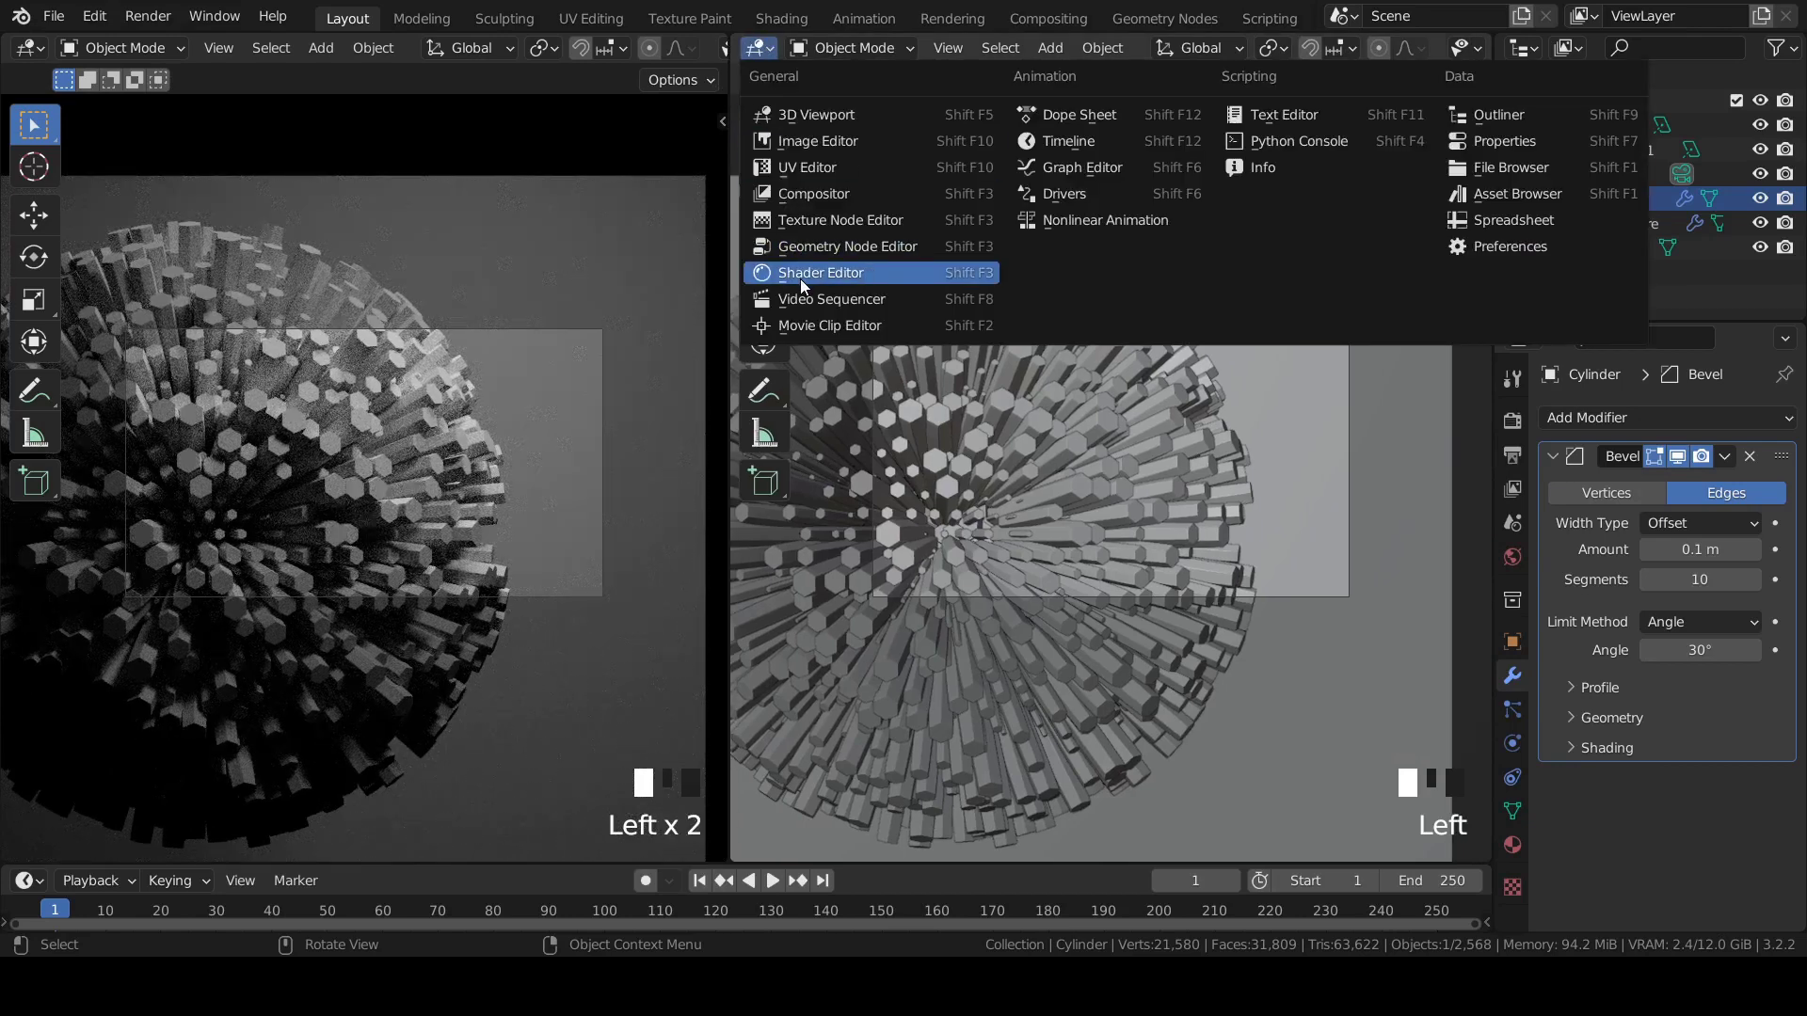
{"action": "left_click", "coordinate": [802, 278]}
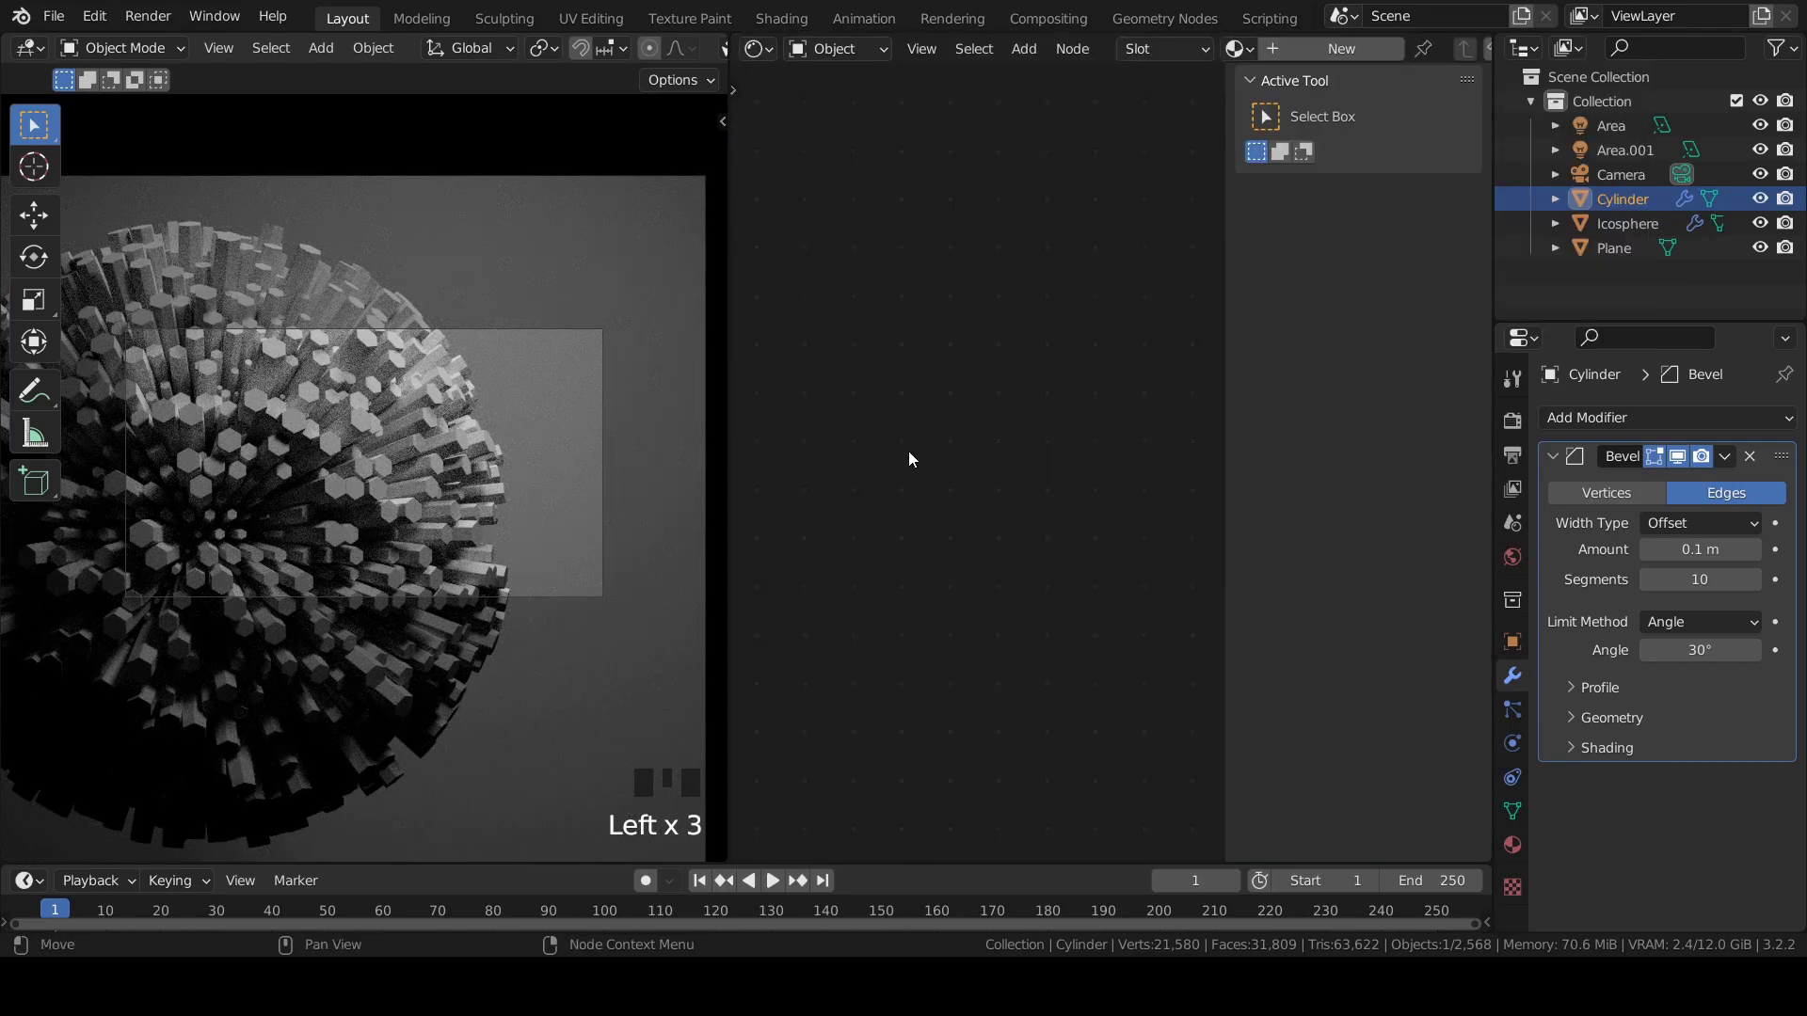
{"action": "key", "text": "n"}
Create a new material for the cylinder with Specular 1.000 and Roughness 0.100.
{"action": "left_click", "coordinate": [1617, 199]}
{"action": "left_click", "coordinate": [1304, 49]}
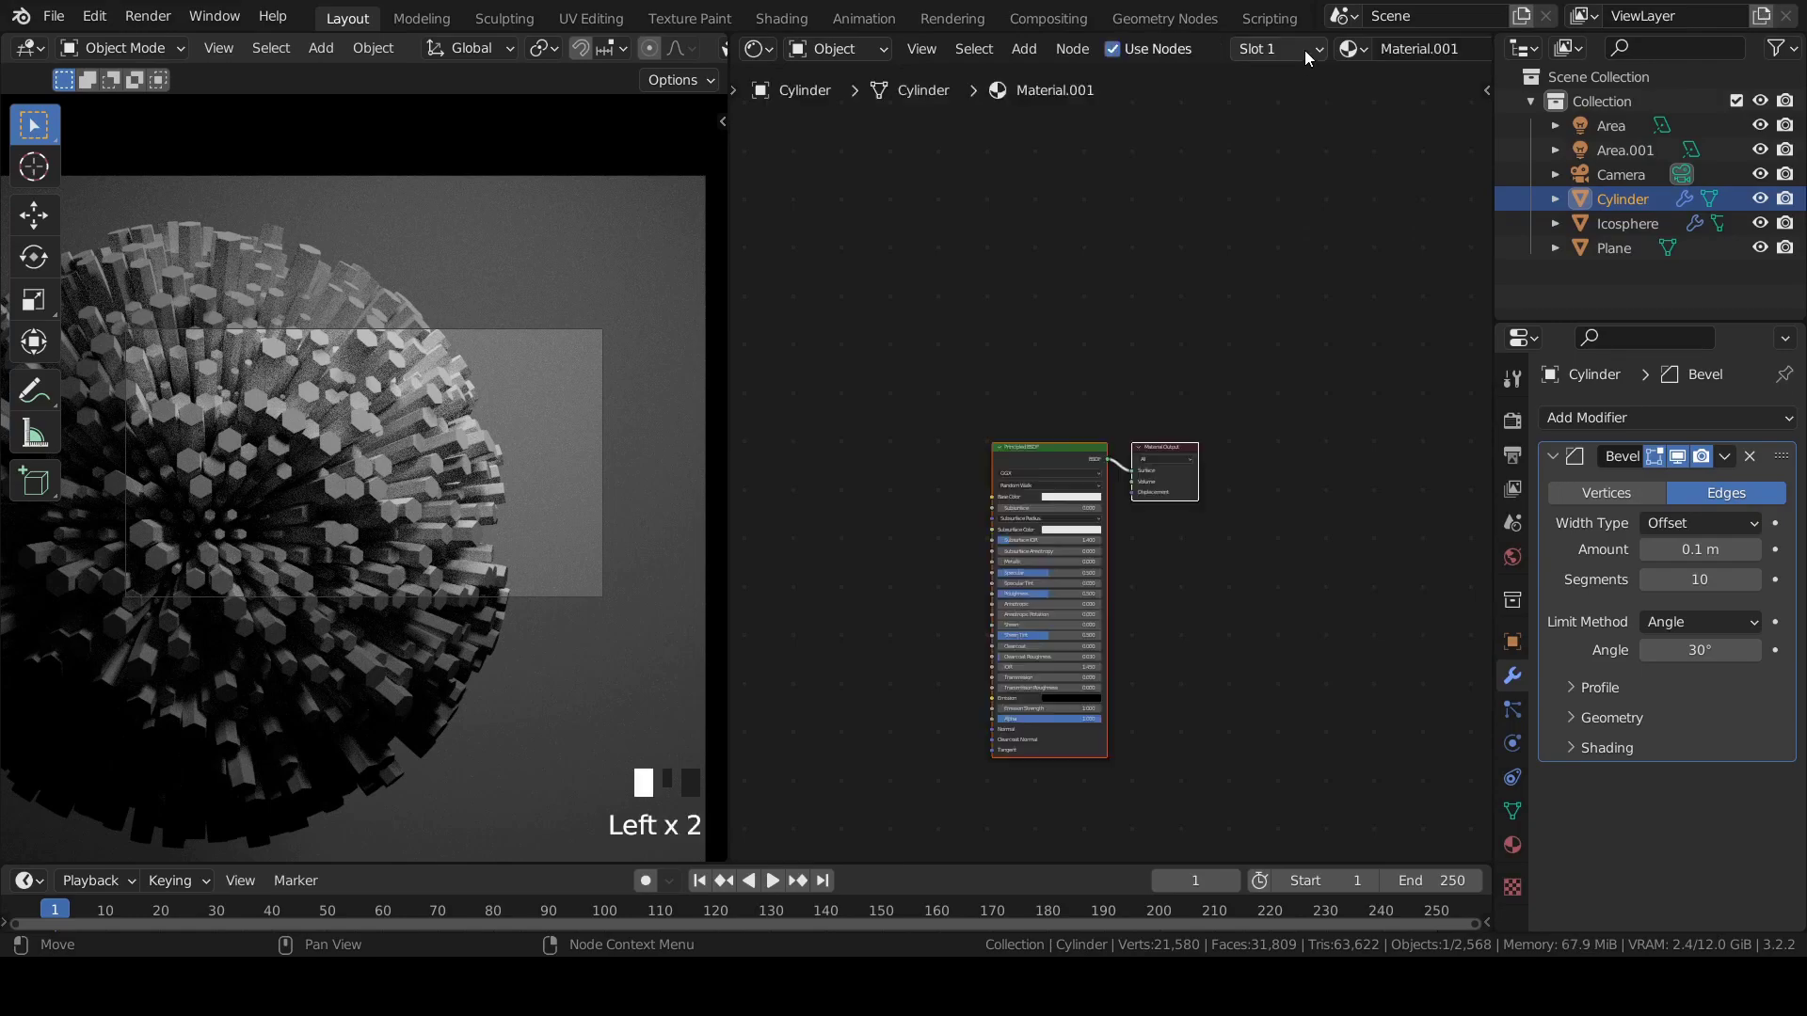
{"action": "middle_click_drag", "start_coordinate": [1018, 585], "coordinate": [1079, 472]}
{"action": "scroll", "coordinate": [1053, 435], "scroll_direction": "up", "scroll_amount": 5}
{"action": "scroll", "coordinate": [1048, 428], "scroll_direction": "up", "scroll_amount": 8}
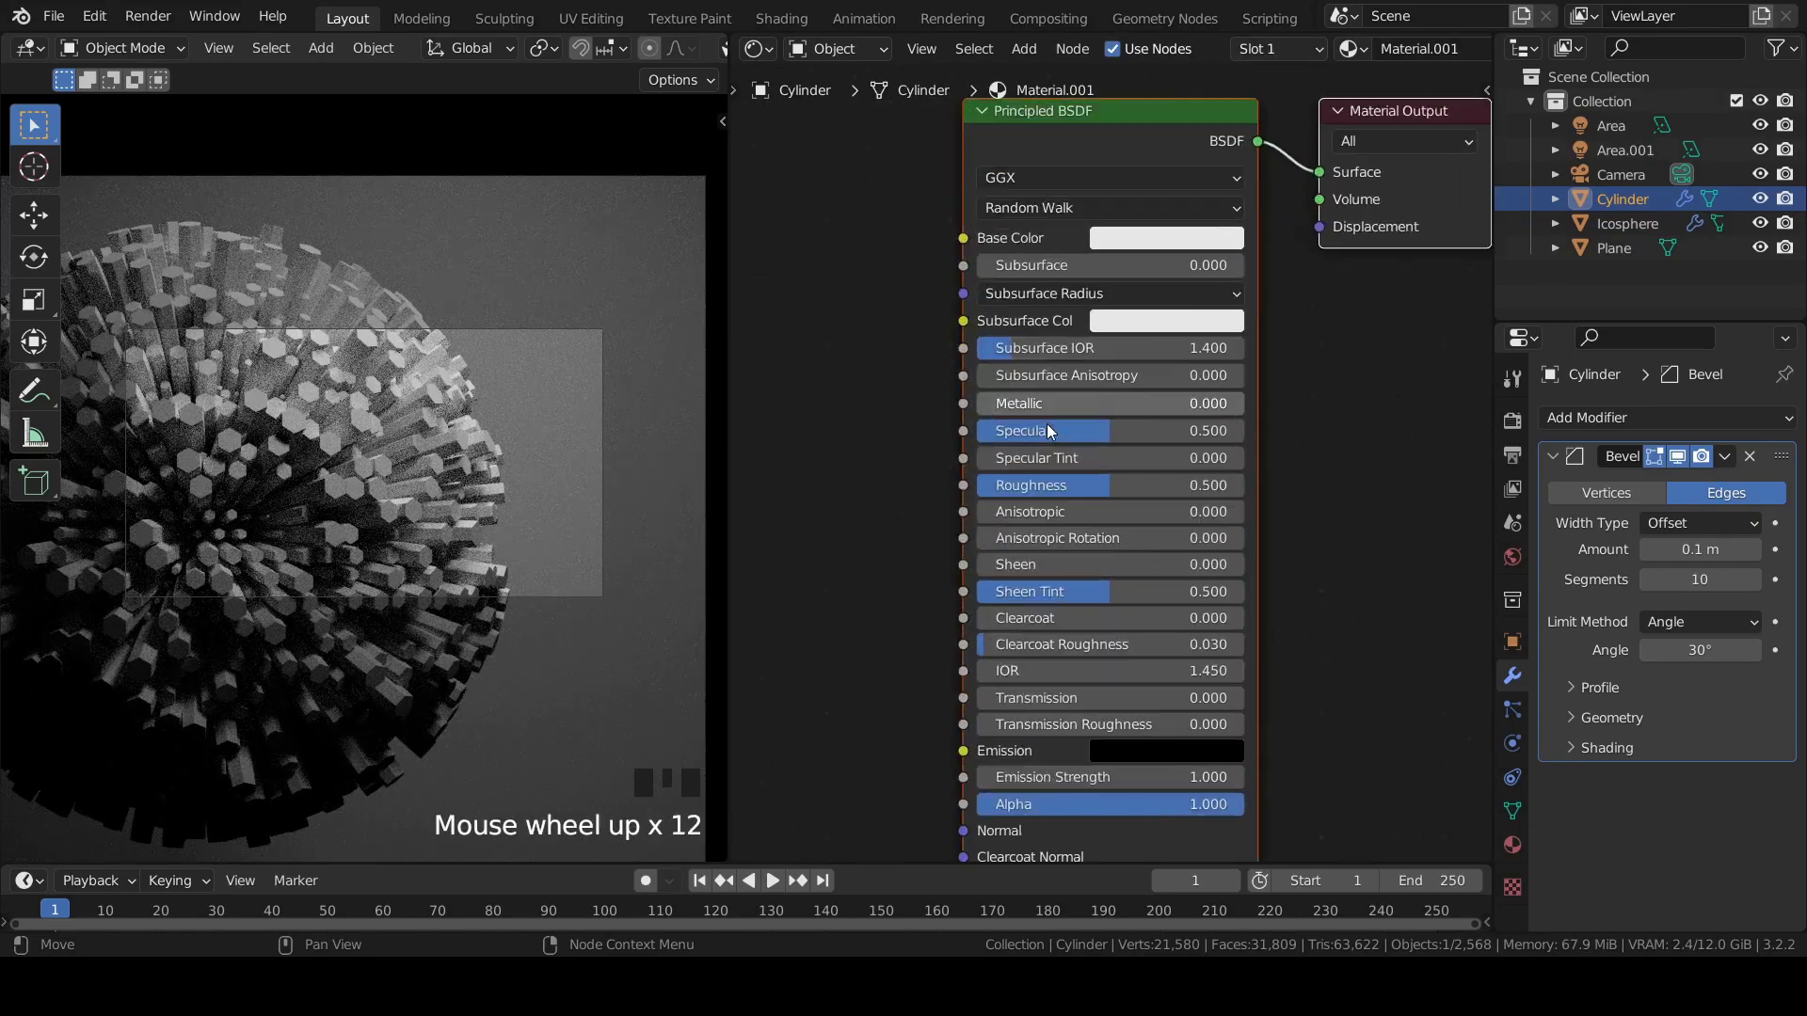
{"action": "left_click_drag", "start_coordinate": [998, 432], "coordinate": [1254, 431]}
{"action": "left_click_drag", "start_coordinate": [1132, 490], "coordinate": [969, 490]}
{"action": "scroll", "coordinate": [340, 391], "scroll_direction": "up", "scroll_amount": 6}
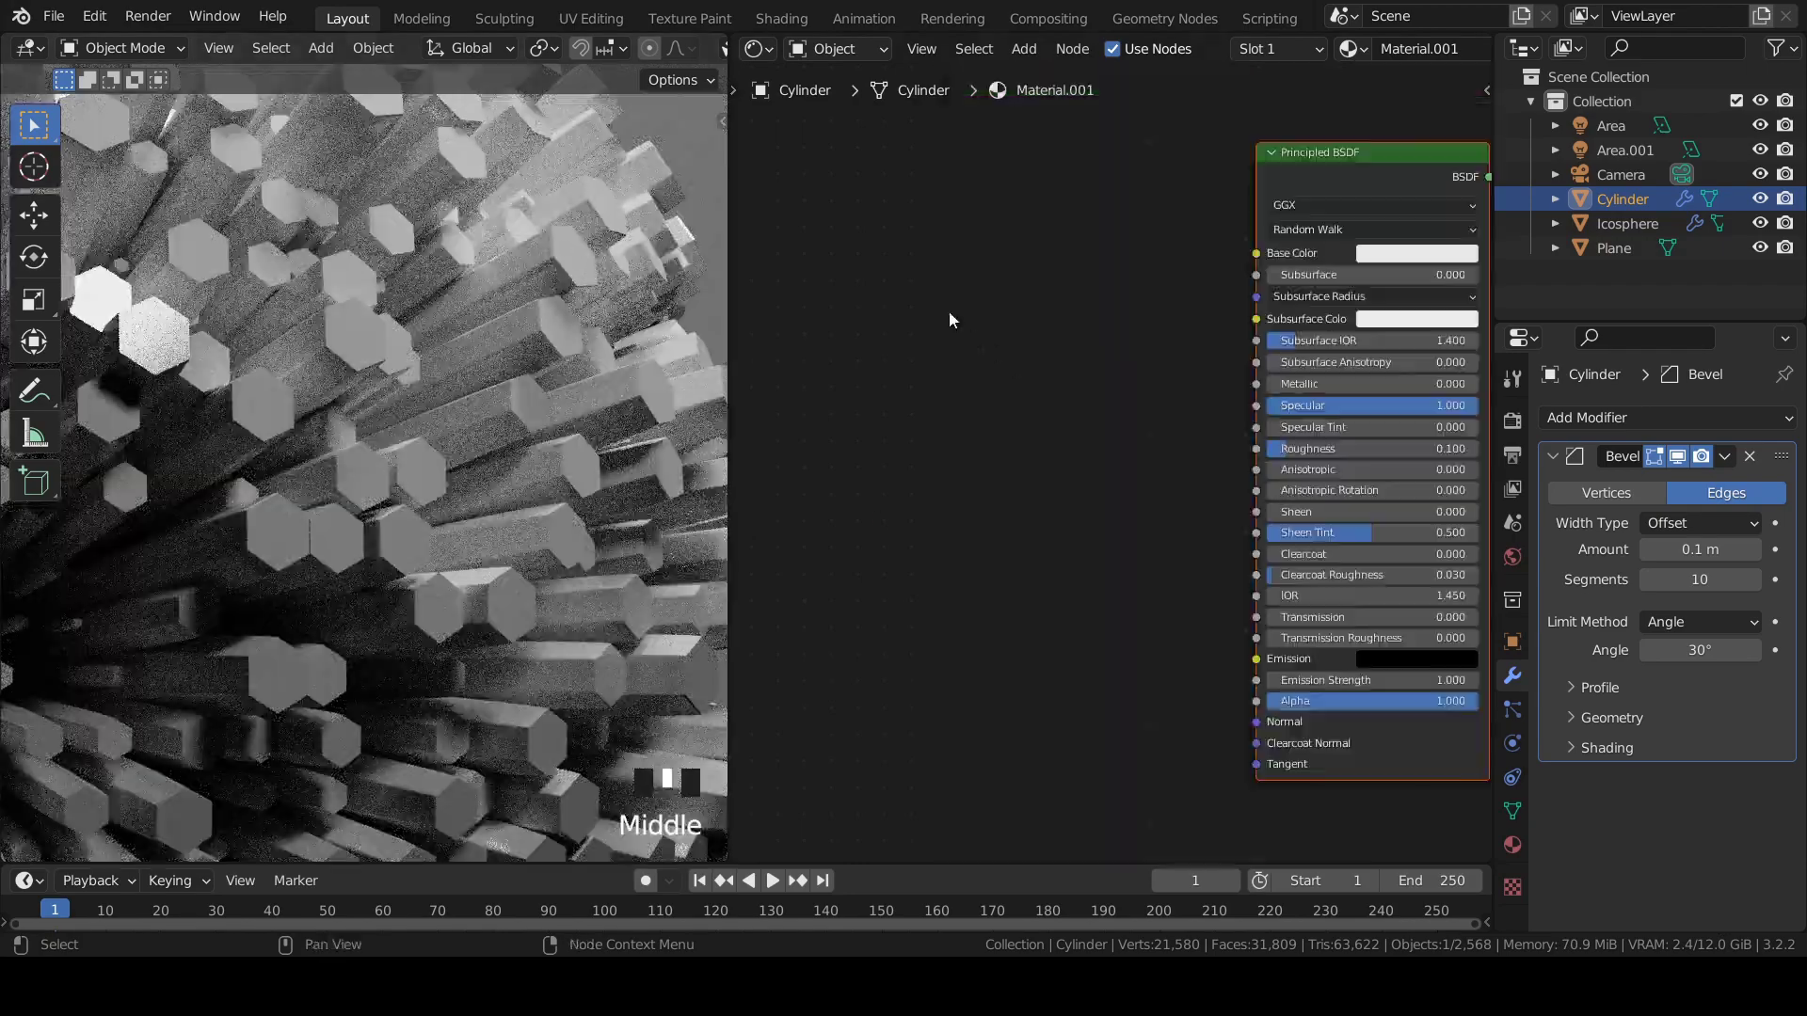
Add a ColorRamp node to the cylinder material and link its Color output to the Principled BSDF's Base Color.
{"action": "key", "text": "shift+a"}
{"action": "type", "text": "scol"}
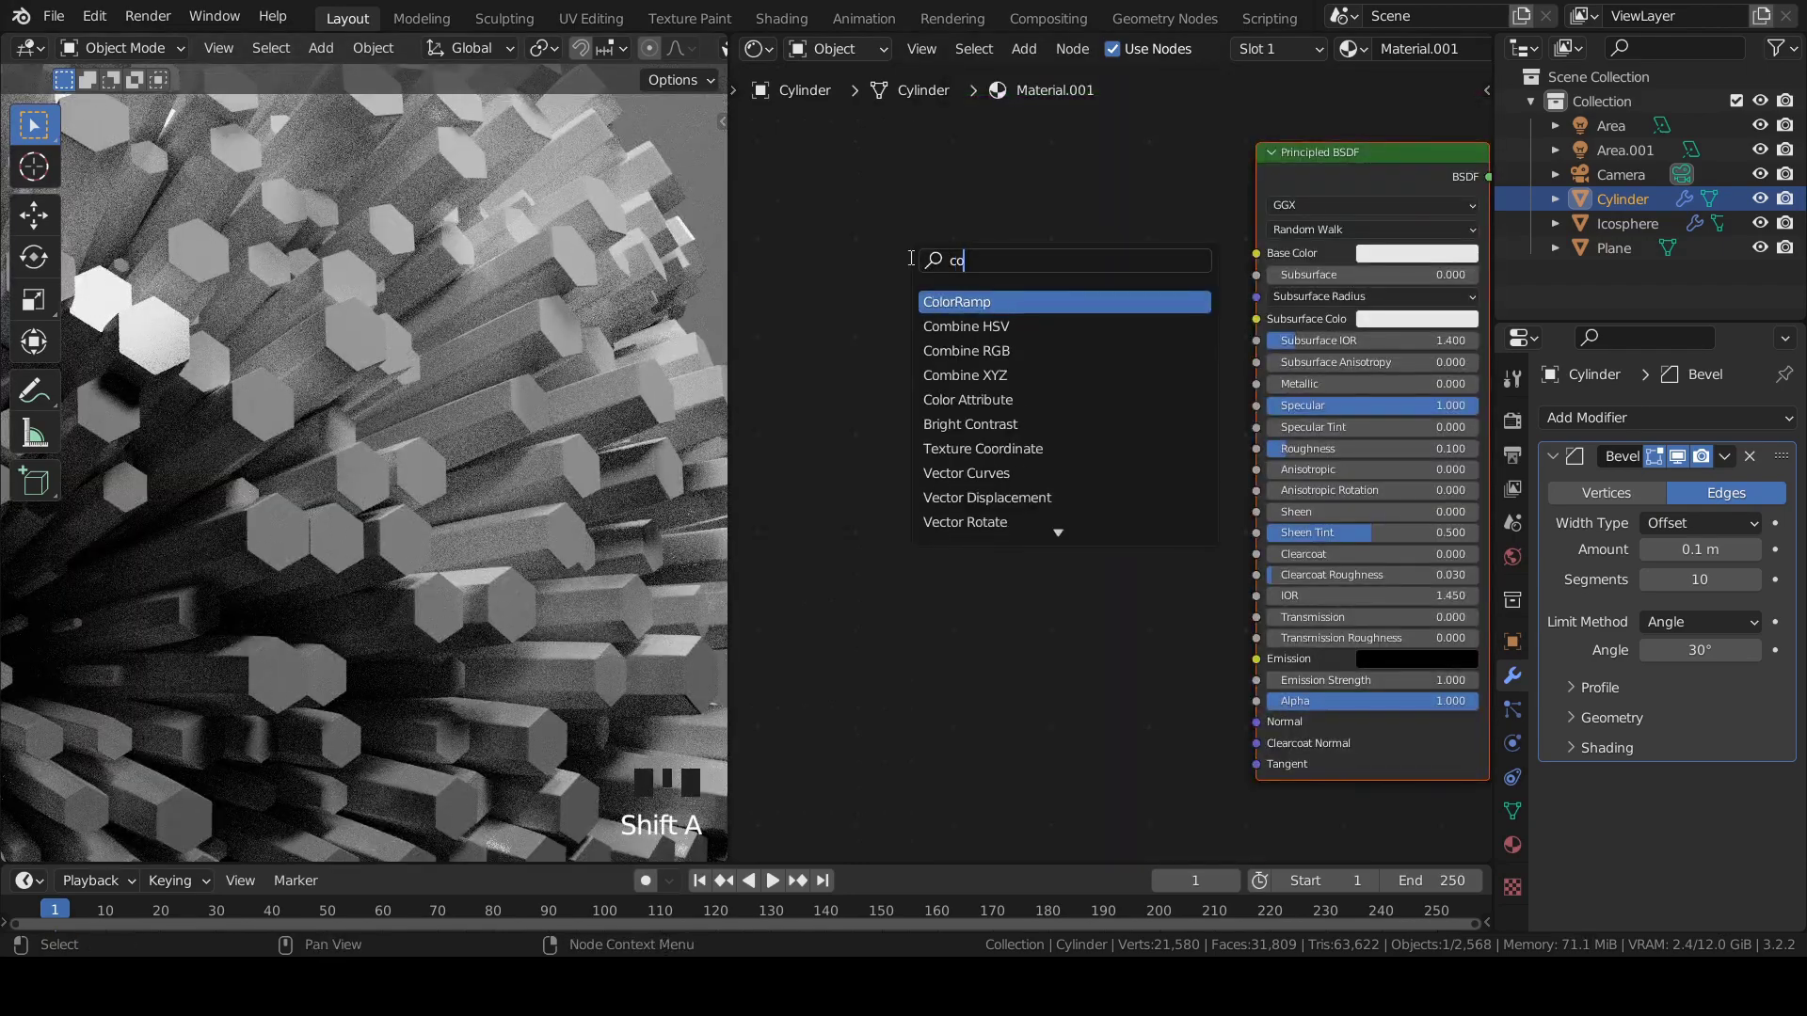
{"action": "key", "text": "Return"}
{"action": "left_click", "coordinate": [911, 297]}
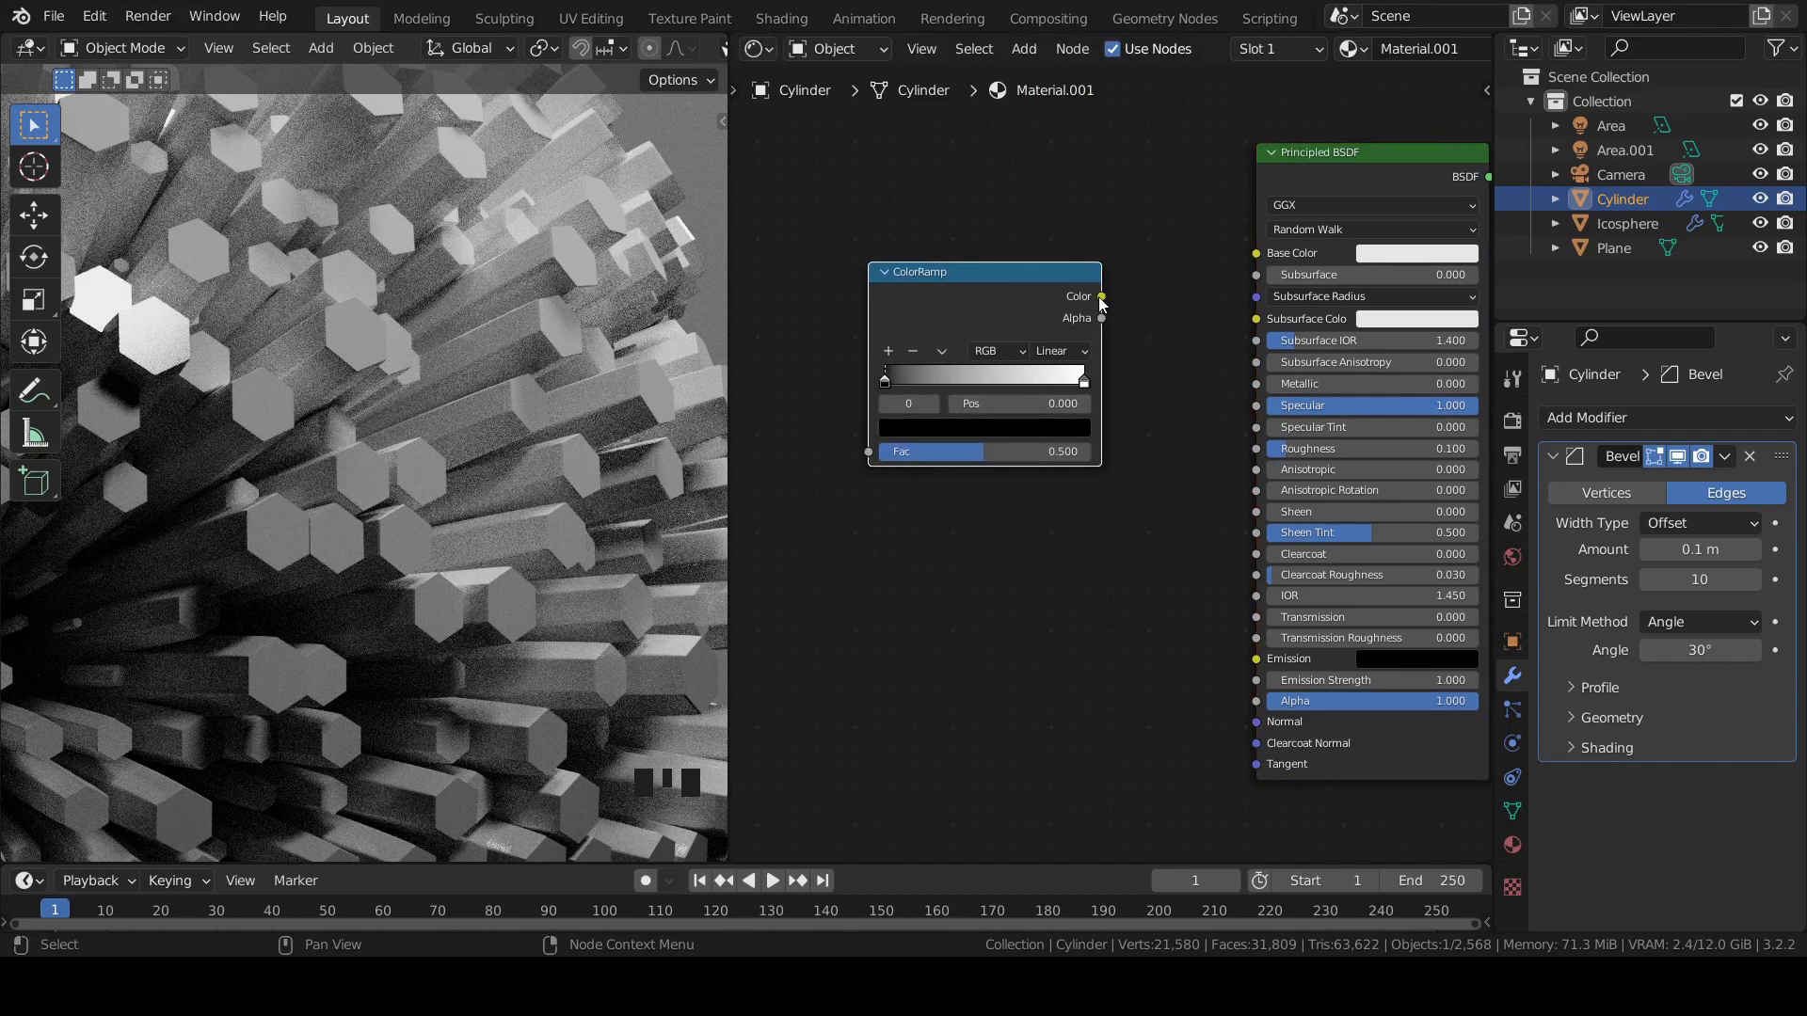
{"action": "left_click_drag", "start_coordinate": [1100, 297], "coordinate": [1257, 252]}
{"action": "scroll", "coordinate": [972, 333], "scroll_direction": "down", "scroll_amount": 3, "text": "ctrl"}
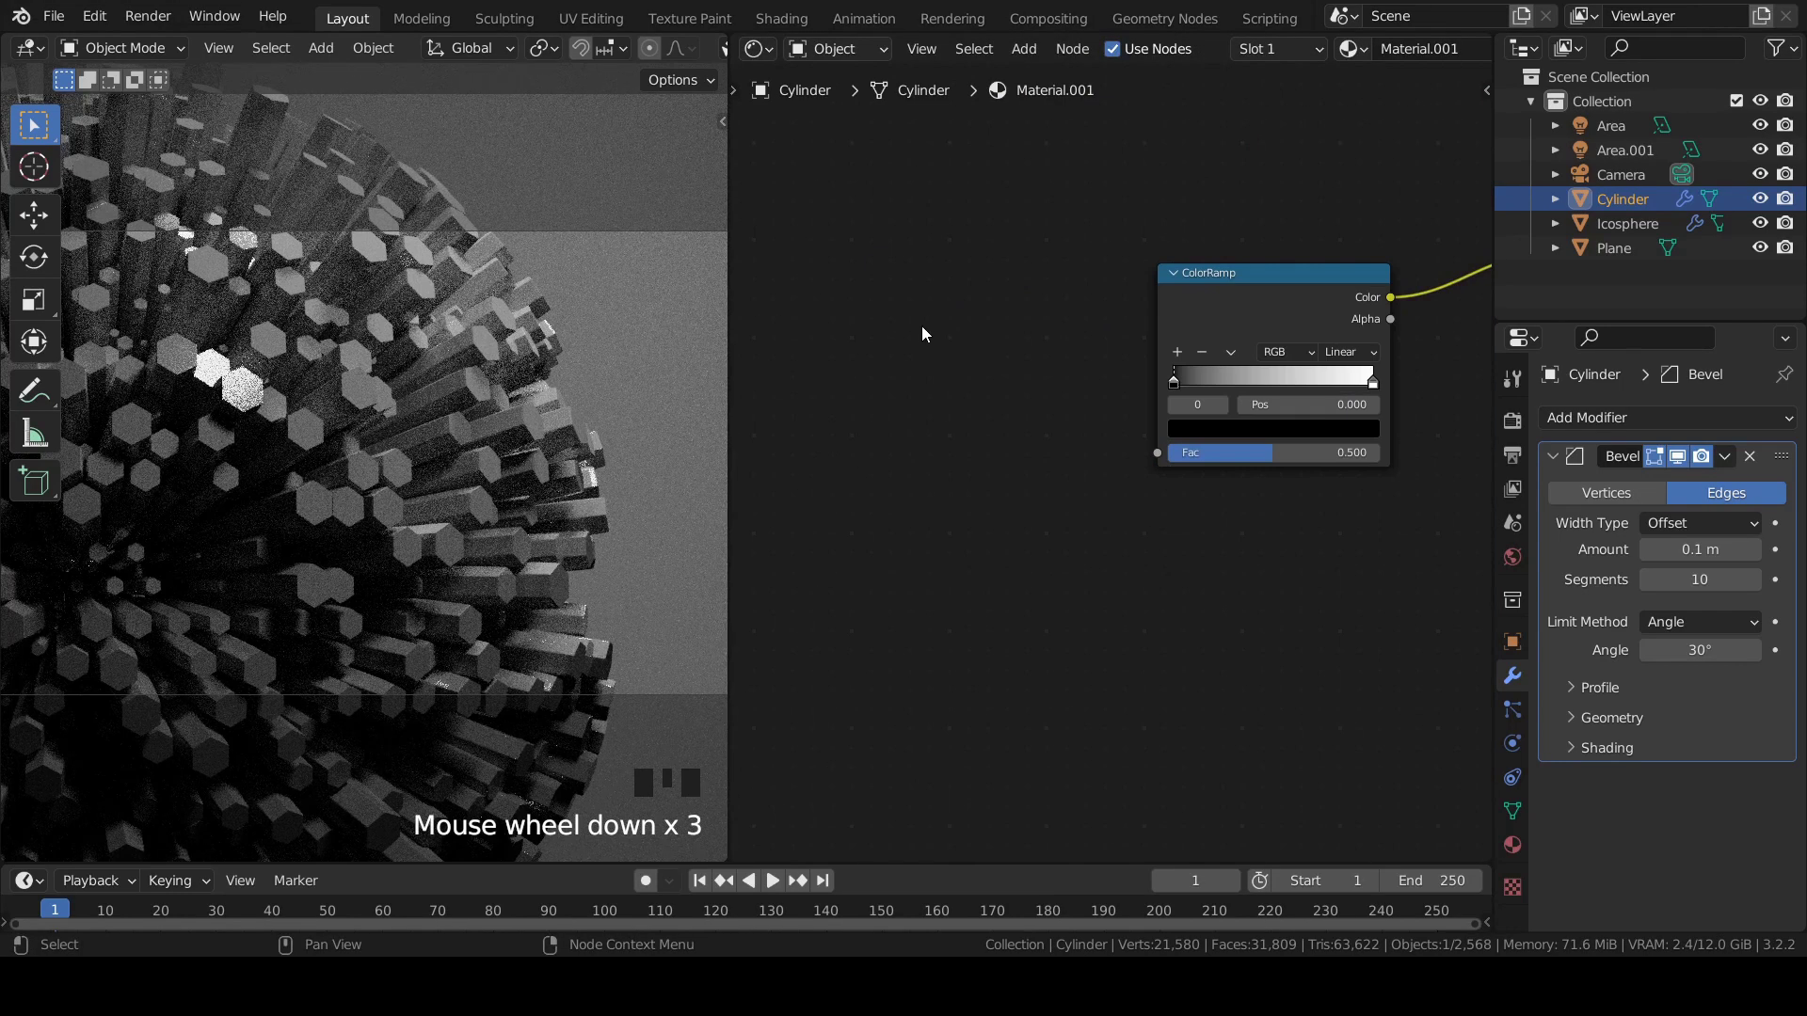
Add a Particle Info node and connect its Random output to the ColorRamp's Fac input.
{"action": "key", "text": "shift+a"}
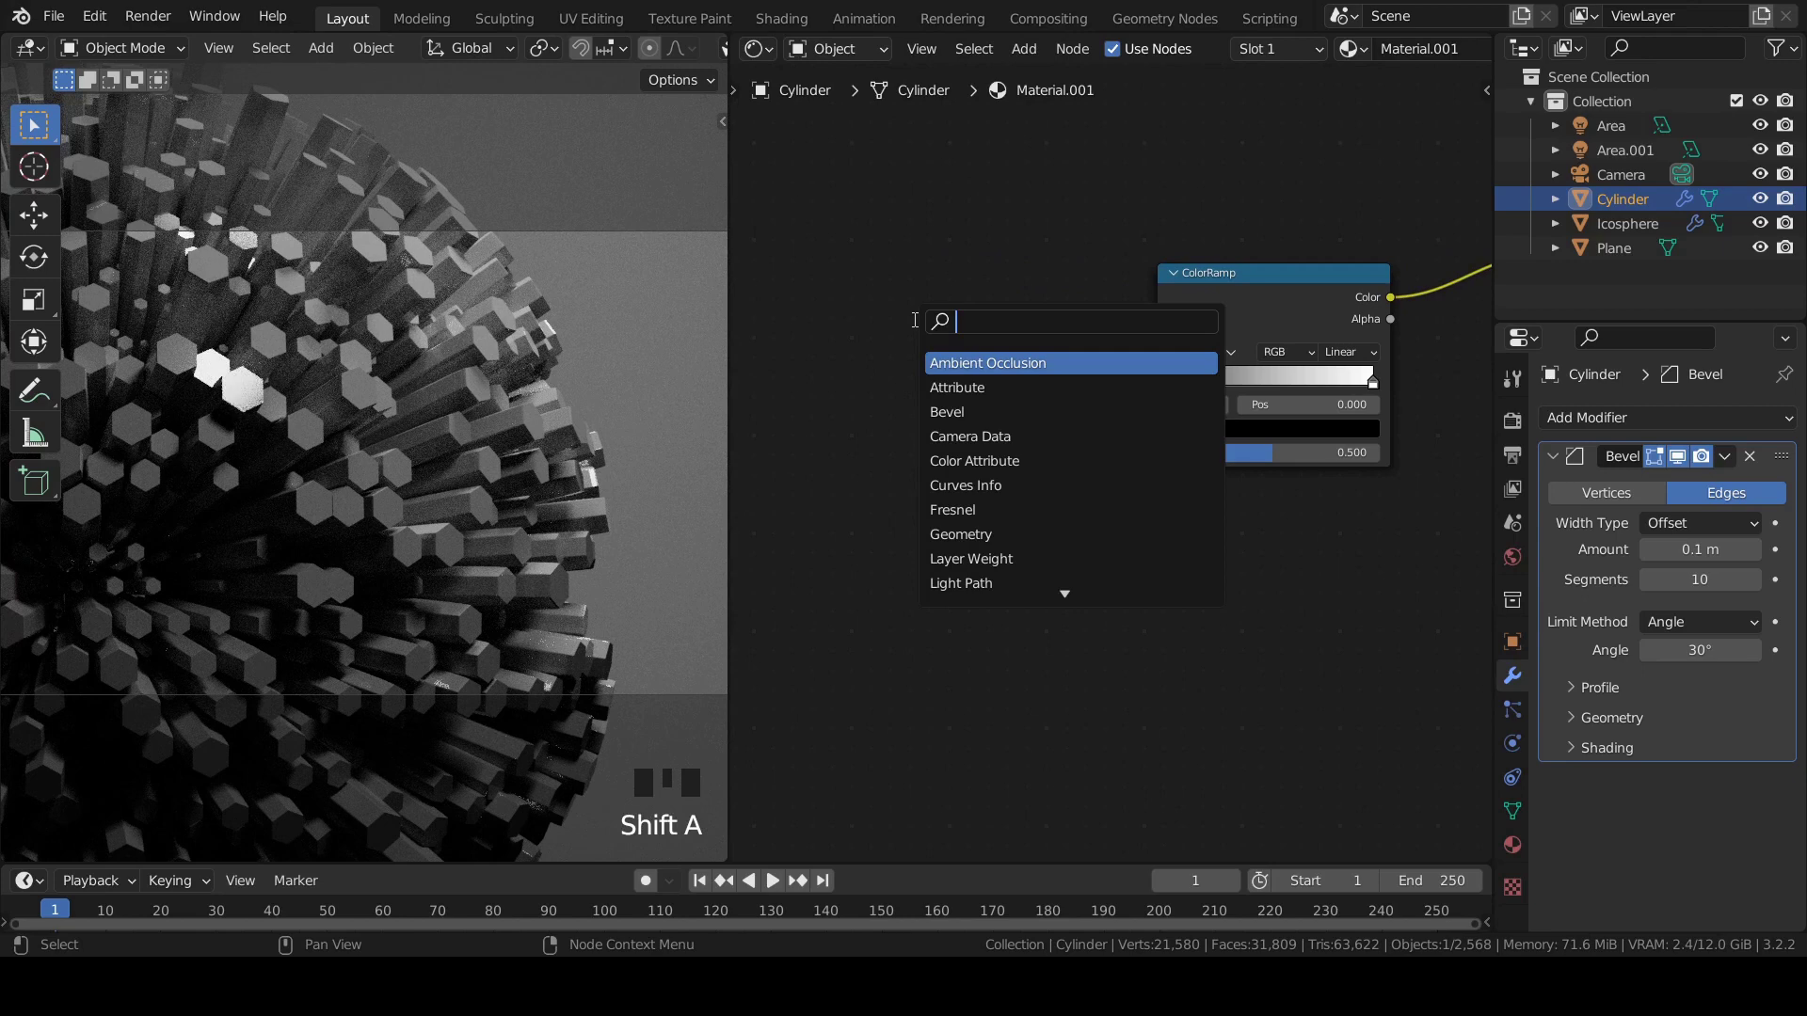
{"action": "type", "text": "info"}
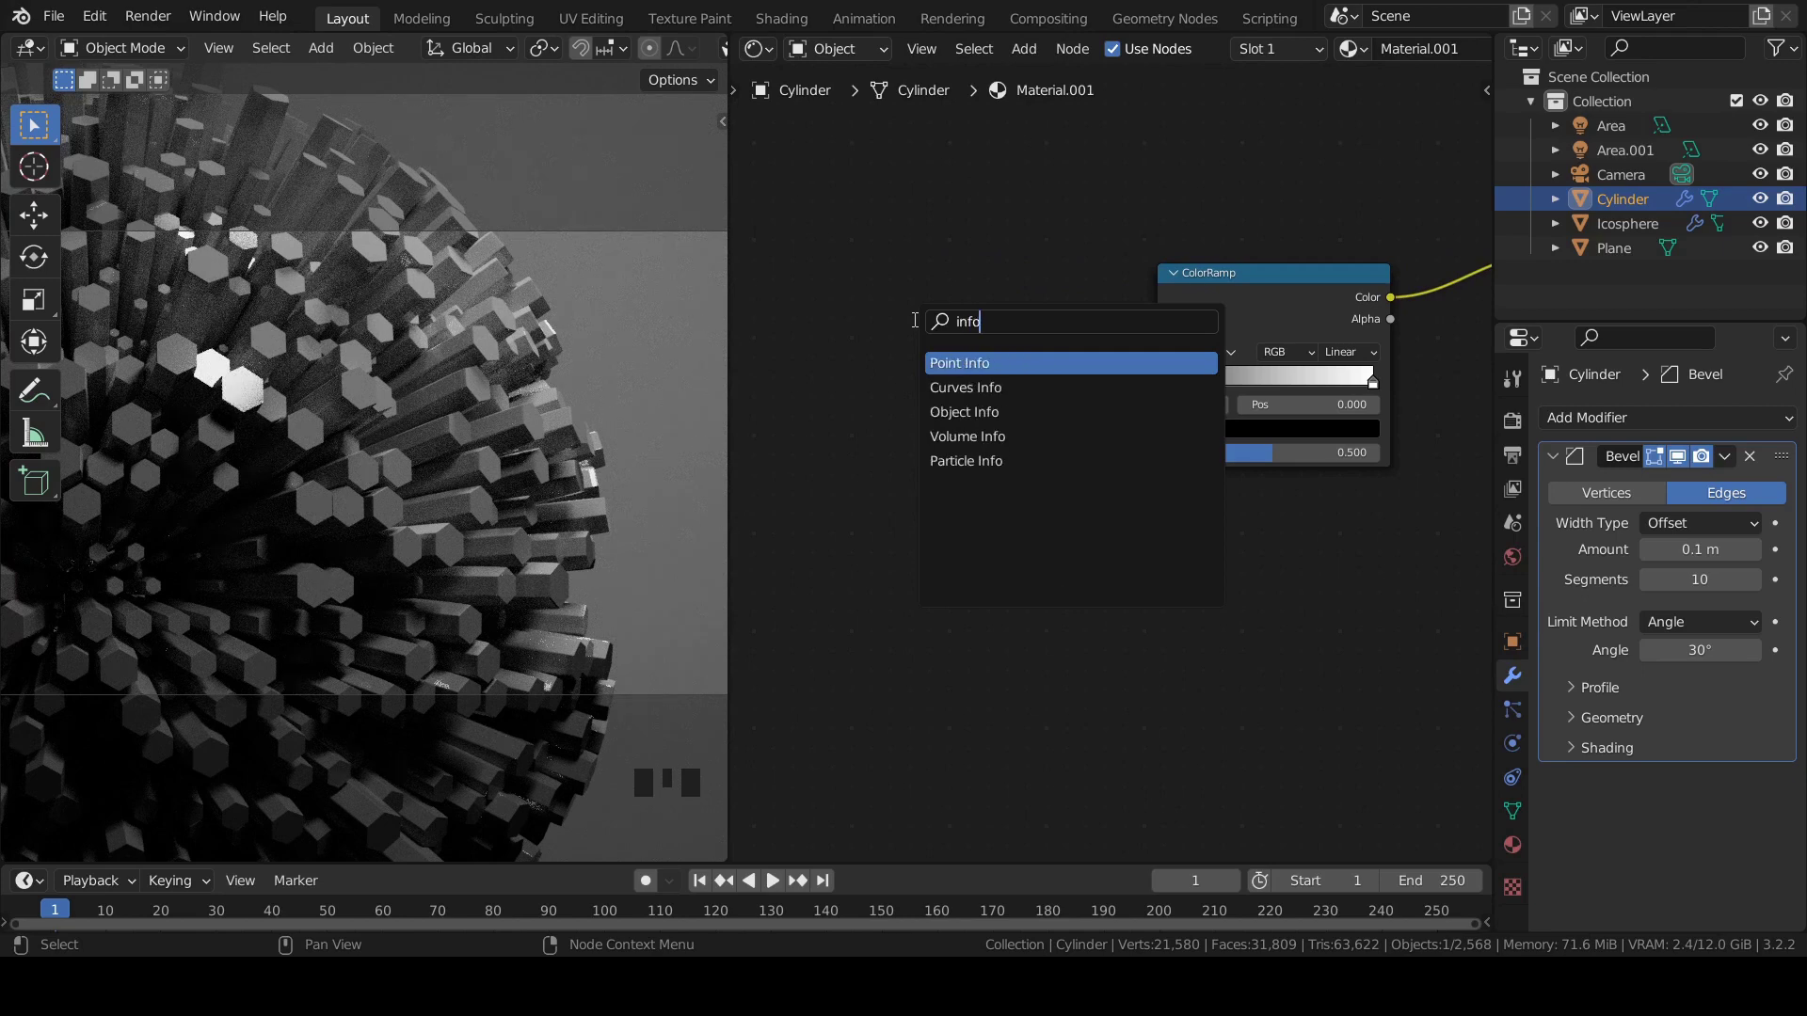
{"action": "key", "text": "Down"}
{"action": "key", "text": "Down"}
{"action": "key", "text": "Down"}
{"action": "key", "text": "Down"}
{"action": "key", "text": "Return"}
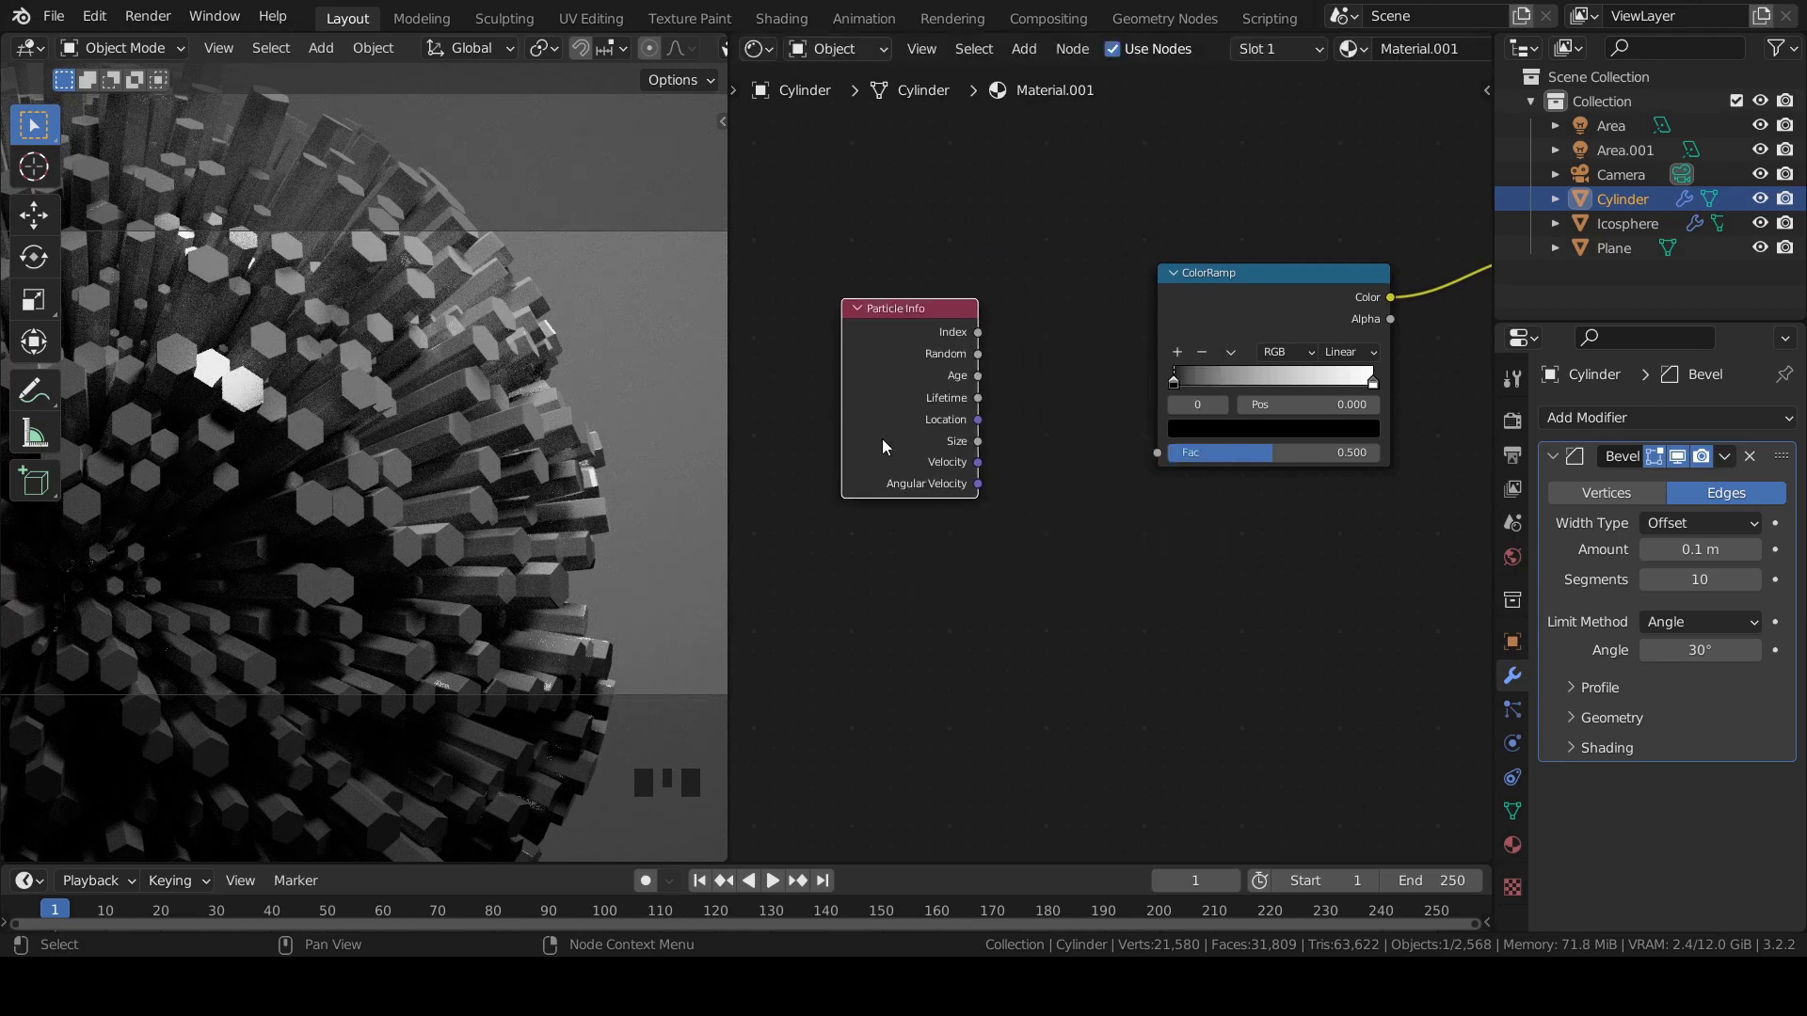
{"action": "left_click_drag", "start_coordinate": [978, 353], "coordinate": [1096, 387]}
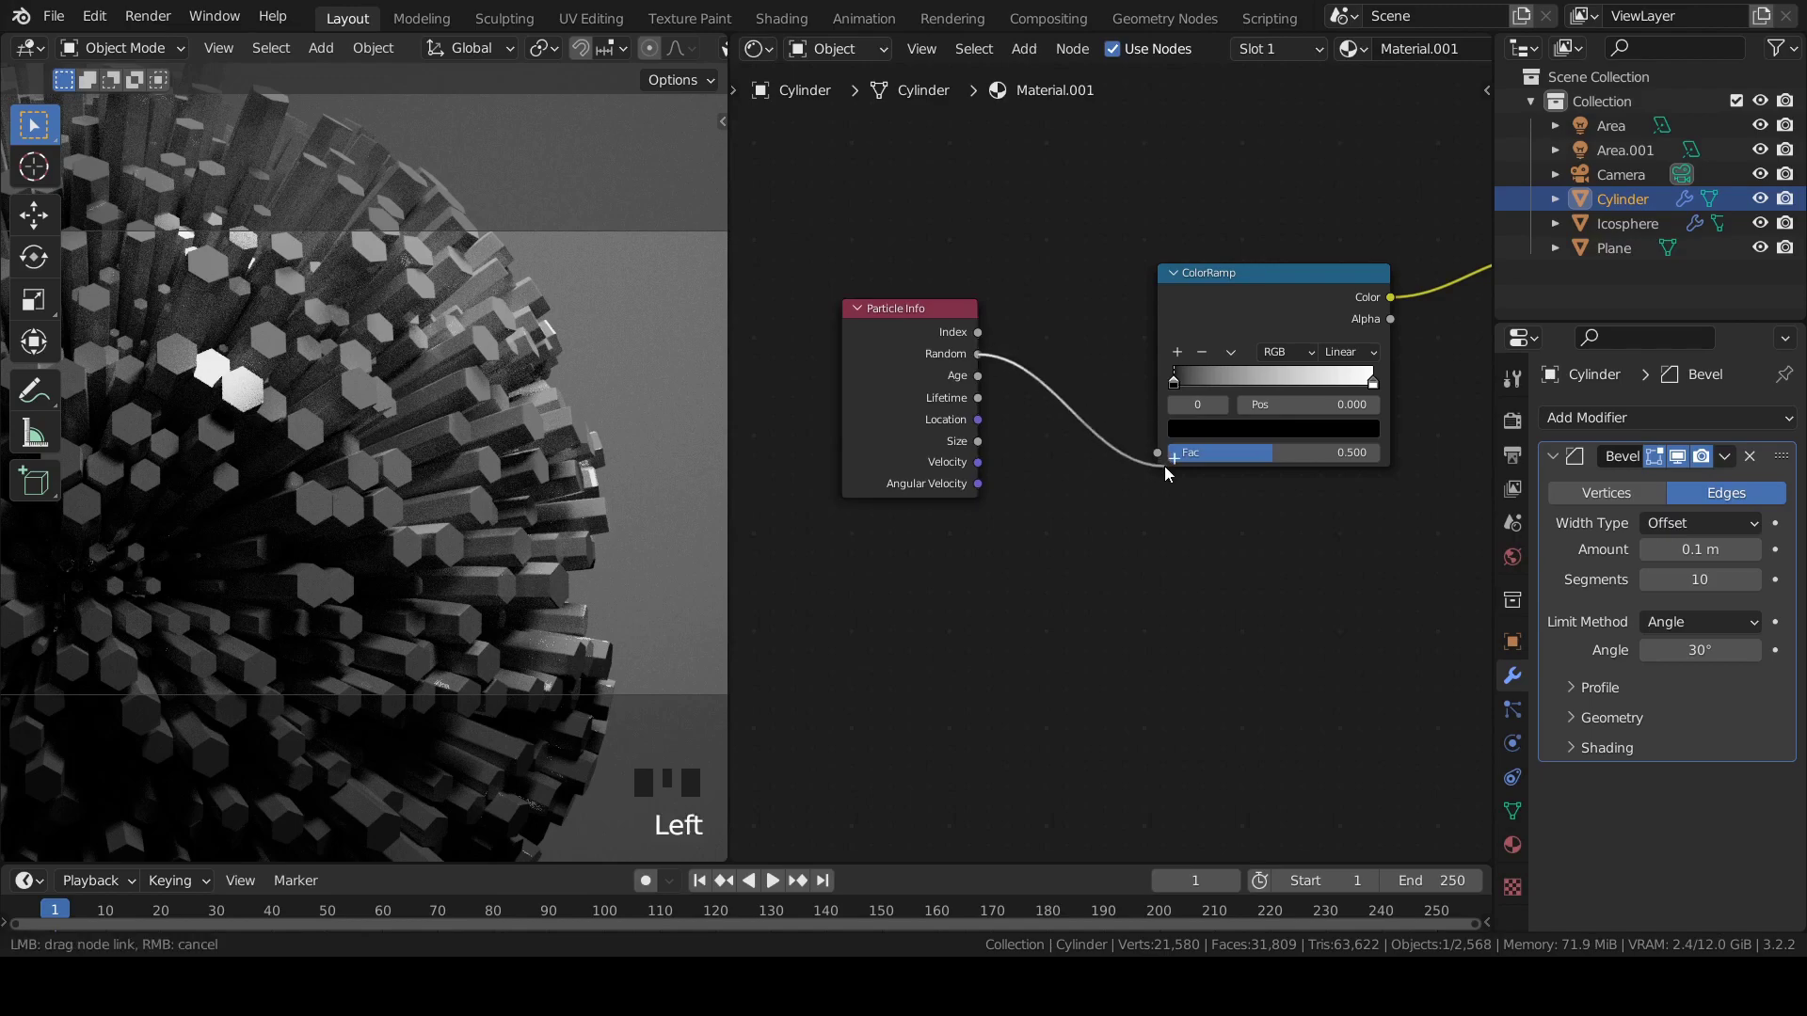
{"action": "left_click_drag", "start_coordinate": [1165, 466], "coordinate": [1165, 460]}
{"action": "scroll", "coordinate": [1167, 480], "scroll_direction": "up", "scroll_amount": 6}
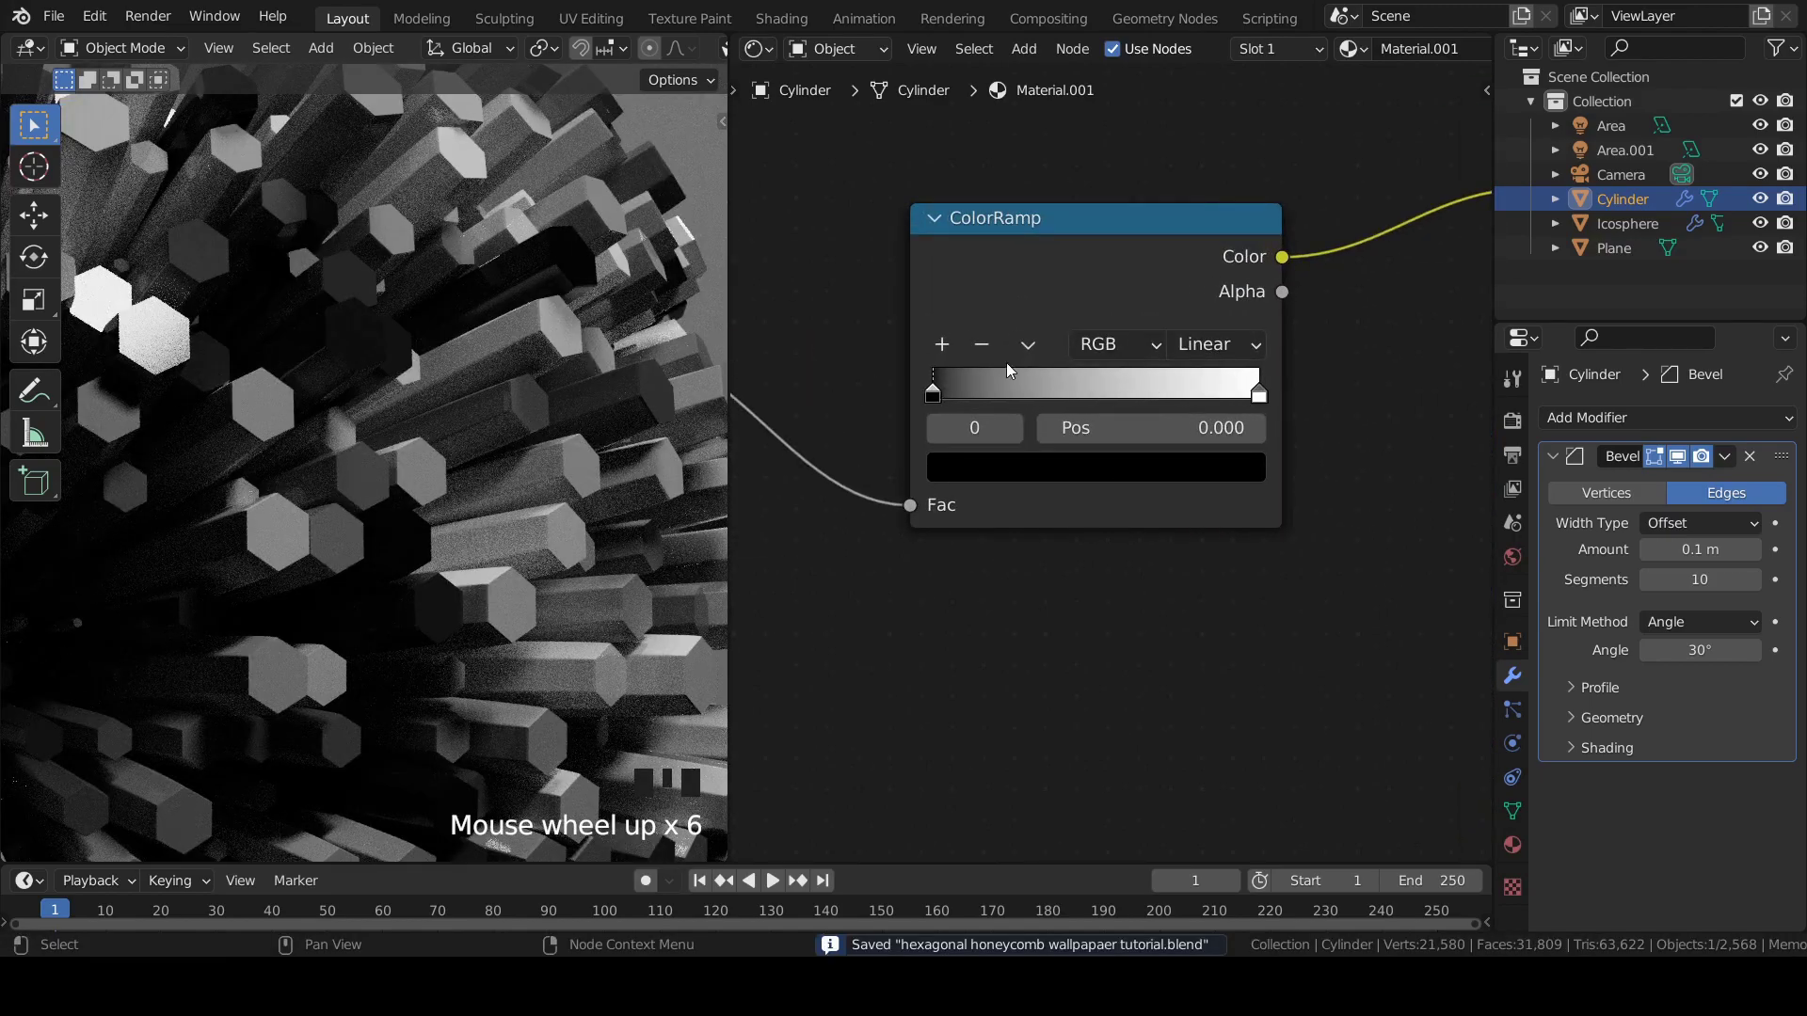
Add a ColorRamp stop at 0.500 and colour it green with hue 0.368, saturation about 0.69 and value about 0.57.
{"action": "left_click", "coordinate": [941, 345]}
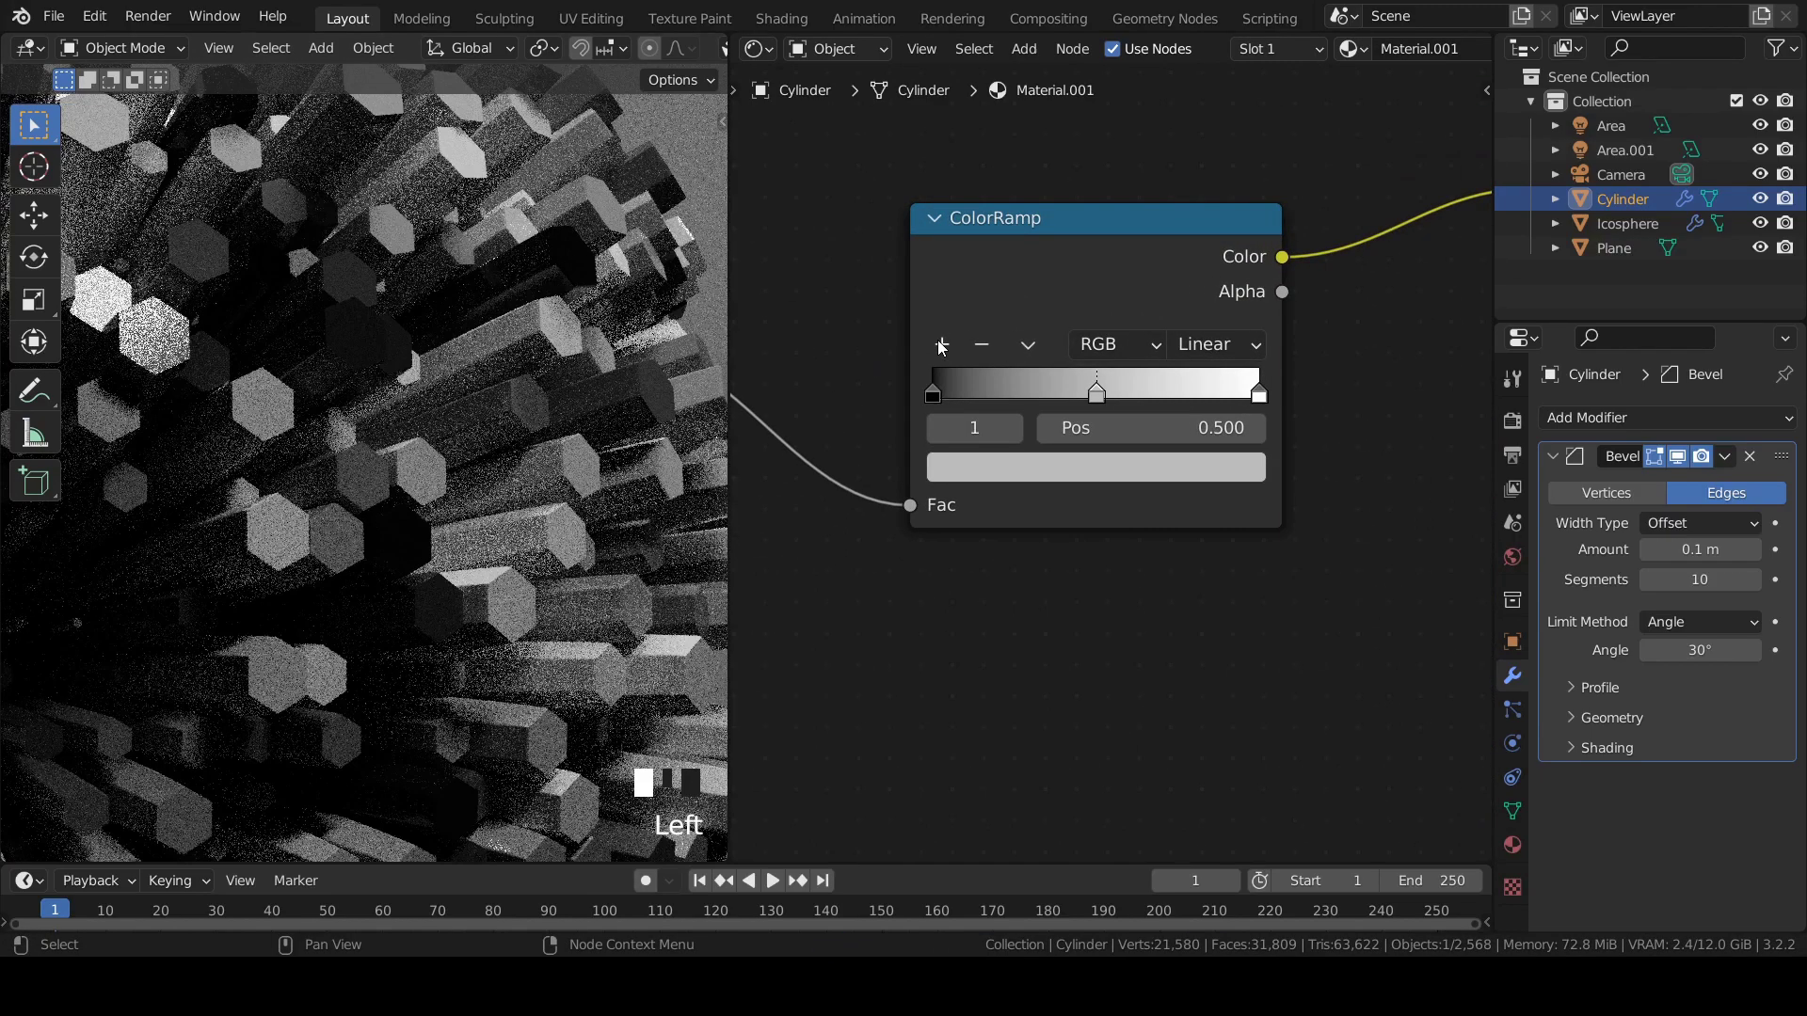
{"action": "left_click", "coordinate": [1104, 467]}
{"action": "left_click", "coordinate": [1025, 578]}
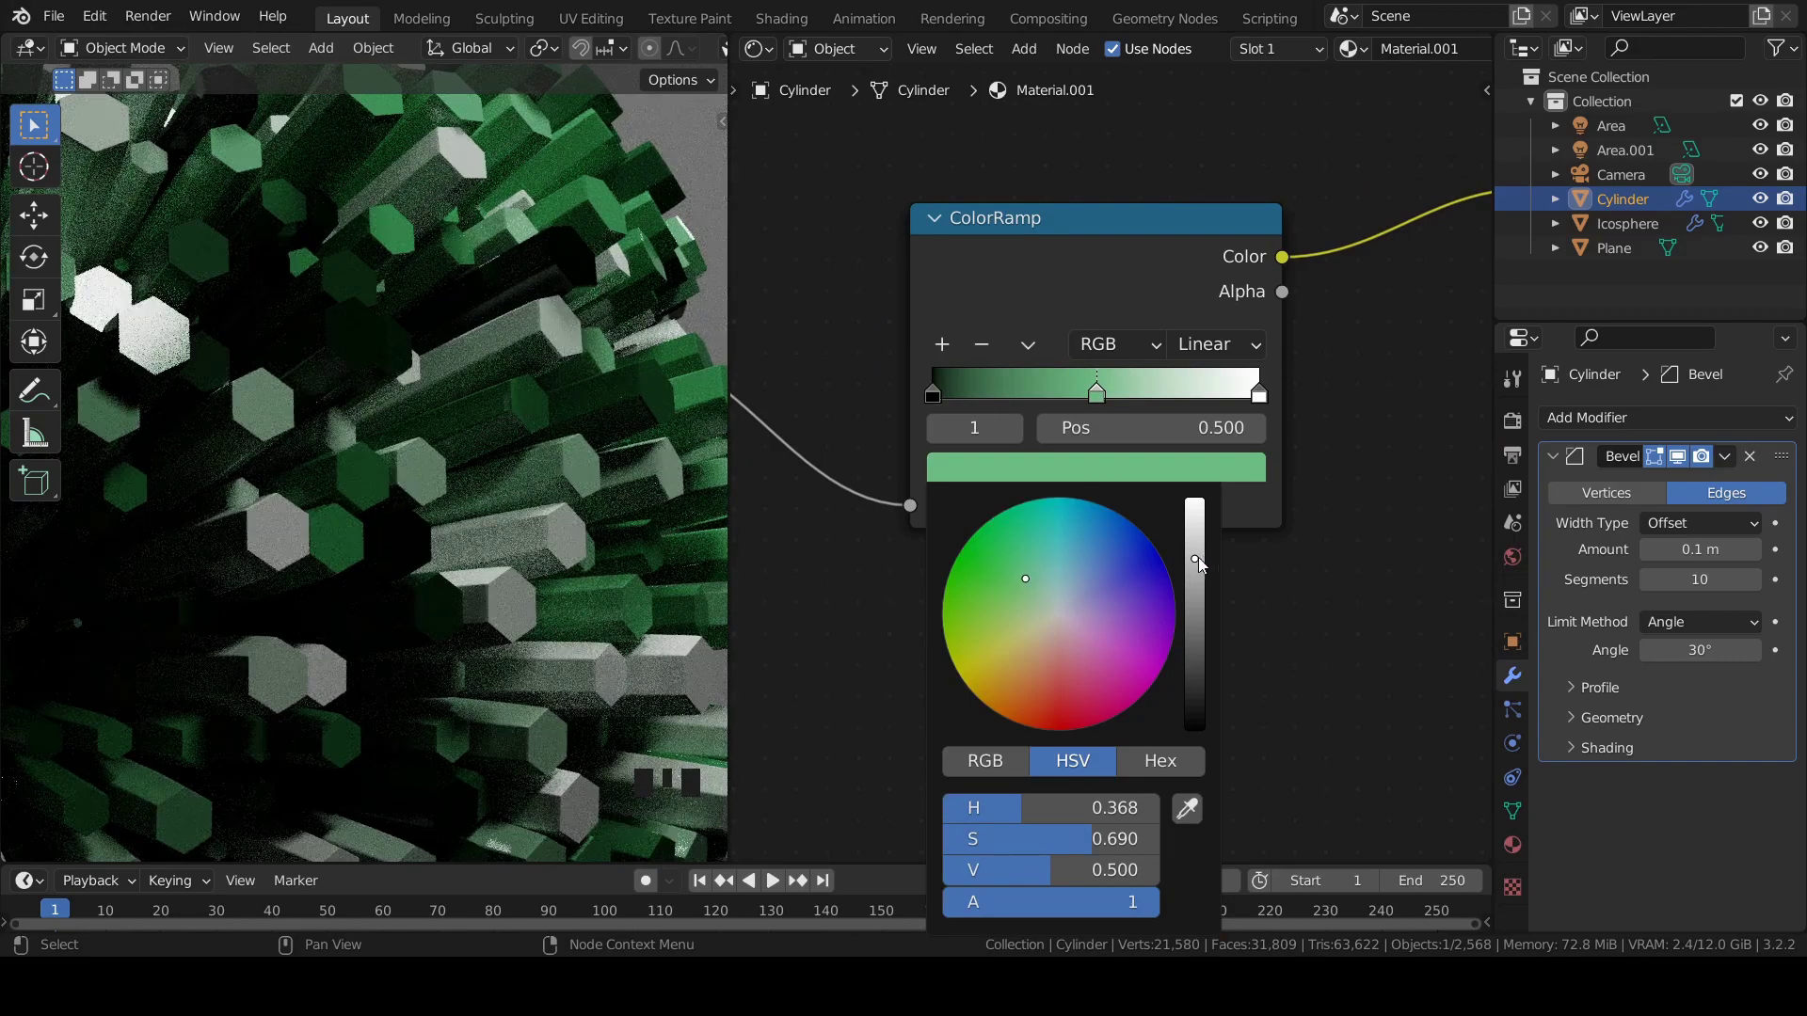
{"action": "left_click_drag", "start_coordinate": [1196, 558], "coordinate": [1196, 530]}
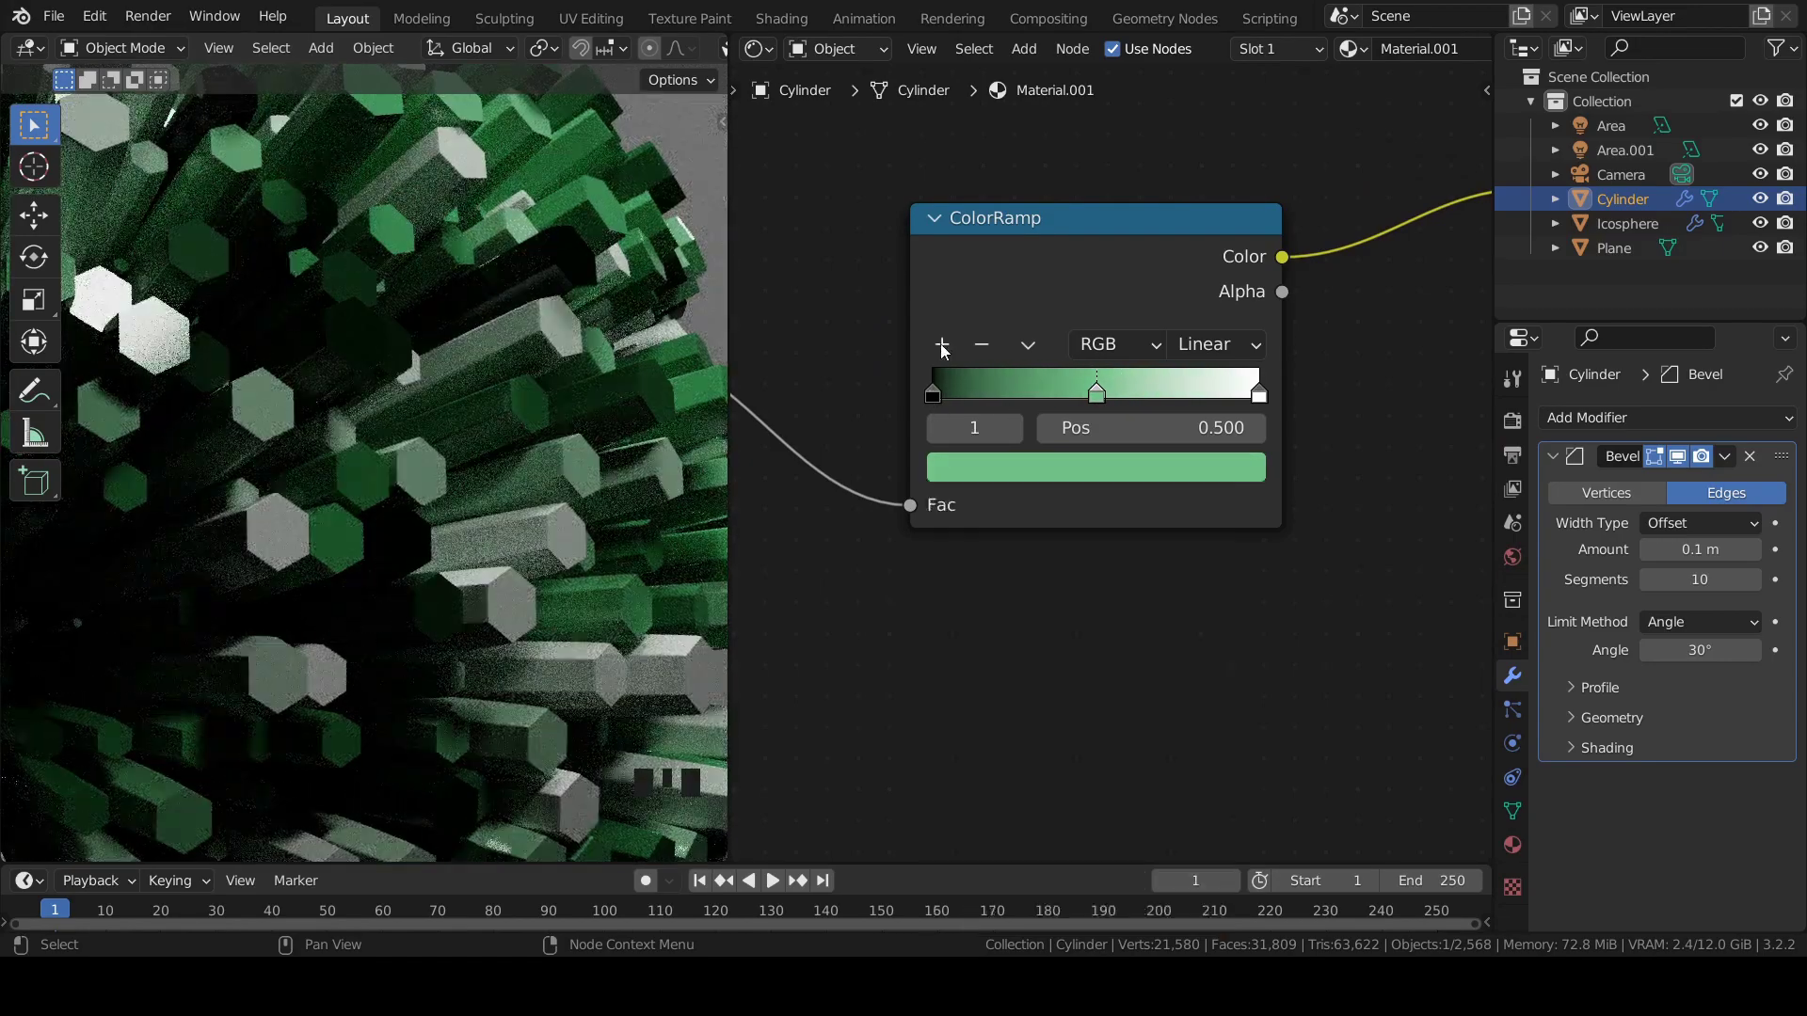
Add two more ColorRamp stops at 0.250 and 0.750 and set the interpolation to Constant.
{"action": "left_click", "coordinate": [941, 344]}
{"action": "left_click", "coordinate": [1259, 393]}
{"action": "left_click", "coordinate": [941, 344]}
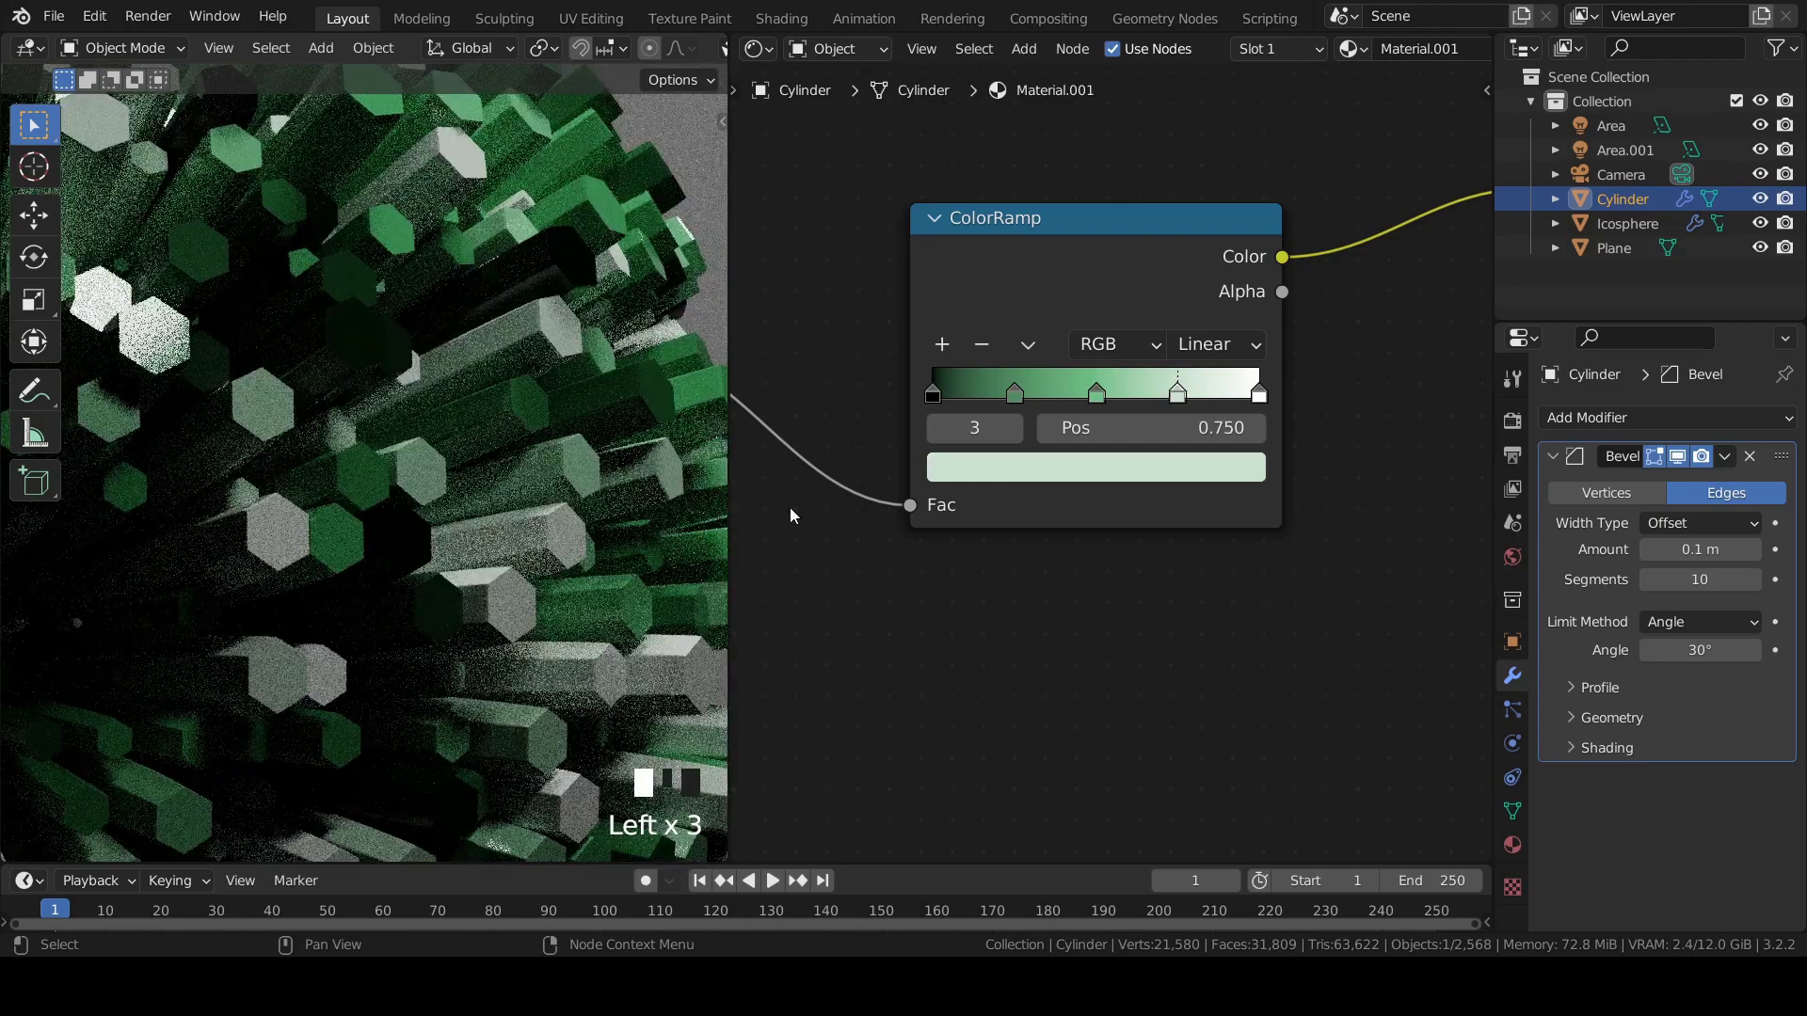
{"action": "scroll", "coordinate": [465, 443], "scroll_direction": "down", "scroll_amount": 4}
{"action": "scroll", "coordinate": [446, 412], "scroll_direction": "up", "scroll_amount": 1}
{"action": "left_click", "coordinate": [1203, 346]}
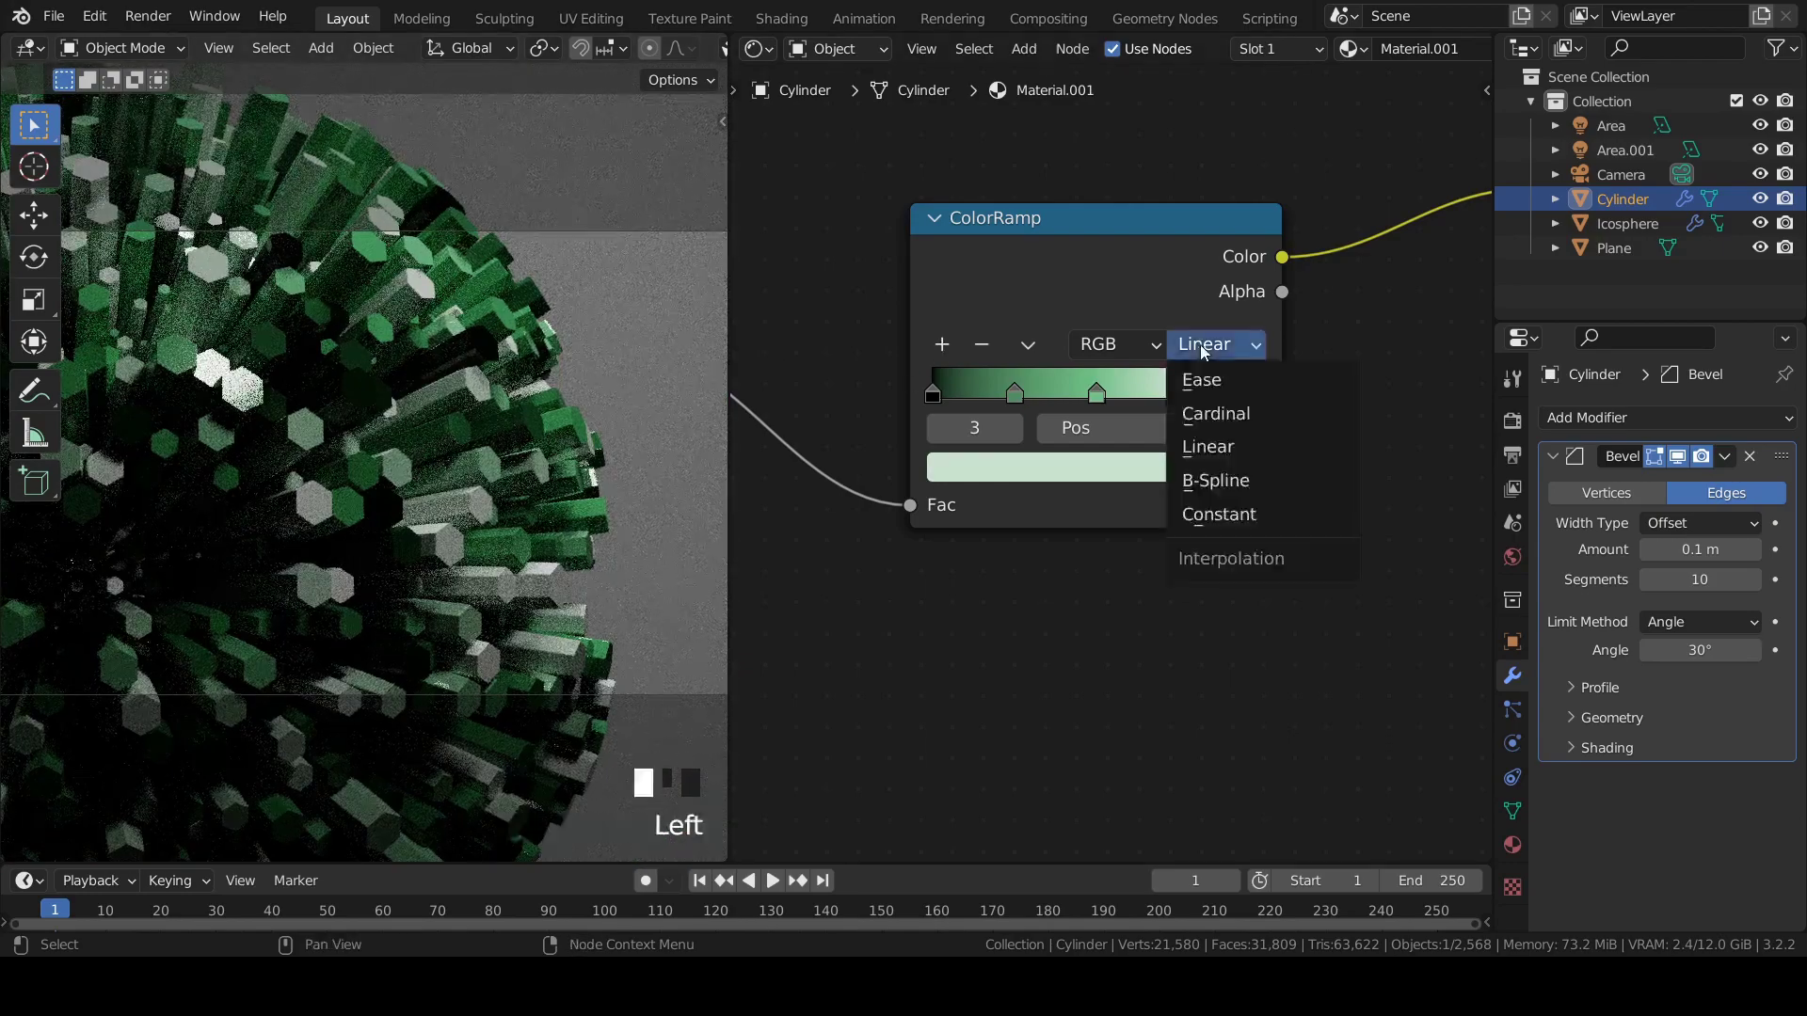
{"action": "left_click", "coordinate": [1219, 513]}
Change the colour of the ColorRamp's first stop from black to a medium grey.
{"action": "left_click", "coordinate": [932, 394]}
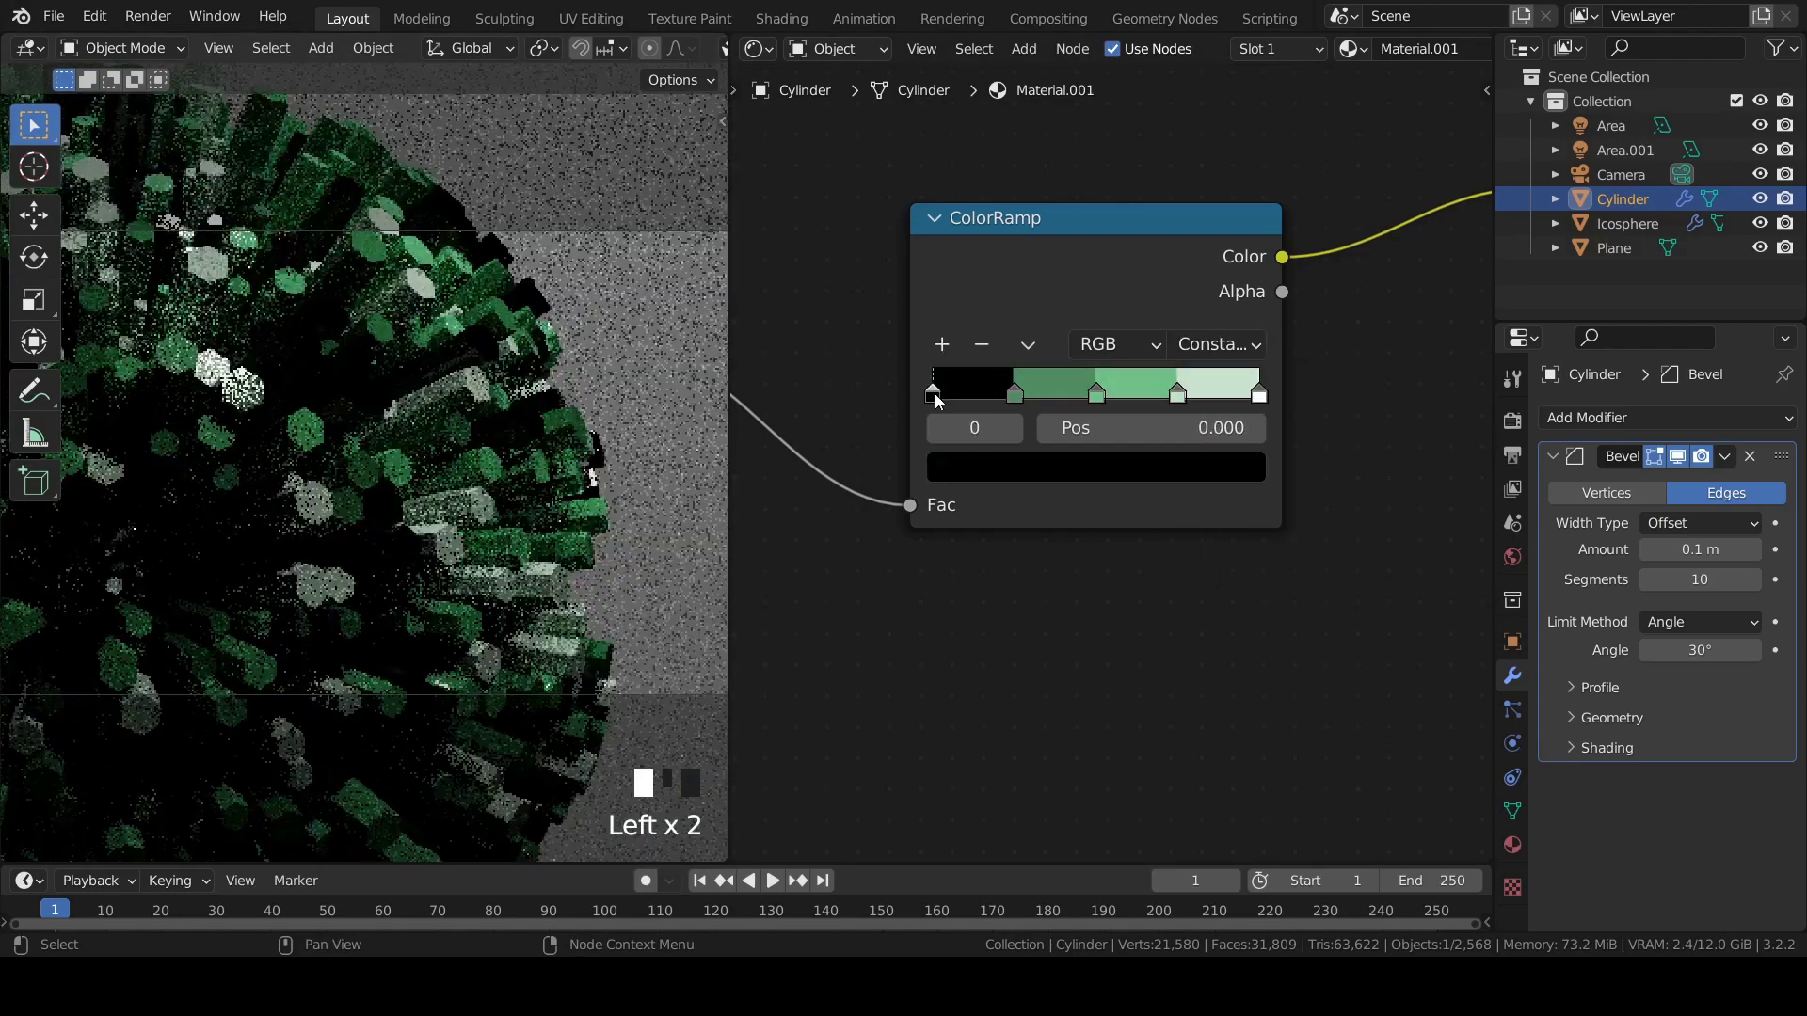
{"action": "left_click", "coordinate": [1130, 480]}
{"action": "left_click_drag", "start_coordinate": [1193, 670], "coordinate": [939, 596]}
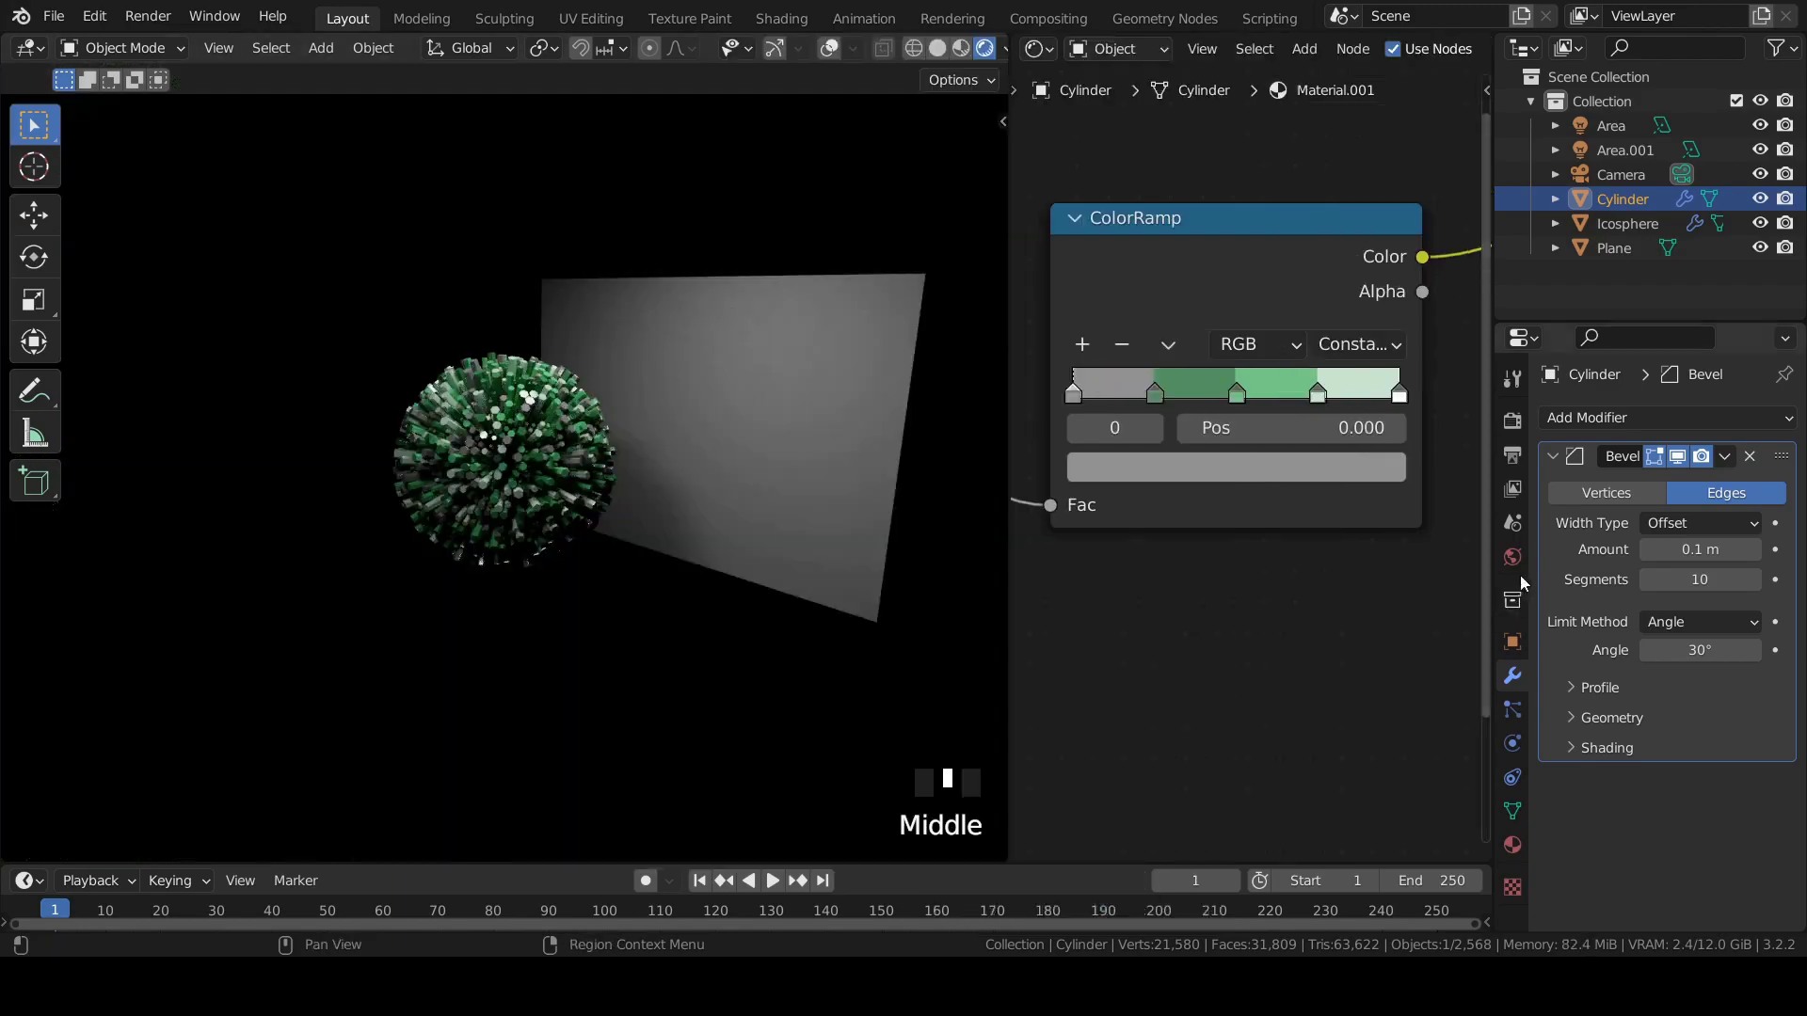
Use a Gradient Texture as the world background colour and set its strength to 0.5.
{"action": "left_click", "coordinate": [1514, 557]}
{"action": "left_click", "coordinate": [1652, 566]}
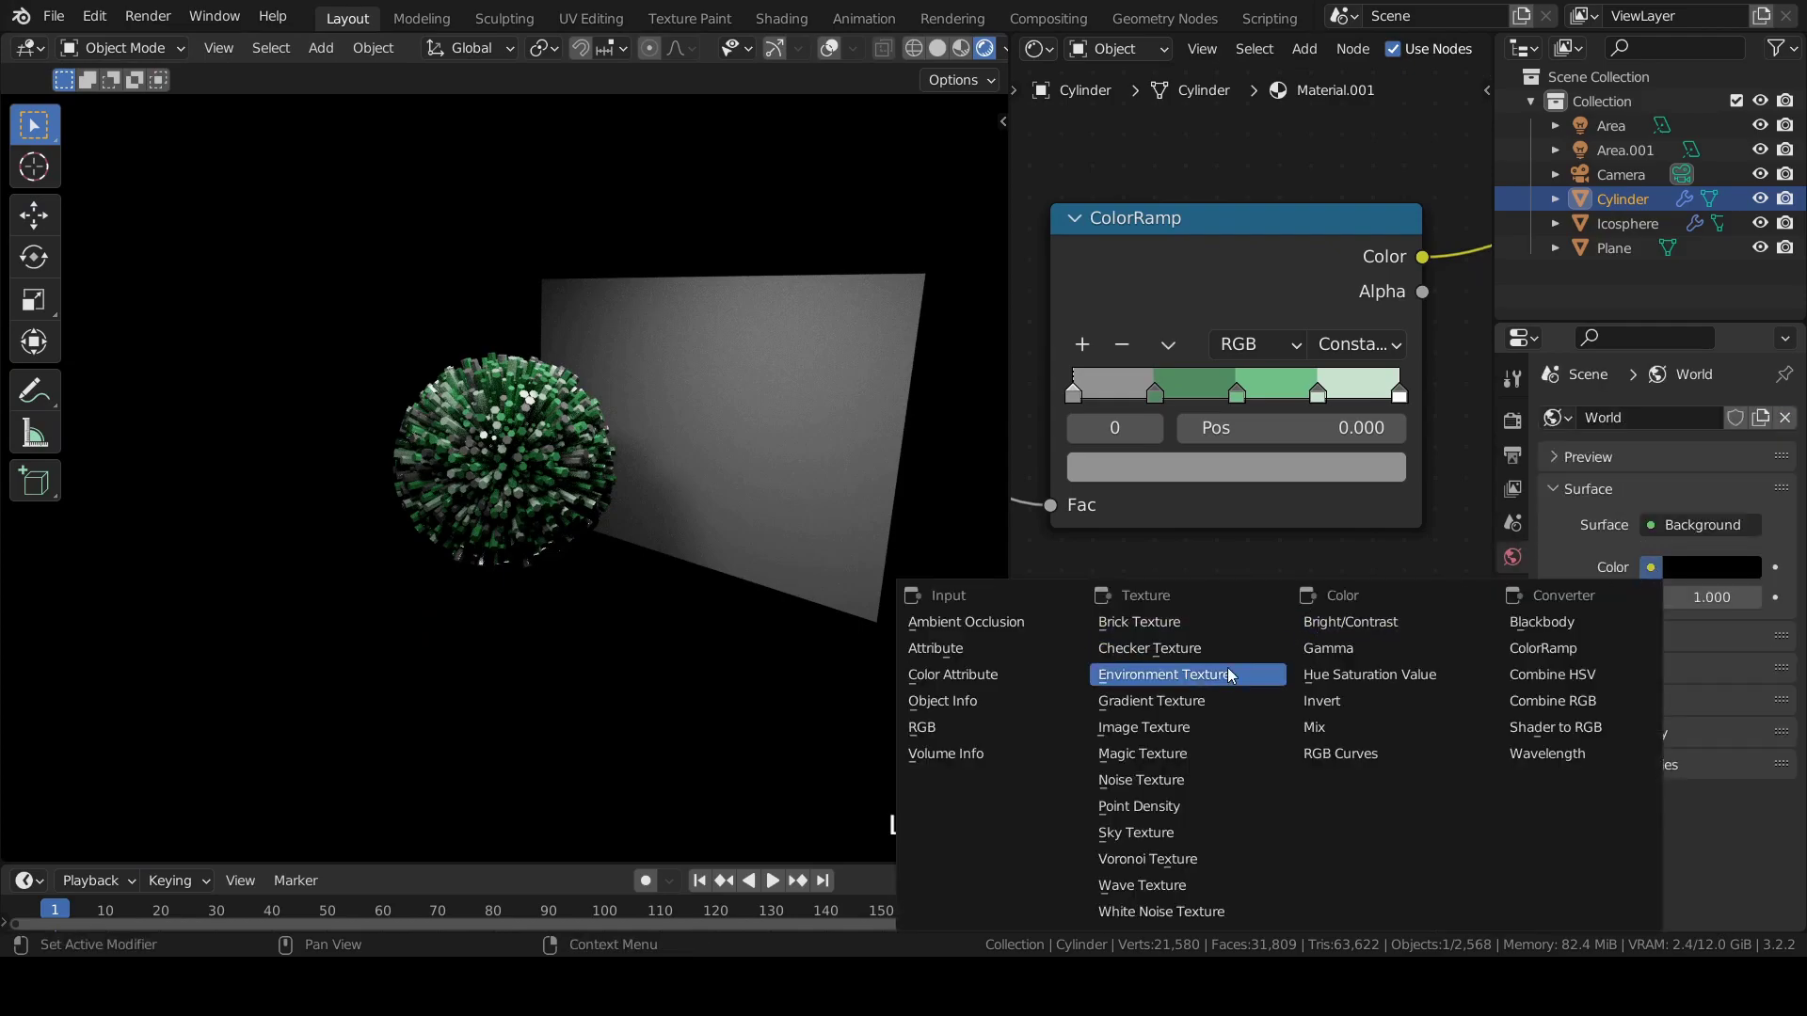
{"action": "left_click", "coordinate": [1195, 704]}
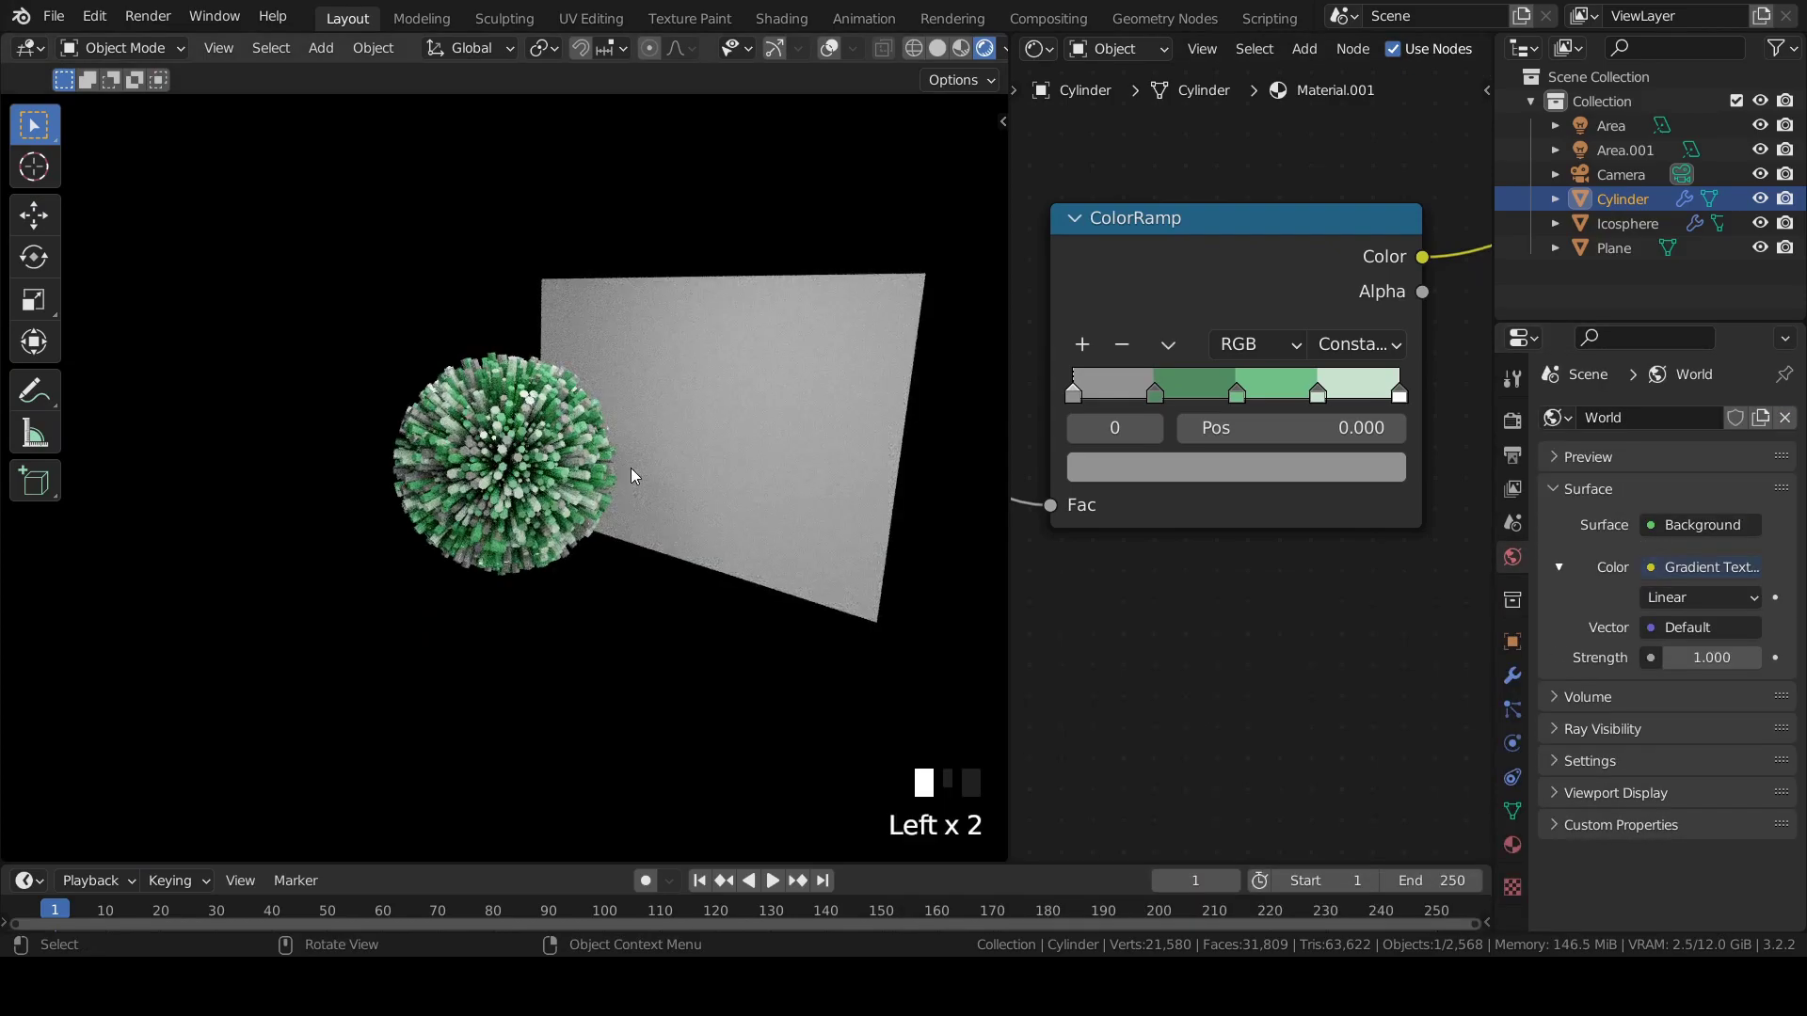
{"action": "key", "text": "KP_0"}
{"action": "scroll", "coordinate": [604, 452], "scroll_direction": "up", "scroll_amount": 5}
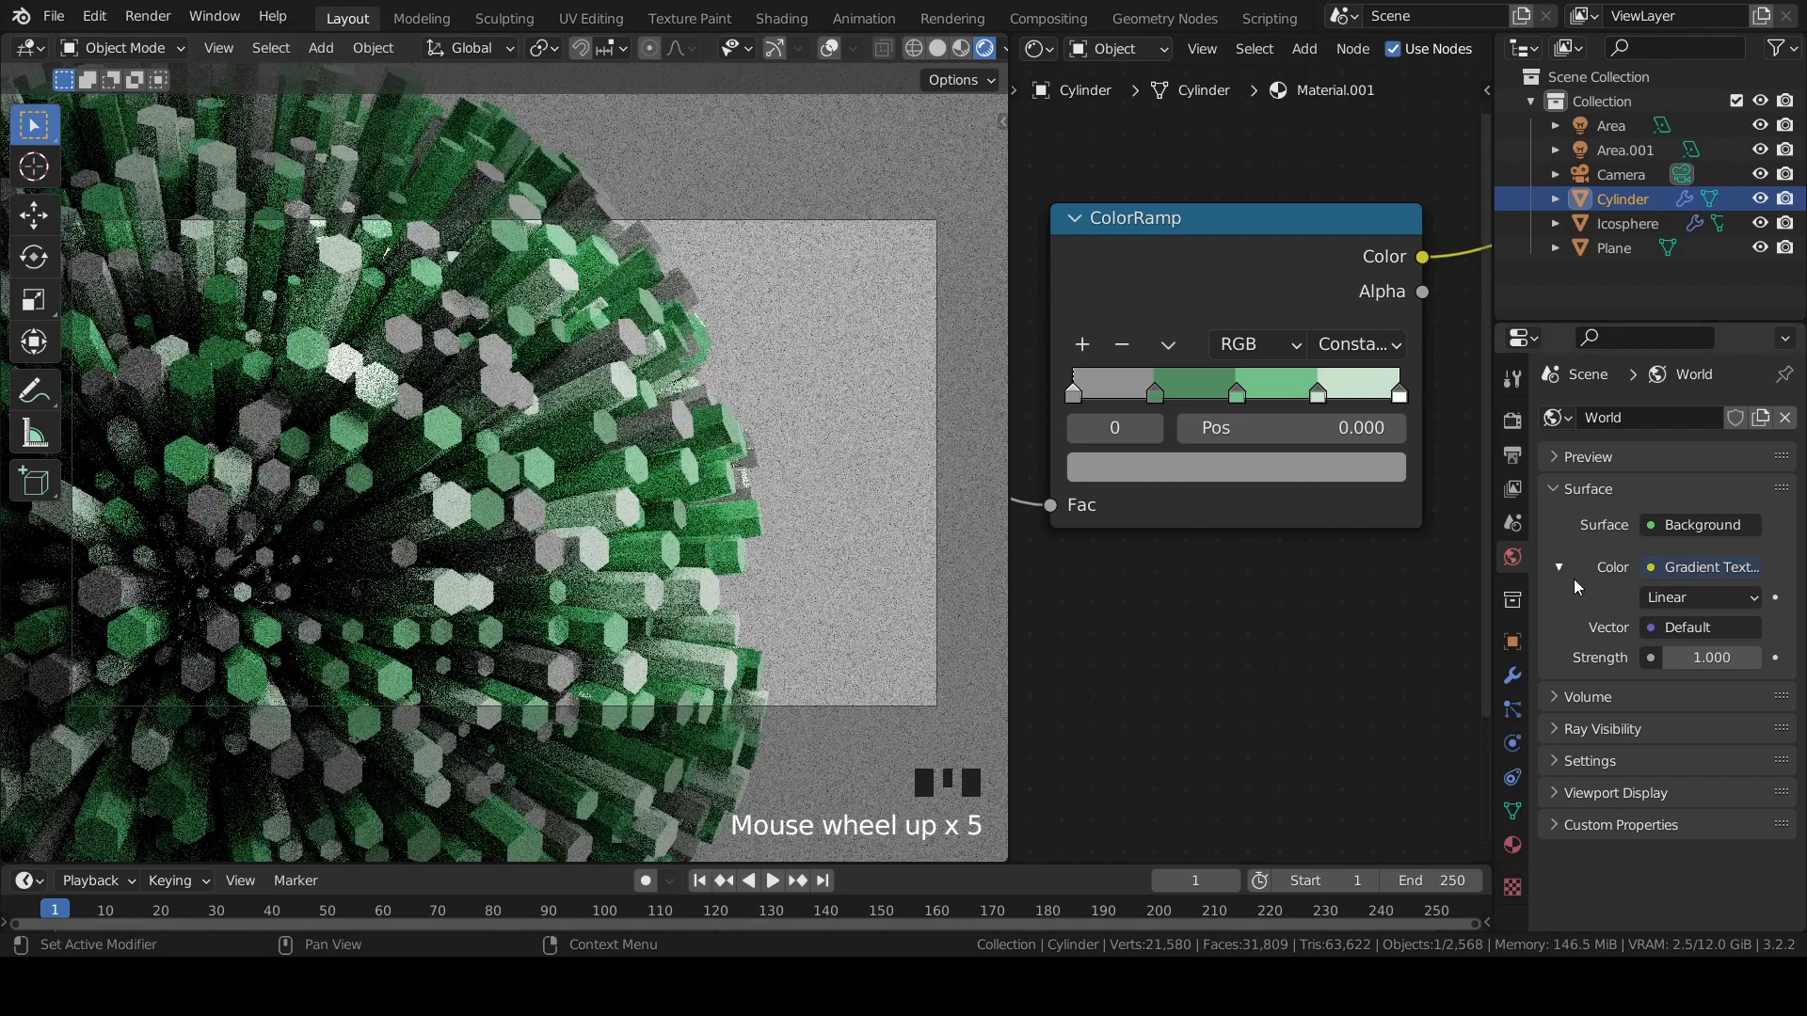
{"action": "left_click", "coordinate": [1730, 657]}
{"action": "type", "text": "0.5"}
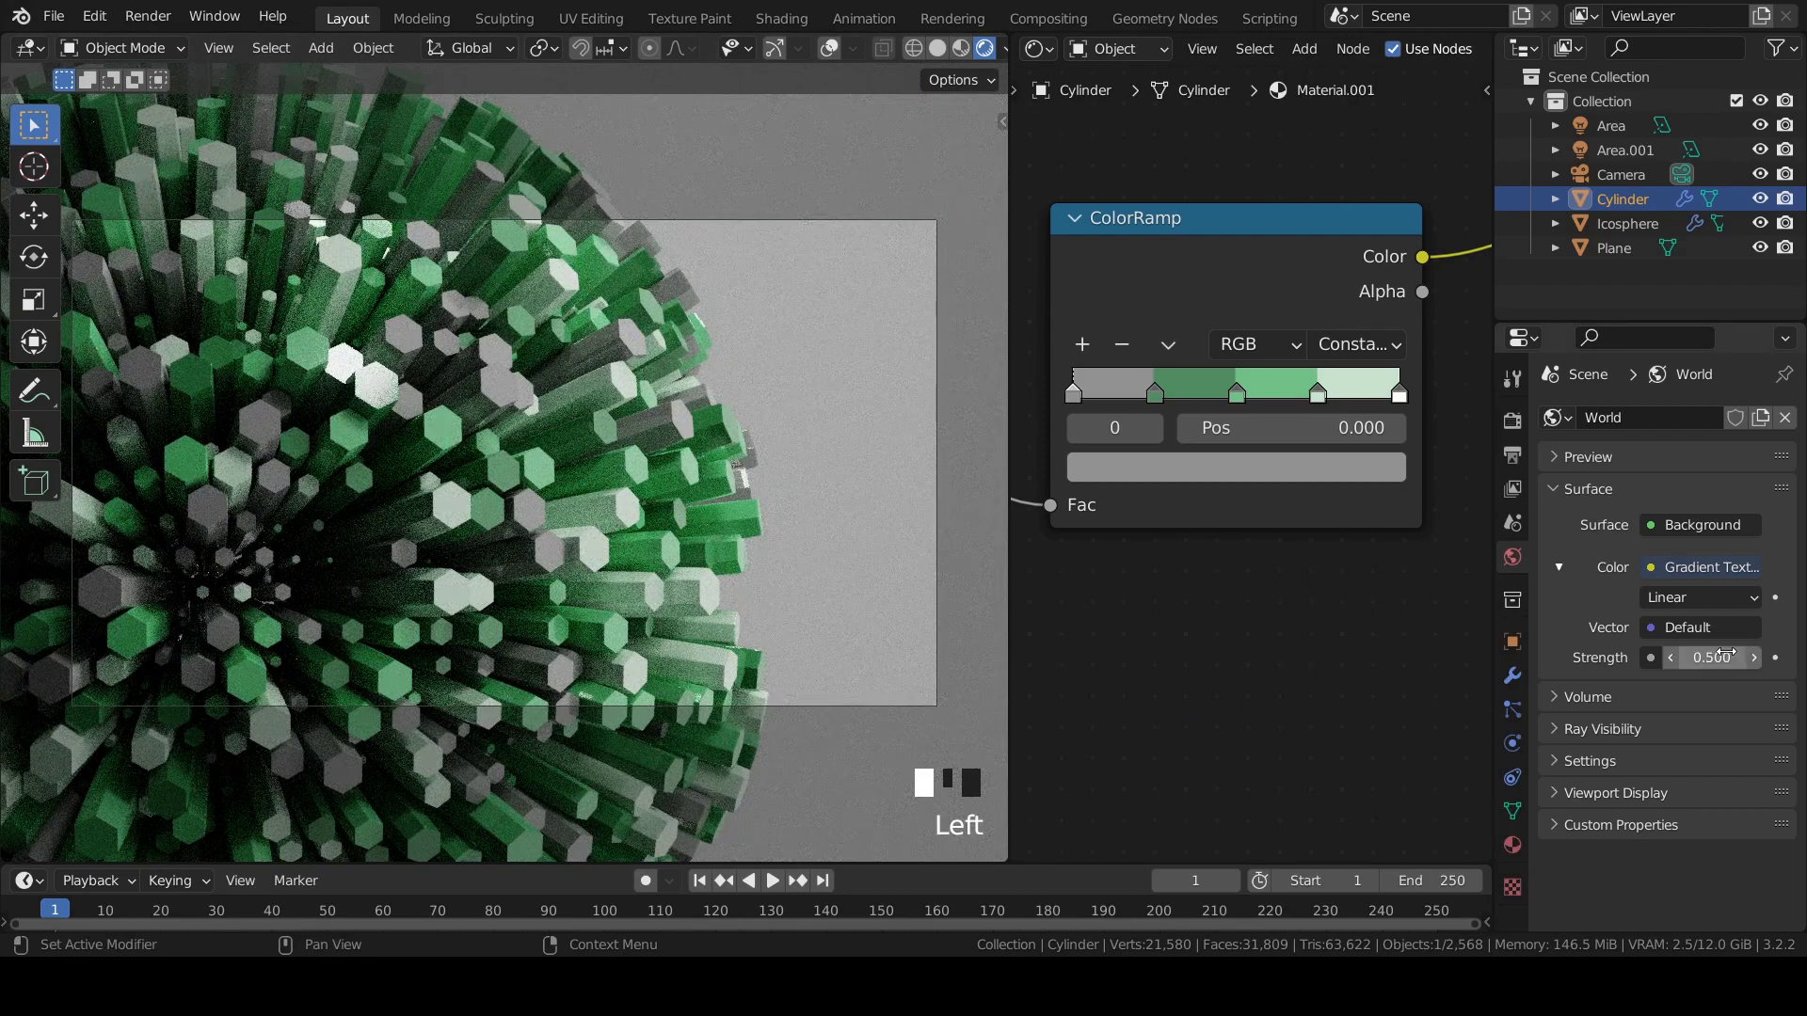
{"action": "key", "text": "Return"}
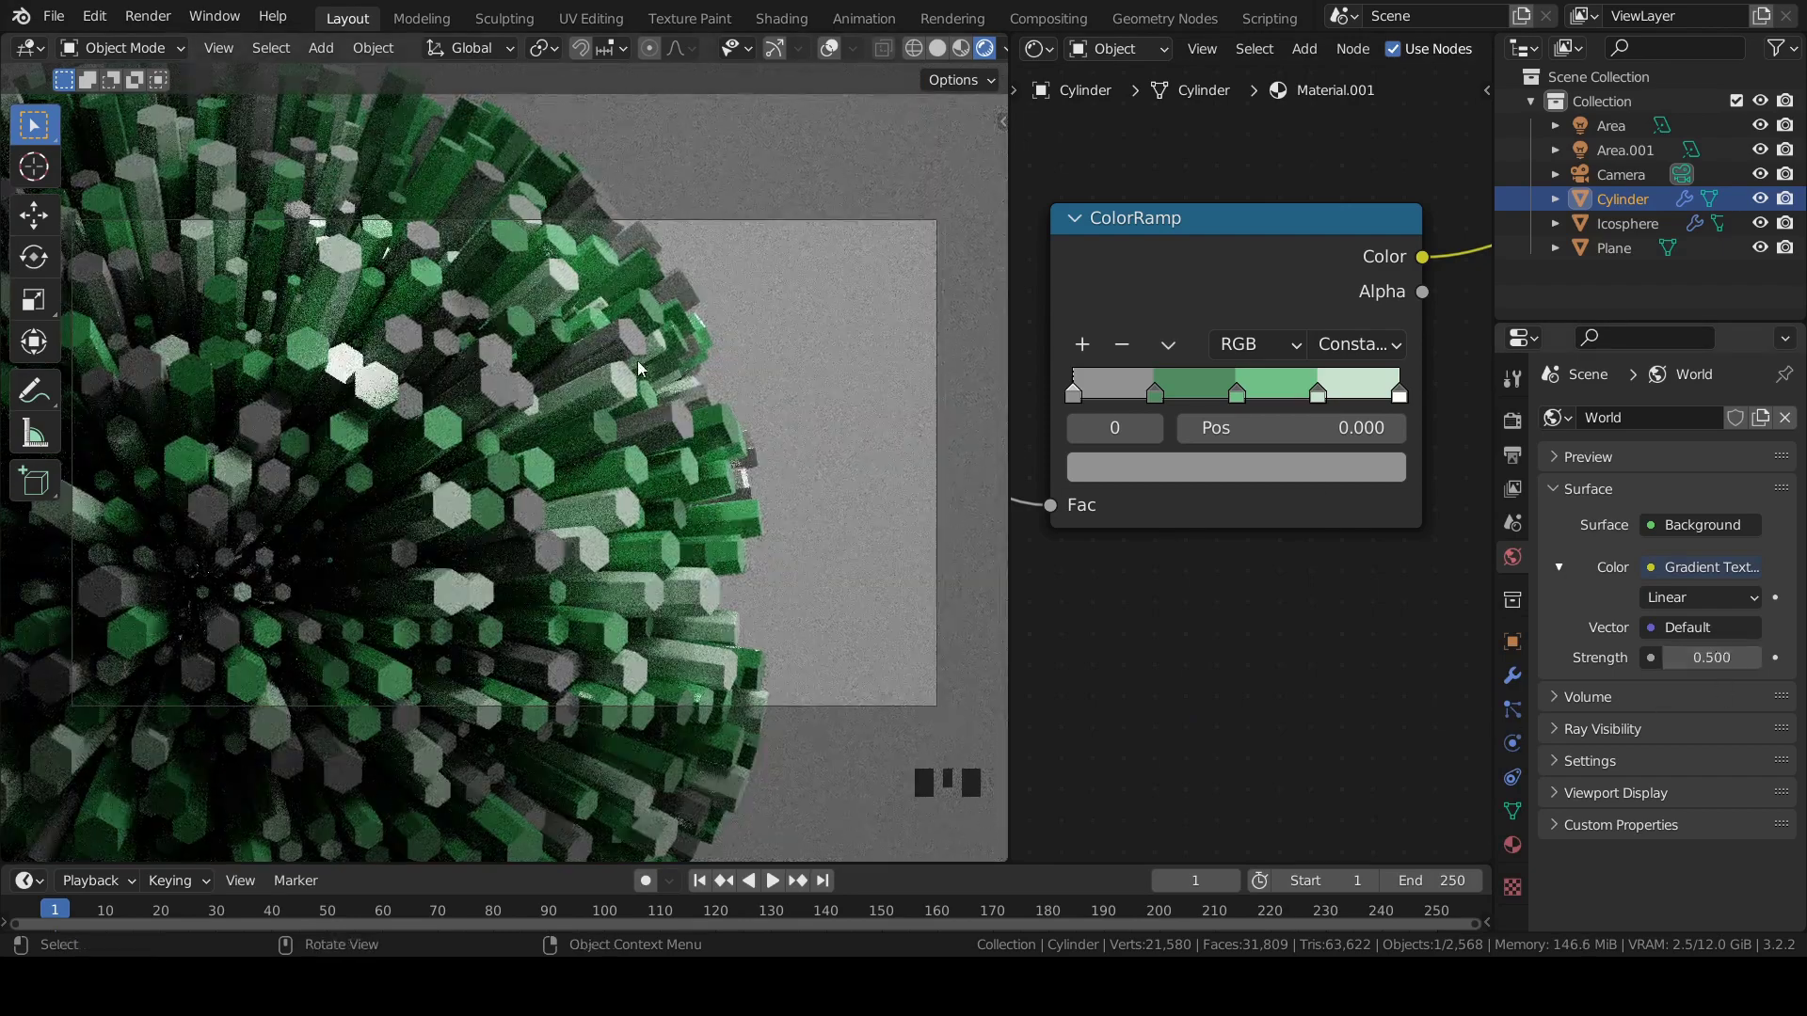
Brighten the pale green ColorRamp stop at 0.750 and raise the middle green stop's value to 1.000.
{"action": "scroll", "coordinate": [666, 353], "scroll_direction": "up", "scroll_amount": 6}
{"action": "scroll", "coordinate": [1242, 358], "scroll_direction": "up", "scroll_amount": 1}
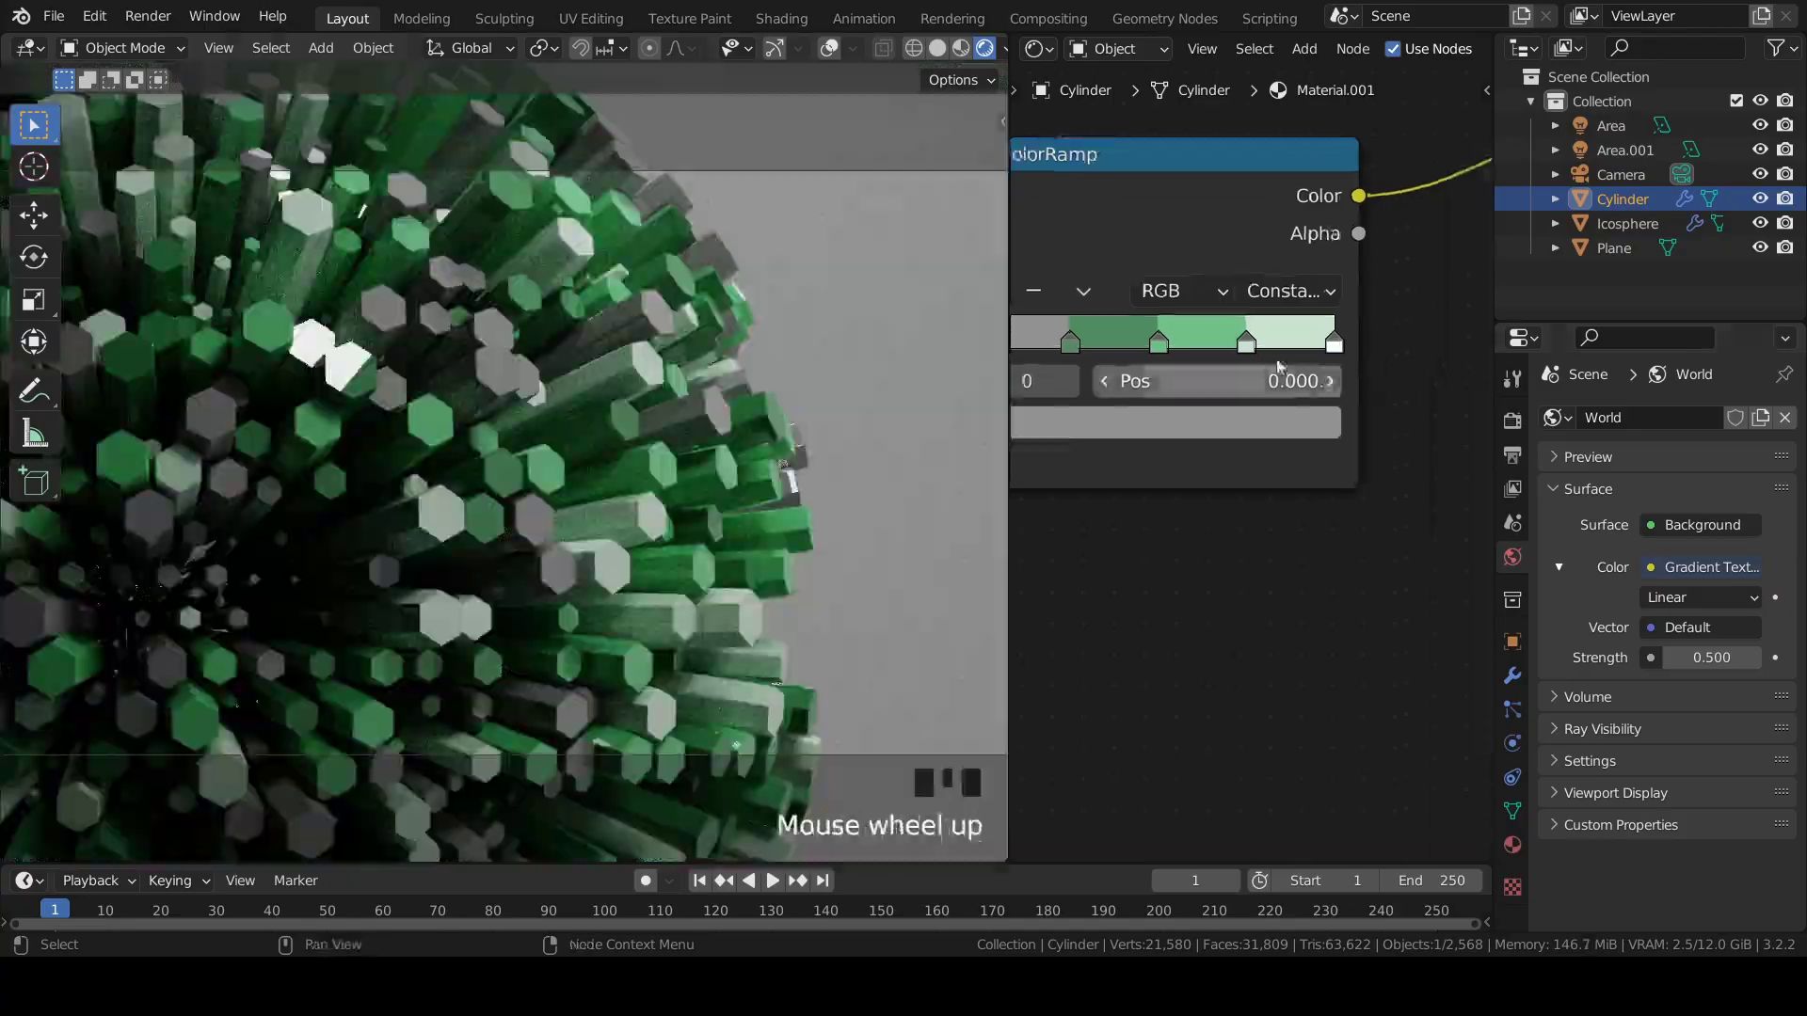
{"action": "left_click", "coordinate": [1245, 346]}
{"action": "left_click", "coordinate": [1261, 423]}
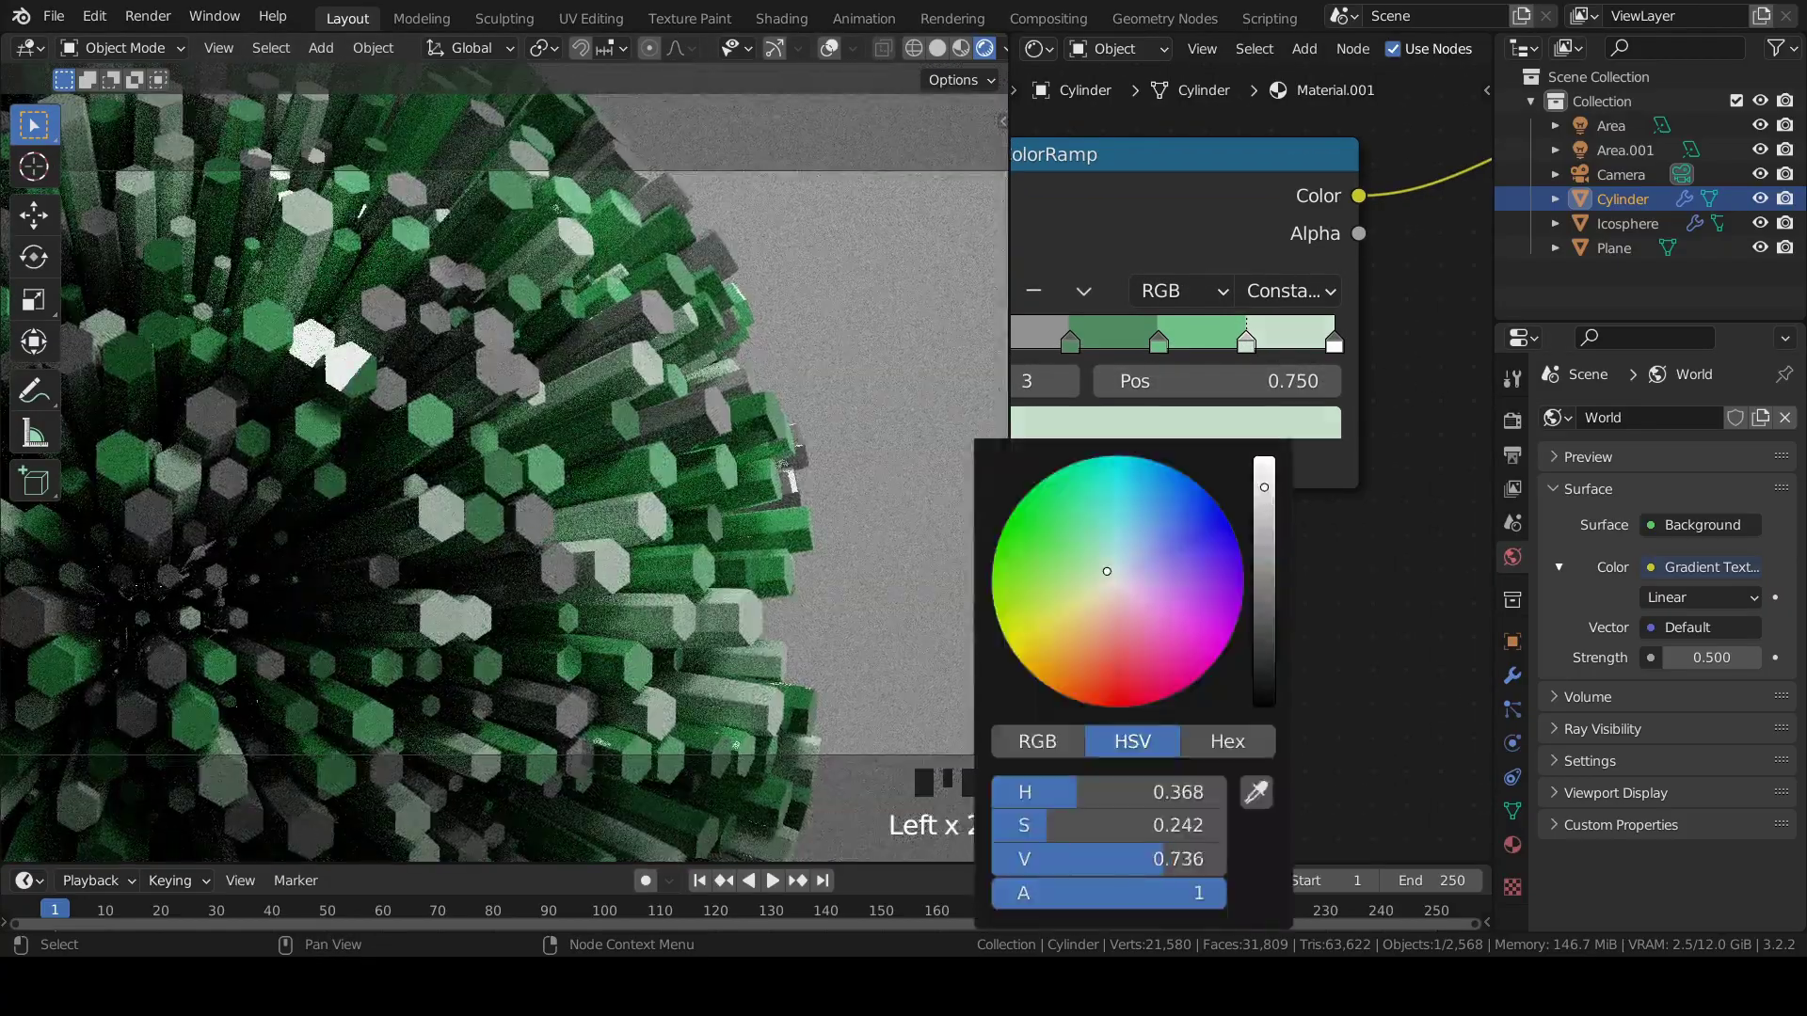
{"action": "left_click", "coordinate": [1160, 345]}
{"action": "left_click", "coordinate": [1262, 423]}
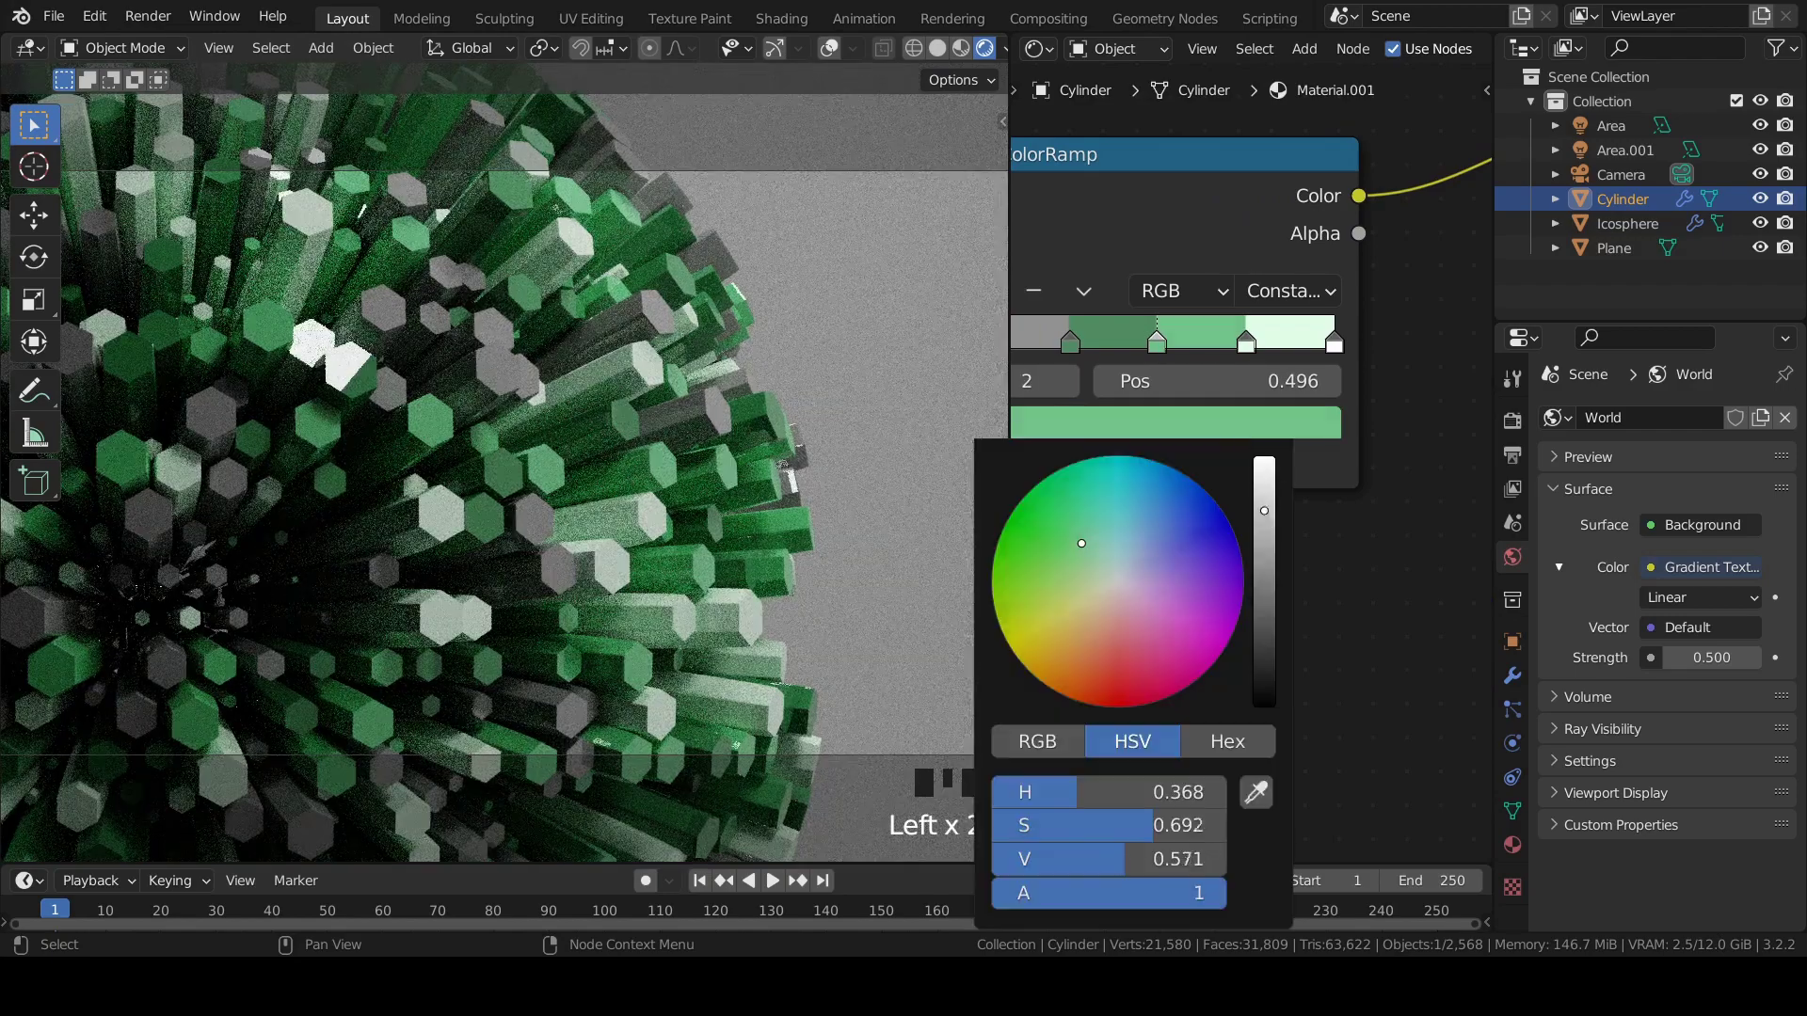
{"action": "left_click_drag", "start_coordinate": [1264, 511], "coordinate": [1264, 457]}
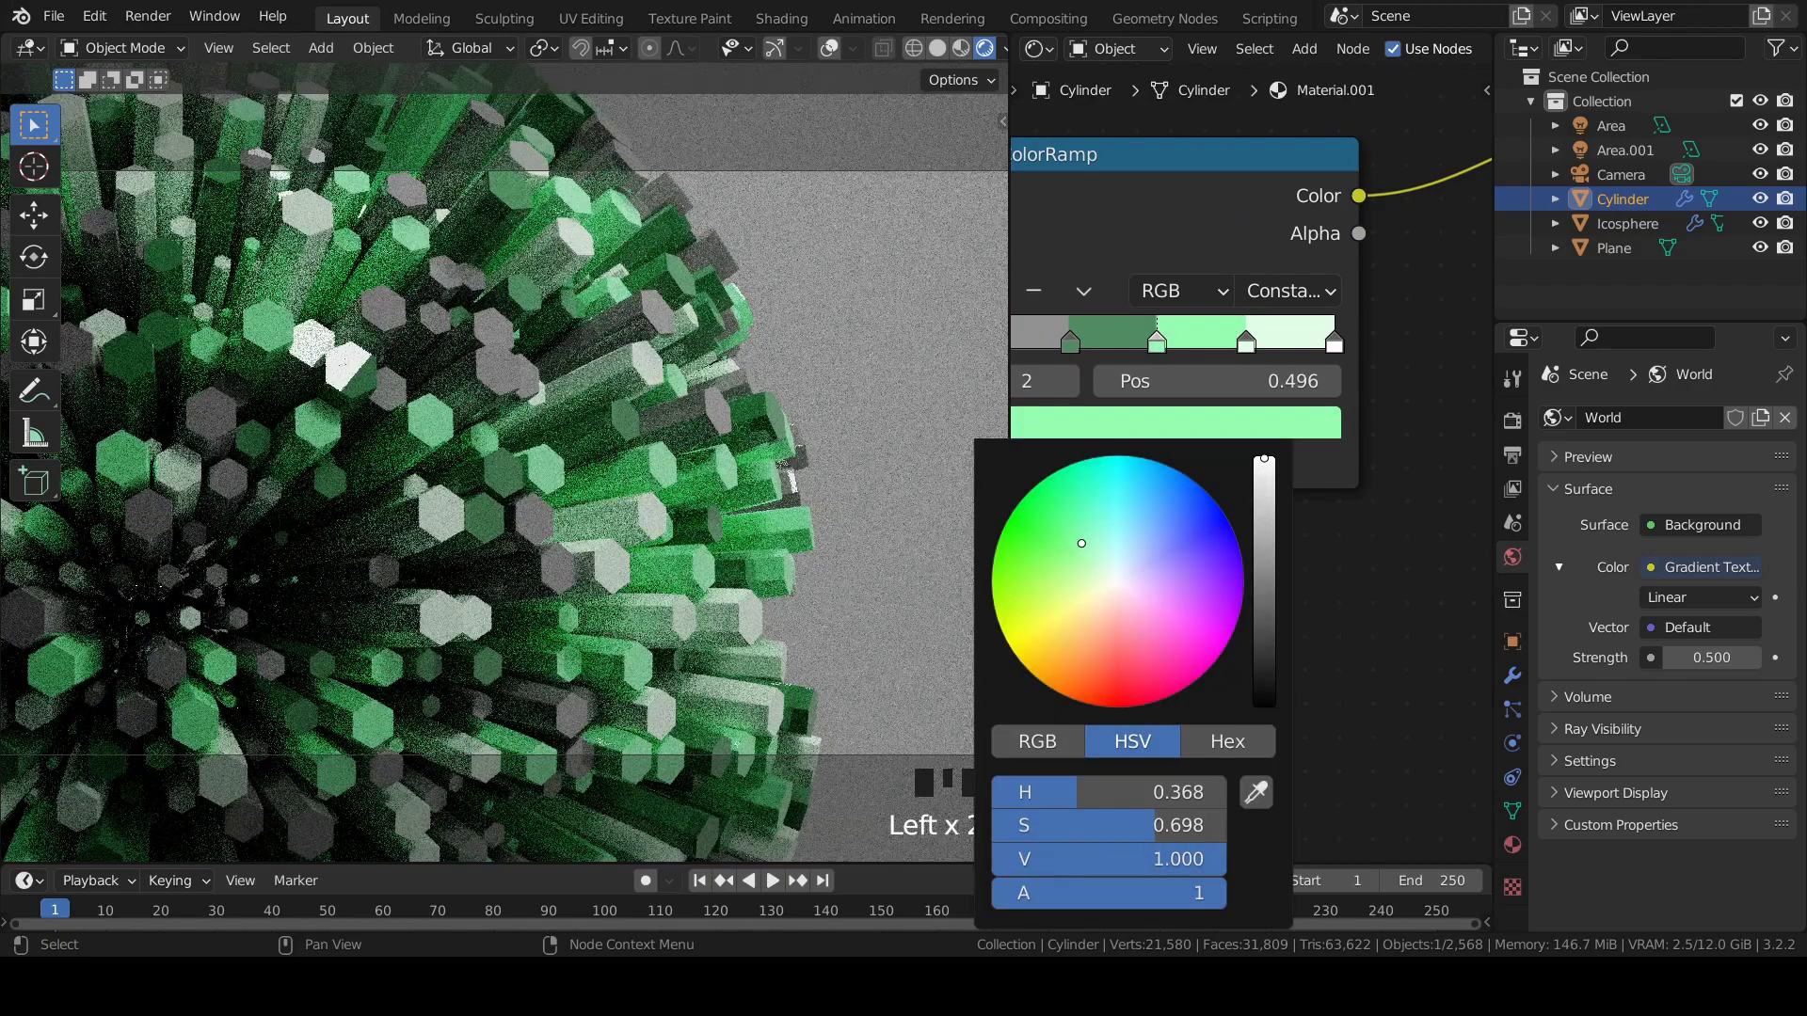
Brighten the dark green ColorRamp stop at 0.250.
{"action": "left_click", "coordinate": [1070, 343]}
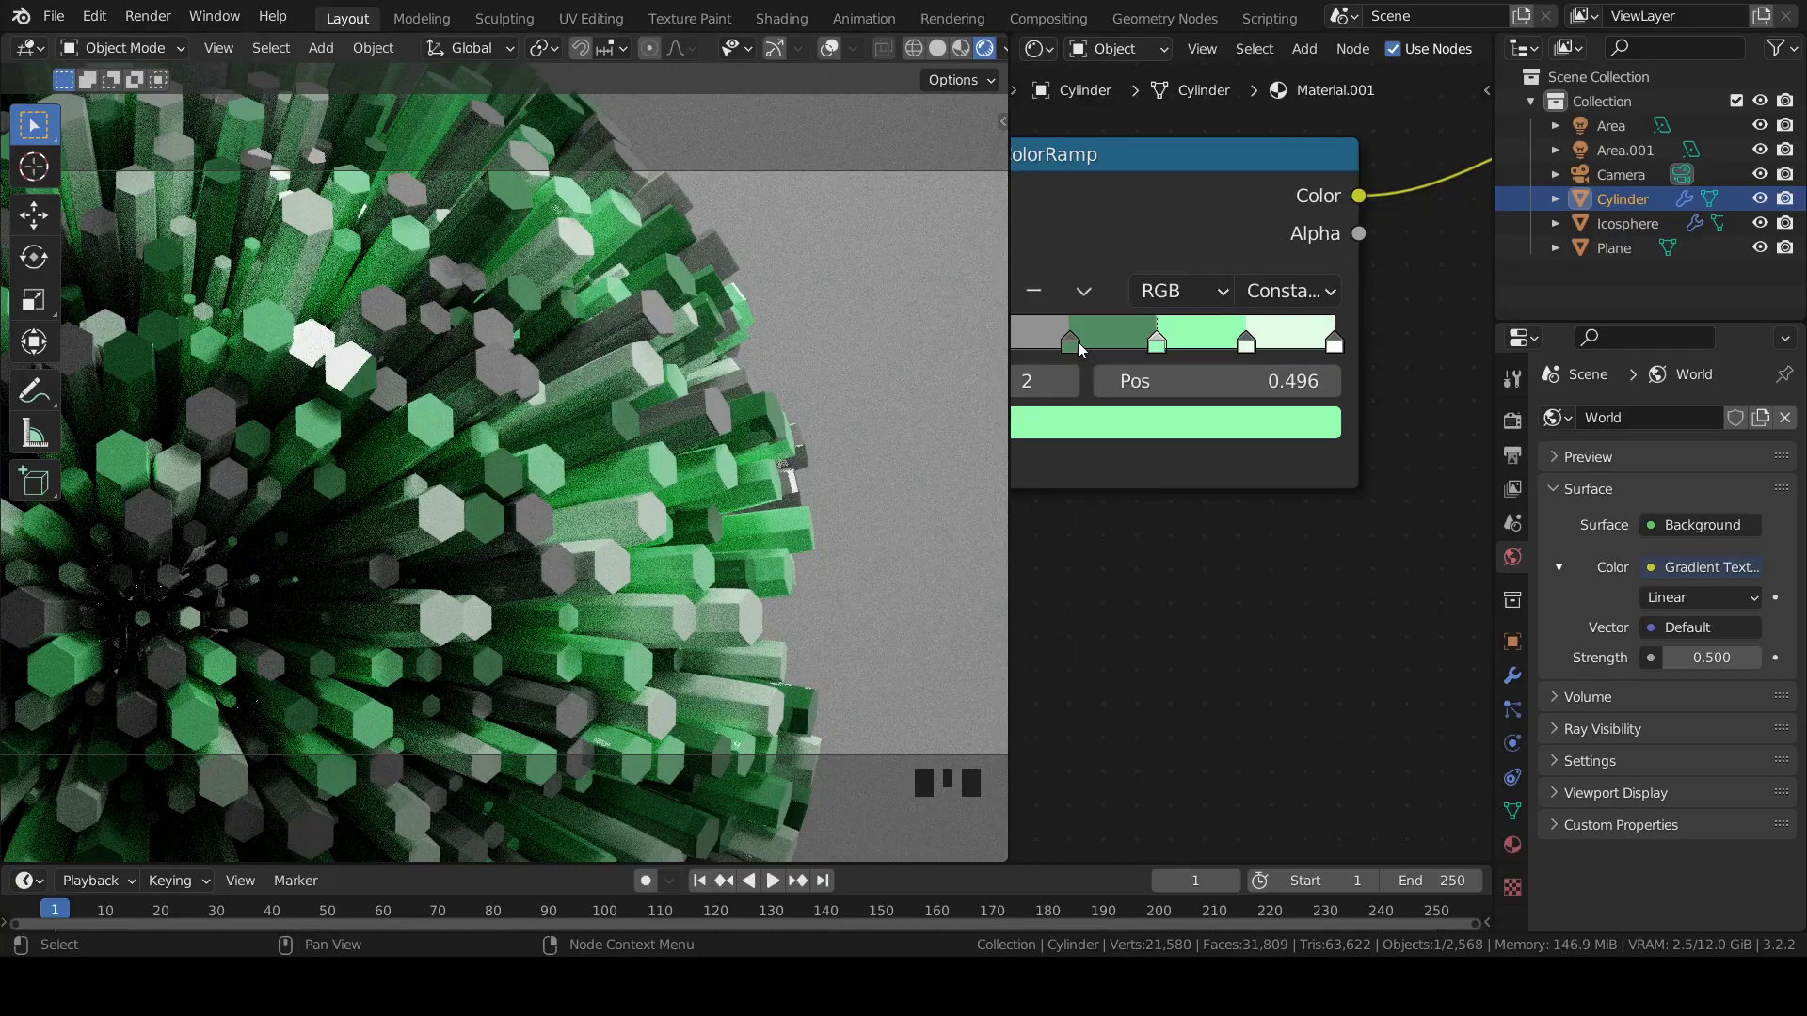
{"action": "left_click", "coordinate": [1261, 422]}
{"action": "mouse_move", "coordinate": [1268, 571]}
{"action": "left_mouse_down"}
{"action": "mouse_move", "coordinate": [1264, 513]}
{"action": "mouse_move", "coordinate": [1264, 548]}
{"action": "left_mouse_up"}
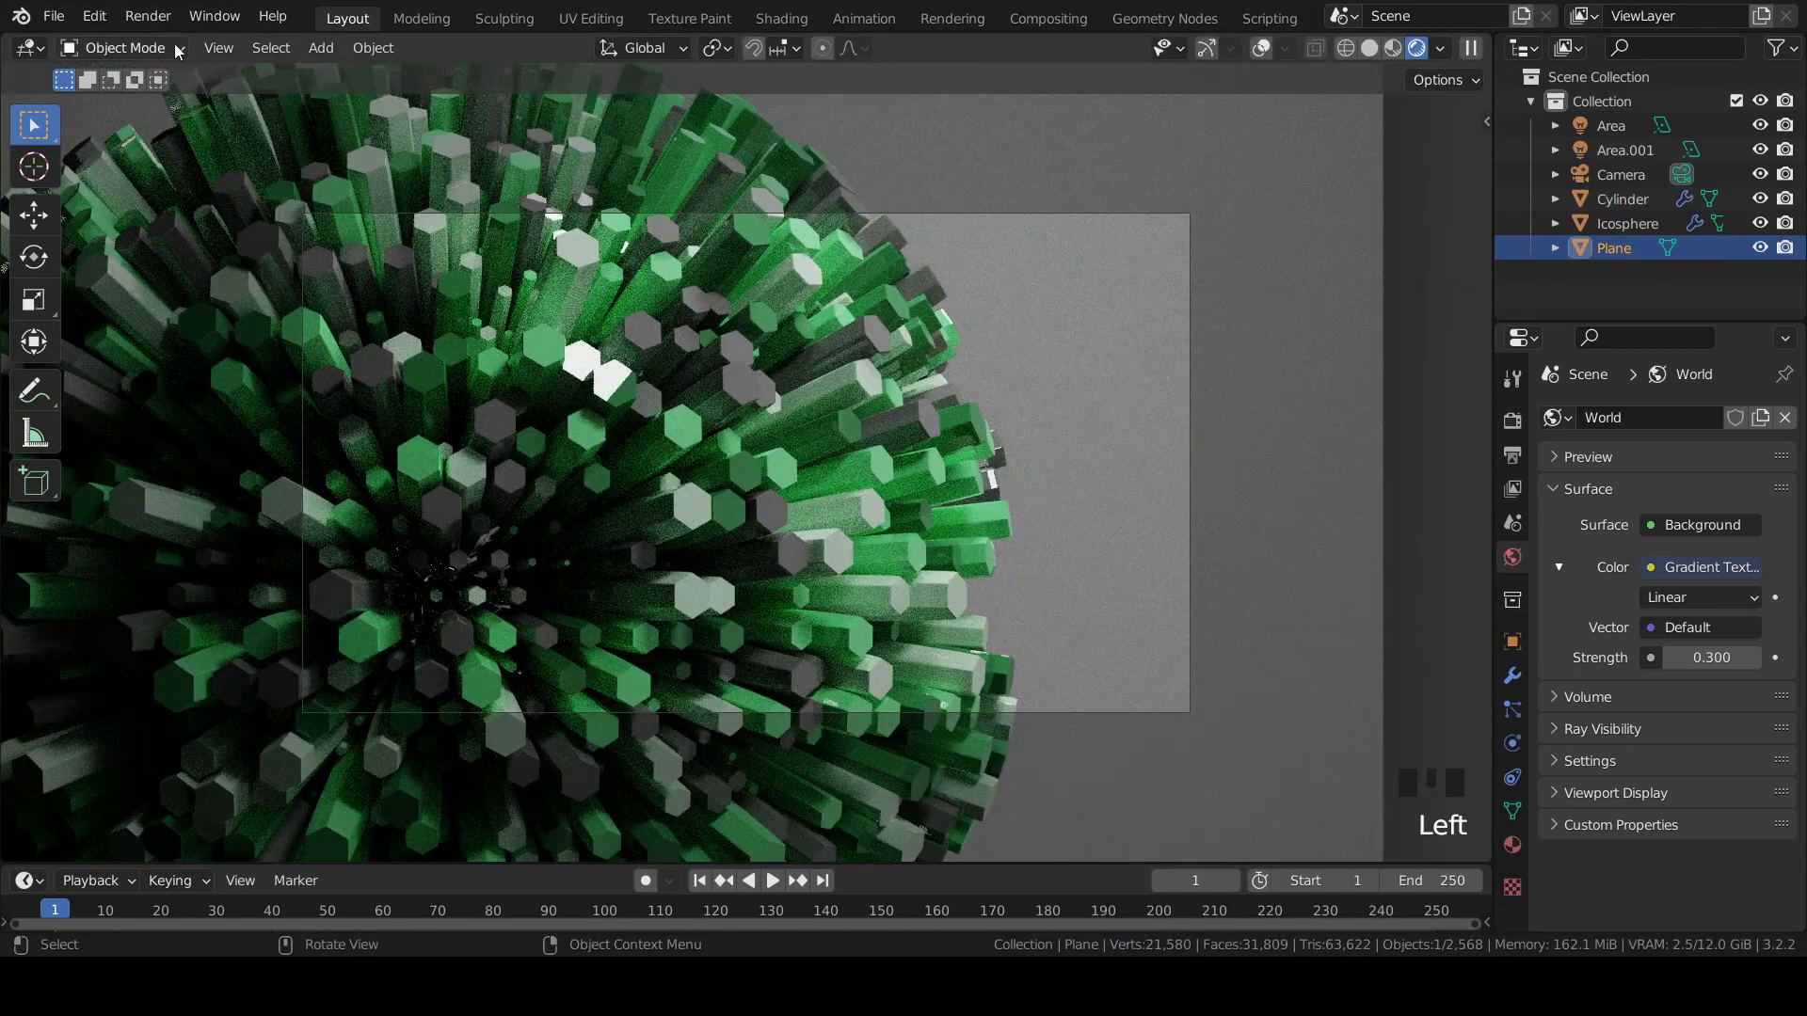
Render the current frame as an image and switch to the Rendering workspace to show it.
{"action": "left_click", "coordinate": [148, 16]}
{"action": "left_click", "coordinate": [193, 45]}
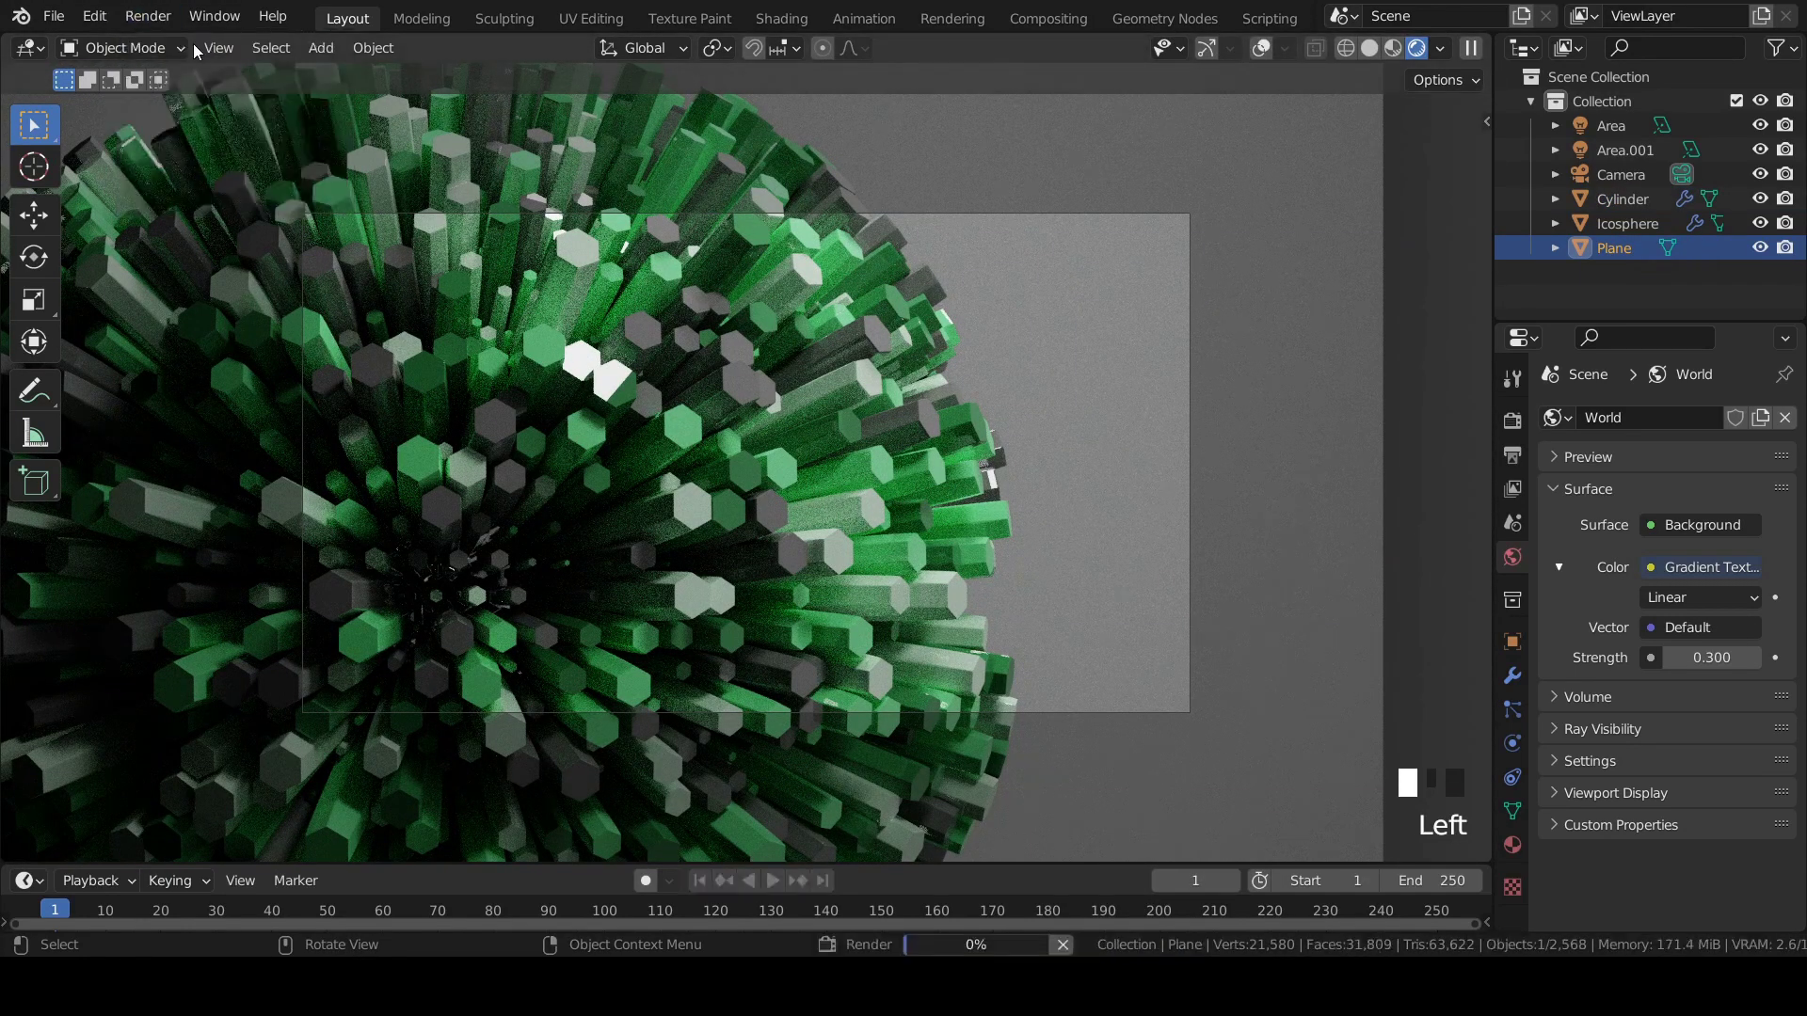
{"action": "left_click", "coordinate": [963, 21]}
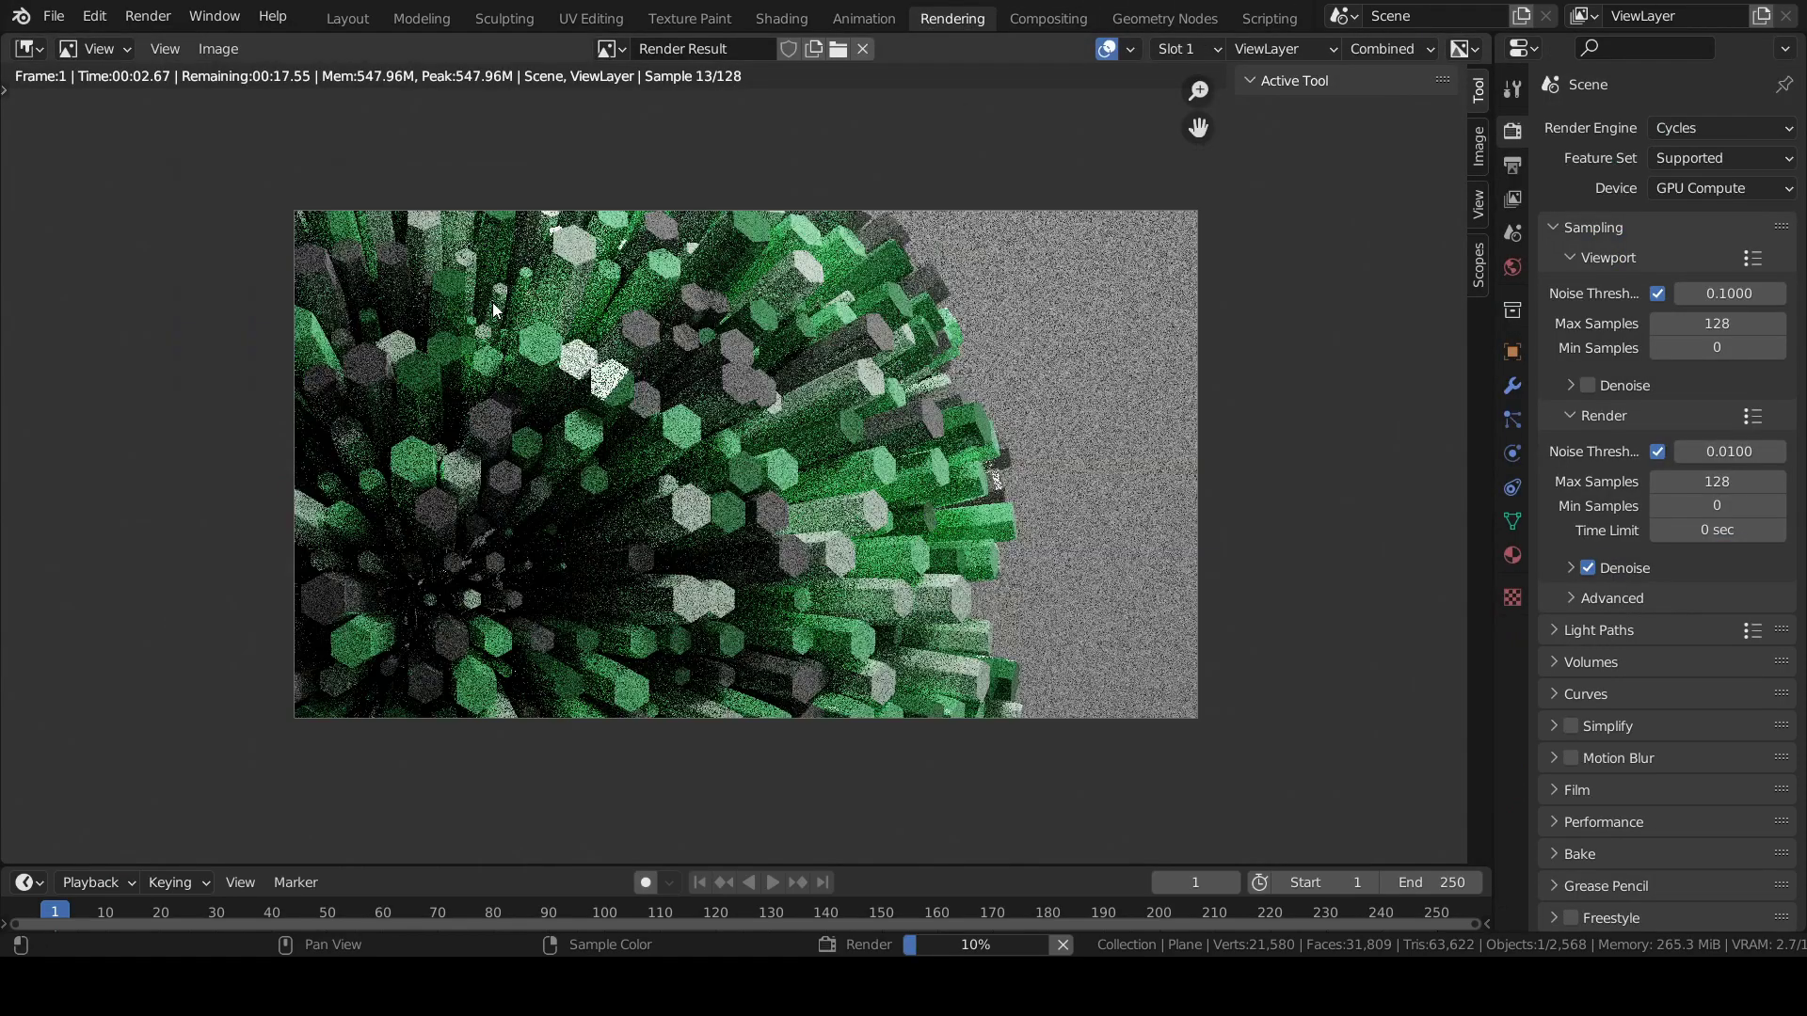
Inspect the rendered hexagonal columns up close and as a whole, and save the Blender file.
{"action": "scroll", "coordinate": [494, 306], "scroll_direction": "up", "scroll_amount": 1}
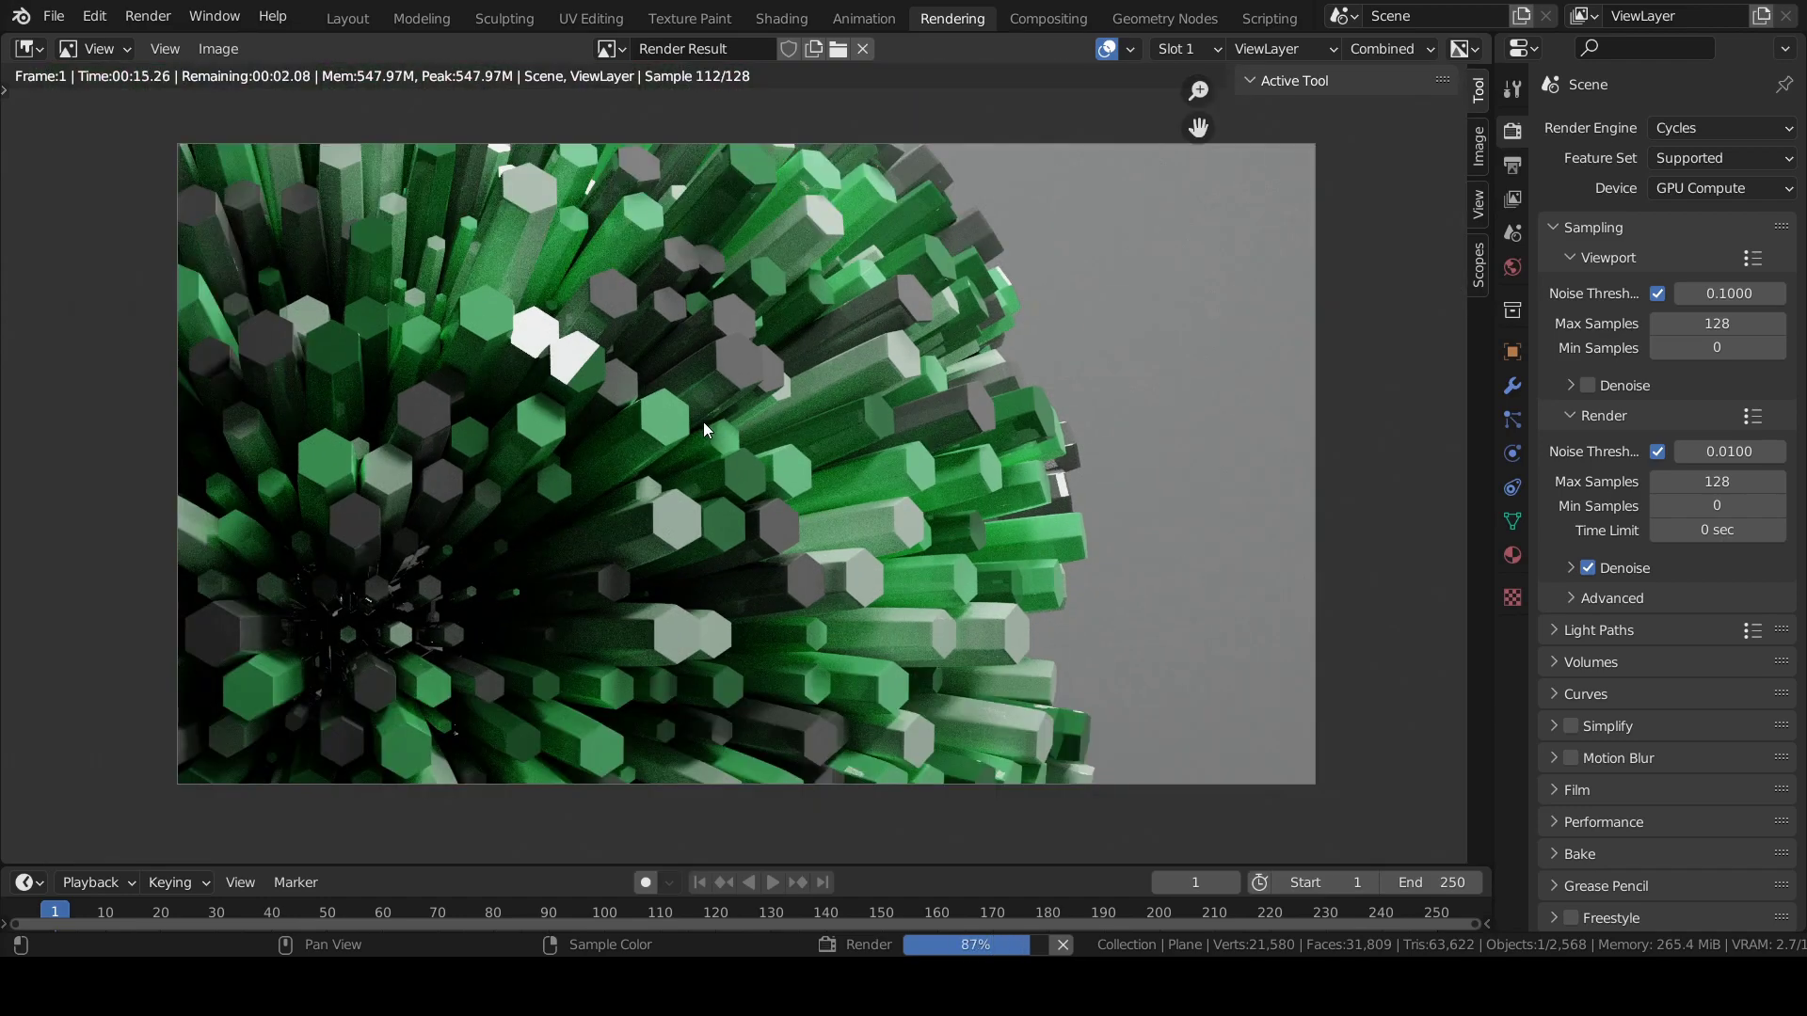
{"action": "scroll", "coordinate": [703, 421], "scroll_direction": "up", "scroll_amount": 2}
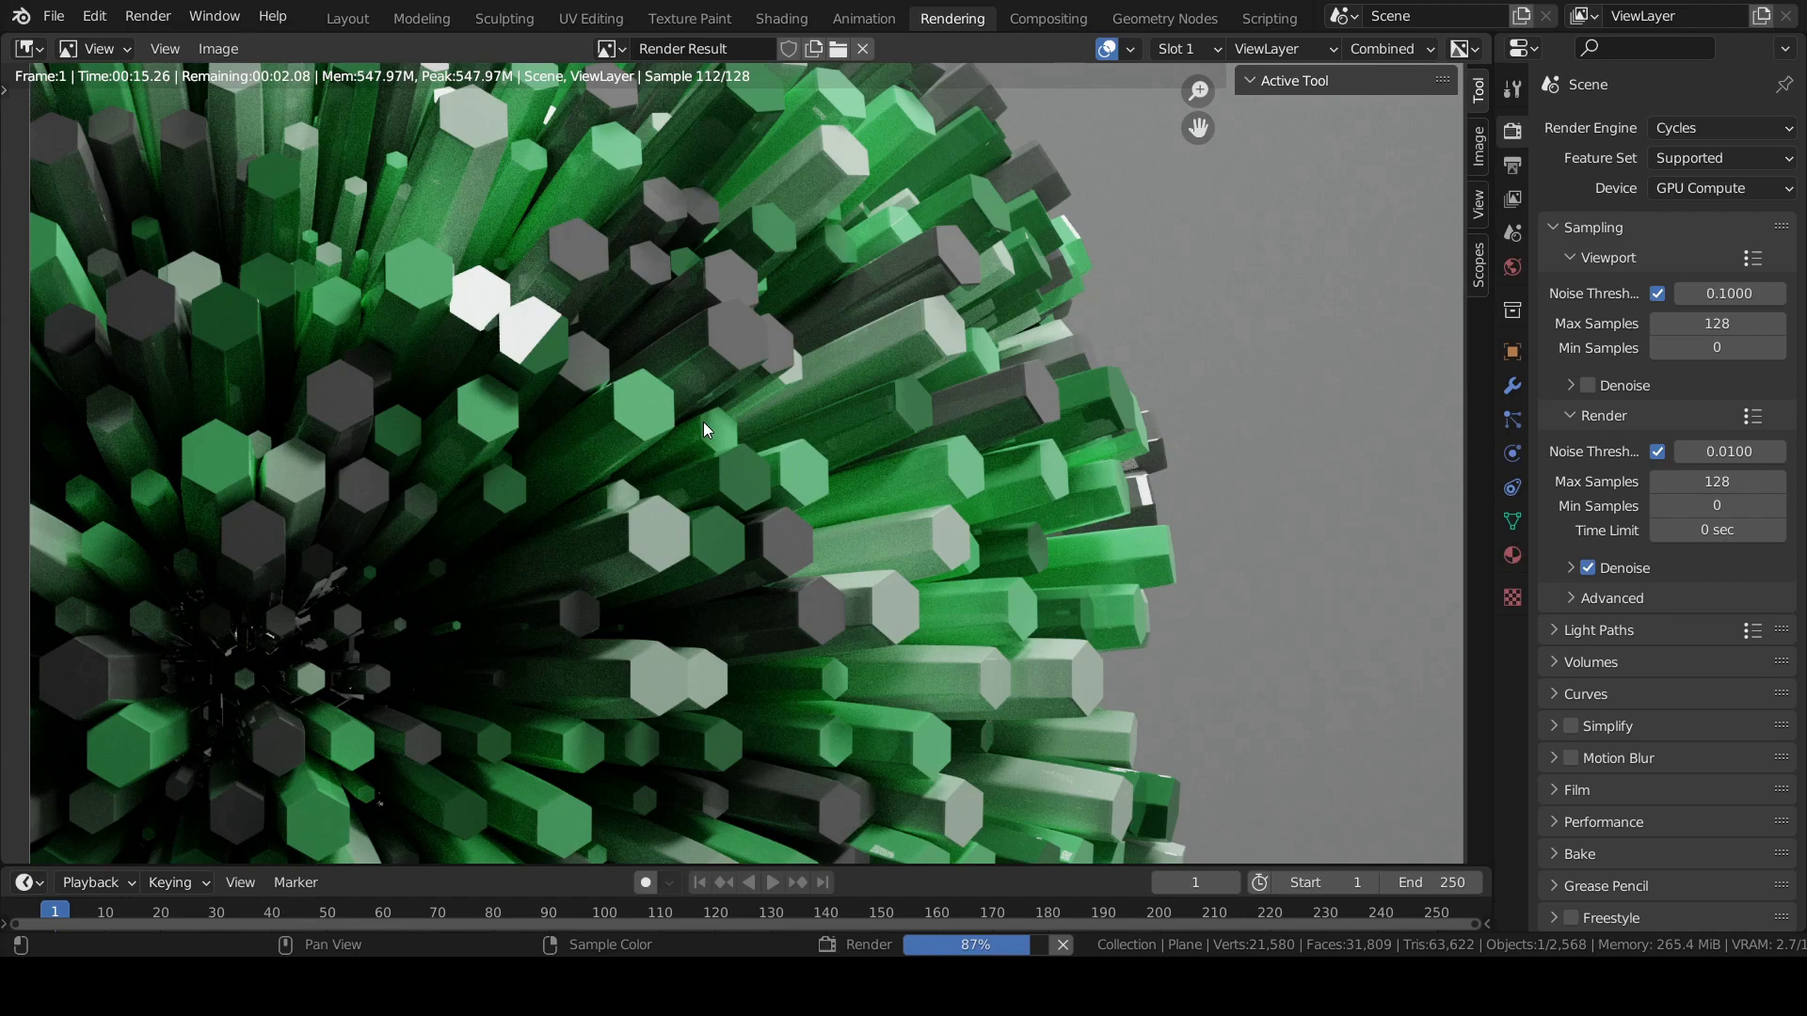
{"action": "scroll", "coordinate": [703, 422], "scroll_direction": "down", "scroll_amount": 2}
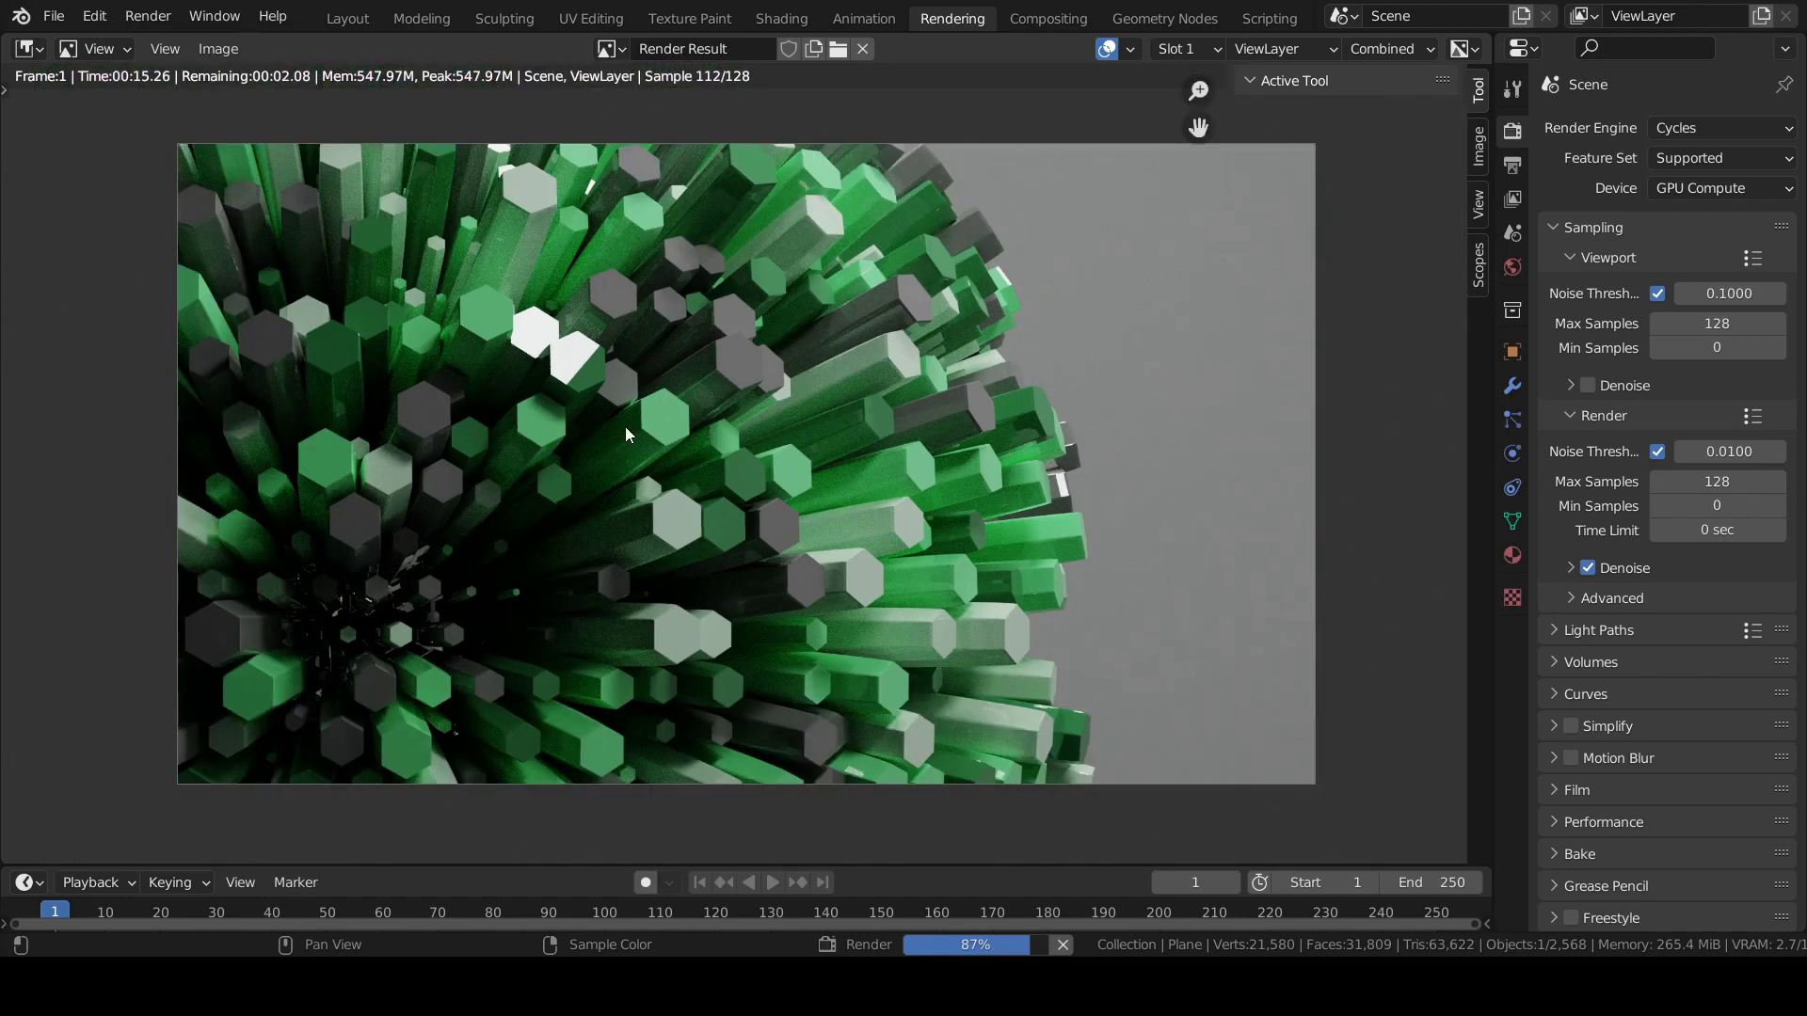
{"action": "scroll", "coordinate": [798, 433], "scroll_direction": "up", "scroll_amount": 1}
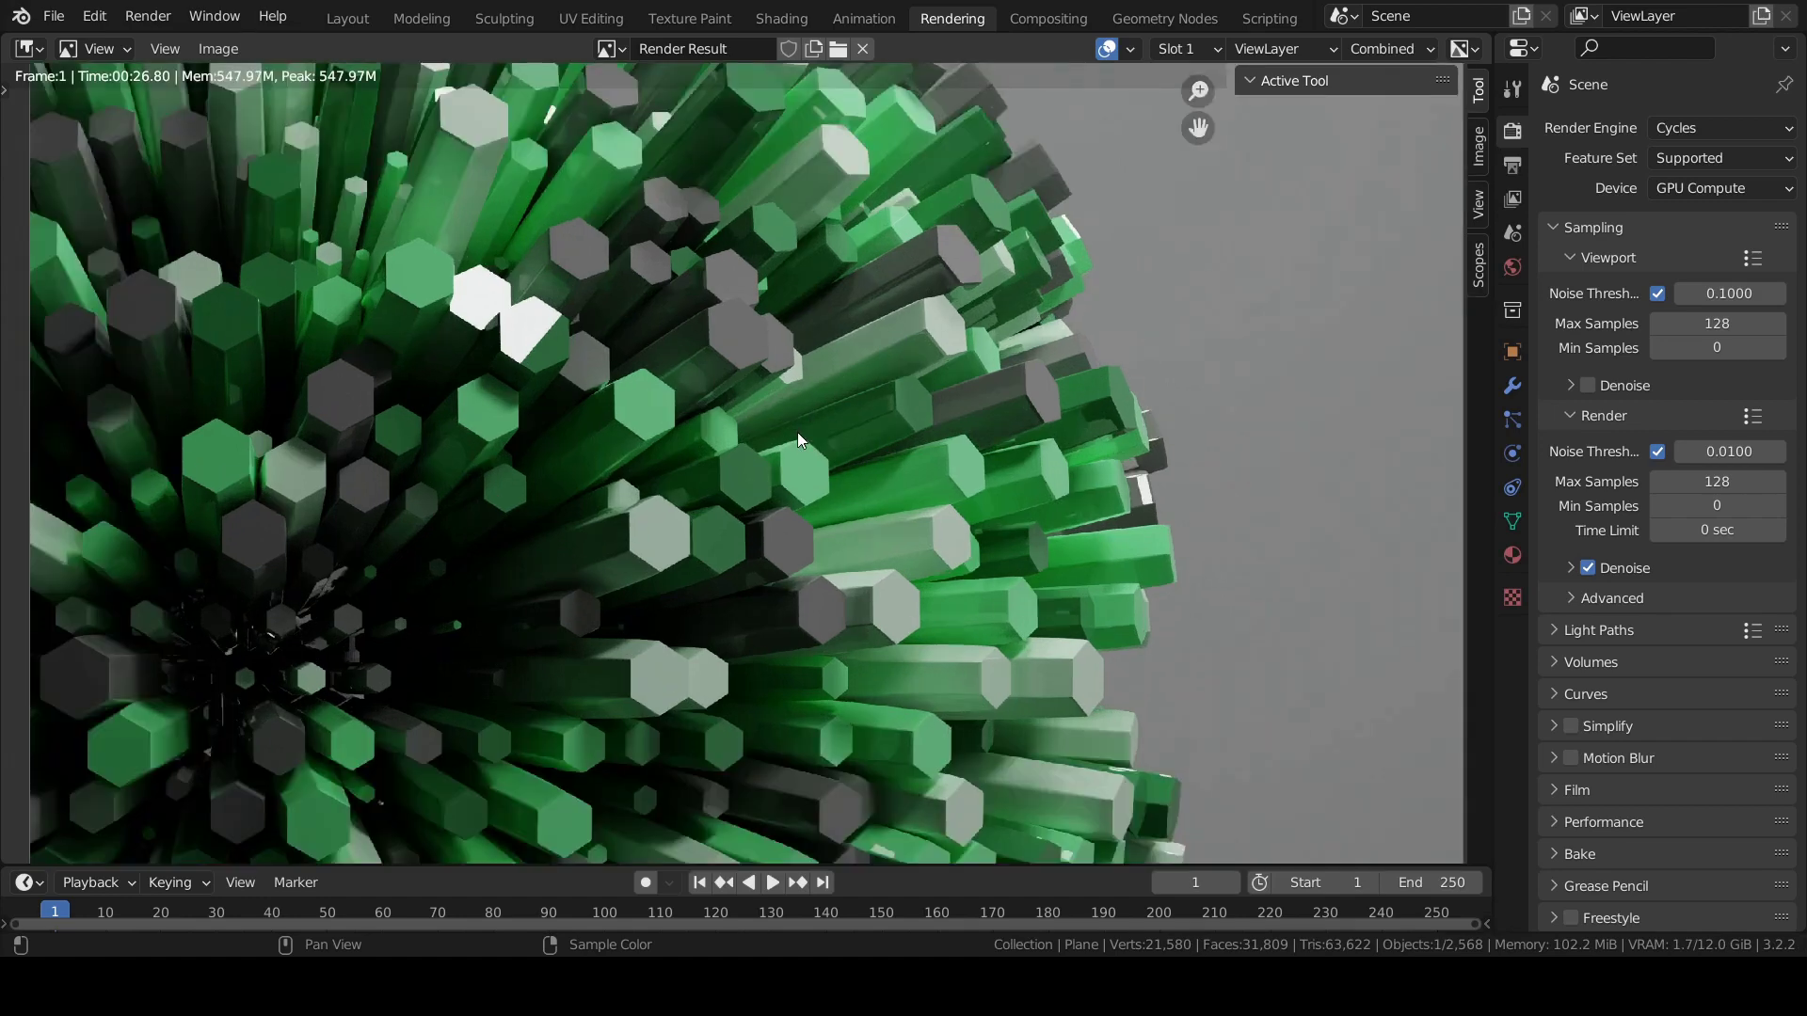
{"action": "scroll", "coordinate": [799, 433], "scroll_direction": "down", "scroll_amount": 1}
{"action": "scroll", "coordinate": [797, 433], "scroll_direction": "up", "scroll_amount": 1}
{"action": "key", "text": "ctrl+s"}
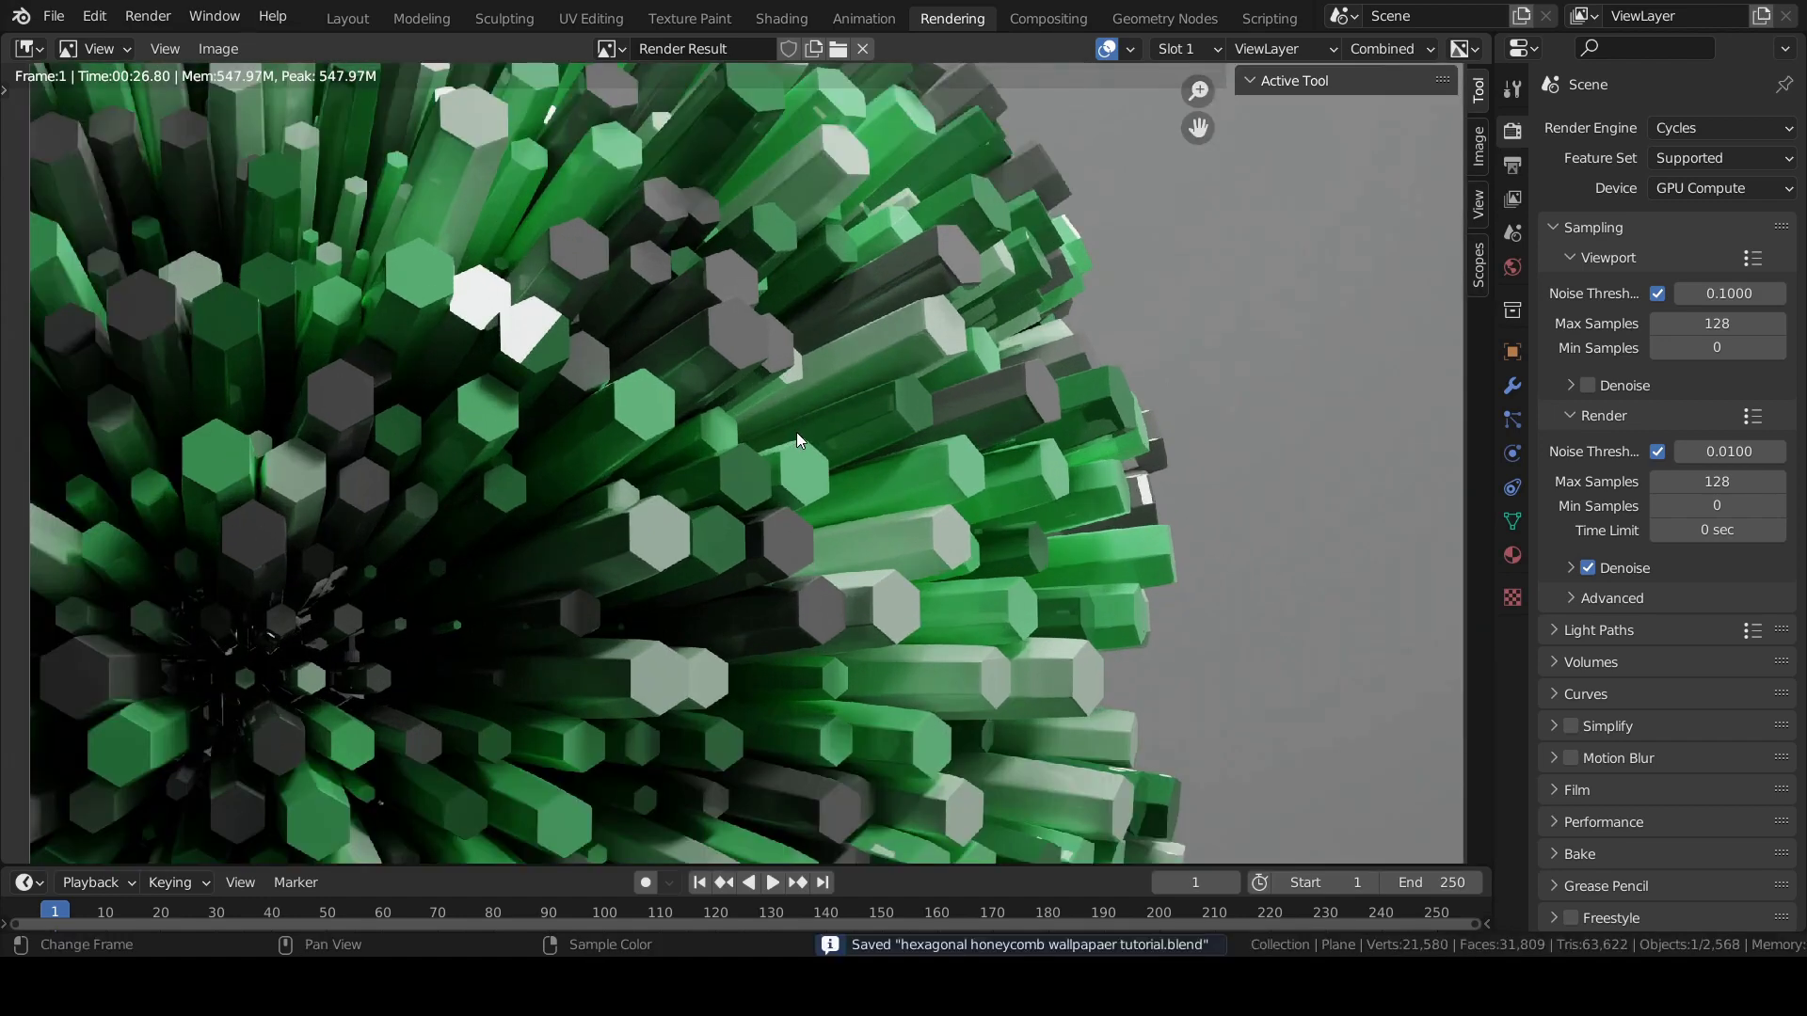
{"action": "key", "text": "Home"}
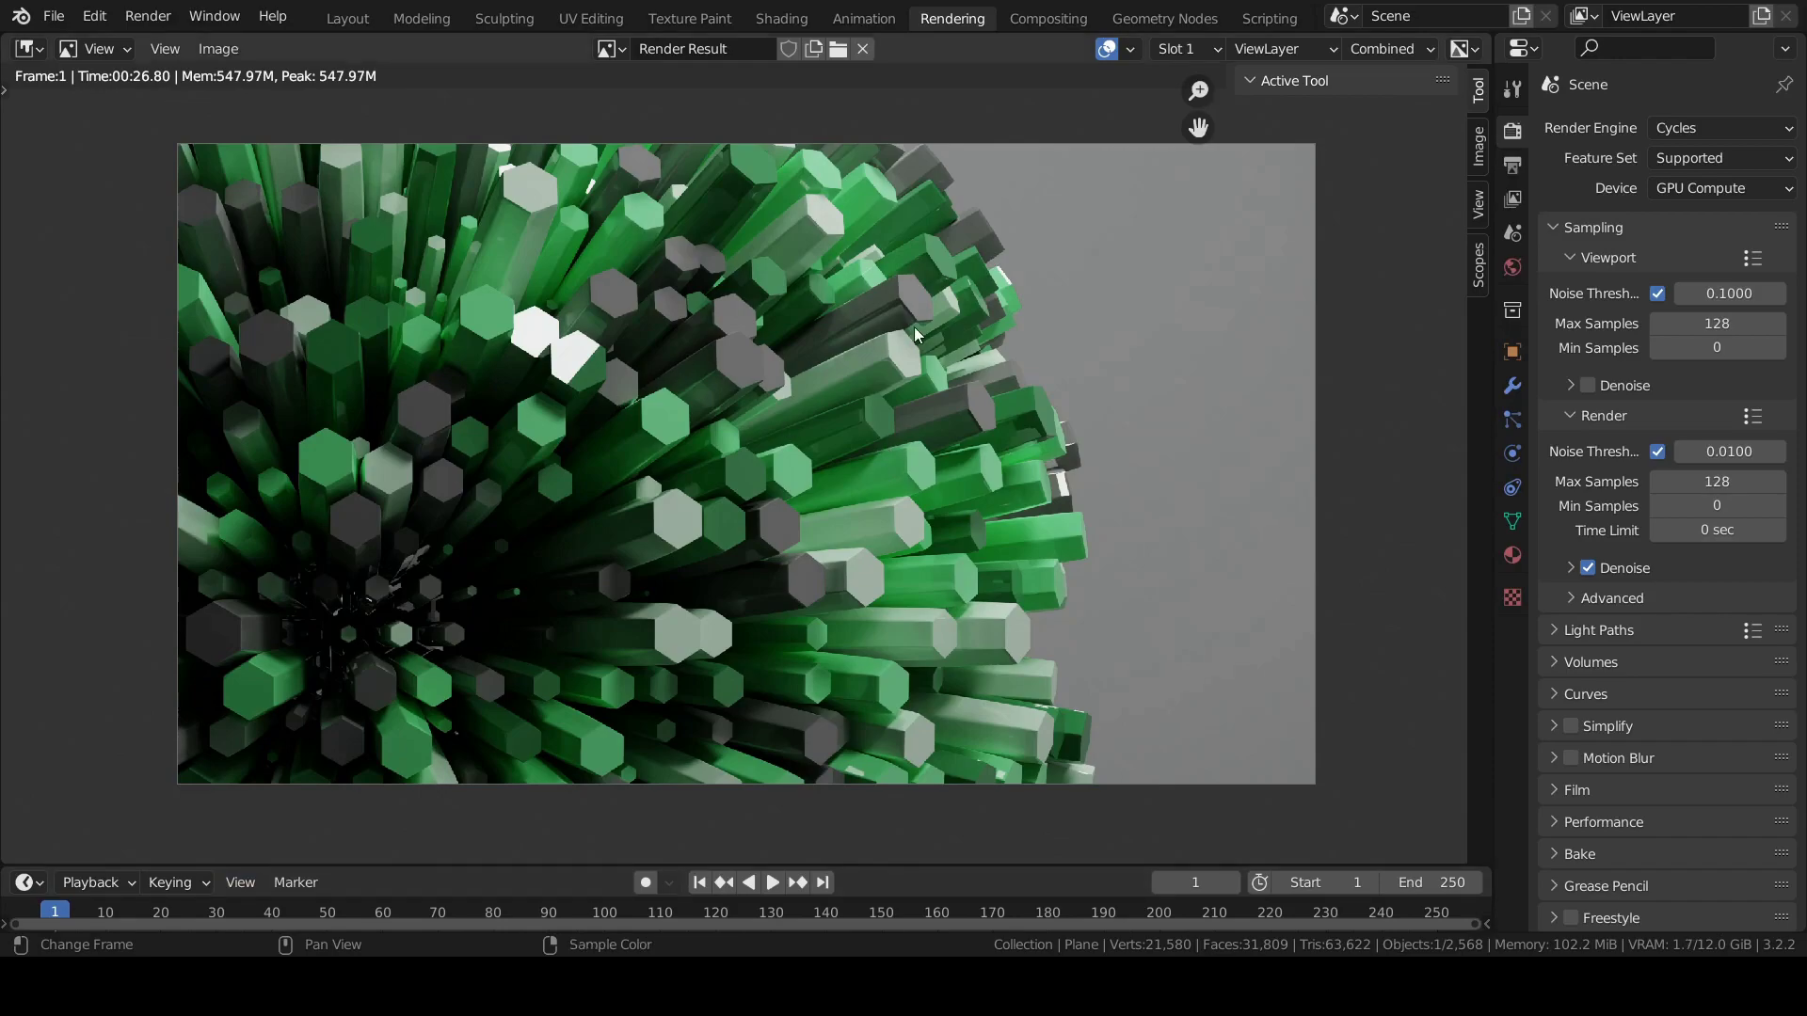
{"action": "scroll", "coordinate": [668, 295], "scroll_direction": "up", "scroll_amount": 1}
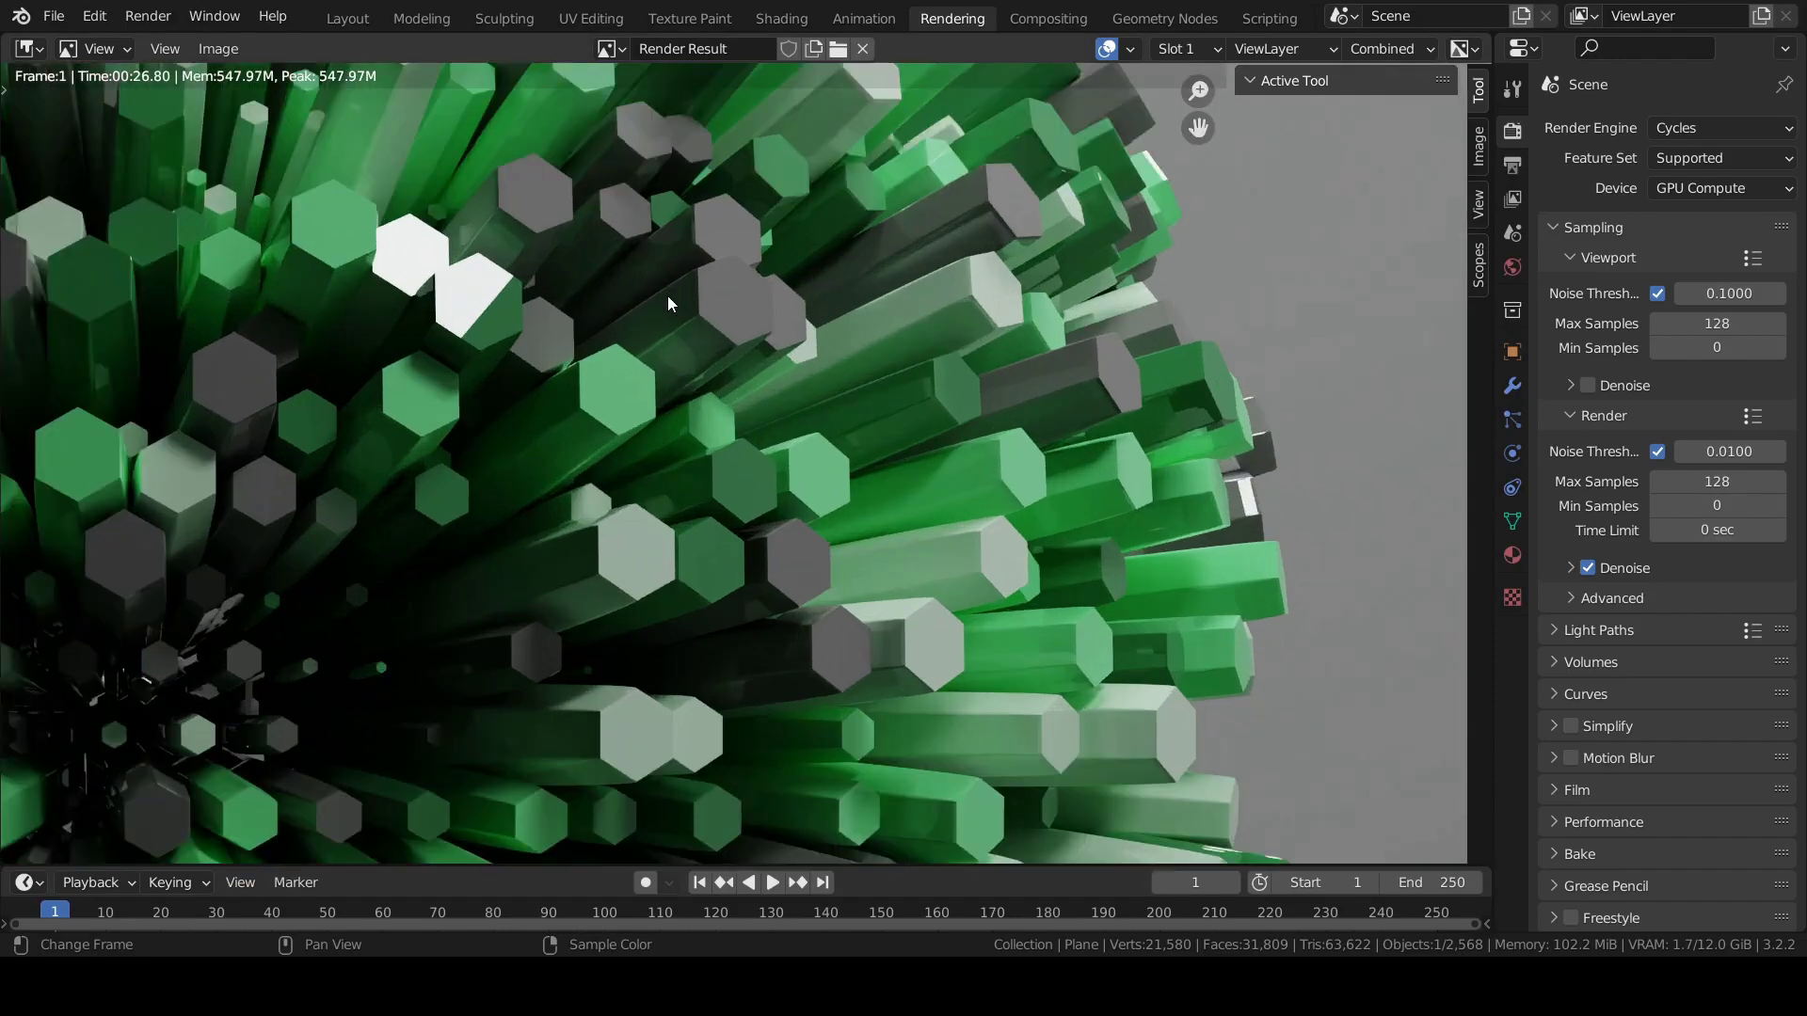
In the Layout workspace, show the viewport overlays and select the Area.001 light outside the camera view.
{"action": "scroll", "coordinate": [668, 295], "scroll_direction": "down", "scroll_amount": 2}
{"action": "left_click", "coordinate": [347, 19]}
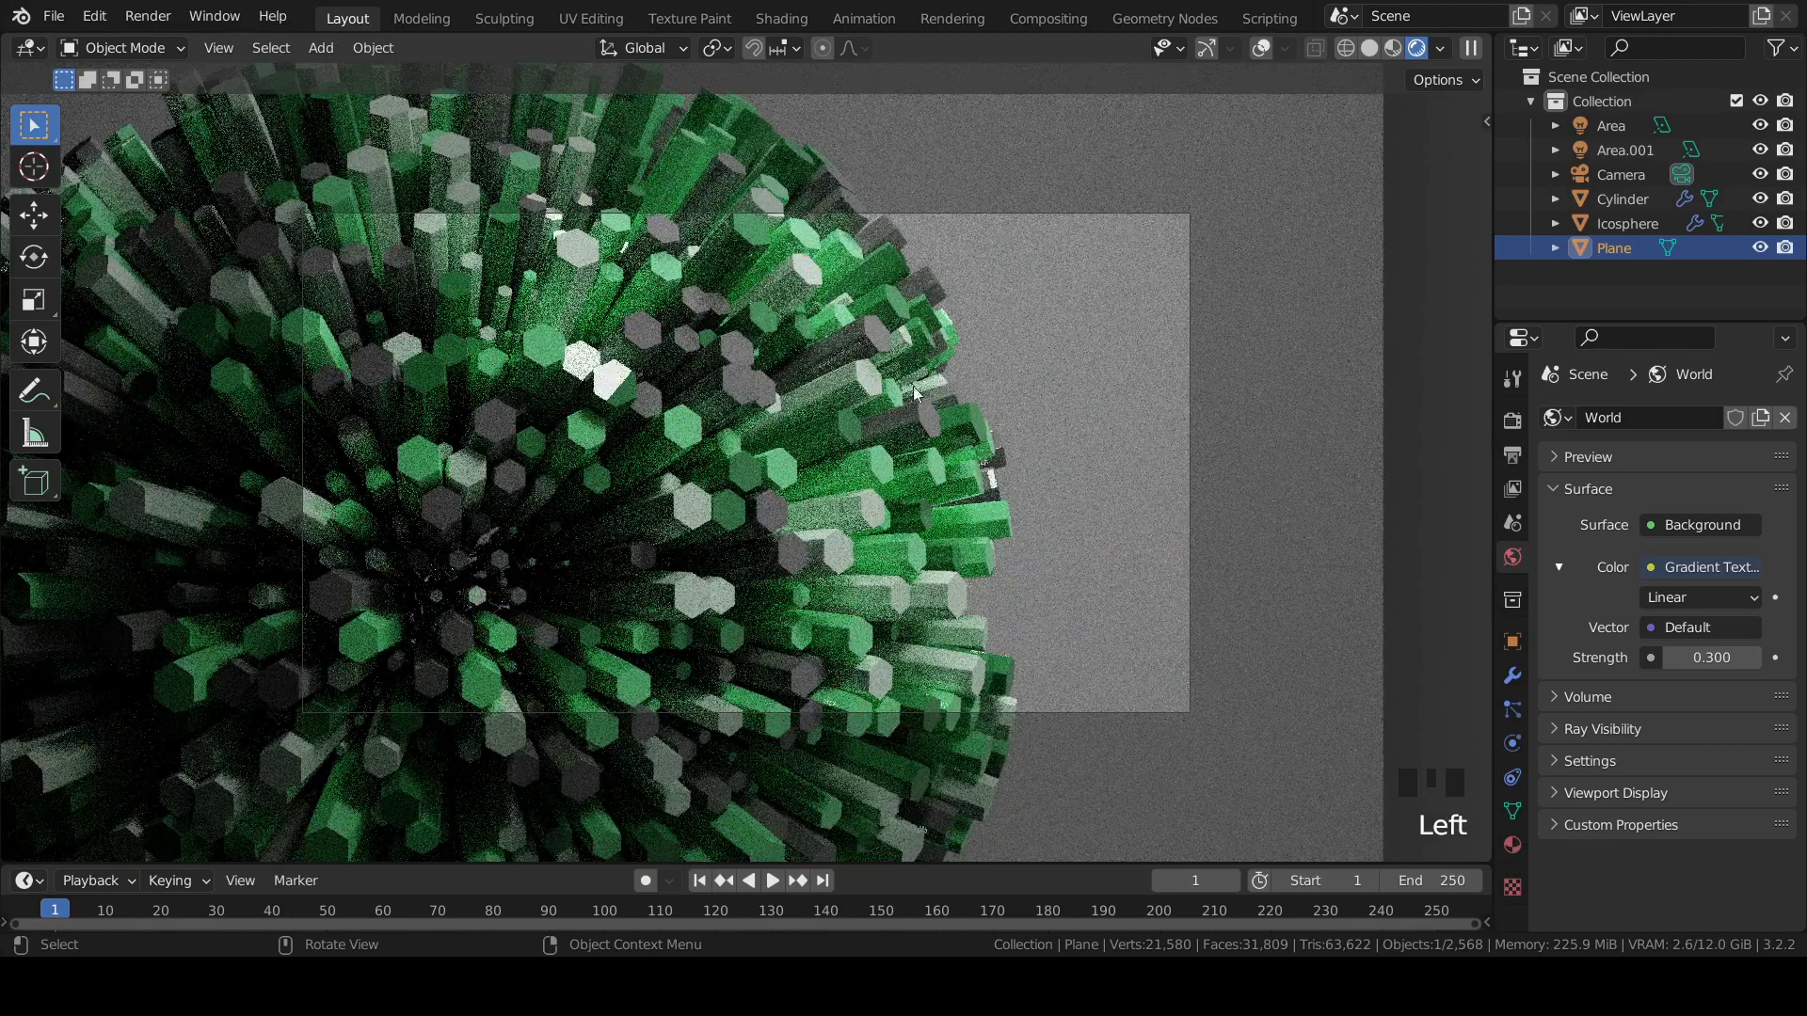
{"action": "left_click", "coordinate": [1261, 48]}
{"action": "scroll", "coordinate": [1272, 275], "scroll_direction": "down", "scroll_amount": 5}
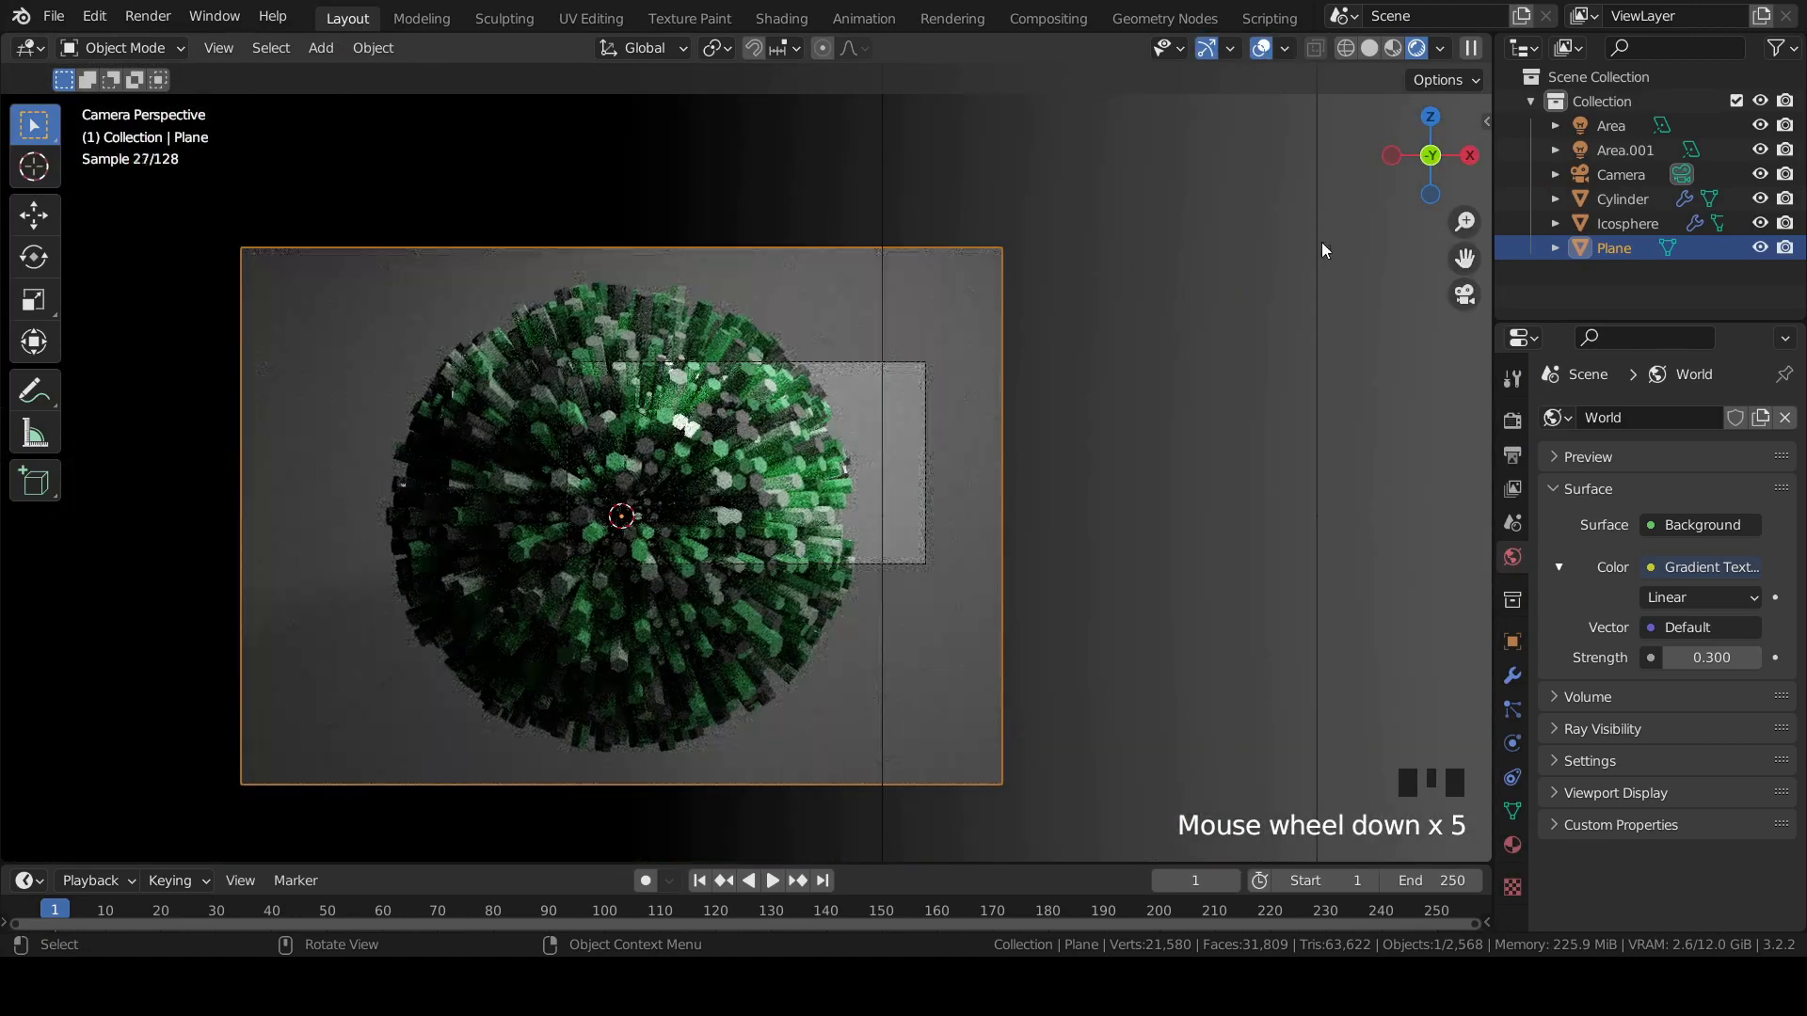
{"action": "left_click", "coordinate": [1321, 241]}
{"action": "scroll", "coordinate": [1239, 245], "scroll_direction": "down", "scroll_amount": 3}
{"action": "middle_click_drag", "start_coordinate": [1239, 245], "coordinate": [1312, 96]}
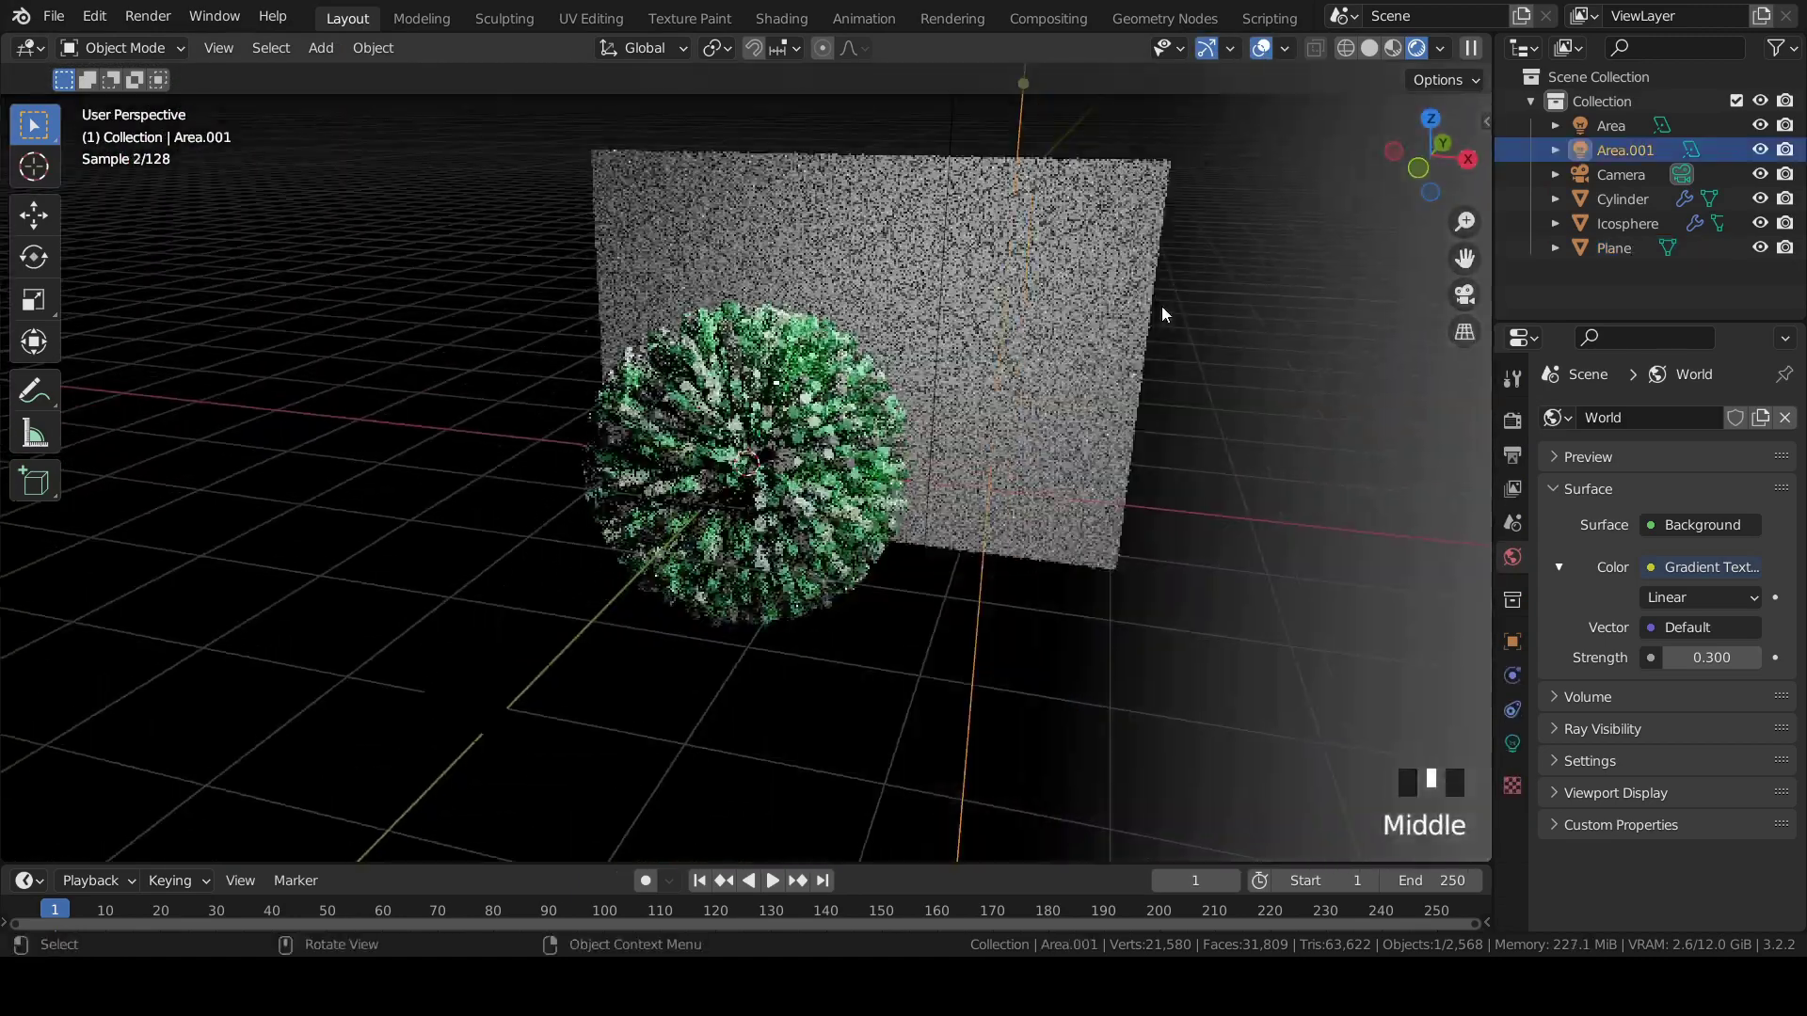
In solid shading from the top view, move the Area.001 light about -2.745 m along the X axis.
{"action": "left_click", "coordinate": [1369, 48]}
{"action": "middle_click_drag", "start_coordinate": [880, 503], "coordinate": [909, 539]}
{"action": "key", "text": "KP_7"}
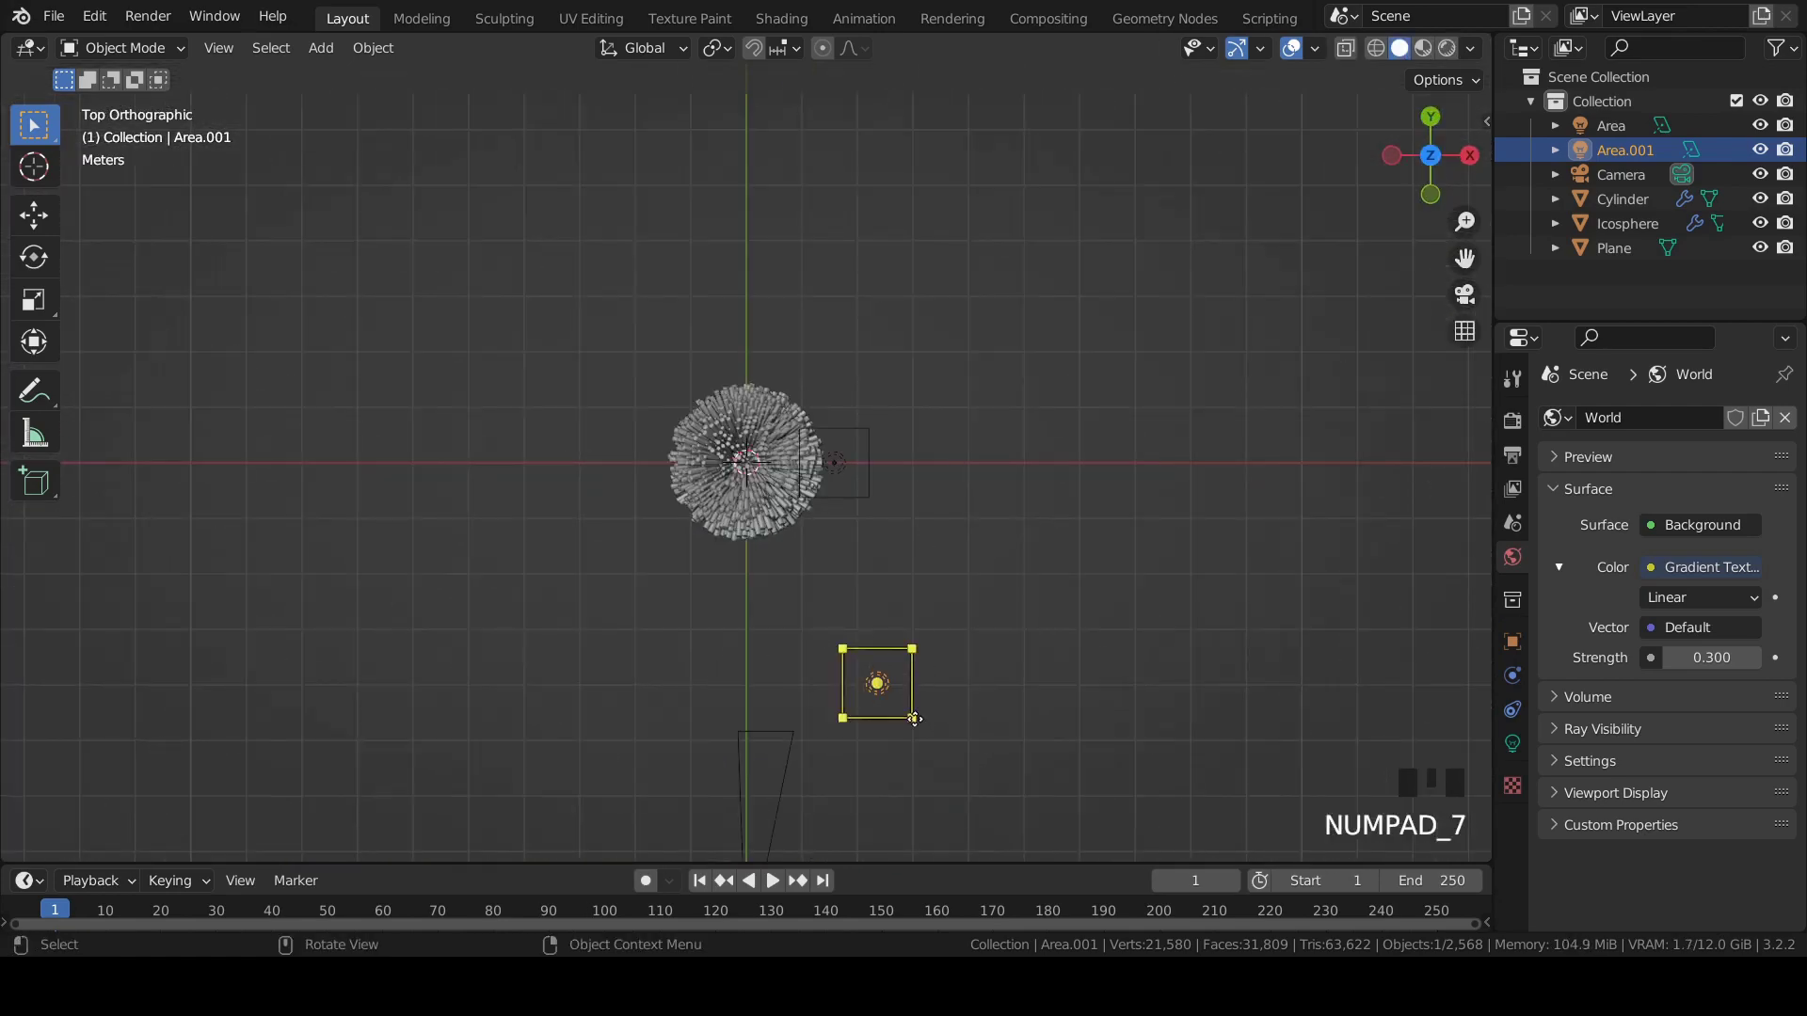
{"action": "key", "text": "g"}
{"action": "key", "text": "x"}
{"action": "left_click", "coordinate": [763, 712]}
Set the Area.001 light's scale to 8 on X, Y and Z.
{"action": "left_click", "coordinate": [1510, 641]}
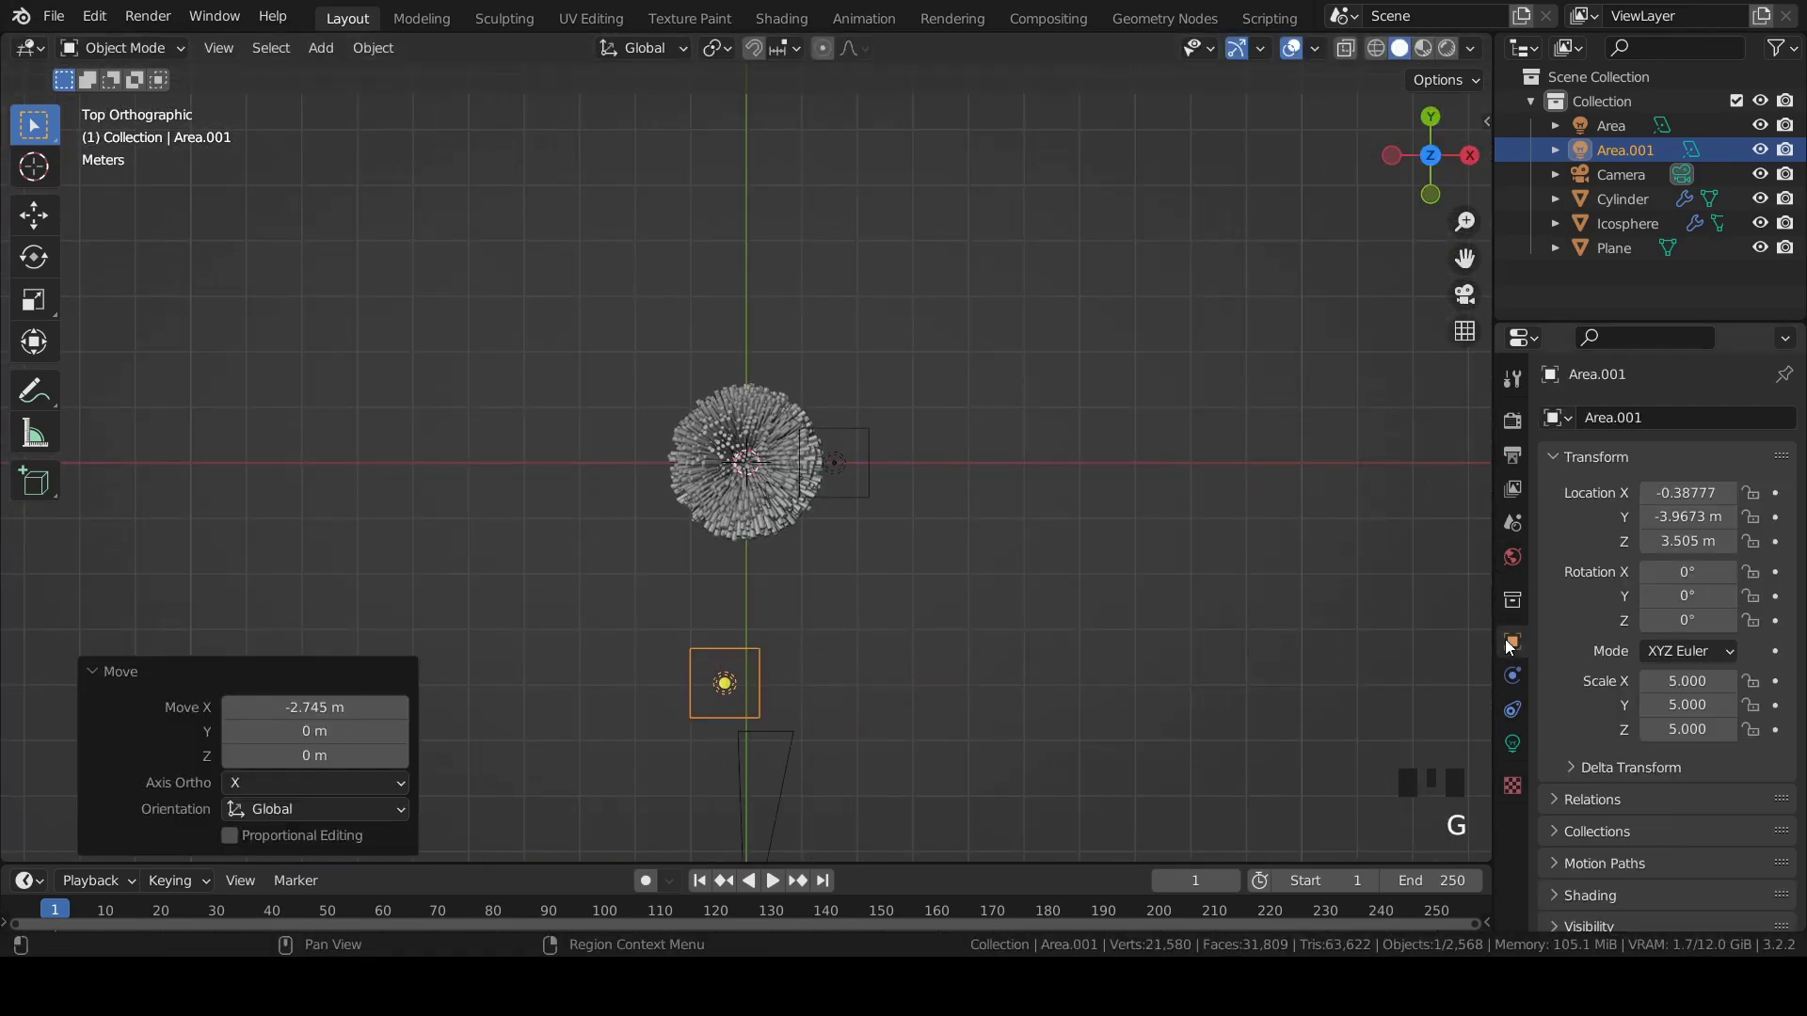
{"action": "double_click", "coordinate": [1688, 681]}
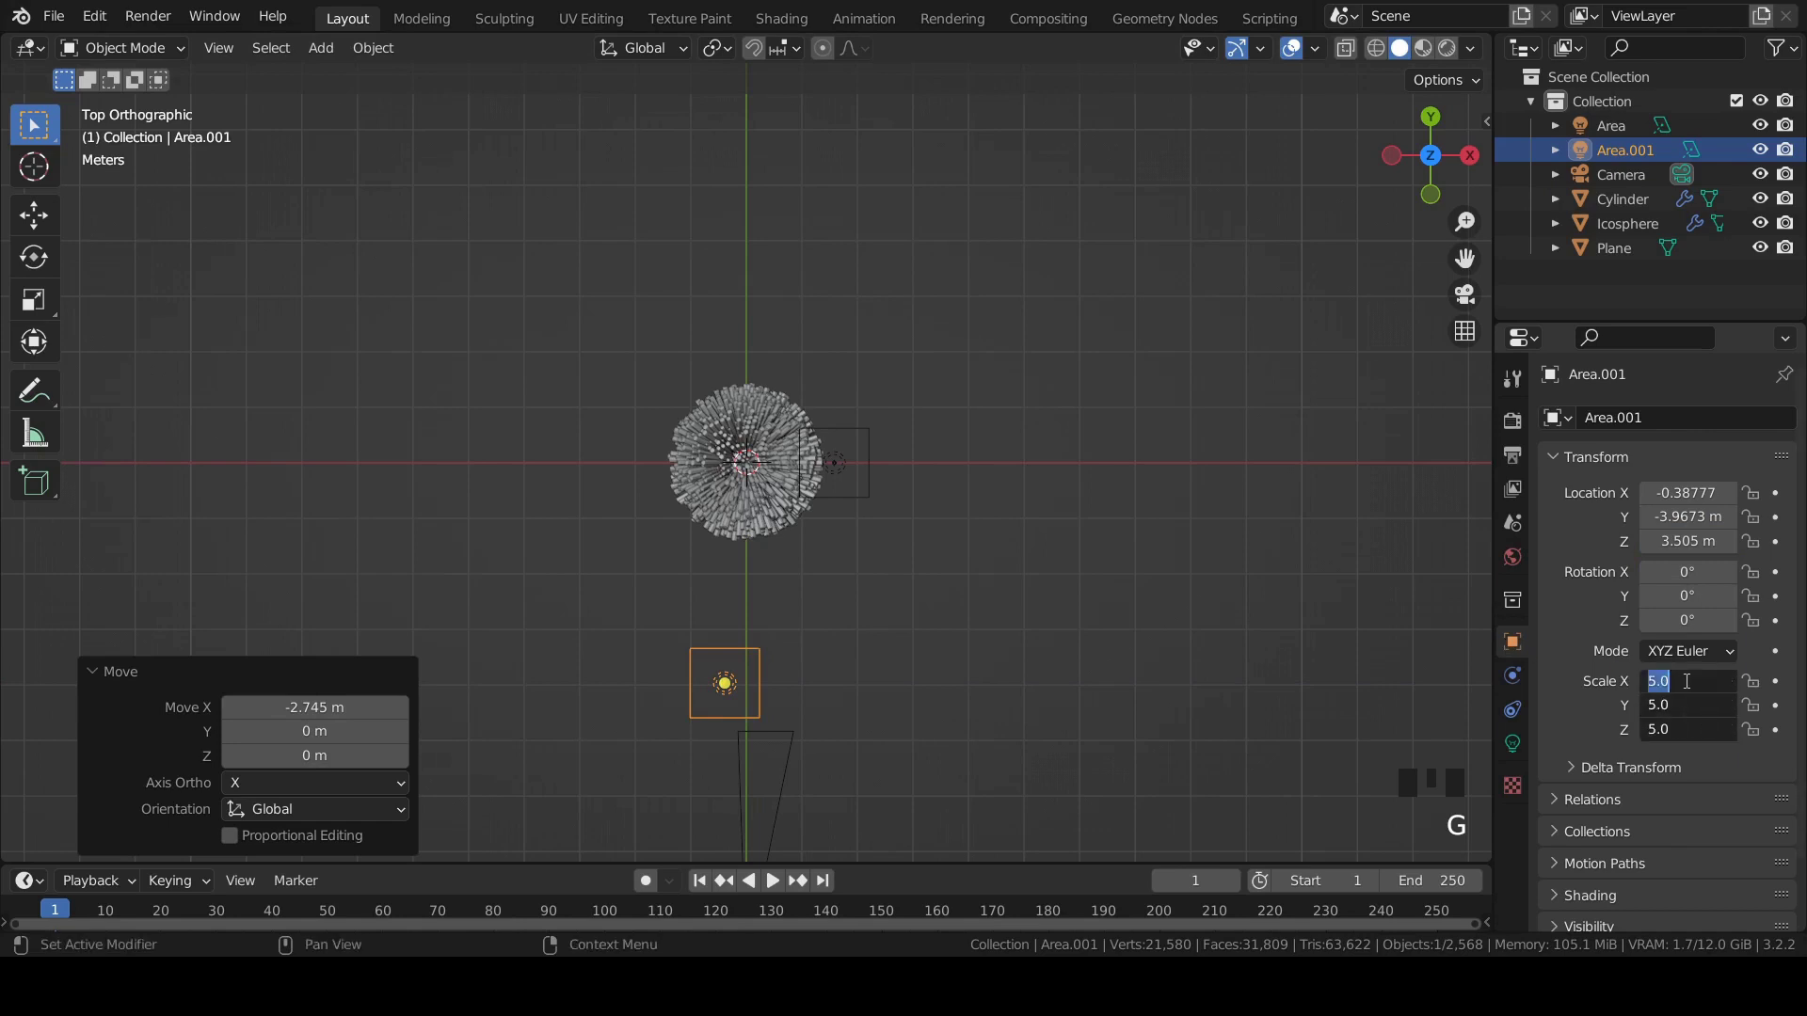
{"action": "type", "text": "8"}
{"action": "key", "text": "alt+Return"}
Set the Area light's X, Y and Z scale to 8 and return to the camera view.
{"action": "left_click", "coordinate": [851, 431]}
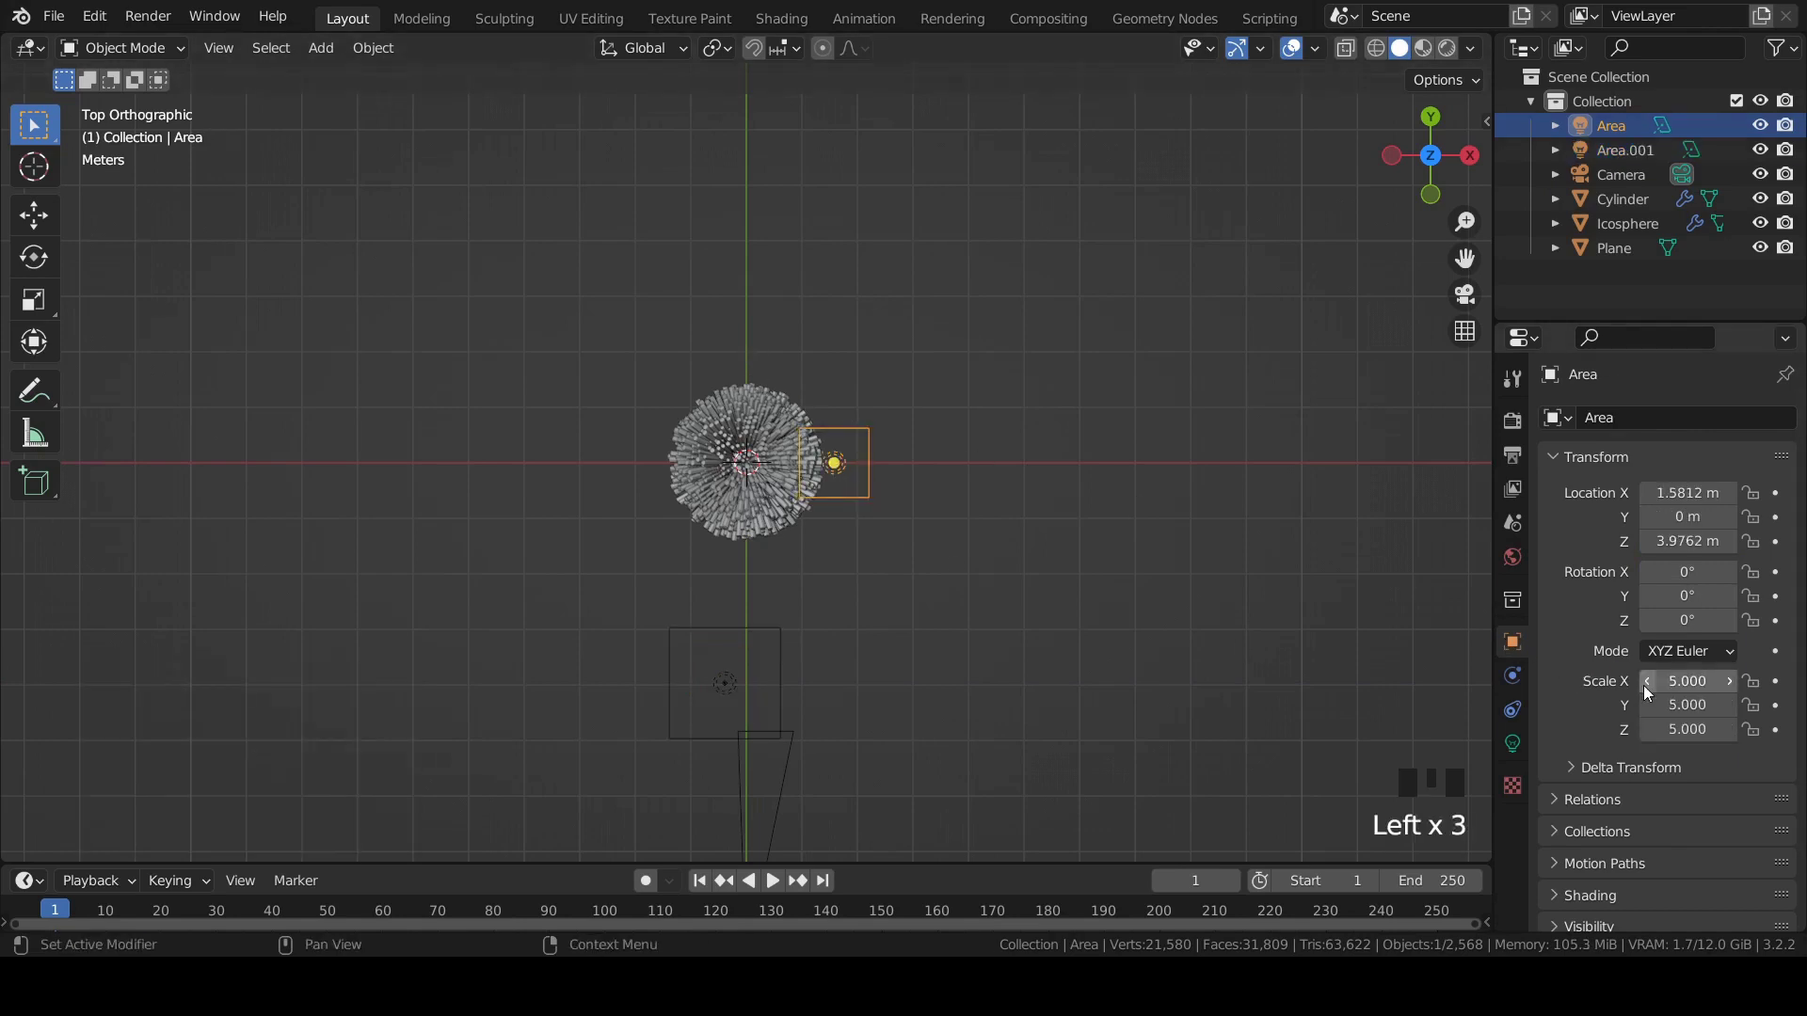
{"action": "left_click_drag", "start_coordinate": [1675, 681], "coordinate": [1677, 729]}
{"action": "type", "text": "8"}
{"action": "left_click", "coordinate": [1528, 640], "text": "shift"}
{"action": "key", "text": "KP_0"}
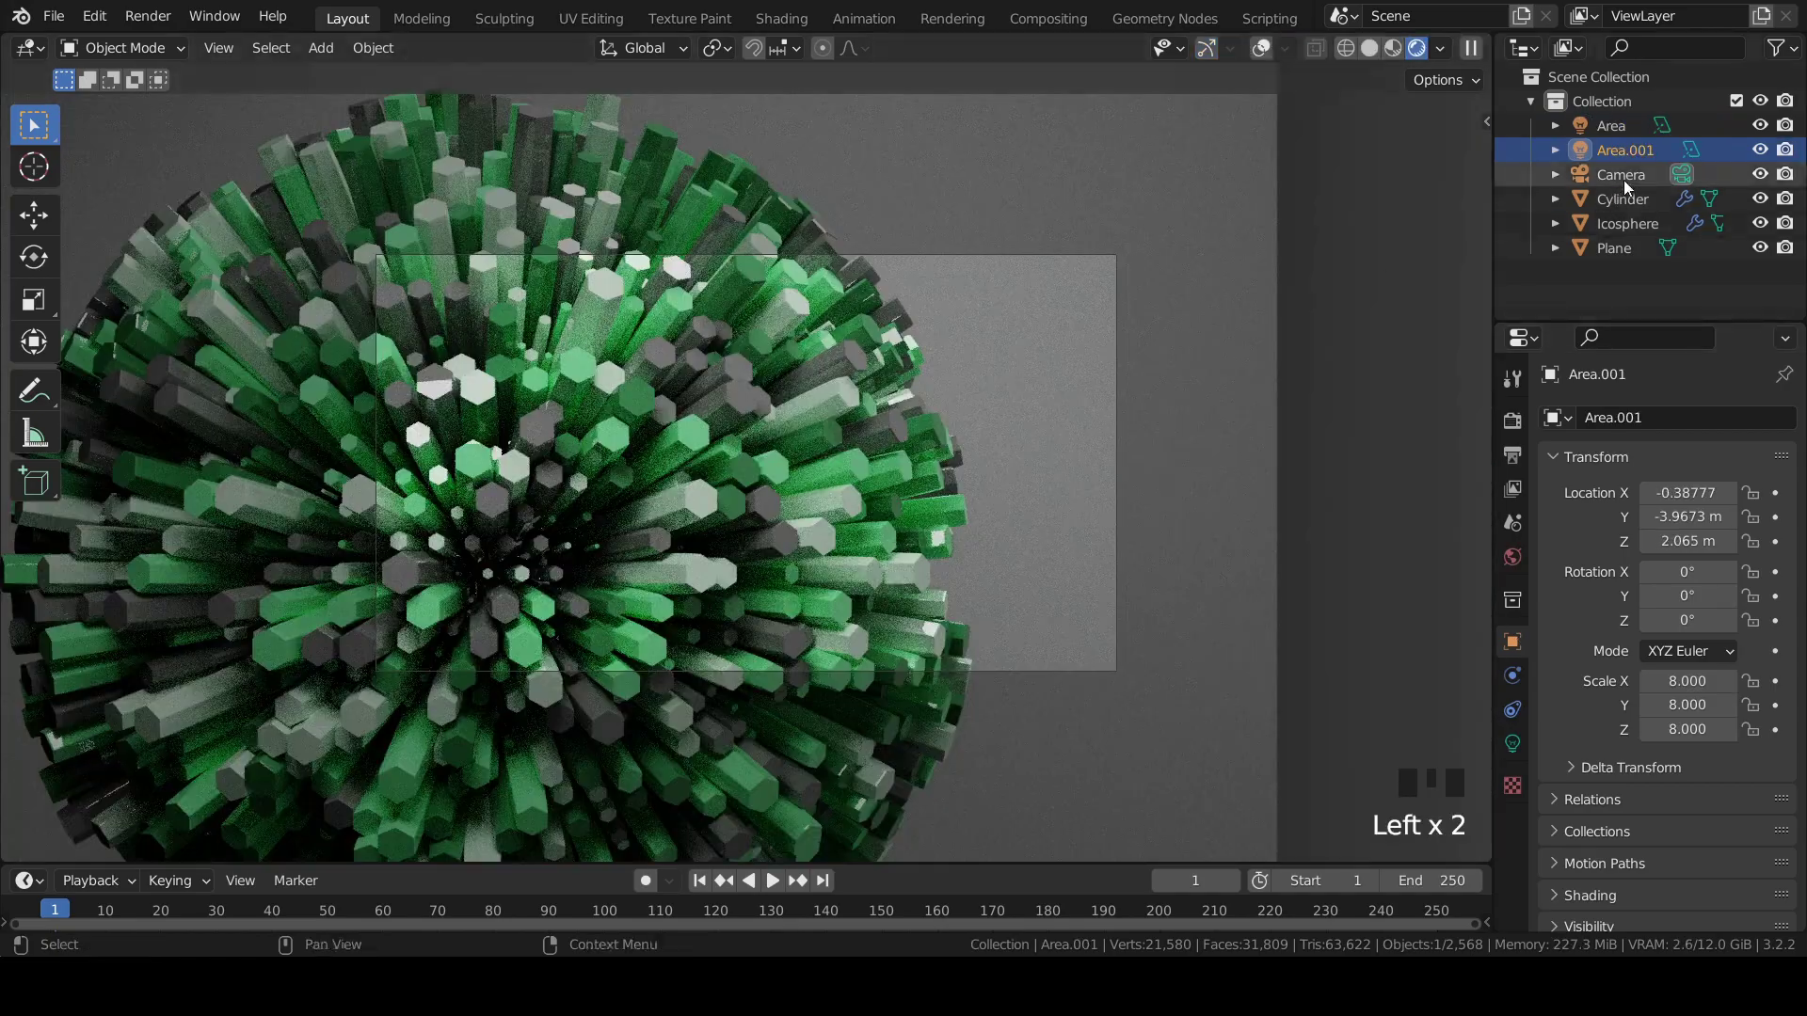
In the Cylinder's Bevel modifier, set the amount to 0.1 m and the segments to 60.
{"action": "left_click", "coordinate": [1623, 199]}
{"action": "left_click", "coordinate": [1512, 676]}
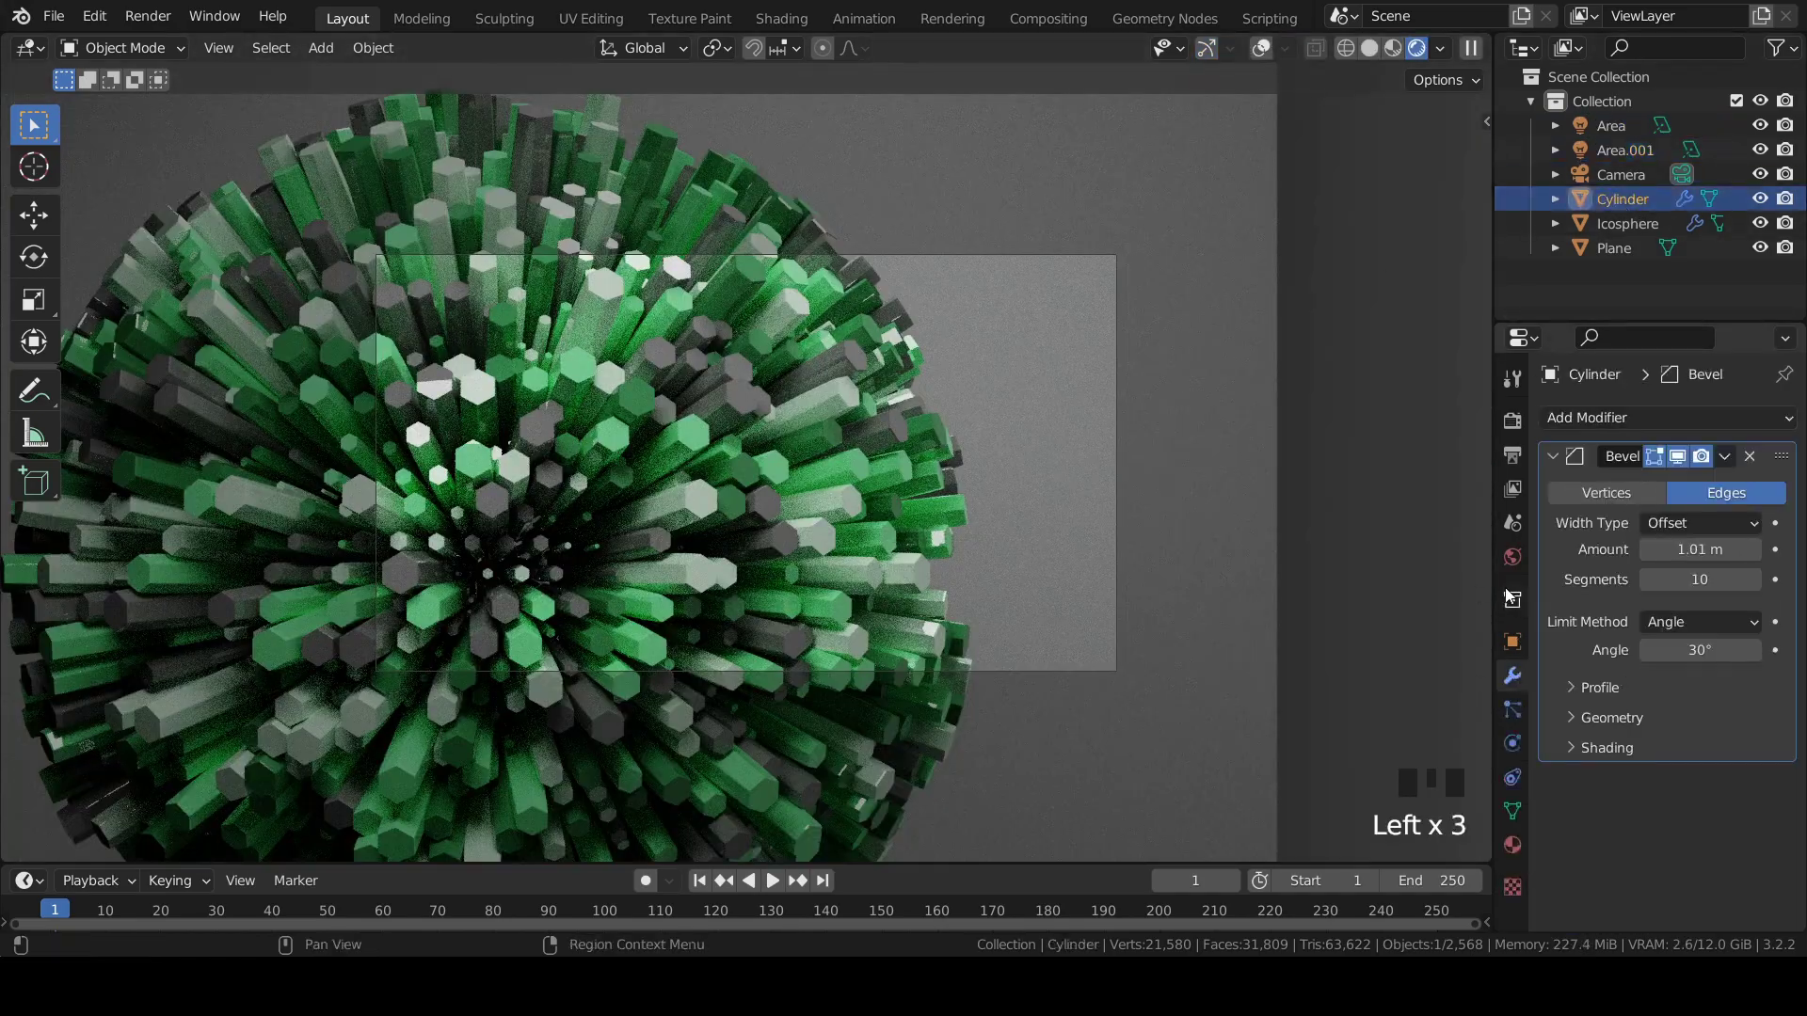
{"action": "double_click", "coordinate": [1706, 549]}
{"action": "type", "text": ".1"}
{"action": "key", "text": "Return"}
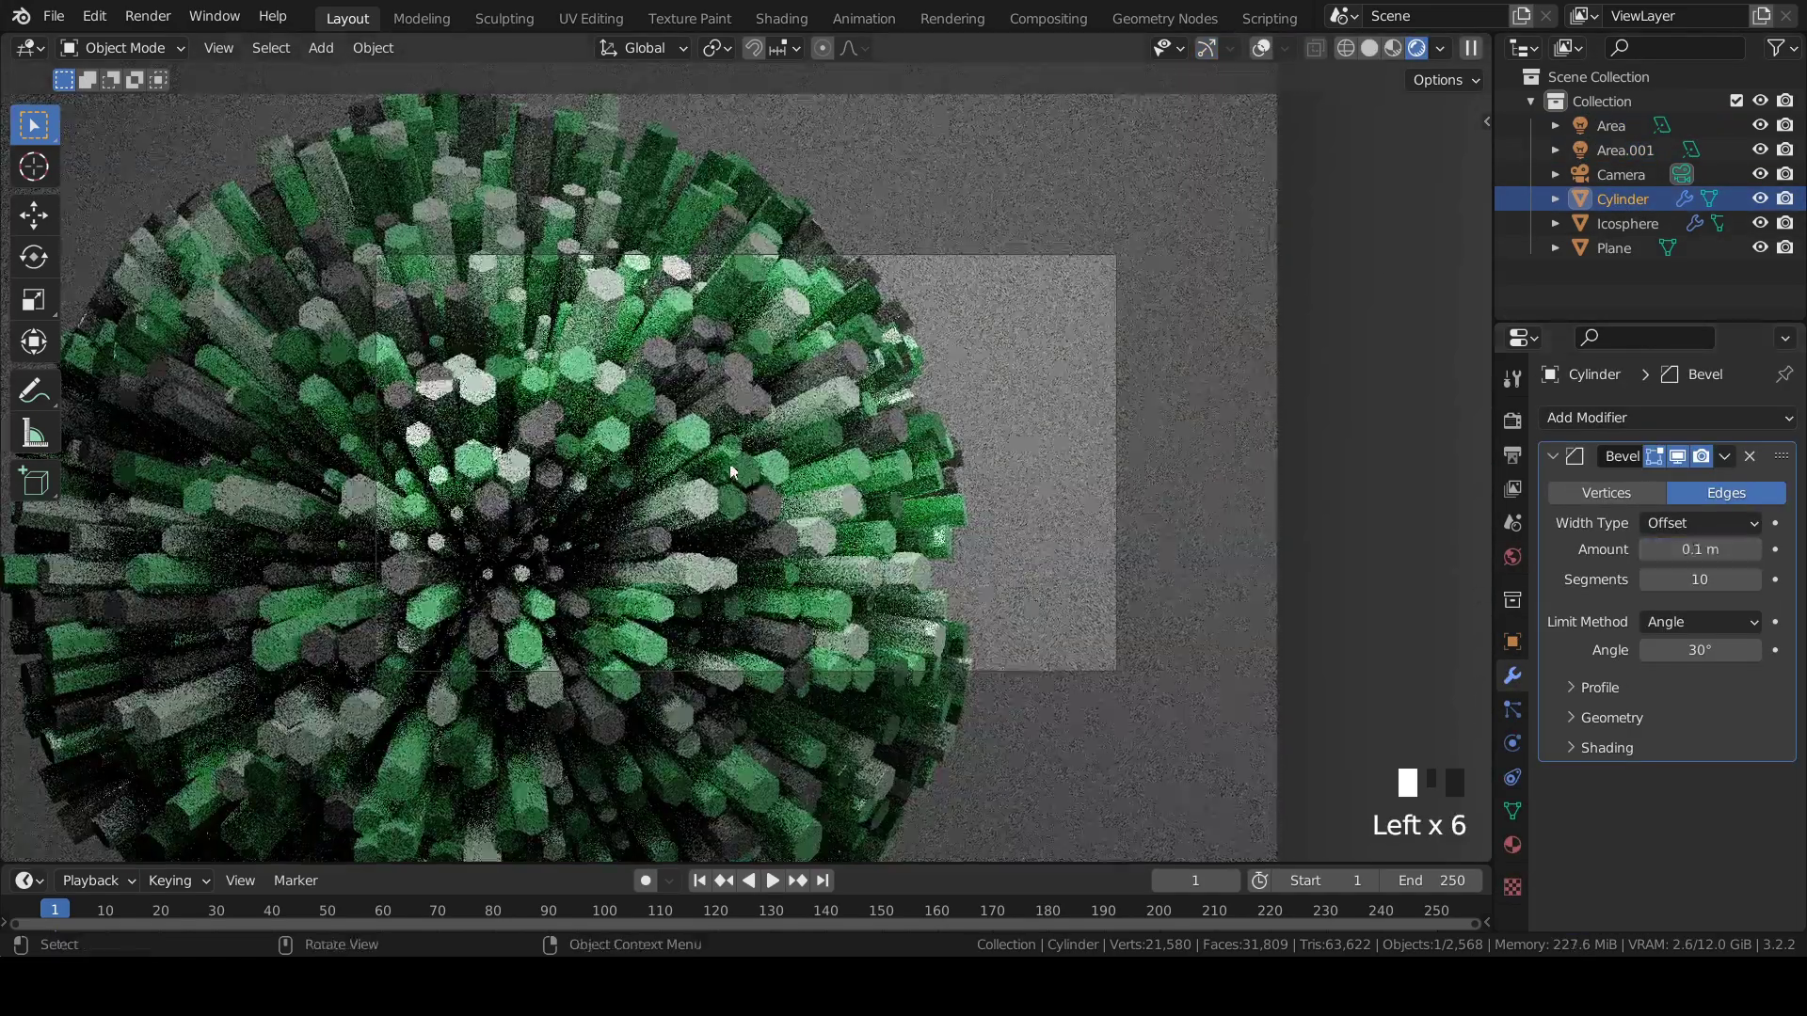
{"action": "scroll", "coordinate": [706, 415], "scroll_direction": "up", "scroll_amount": 5}
{"action": "left_click_drag", "start_coordinate": [1702, 579], "coordinate": [1723, 578]}
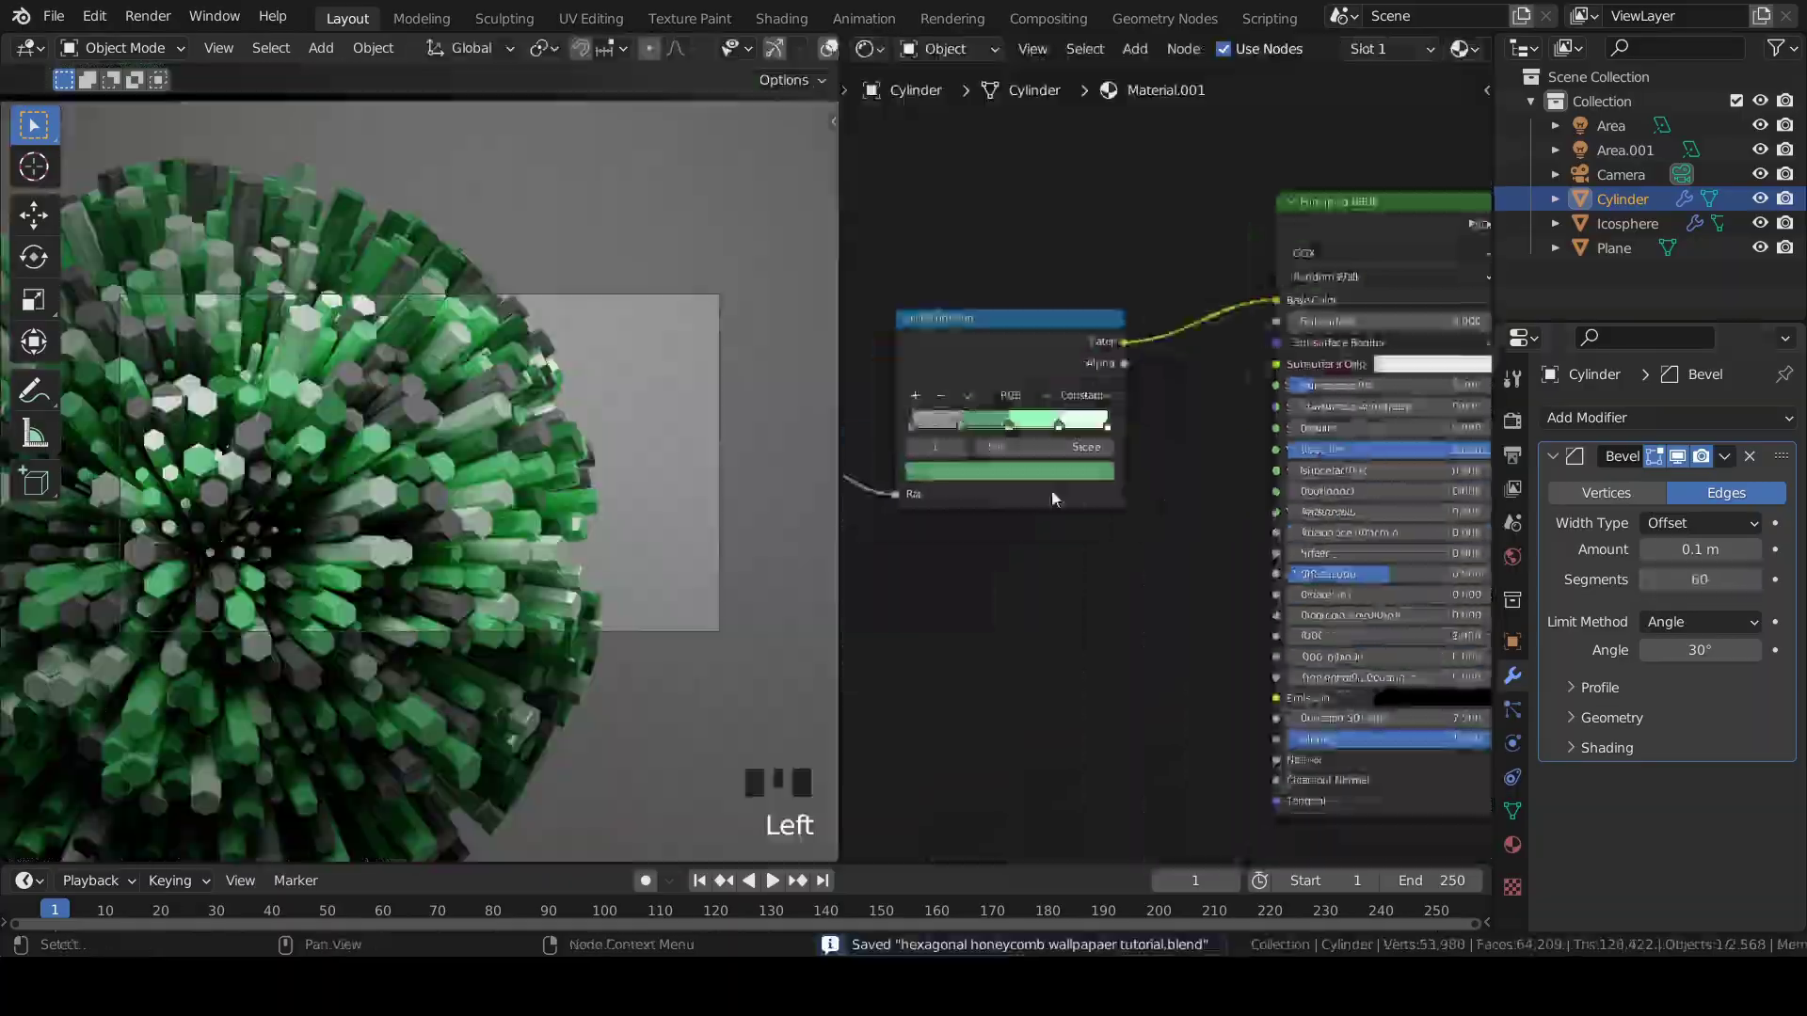
Reduce the Cylinder material's ColorRamp to its end stops with Ease interpolation, and add a middle stop at 0.500.
{"action": "scroll", "coordinate": [1053, 488], "scroll_direction": "up", "scroll_amount": 2}
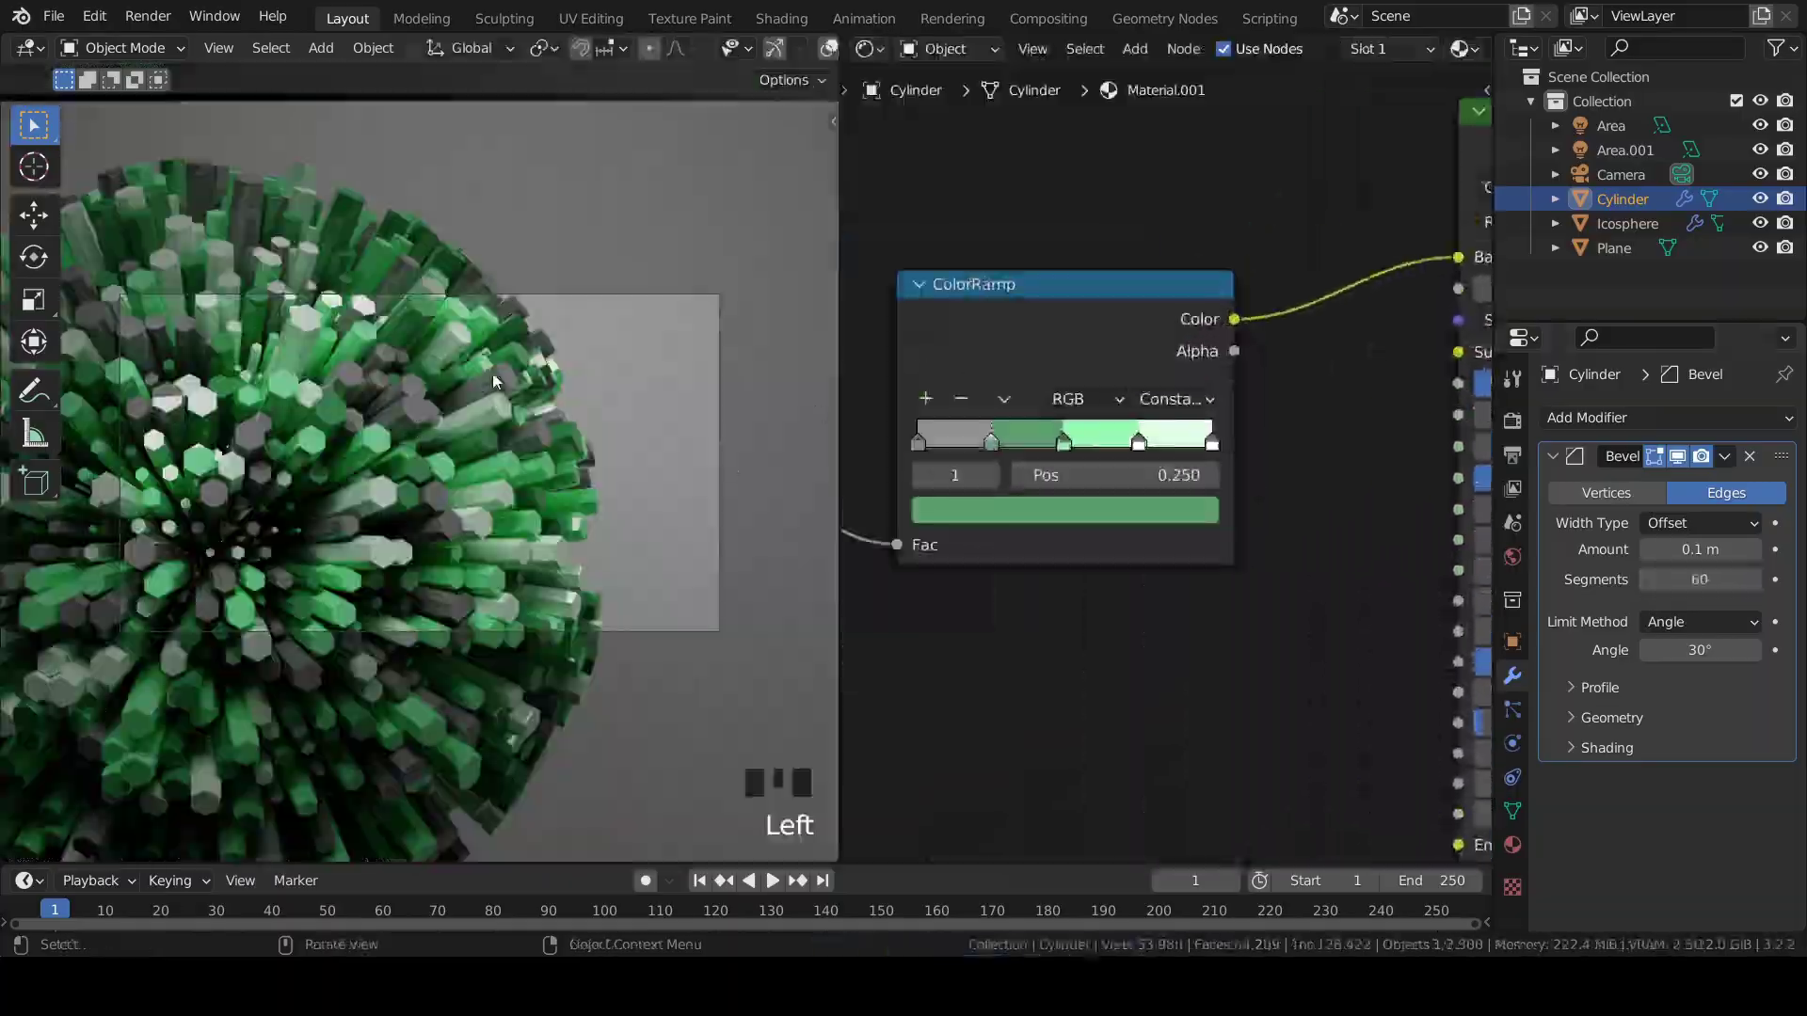
{"action": "left_click", "coordinate": [962, 399]}
{"action": "left_click", "coordinate": [962, 399]}
{"action": "left_click", "coordinate": [962, 399]}
{"action": "left_click", "coordinate": [966, 401]}
{"action": "left_click", "coordinate": [1139, 442]}
{"action": "left_click", "coordinate": [962, 399]}
{"action": "left_click", "coordinate": [928, 400]}
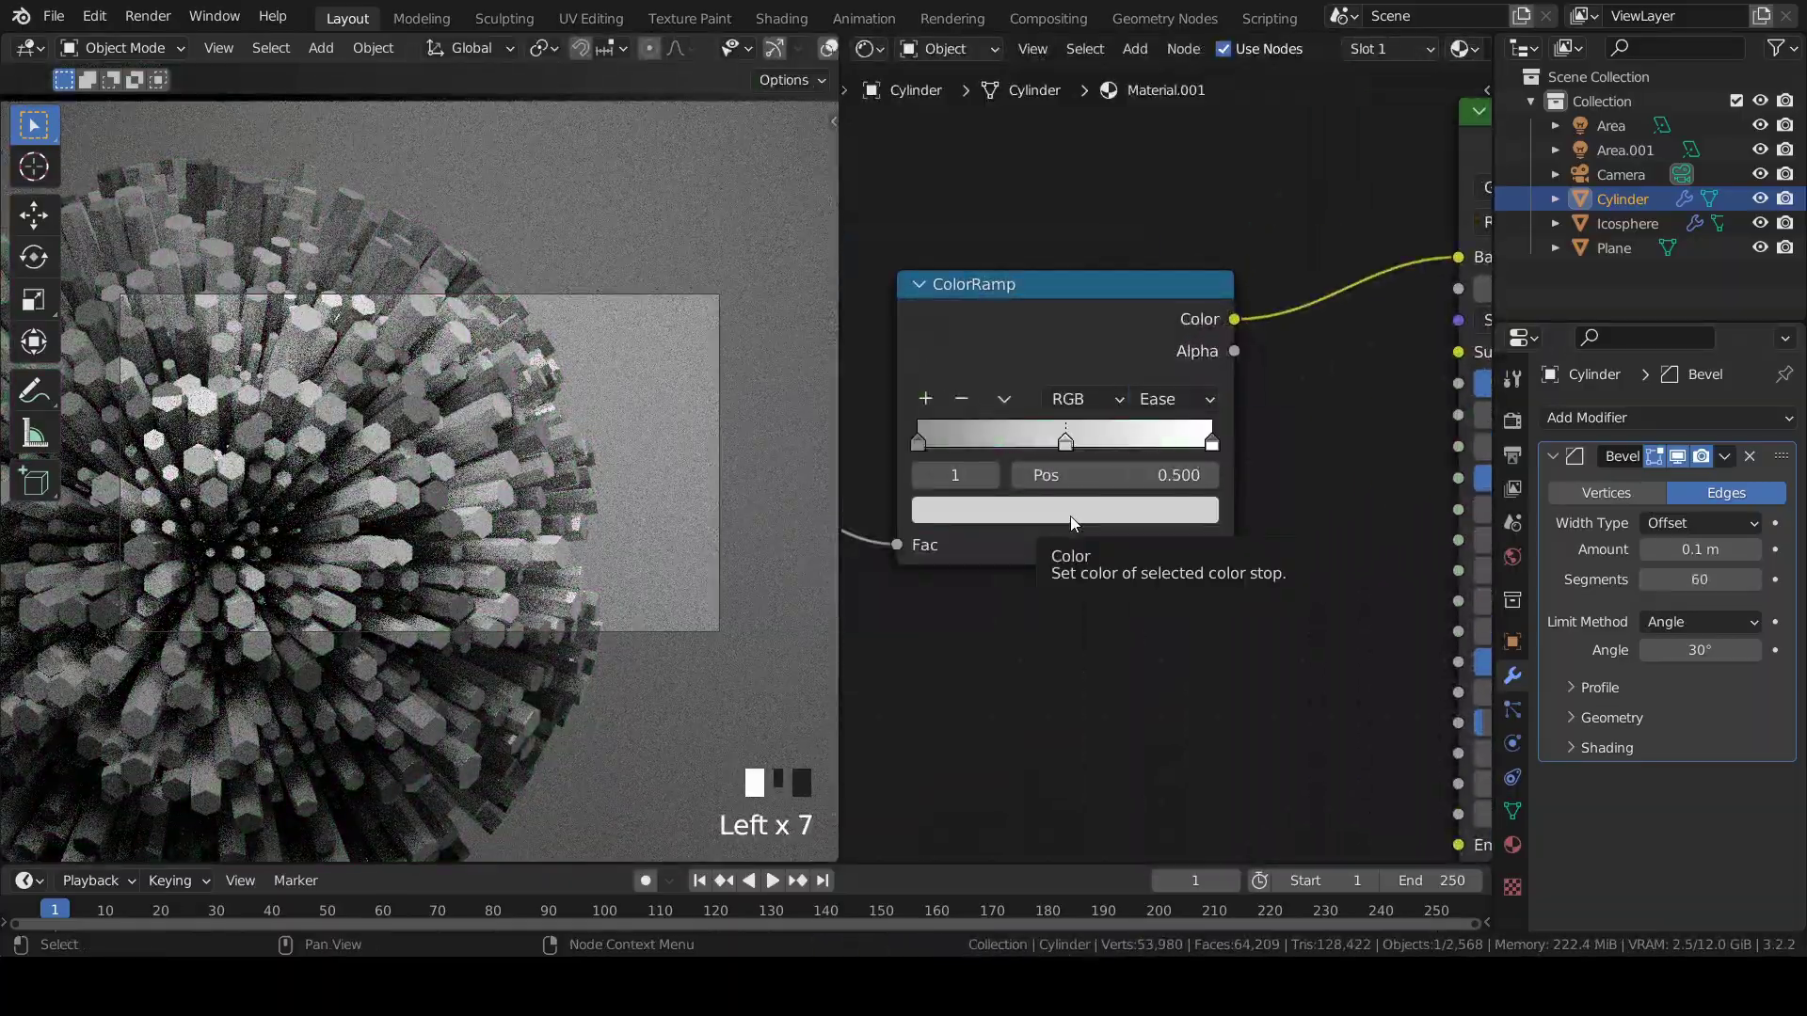
Colour the ColorRamp stop at 0.500 golden yellow and save the file.
{"action": "left_click", "coordinate": [1070, 512]}
{"action": "left_click_drag", "start_coordinate": [1017, 234], "coordinate": [974, 267]}
{"action": "scroll", "coordinate": [297, 331], "scroll_direction": "up", "scroll_amount": 4}
{"action": "scroll", "coordinate": [361, 381], "scroll_direction": "down", "scroll_amount": 3}
{"action": "left_click", "coordinate": [1059, 510]}
{"action": "mouse_move", "coordinate": [1043, 185]}
{"action": "left_mouse_down"}
{"action": "mouse_move", "coordinate": [1048, 163]}
{"action": "mouse_move", "coordinate": [1014, 144]}
{"action": "mouse_move", "coordinate": [1059, 157]}
{"action": "mouse_move", "coordinate": [1114, 209]}
{"action": "mouse_move", "coordinate": [1082, 272]}
{"action": "mouse_move", "coordinate": [1059, 159]}
{"action": "mouse_move", "coordinate": [951, 183]}
{"action": "left_mouse_up"}
{"action": "key", "text": "ctrl+z"}
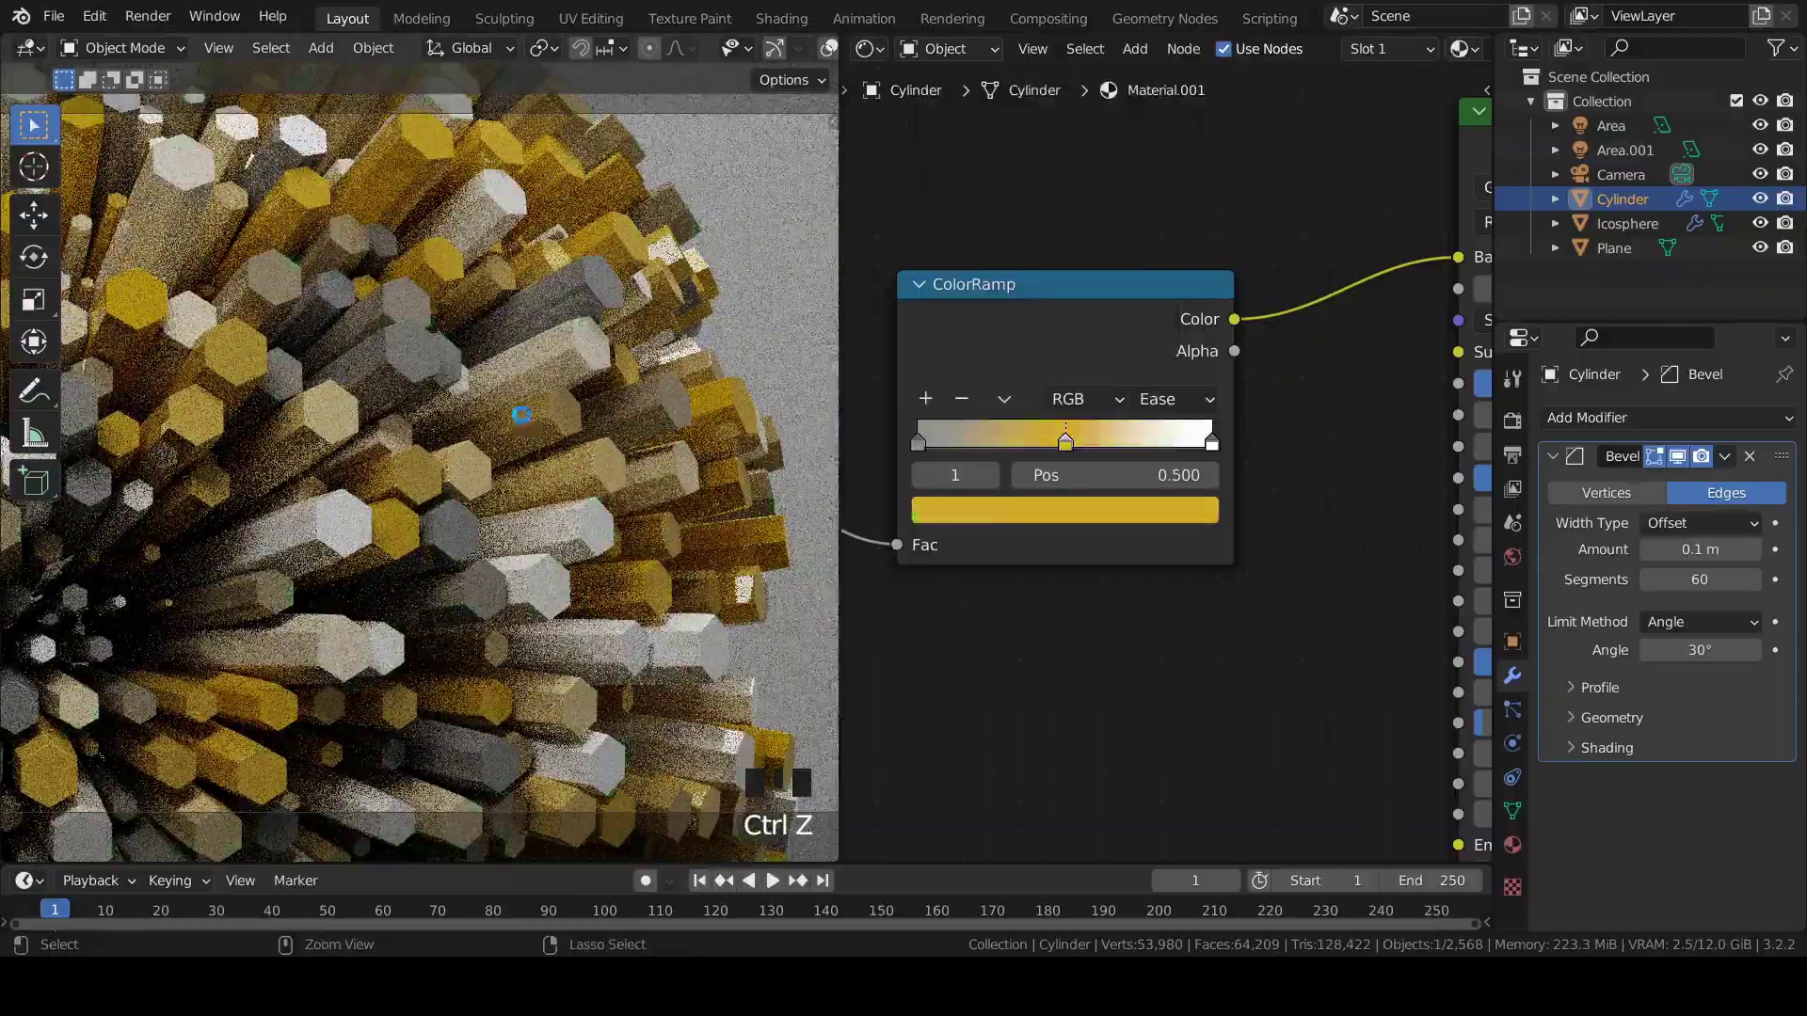
{"action": "key", "text": "ctrl+s"}
Darken the grey ColorRamp stop at position 0.000.
{"action": "scroll", "coordinate": [377, 423], "scroll_direction": "up", "scroll_amount": 6}
{"action": "scroll", "coordinate": [930, 416], "scroll_direction": "up", "scroll_amount": 3}
{"action": "left_click", "coordinate": [930, 424]}
{"action": "left_click", "coordinate": [1082, 521]}
{"action": "scroll", "coordinate": [1168, 461], "scroll_direction": "down", "scroll_amount": 4}
{"action": "left_click", "coordinate": [1149, 505]}
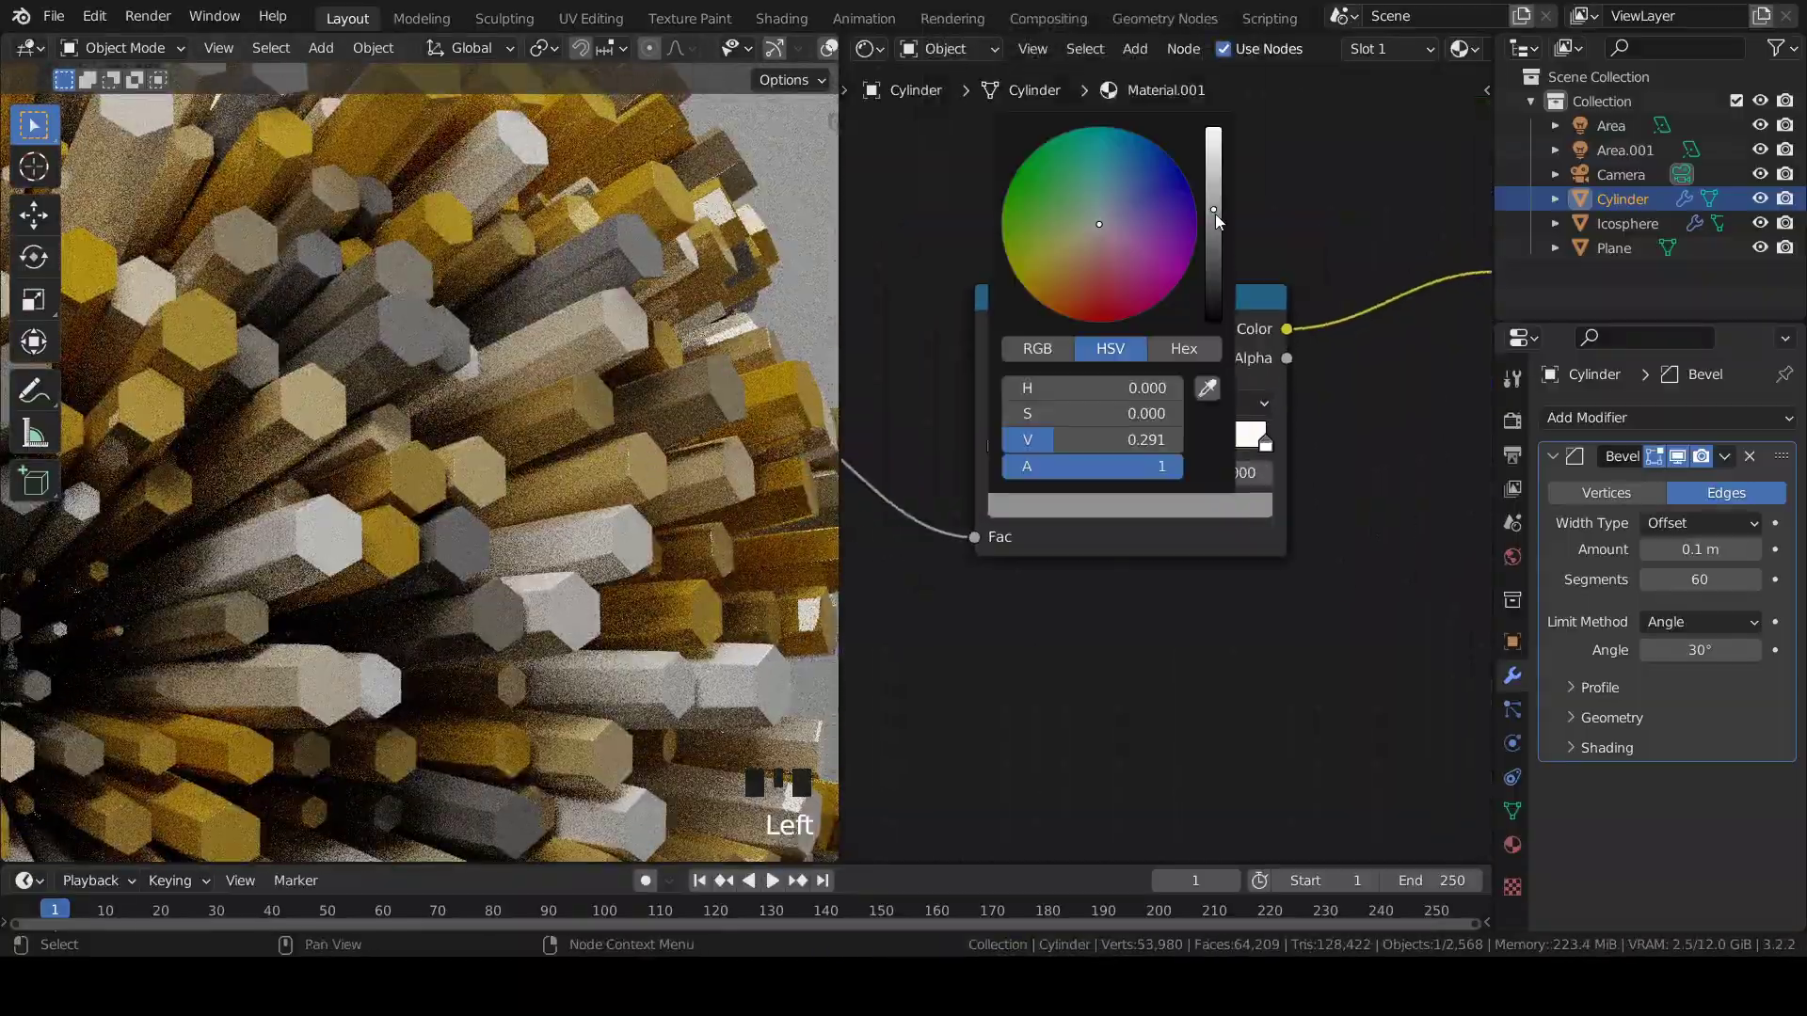
{"action": "left_click_drag", "start_coordinate": [1217, 213], "coordinate": [1217, 250]}
Try Constant interpolation on the ColorRamp, check the columns, and set it back to Ease.
{"action": "left_click", "coordinate": [1233, 403]}
{"action": "left_click", "coordinate": [1246, 548]}
{"action": "scroll", "coordinate": [423, 395], "scroll_direction": "down", "scroll_amount": 7}
{"action": "scroll", "coordinate": [423, 396], "scroll_direction": "up", "scroll_amount": 8}
{"action": "left_click", "coordinate": [1233, 403]}
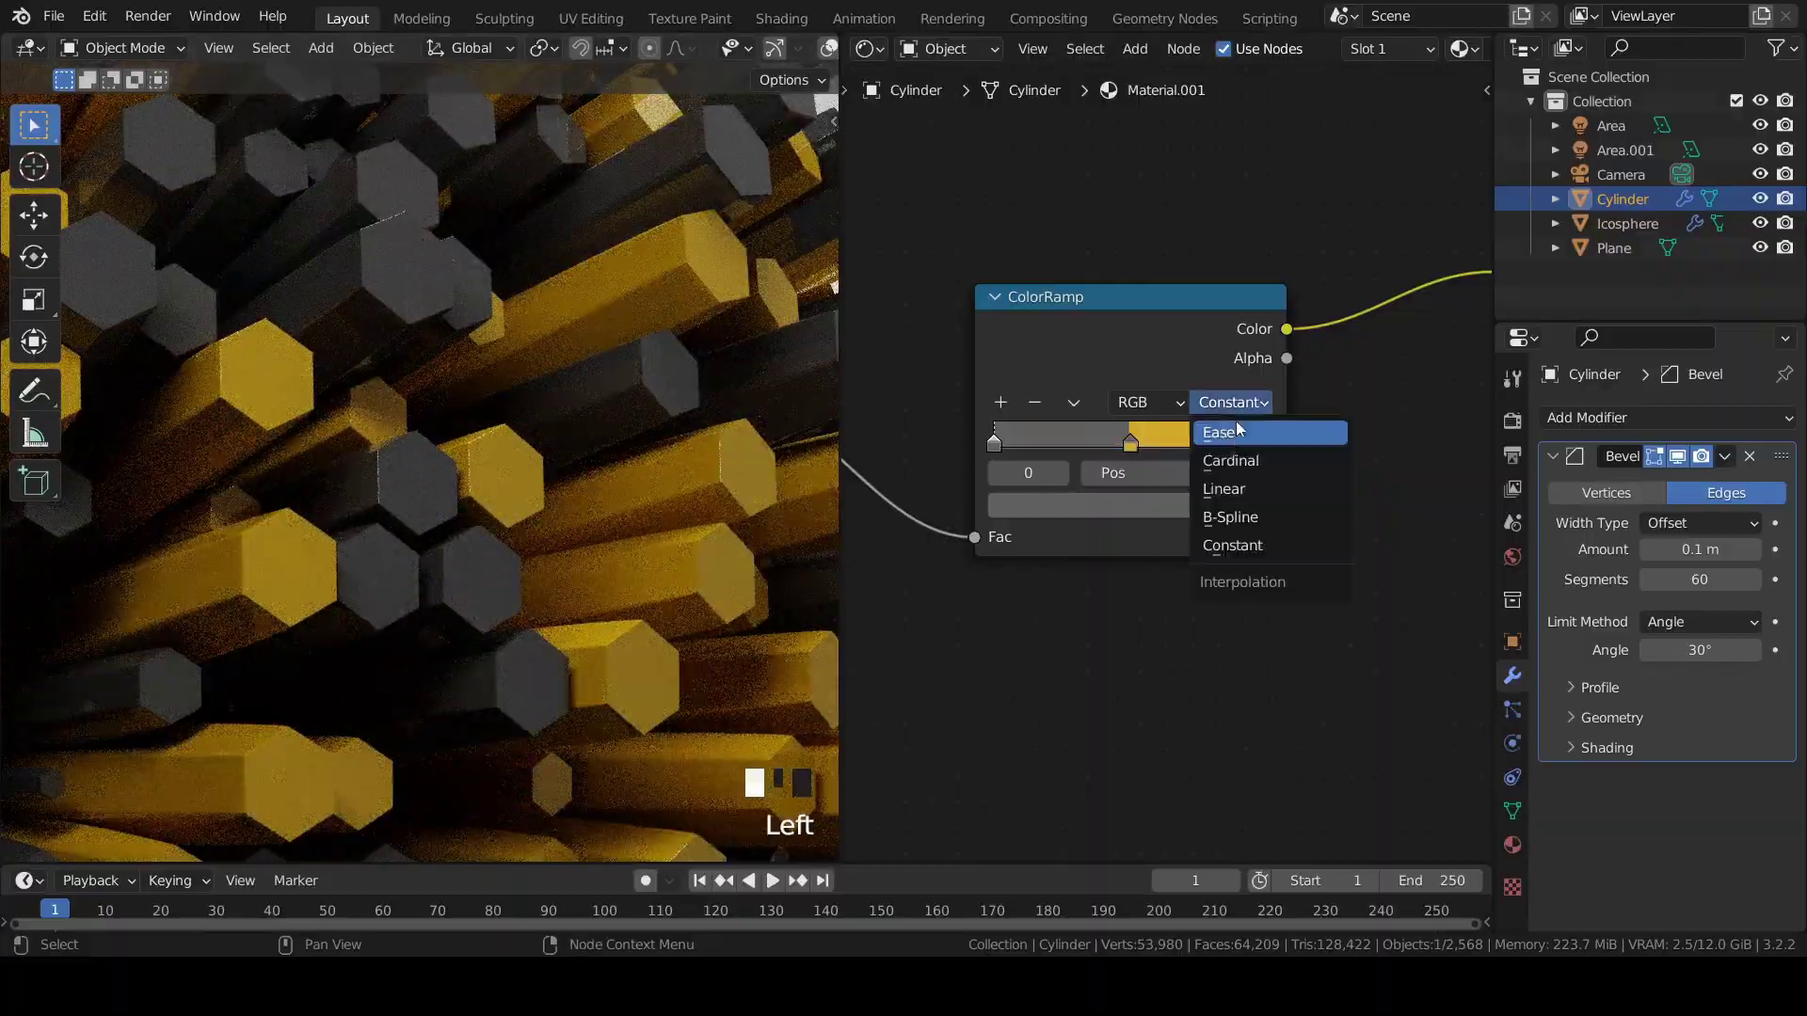
{"action": "left_click", "coordinate": [1237, 431]}
{"action": "scroll", "coordinate": [273, 340], "scroll_direction": "down", "scroll_amount": 4}
Try the HSL colour mode with Clockwise interpolation on the ColorRamp and return it to RGB.
{"action": "left_click", "coordinate": [1172, 405]}
{"action": "left_click", "coordinate": [1163, 462]}
{"action": "left_click", "coordinate": [1233, 403]}
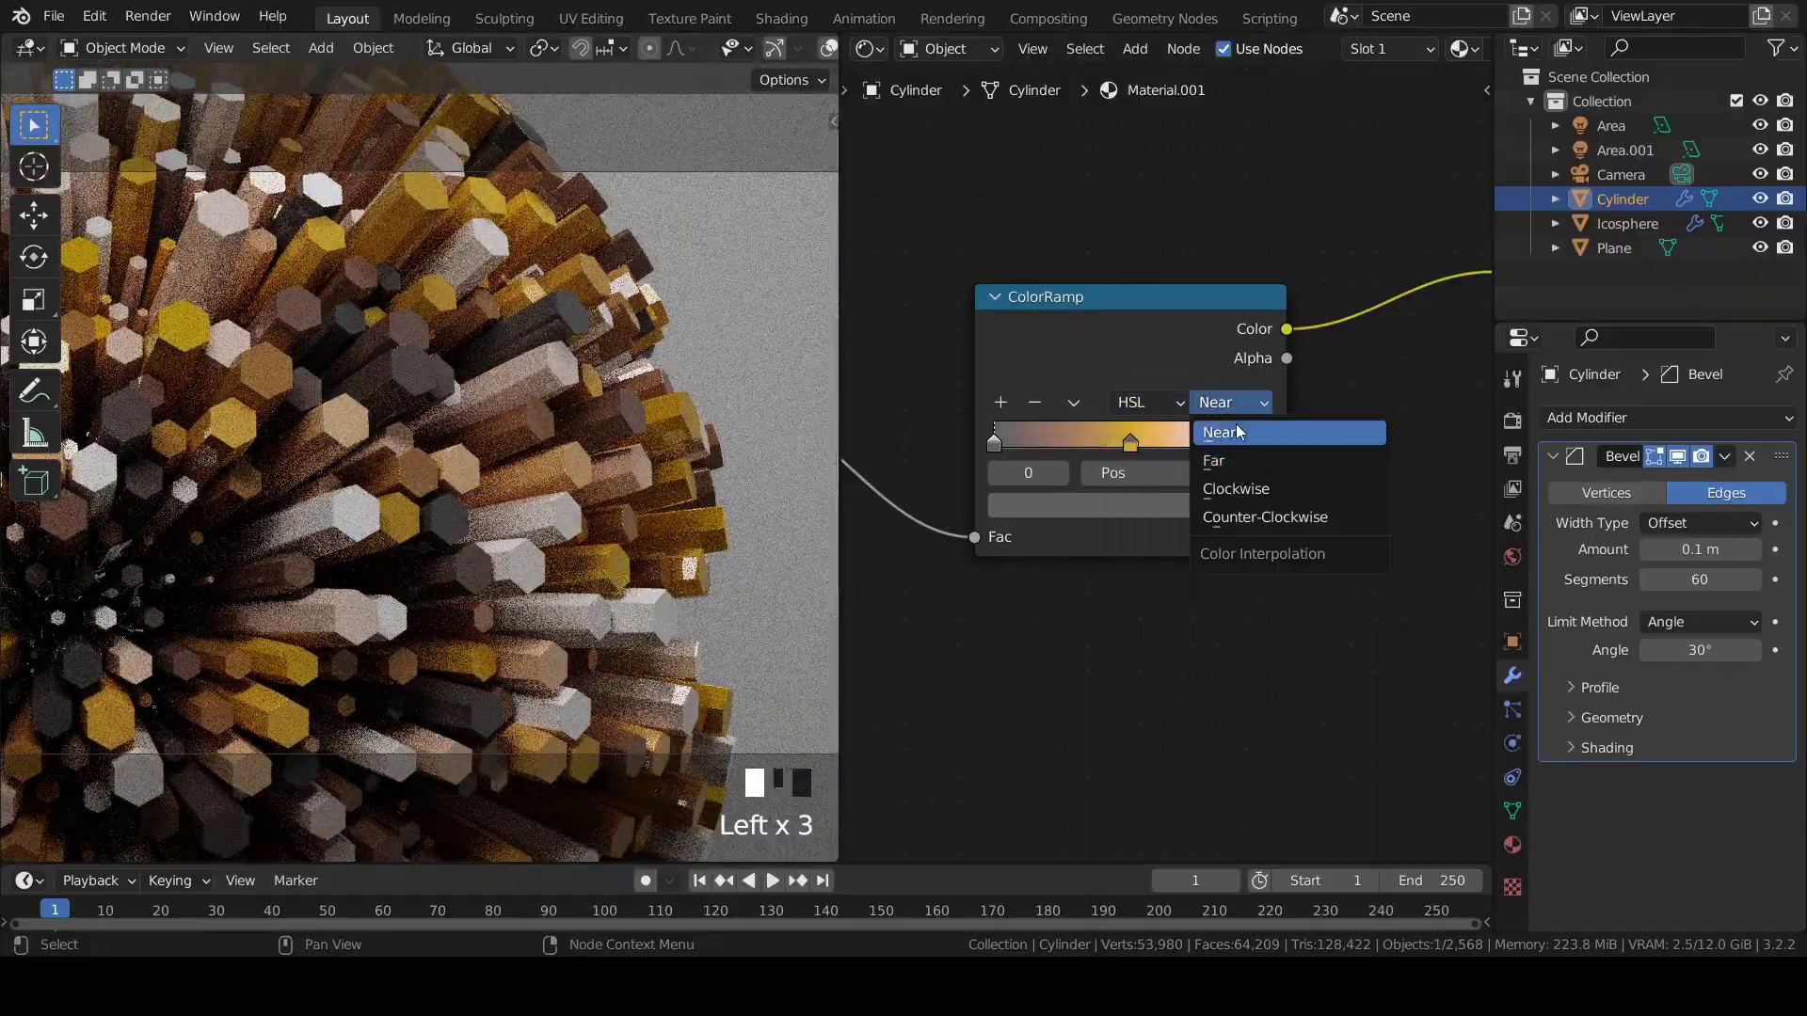
{"action": "left_click", "coordinate": [1235, 494]}
{"action": "left_click", "coordinate": [1151, 402]}
{"action": "left_click", "coordinate": [1139, 432]}
{"action": "scroll", "coordinate": [463, 484], "scroll_direction": "down", "scroll_amount": 3}
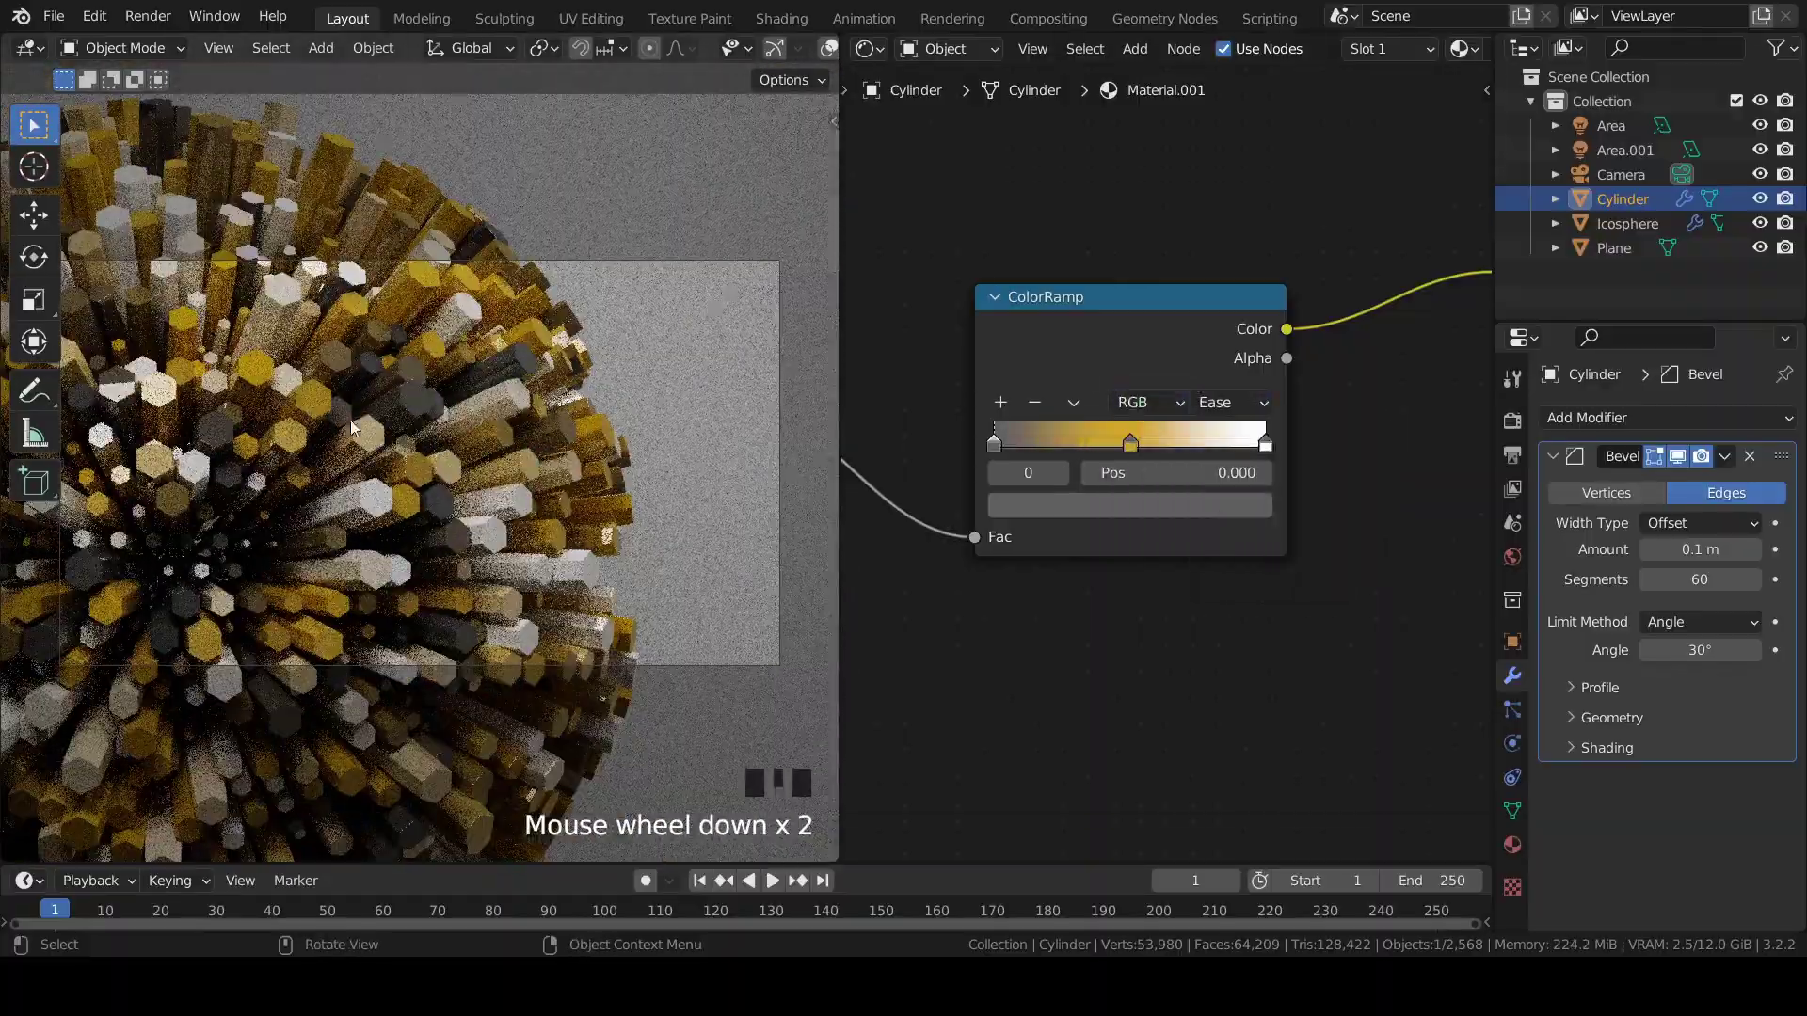
Save the file and show the whole render result in the Rendering workspace.
{"action": "key", "text": "ctrl+s"}
{"action": "left_click_drag", "start_coordinate": [836, 40], "coordinate": [923, 85]}
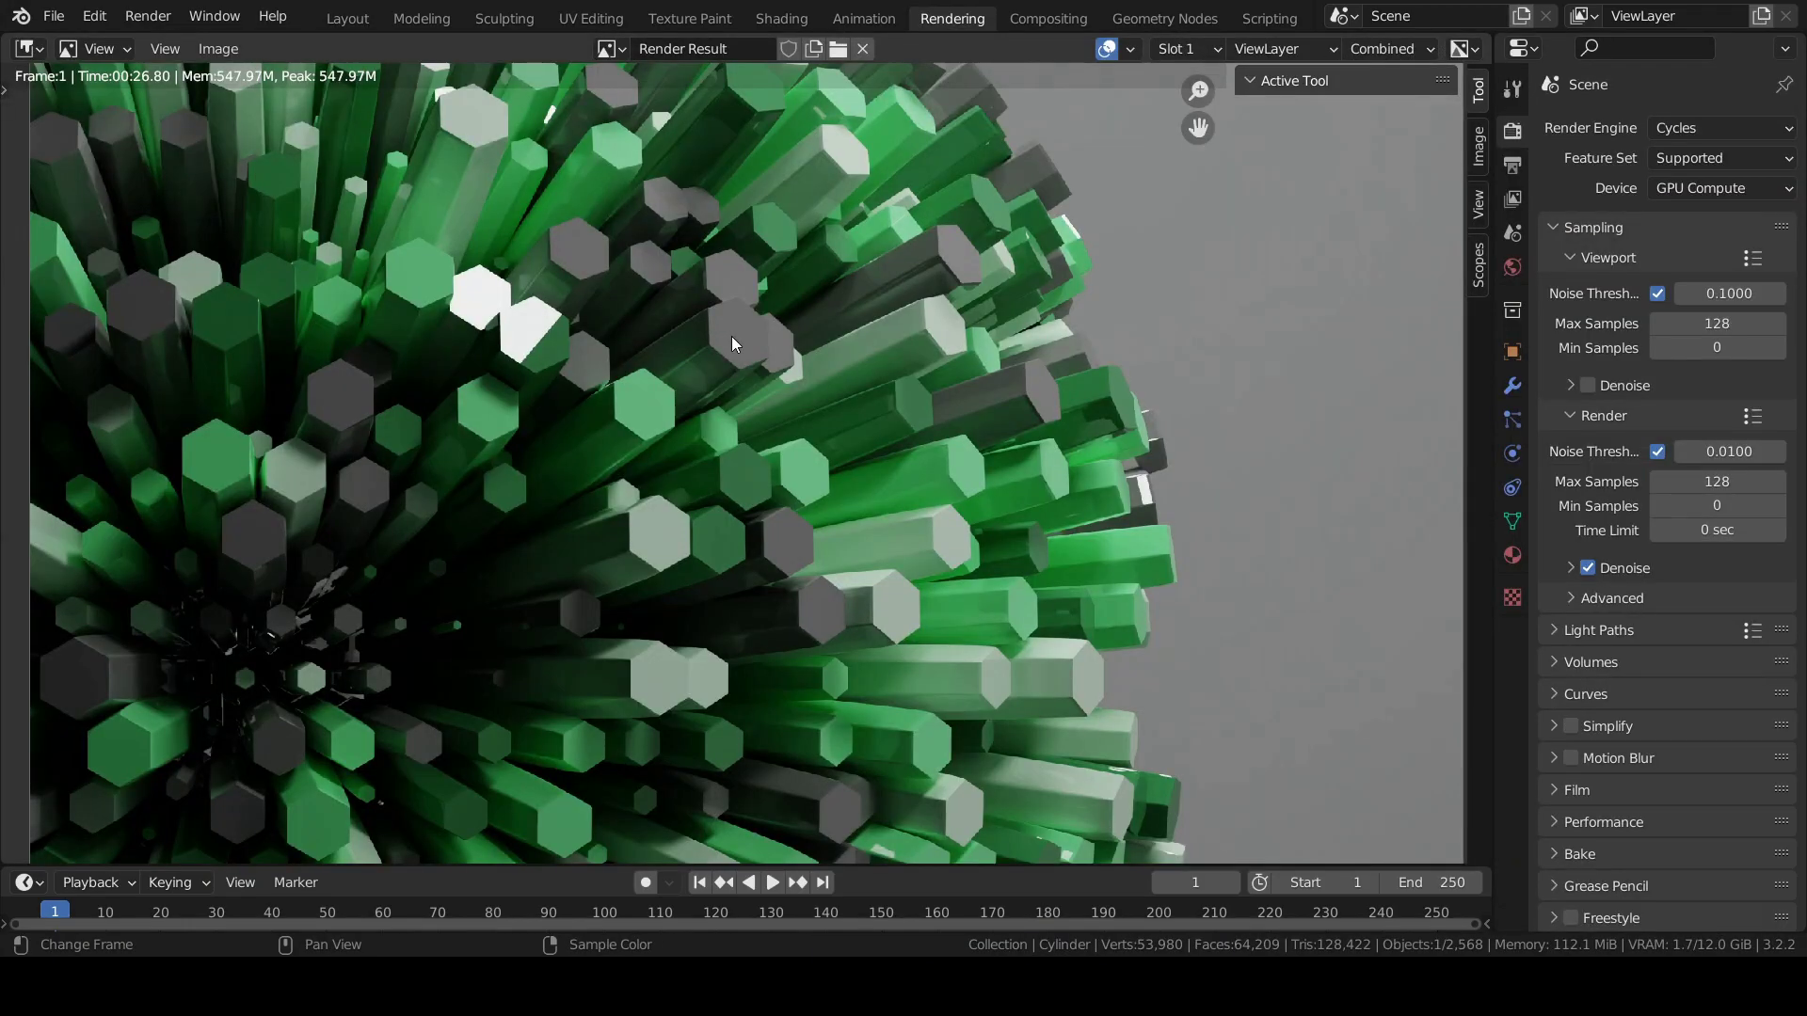
{"action": "scroll", "coordinate": [732, 336], "scroll_direction": "down", "scroll_amount": 2}
{"action": "scroll", "coordinate": [1598, 574], "scroll_direction": "down", "scroll_amount": 1}
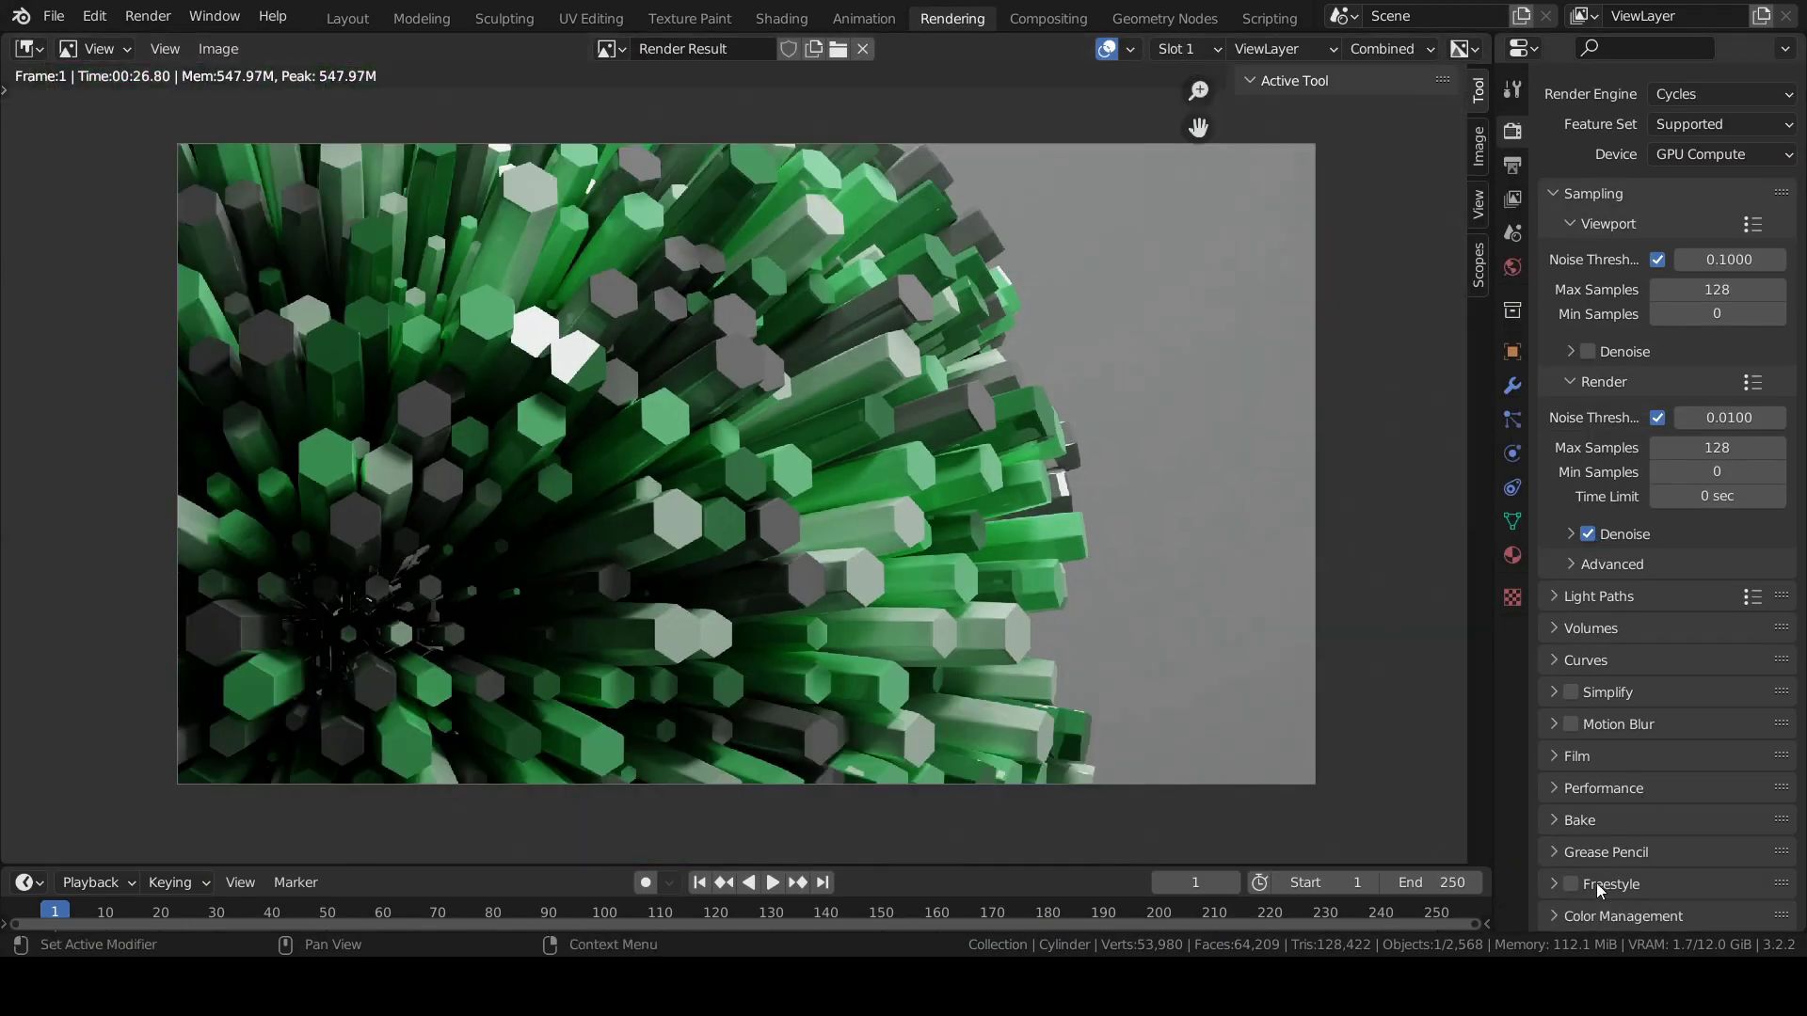
In the render's Color Management settings, set the Exposure to 1.
{"action": "left_click", "coordinate": [1595, 914]}
{"action": "scroll", "coordinate": [1664, 655], "scroll_direction": "down", "scroll_amount": 5}
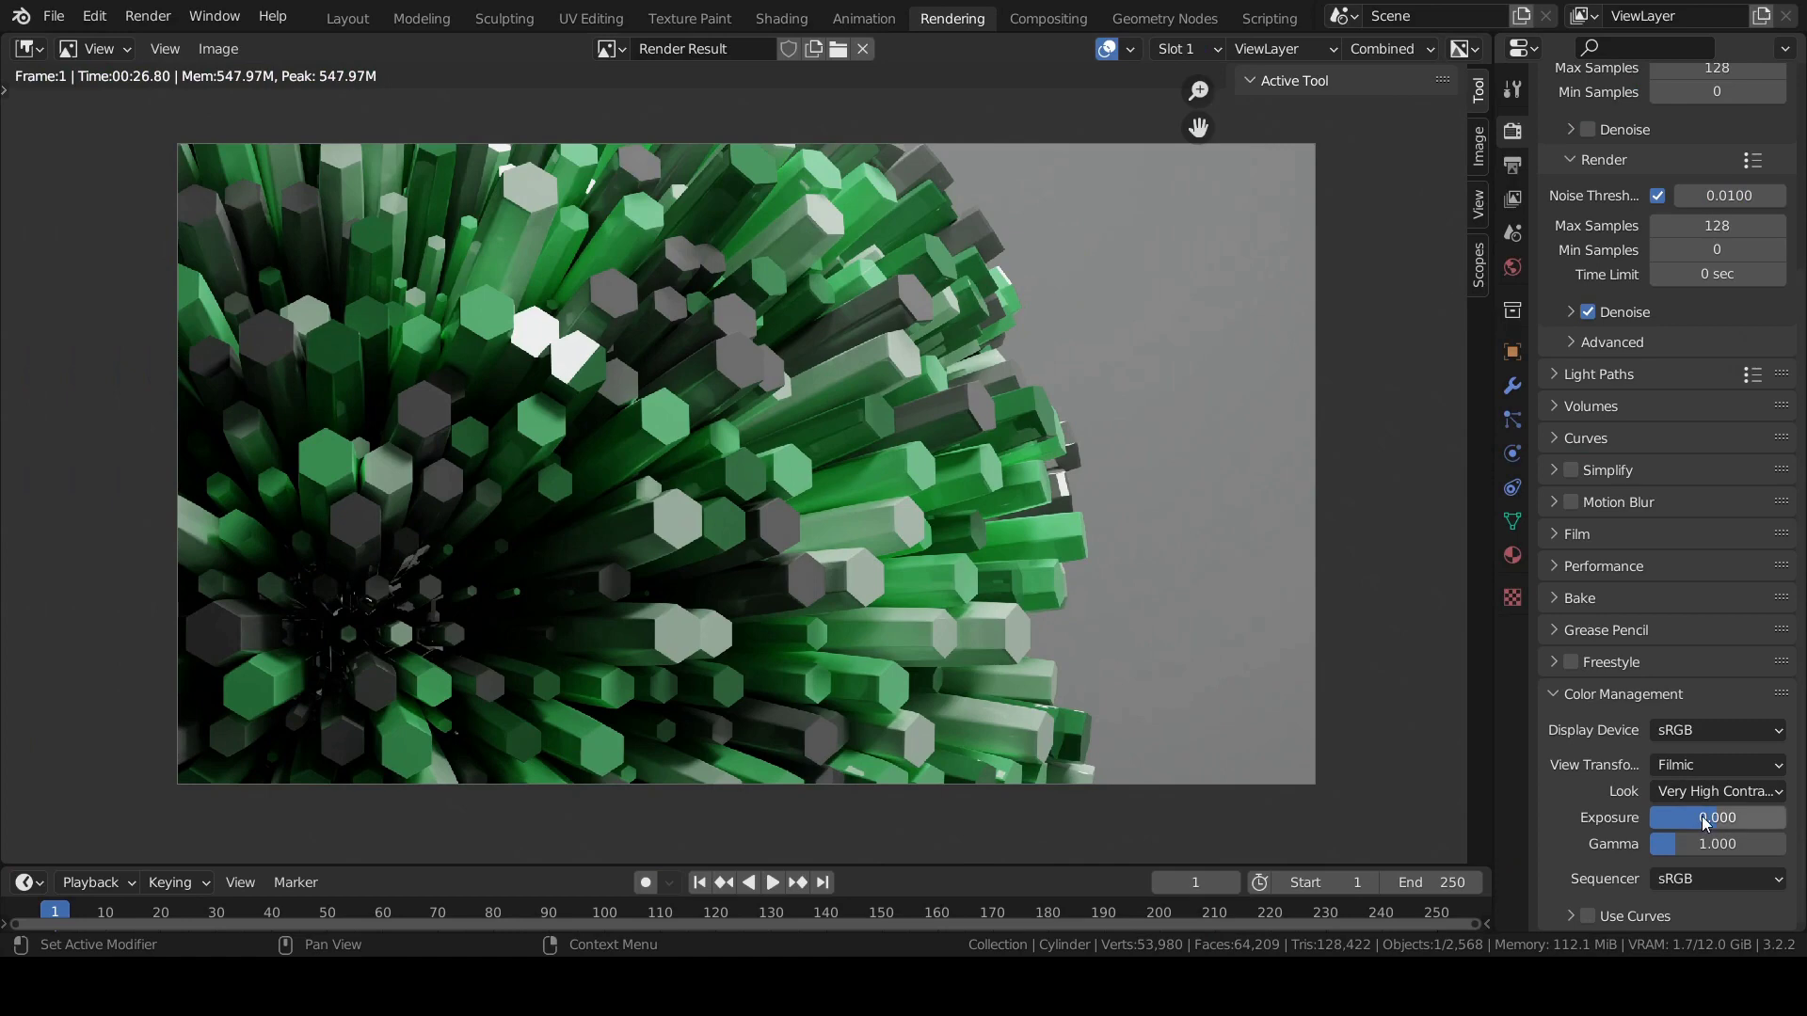
{"action": "left_click", "coordinate": [1705, 819]}
{"action": "type", "text": "1"}
{"action": "key", "text": "Return"}
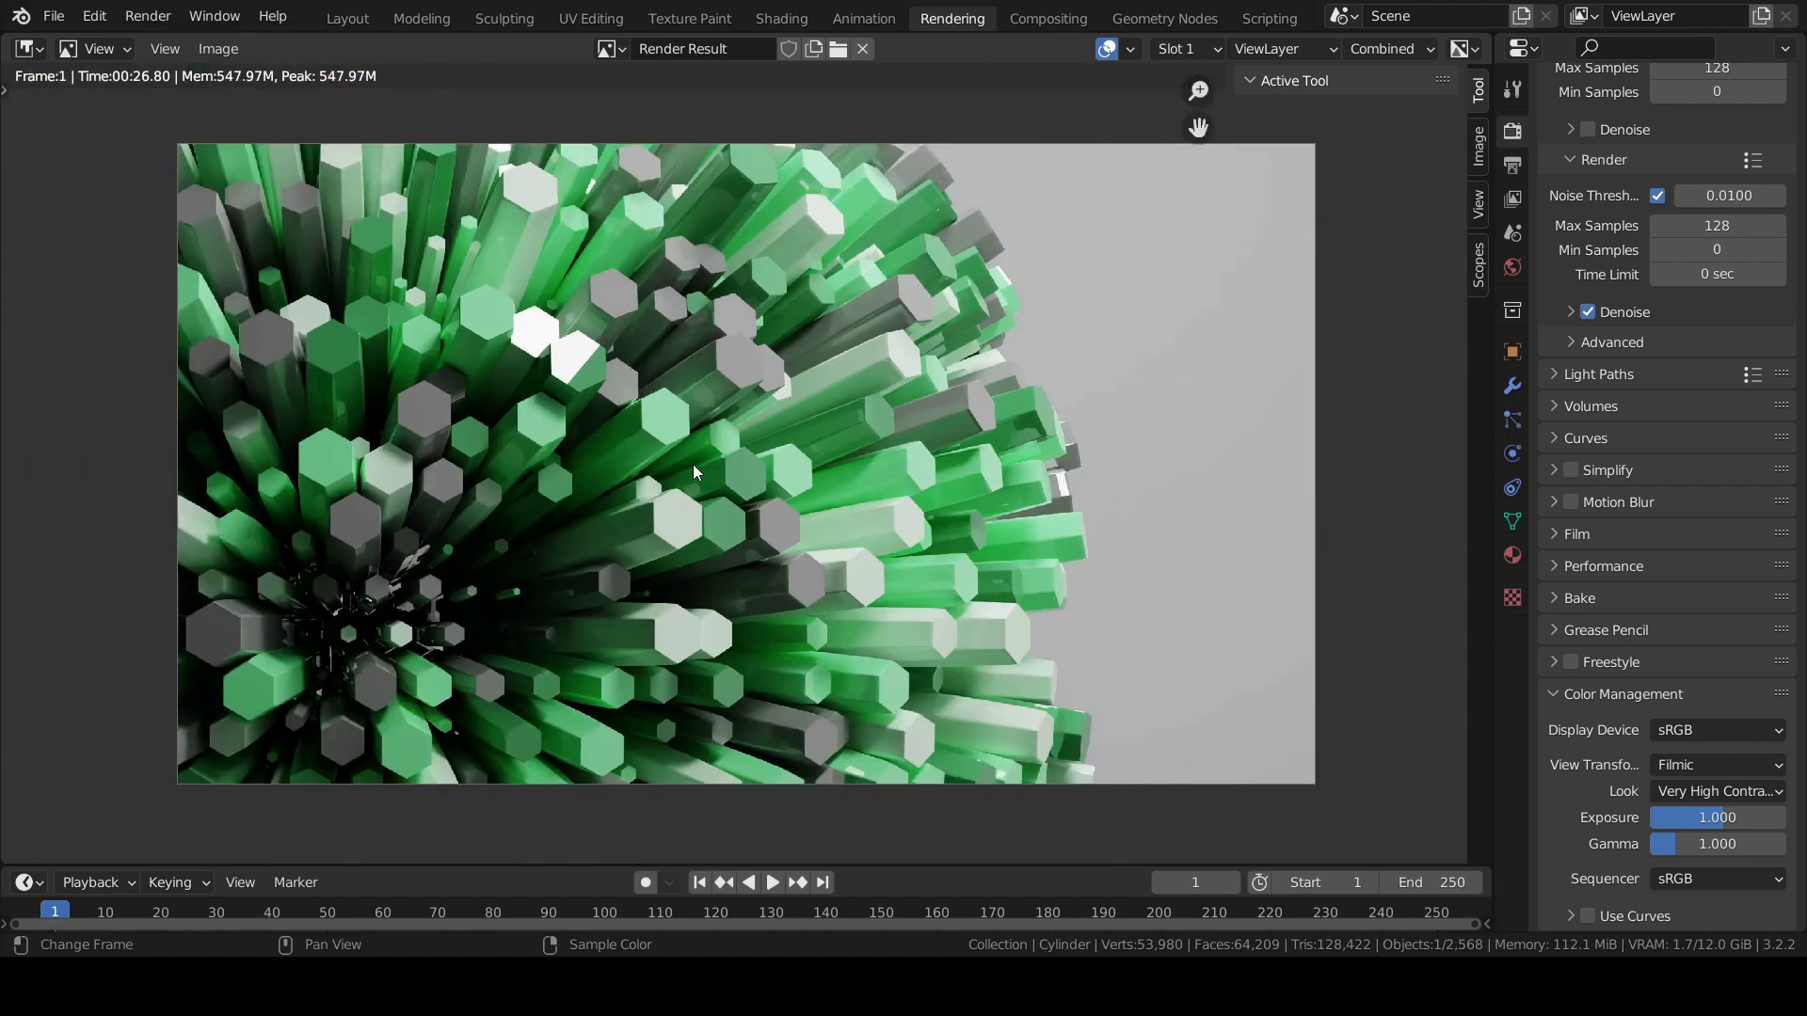
Try different Gamma values for the render, ending with 0.8.
{"action": "left_click_drag", "start_coordinate": [1700, 845], "coordinate": [1679, 845]}
{"action": "mouse_move", "coordinate": [1718, 843]}
{"action": "left_mouse_down"}
{"action": "mouse_move", "coordinate": [1793, 843]}
{"action": "mouse_move", "coordinate": [1746, 843]}
{"action": "left_mouse_up"}
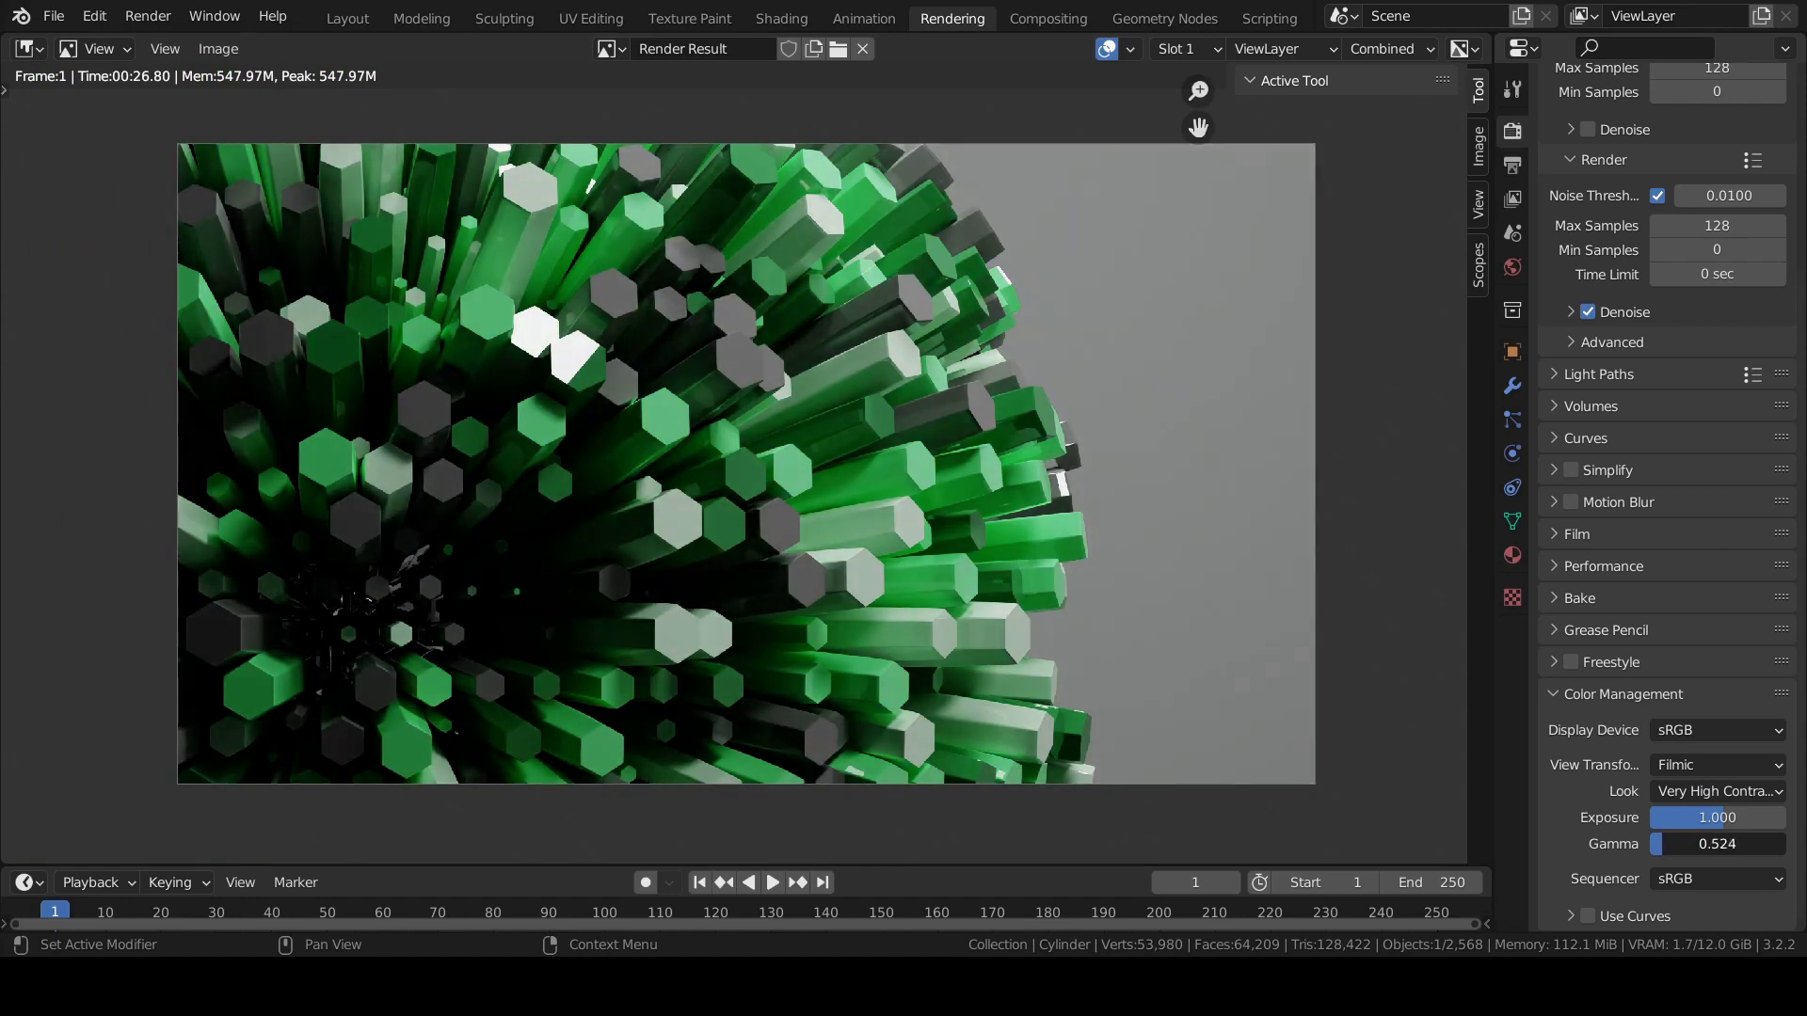
{"action": "left_click", "coordinate": [1699, 843]}
{"action": "type", "text": "0.8"}
{"action": "key", "text": "Return"}
Set the Color Management Gamma to 0.7.
{"action": "left_click", "coordinate": [1700, 844]}
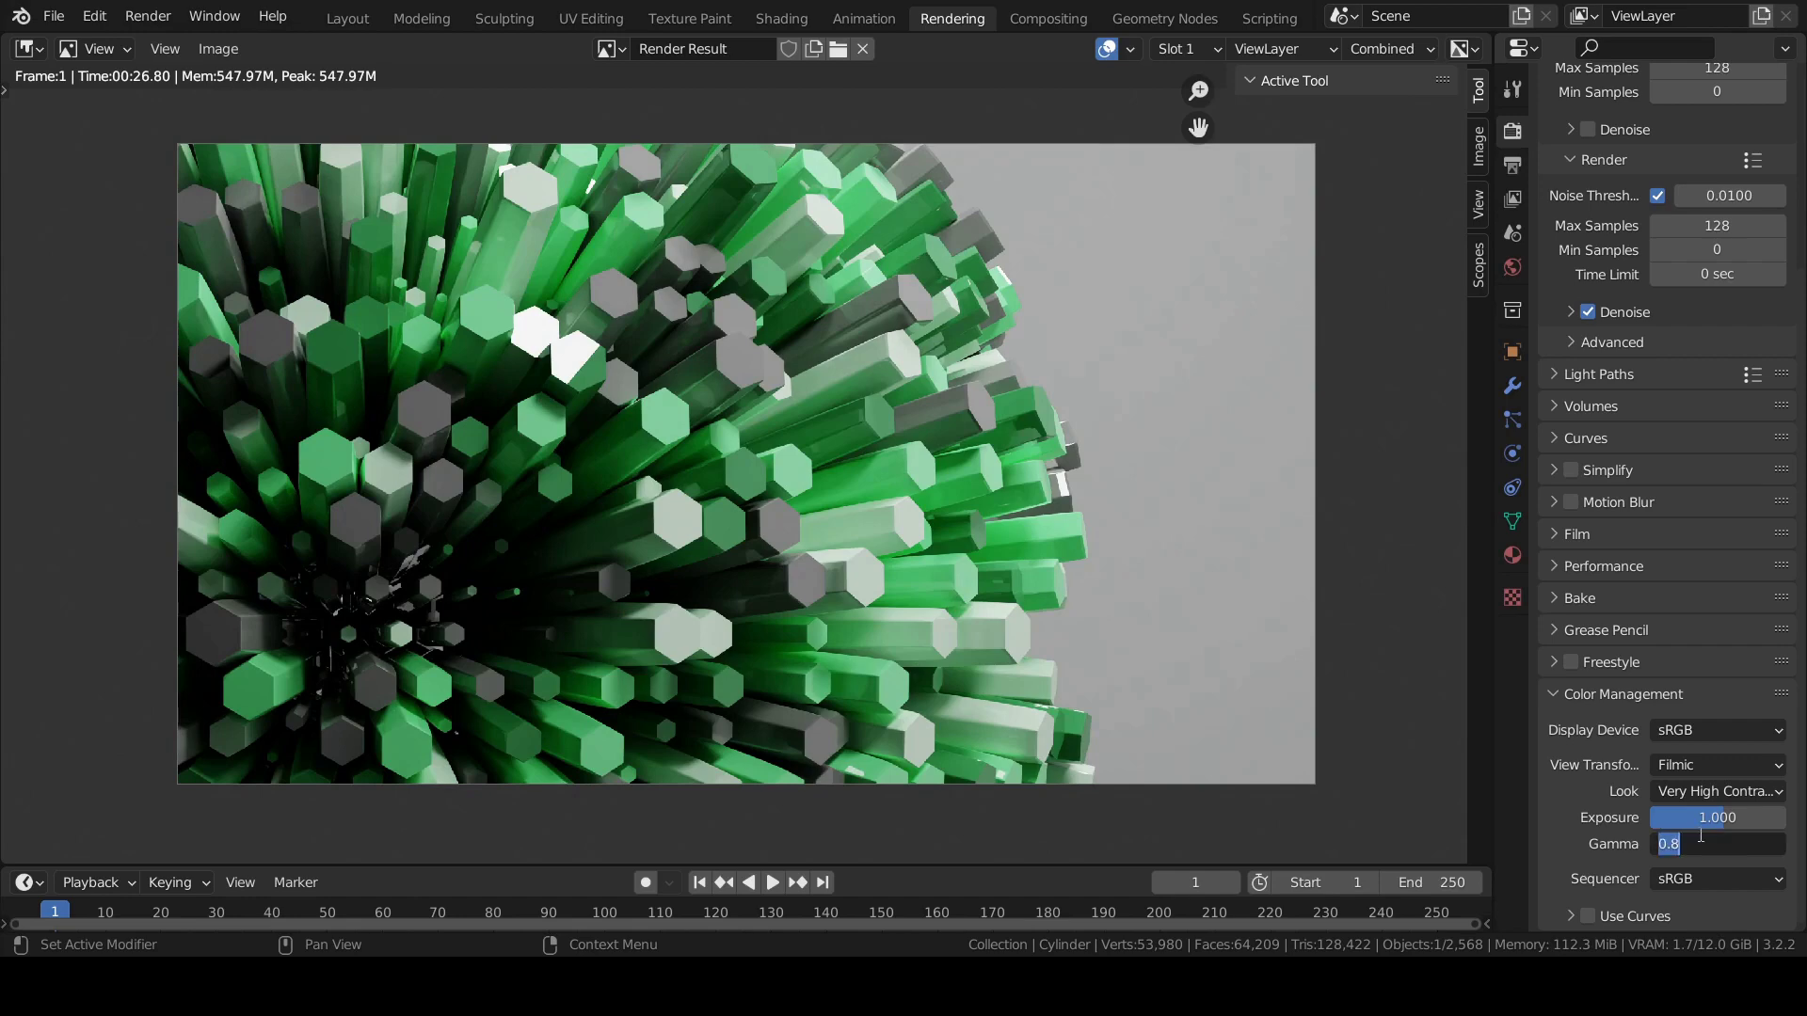
{"action": "key", "text": "BackSpace"}
{"action": "type", "text": "0.7"}
{"action": "key", "text": "Return"}
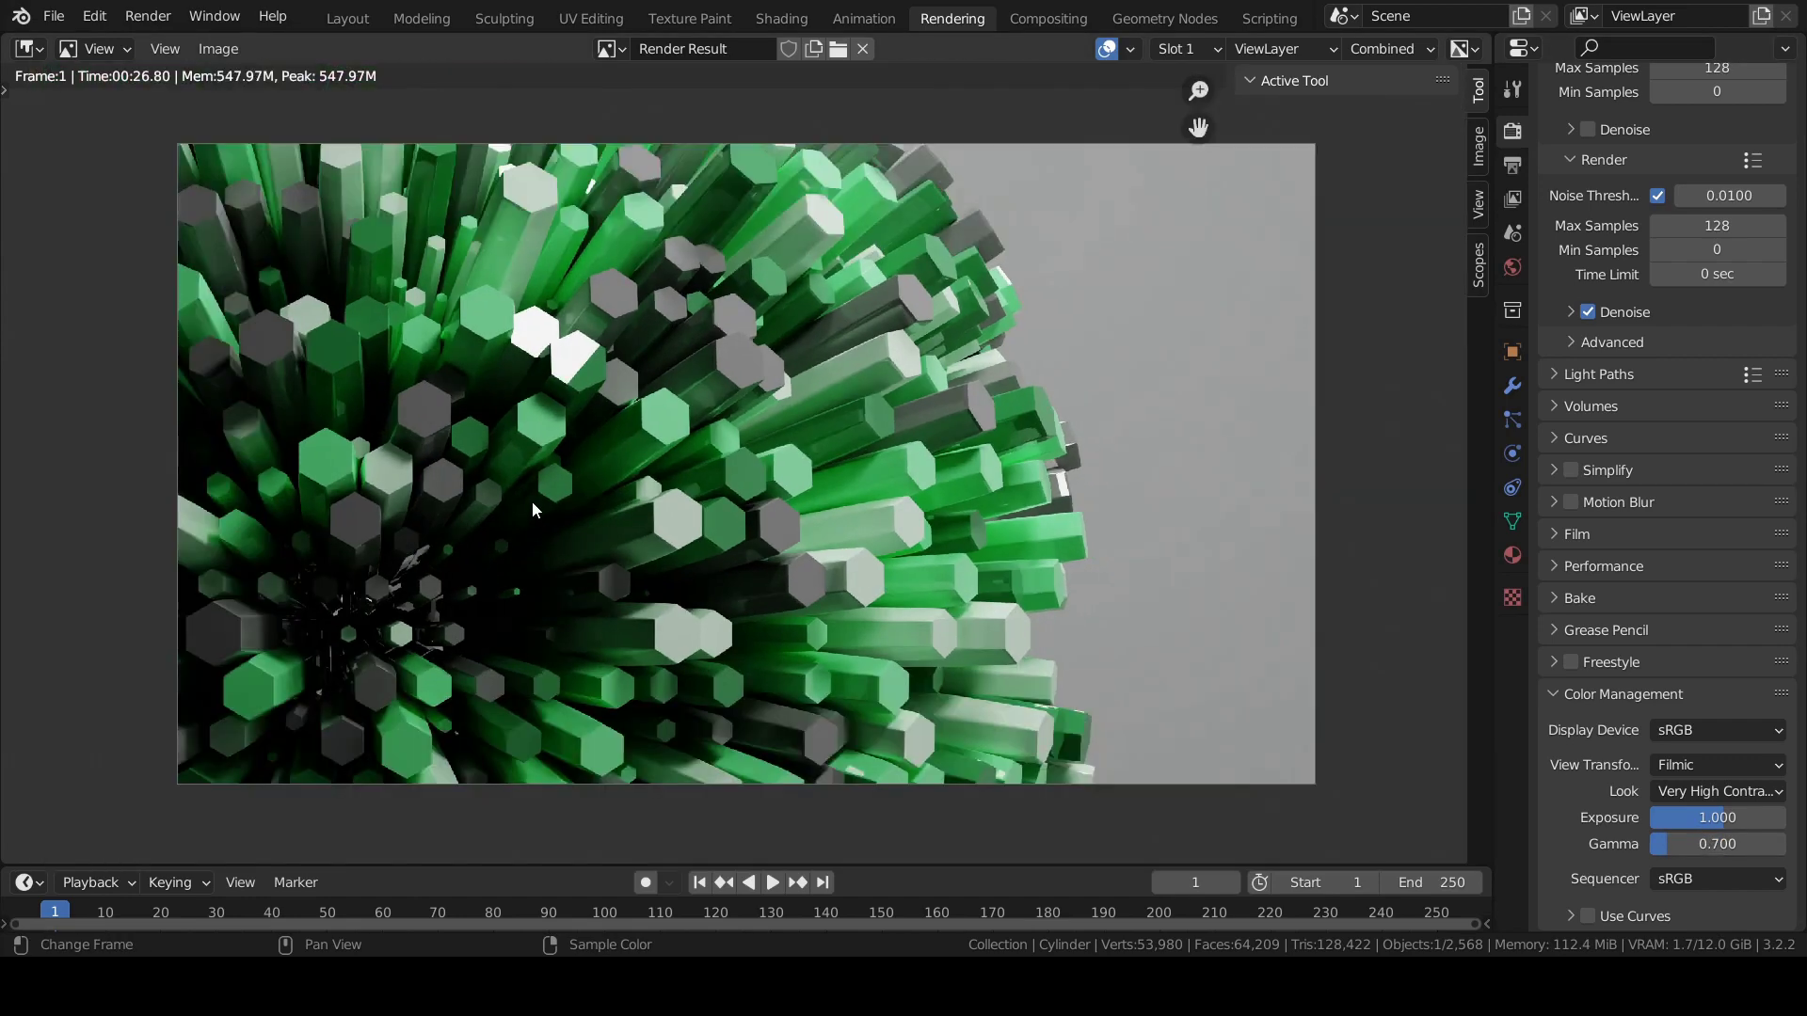
Check the adjusted render up close and as a whole, and save the file.
{"action": "scroll", "coordinate": [782, 423], "scroll_direction": "up", "scroll_amount": 1}
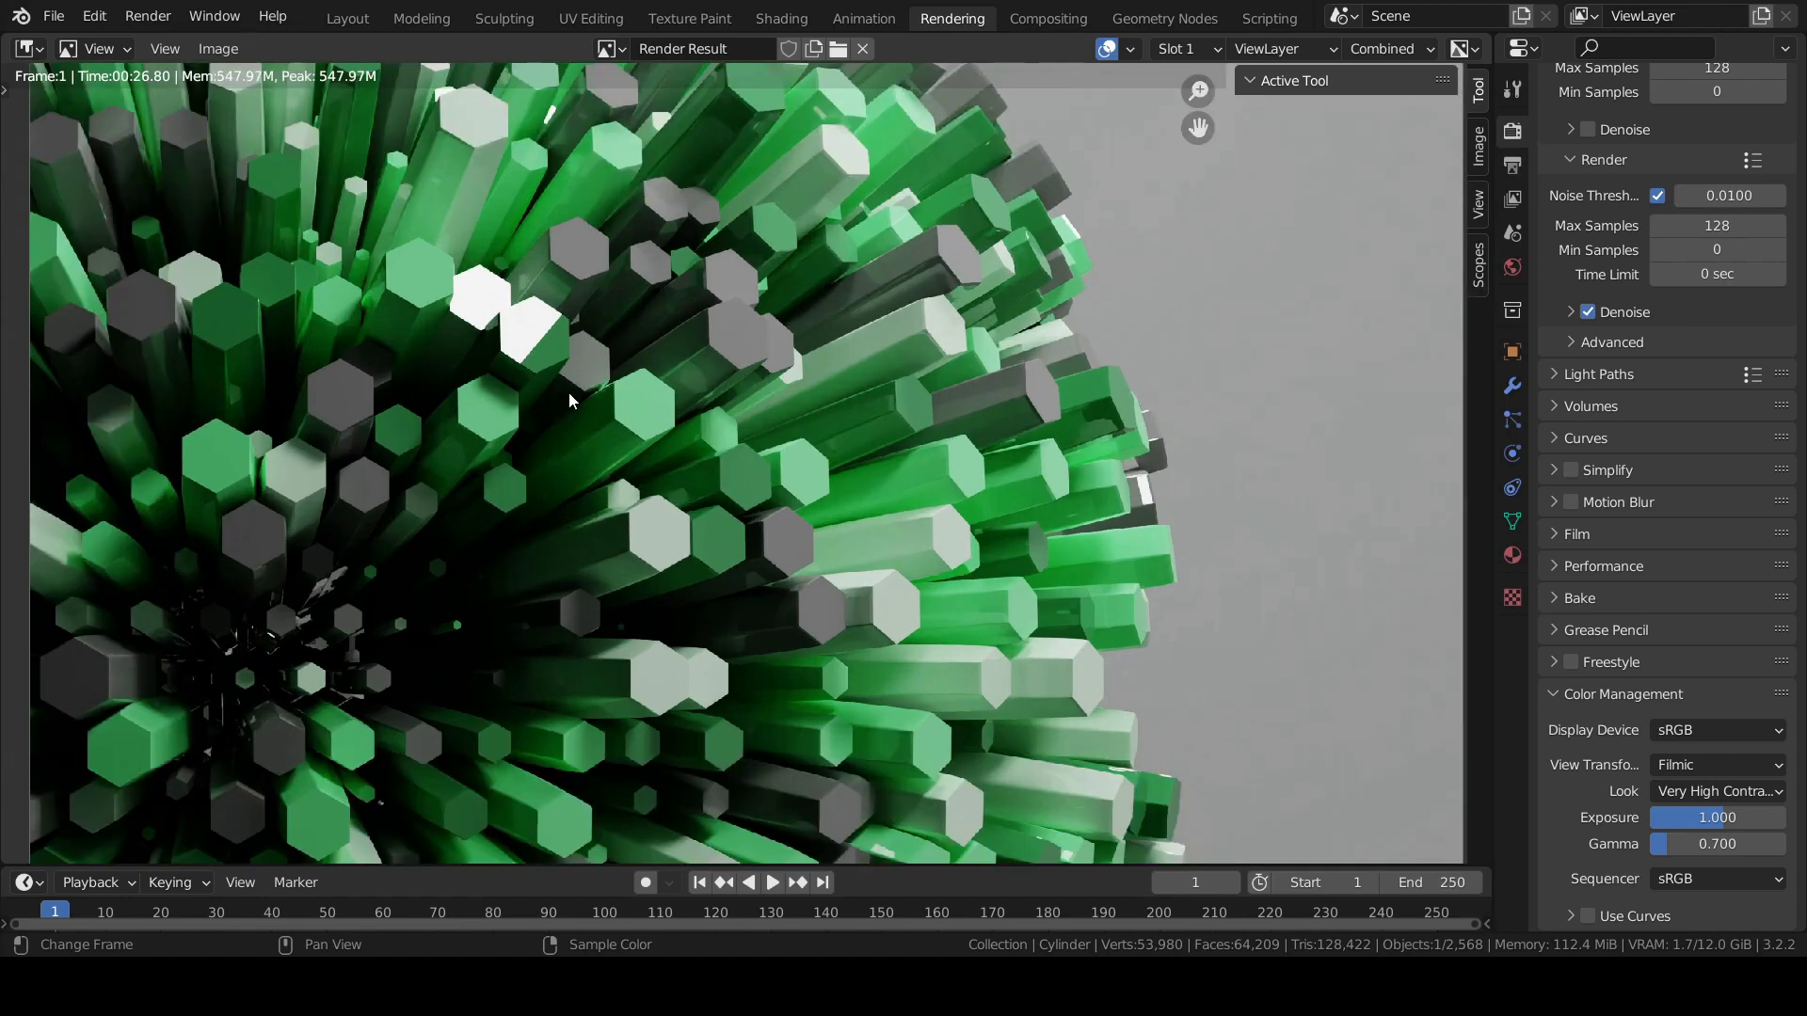
{"action": "scroll", "coordinate": [444, 401], "scroll_direction": "down", "scroll_amount": 1}
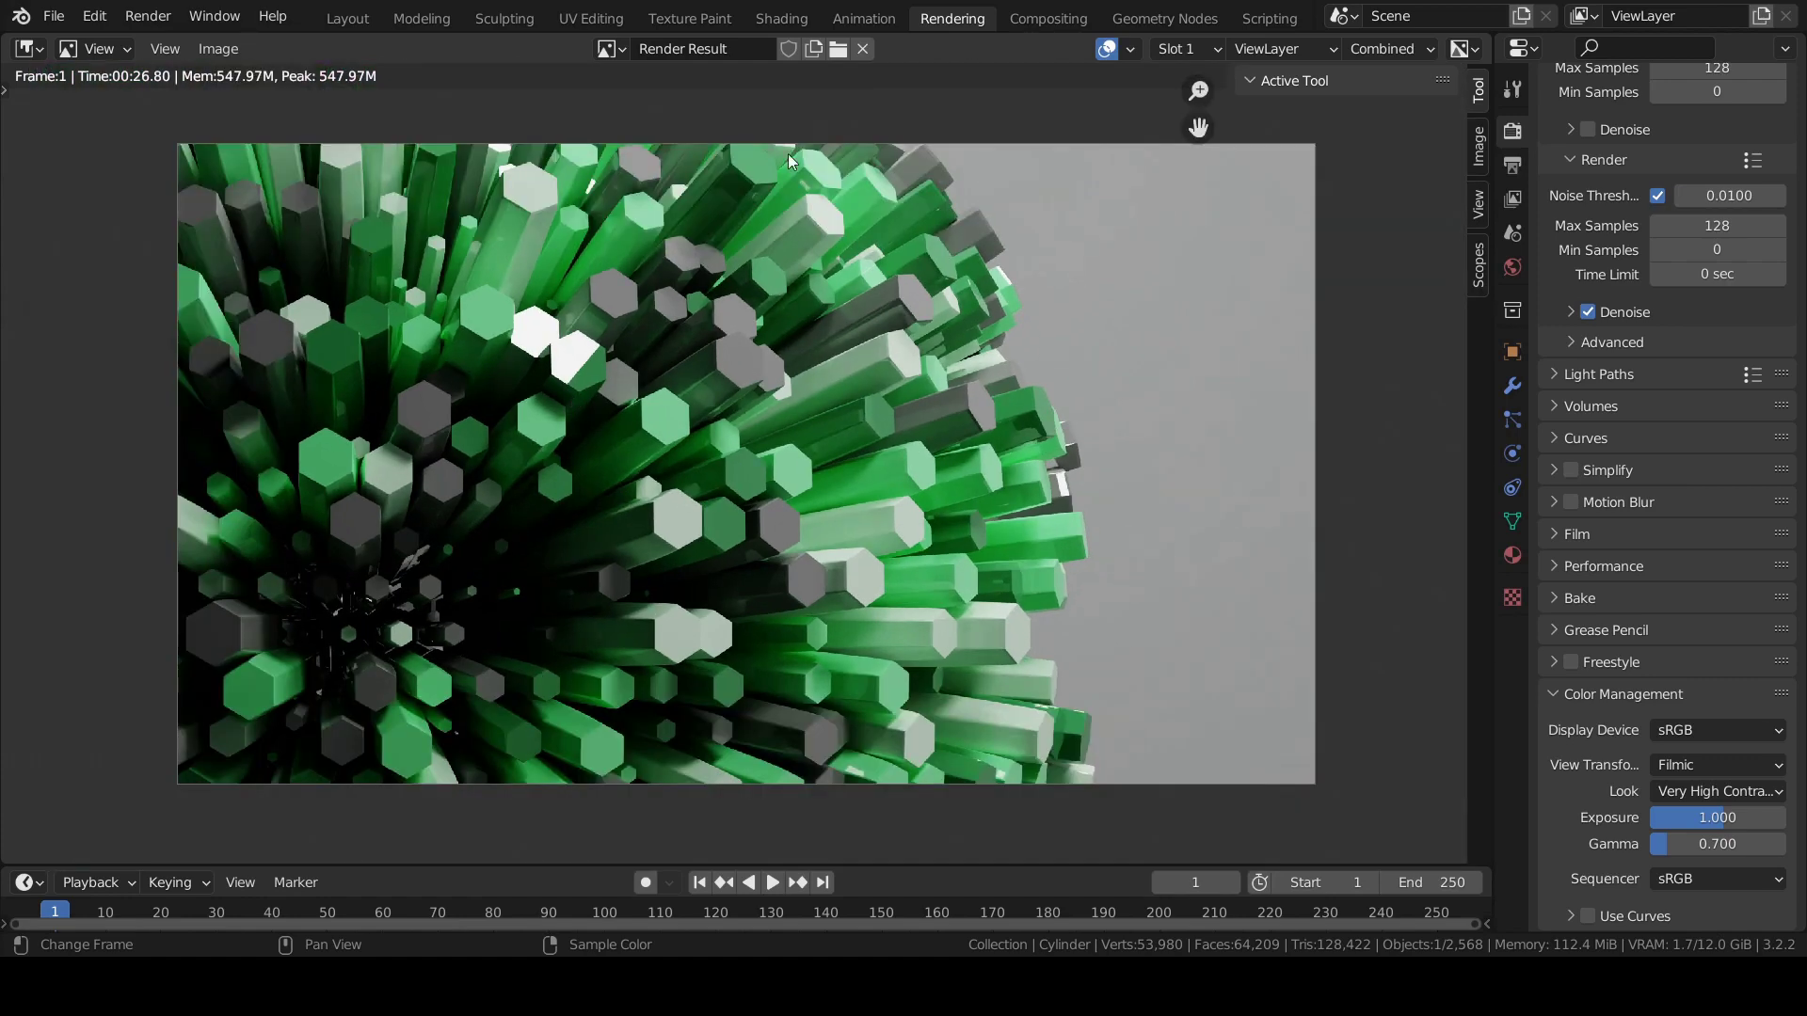
{"action": "scroll", "coordinate": [476, 342], "scroll_direction": "up", "scroll_amount": 1}
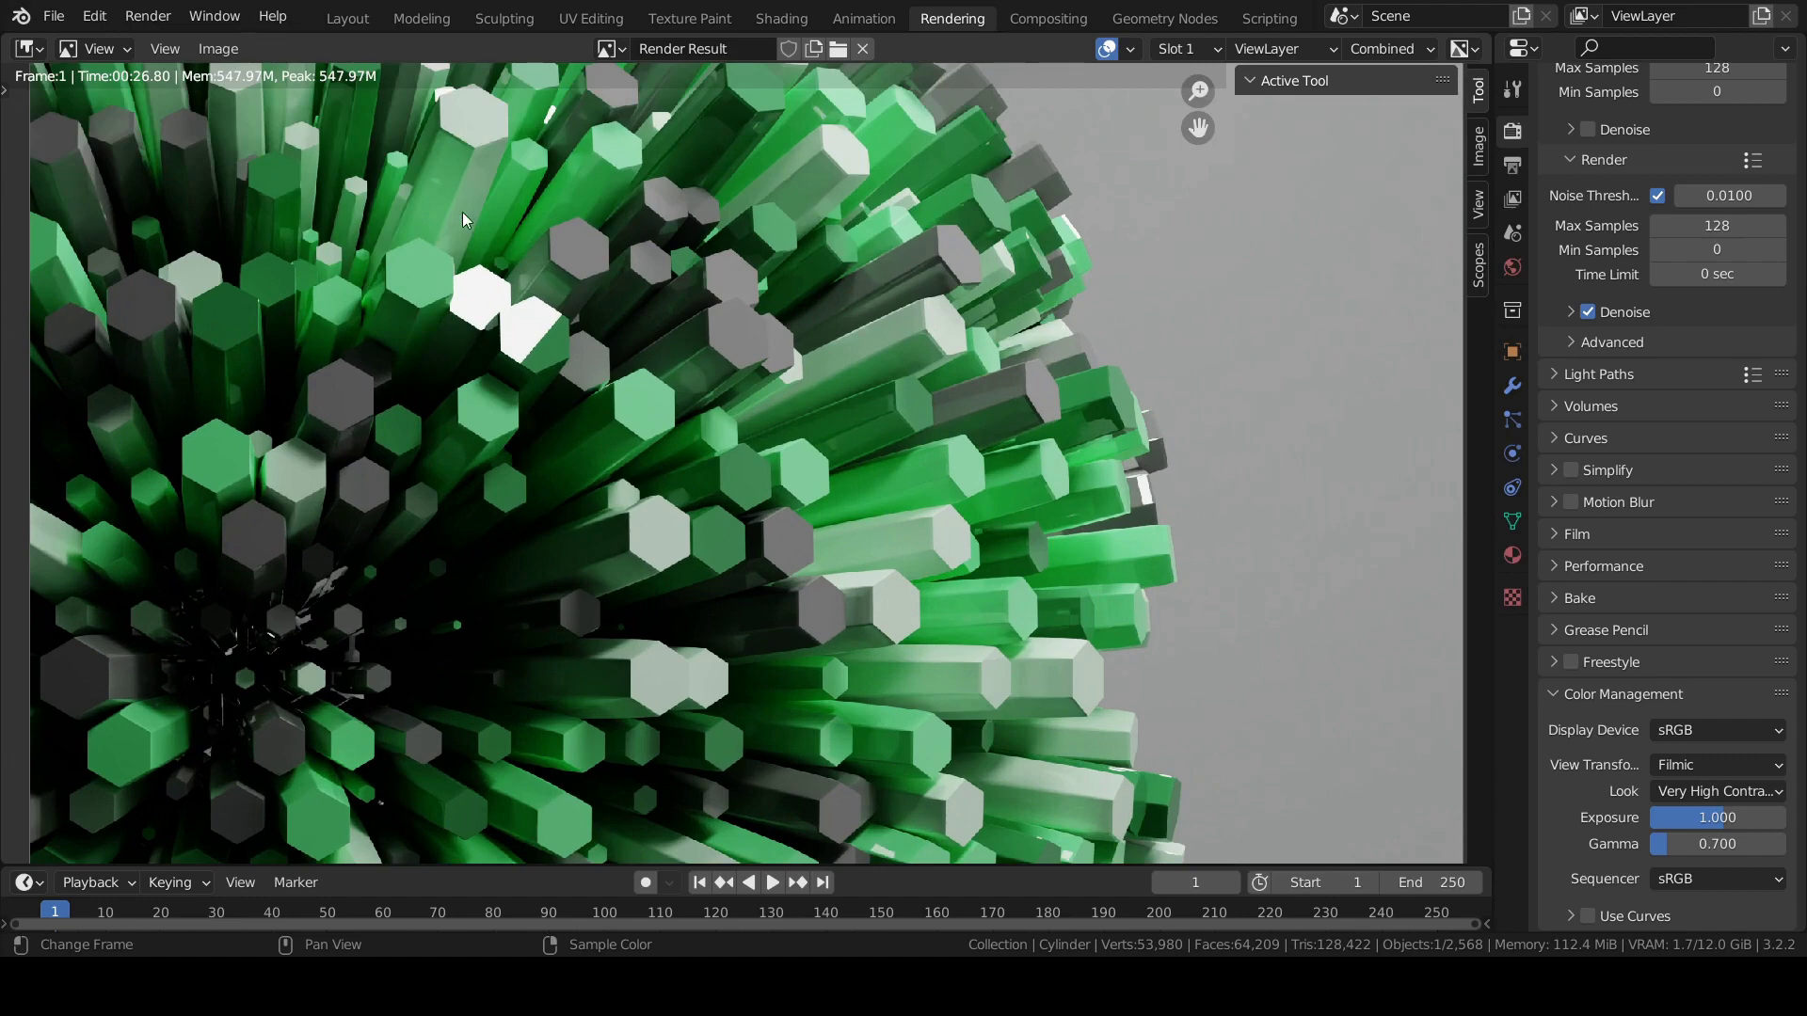
{"action": "scroll", "coordinate": [516, 411], "scroll_direction": "down", "scroll_amount": 1}
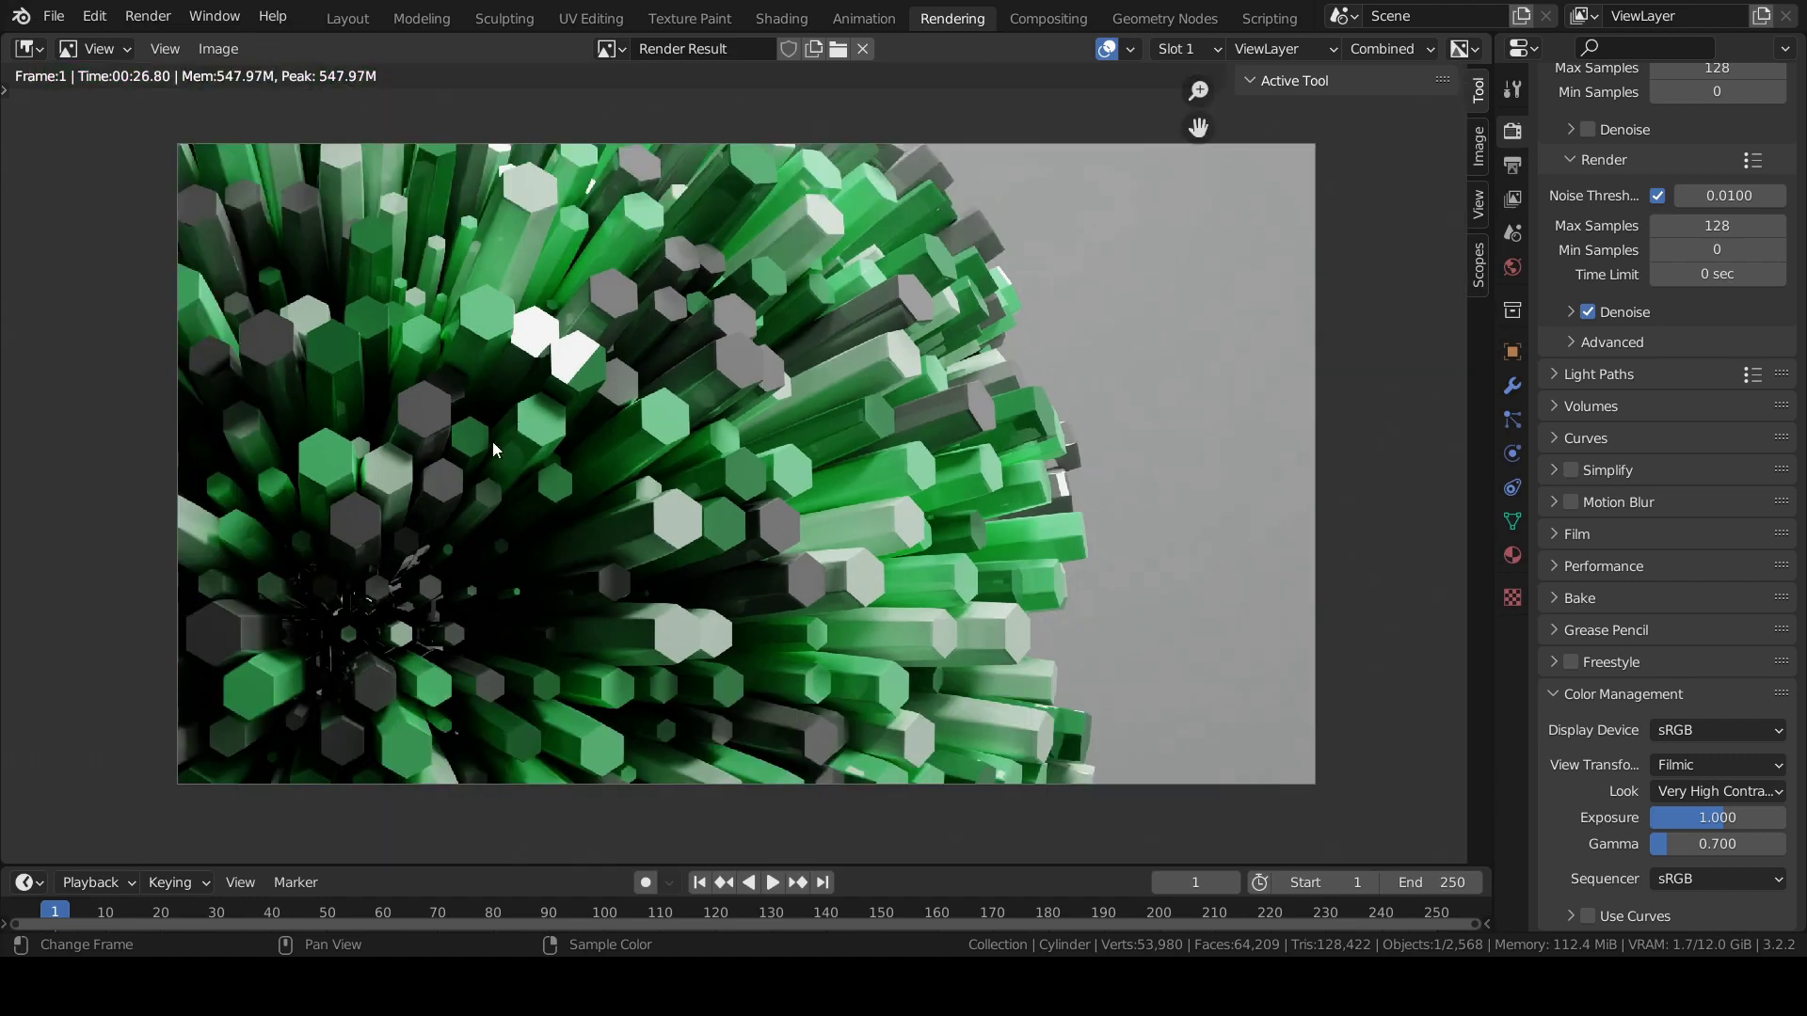
{"action": "key", "text": "ctrl+s"}
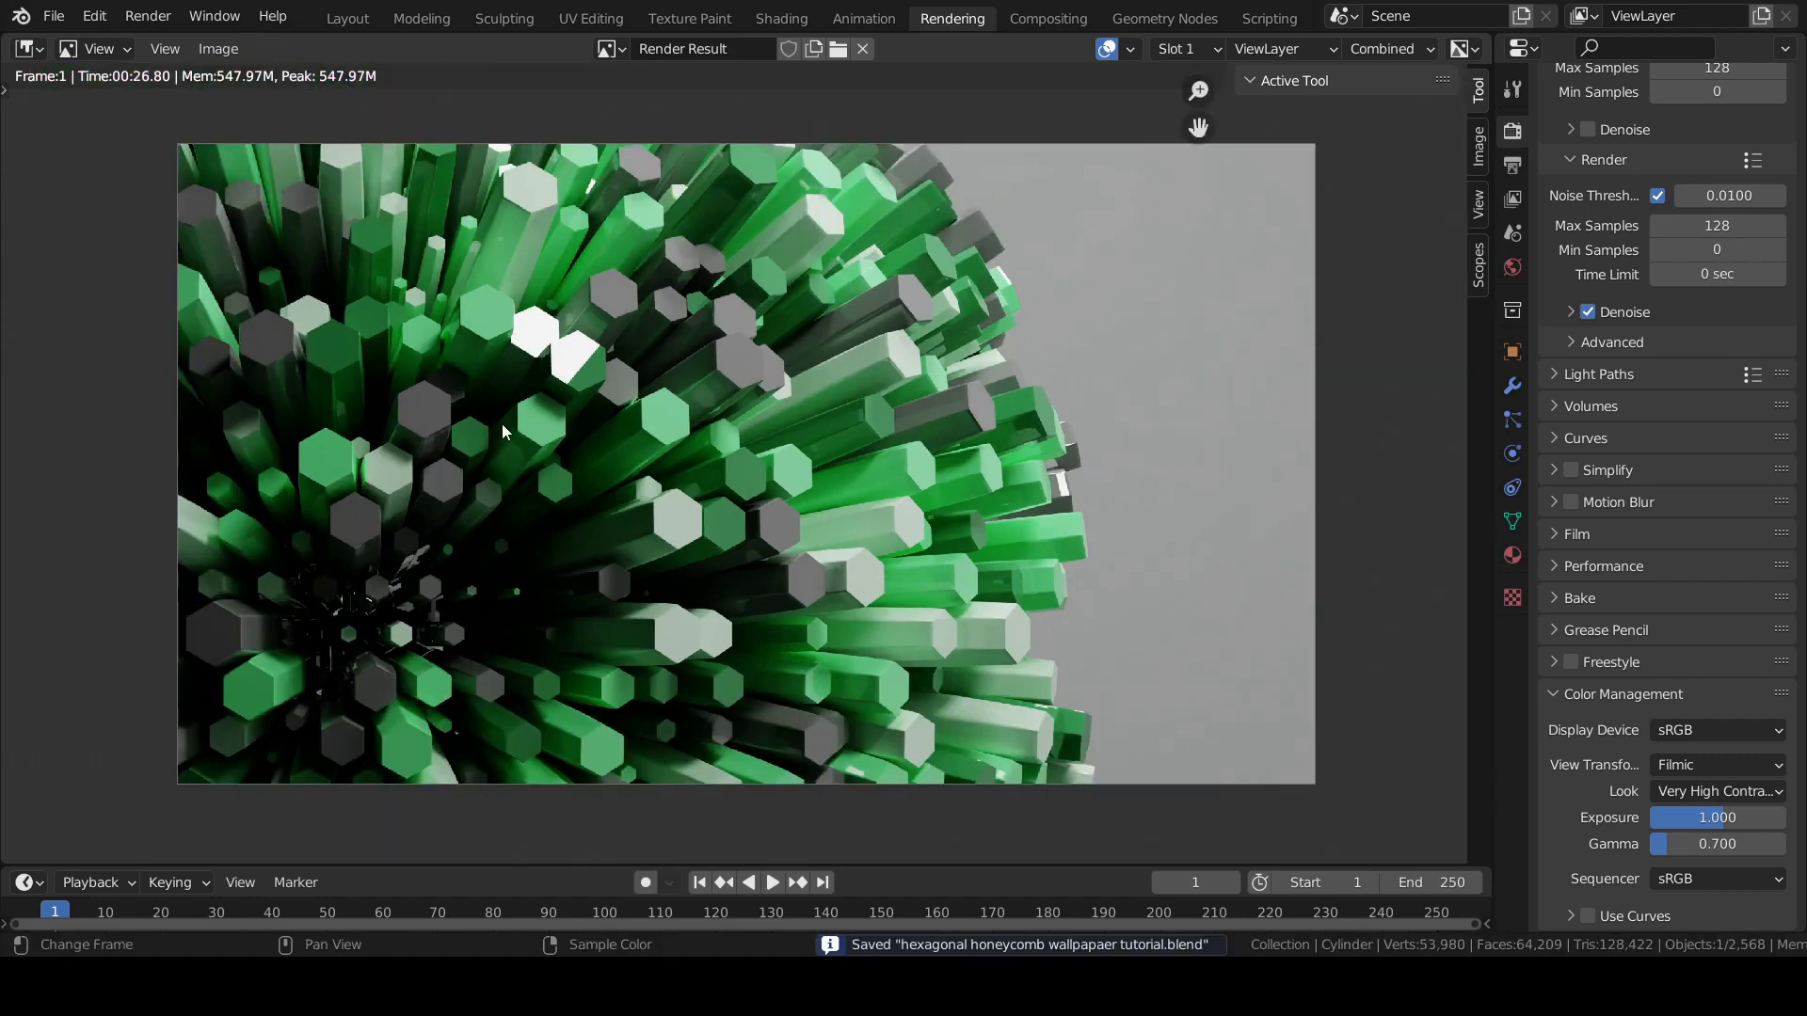